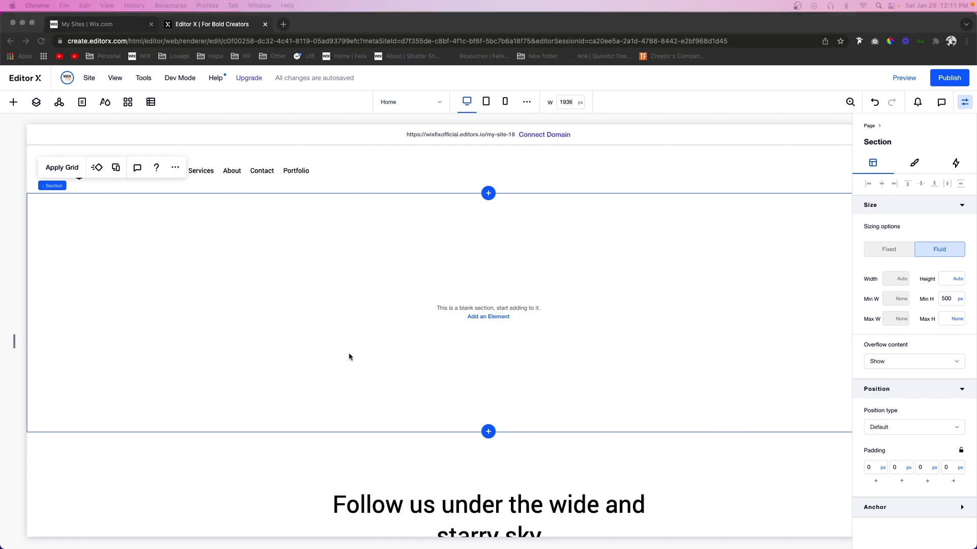
- Set the blank section's minimum height to 900 px
{"action": "scroll", "coordinate": [554, 355], "scroll_direction": "down", "scroll_amount": 1}
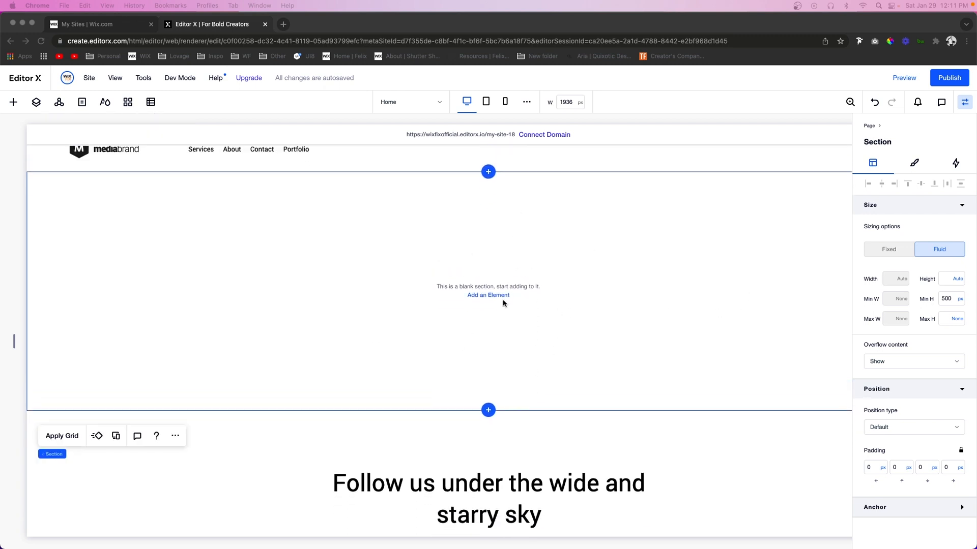
{"action": "left_click", "coordinate": [950, 299]}
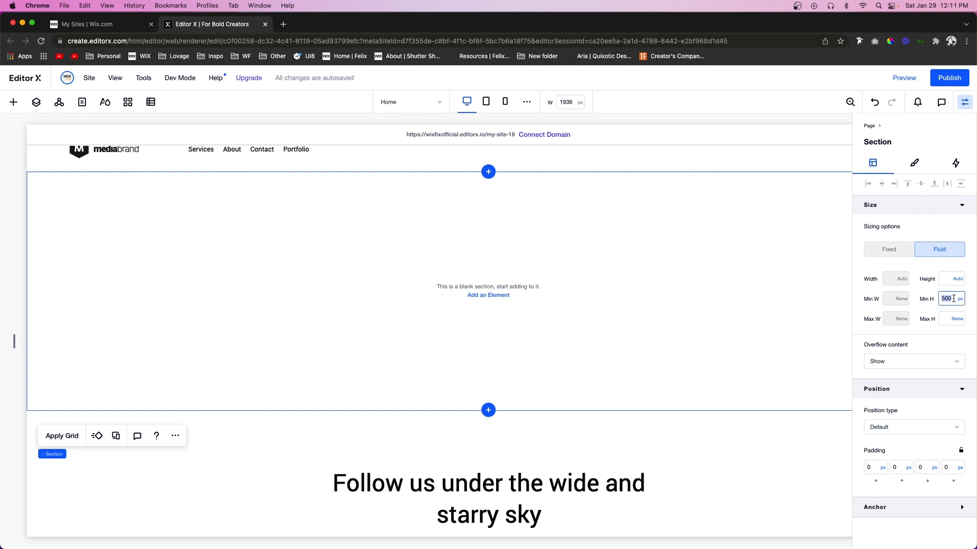
{"action": "type", "text": "90"}
{"action": "key", "text": "Return"}
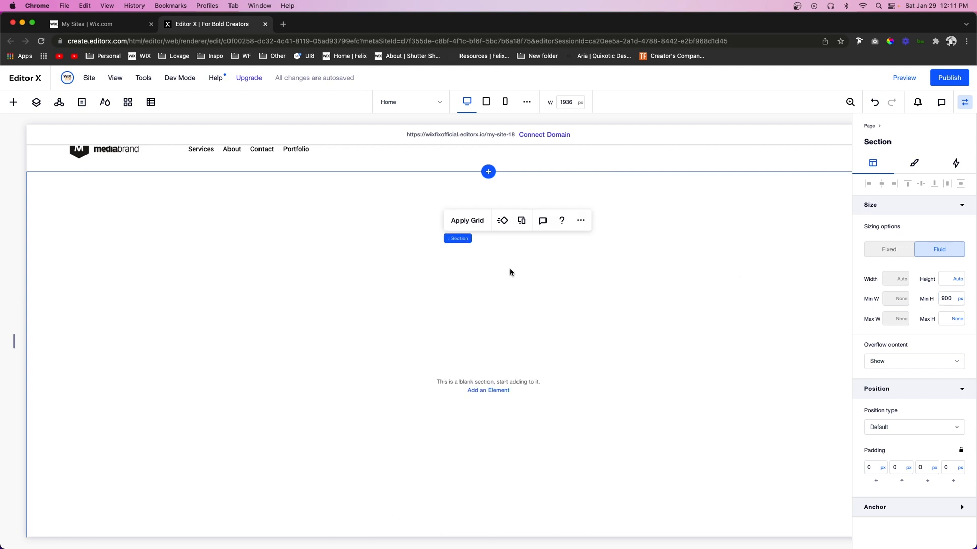
- Bring up the Quick Add elements panel
{"action": "scroll", "coordinate": [510, 268], "scroll_direction": "down", "scroll_amount": 1}
{"action": "left_click", "coordinate": [606, 301]}
{"action": "key", "text": "a"}
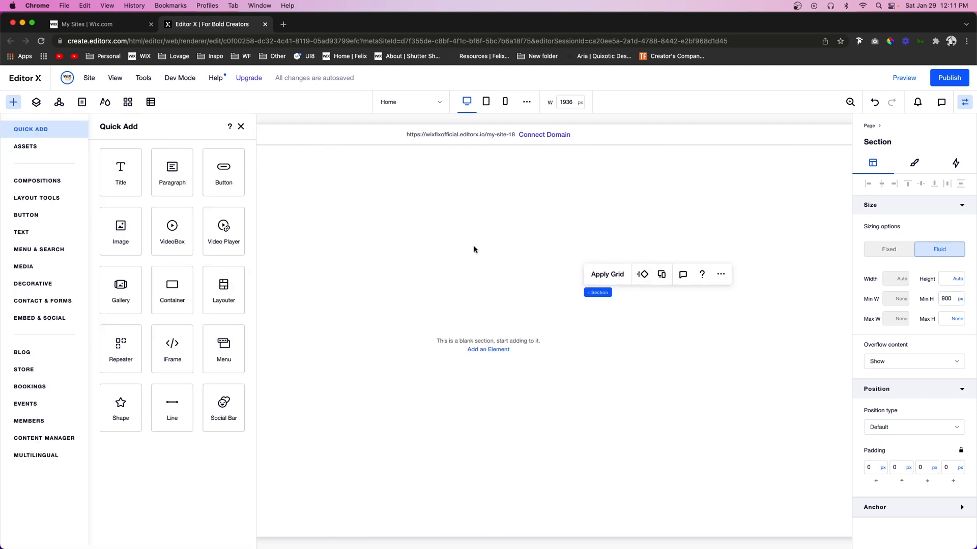
- Apply a 2x1 grid to the section and drop a Container into its right cell
{"action": "left_click", "coordinate": [482, 221]}
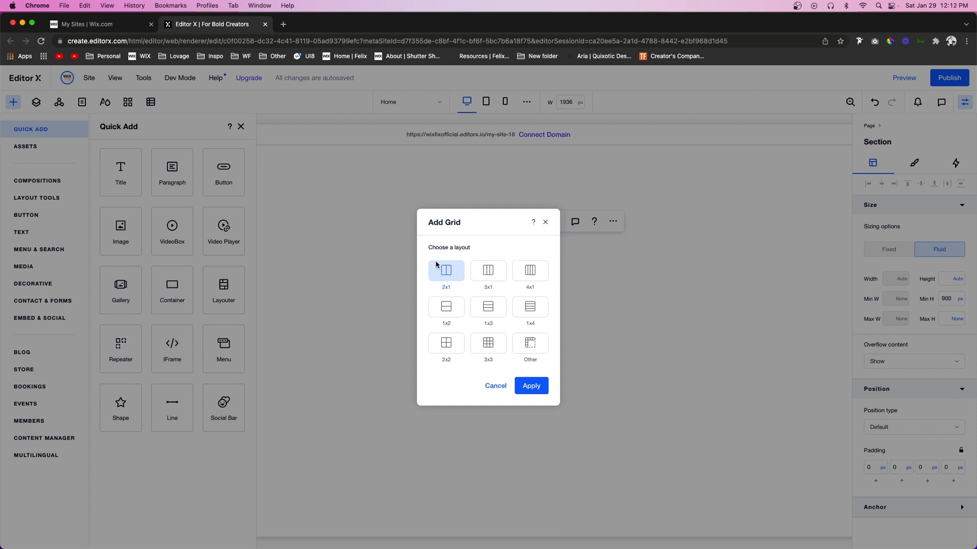
{"action": "left_click", "coordinate": [529, 387]}
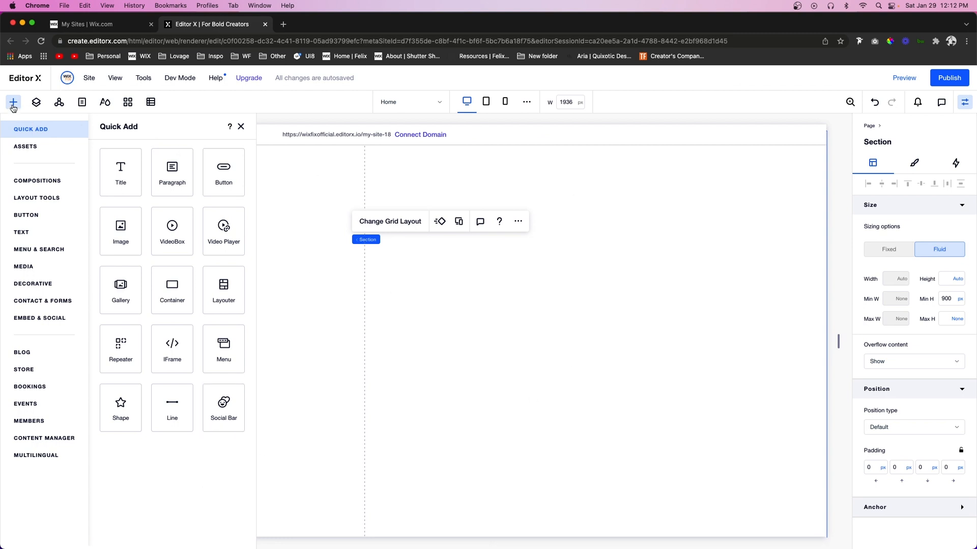
{"action": "left_click_drag", "start_coordinate": [165, 288], "coordinate": [619, 307]}
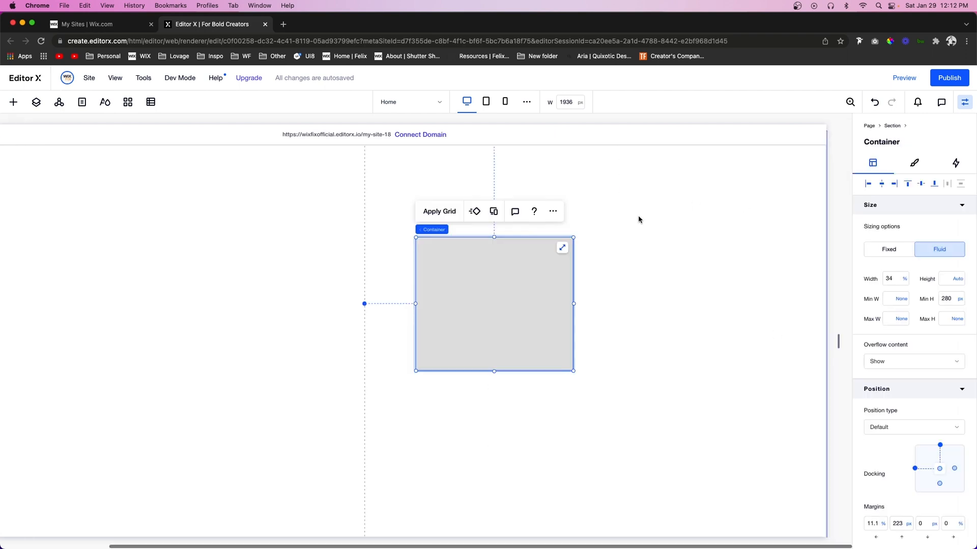
- Stretch the container to fill its cell and give it a 2x1 grid
{"action": "left_click", "coordinate": [562, 249]}
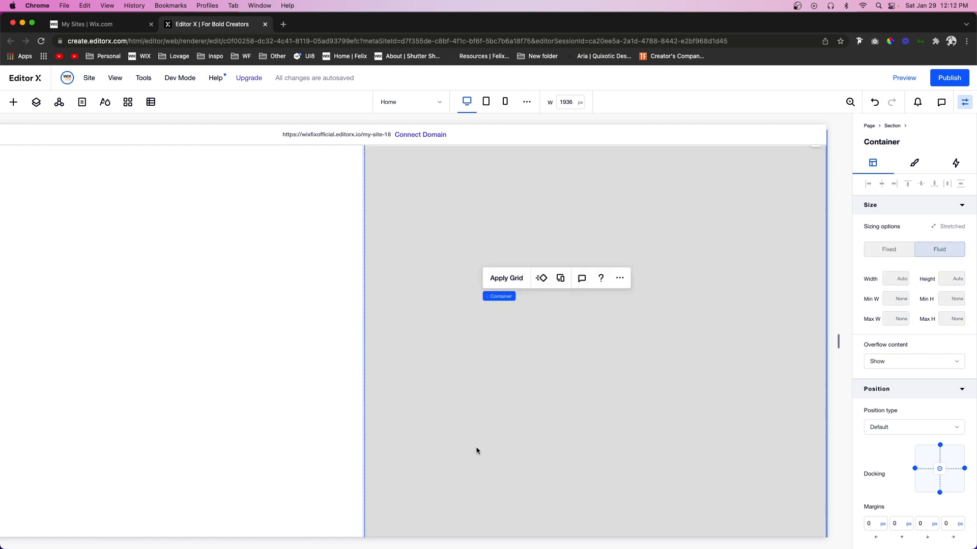
{"action": "scroll", "coordinate": [733, 259], "scroll_direction": "up", "scroll_amount": 2}
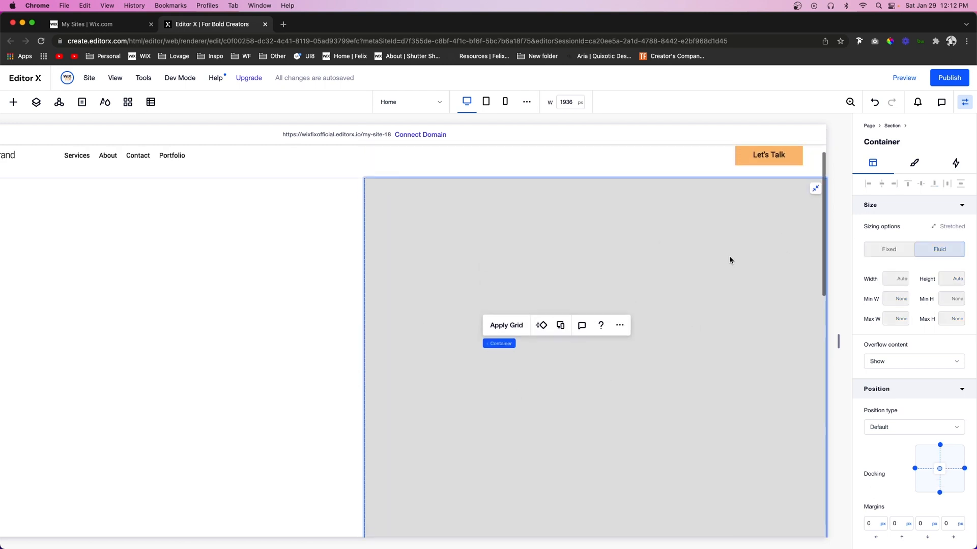
{"action": "left_click", "coordinate": [498, 330]}
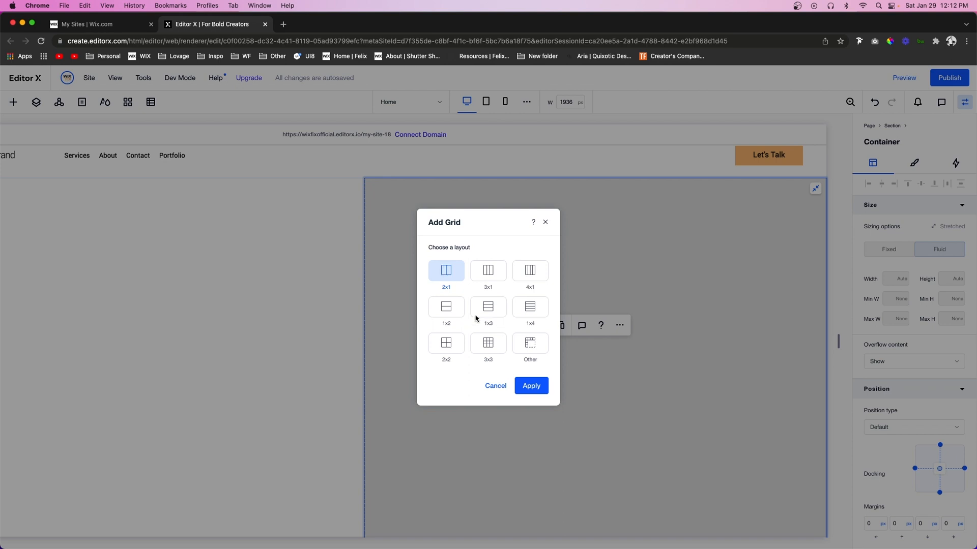
{"action": "left_click", "coordinate": [530, 384]}
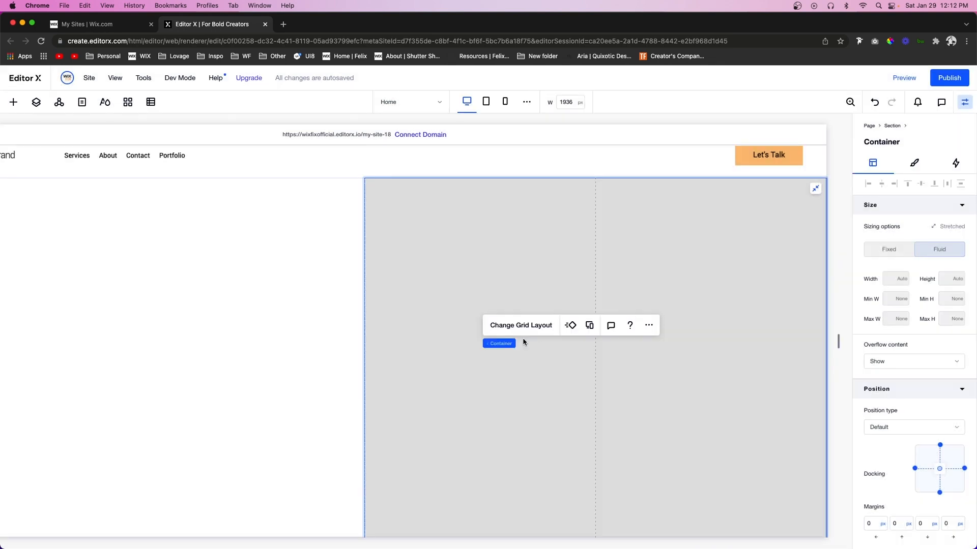
- Set the container grid's second column width to 0.7fr in Advanced Mode
{"action": "left_click", "coordinate": [501, 327]}
{"action": "left_click", "coordinate": [482, 342]}
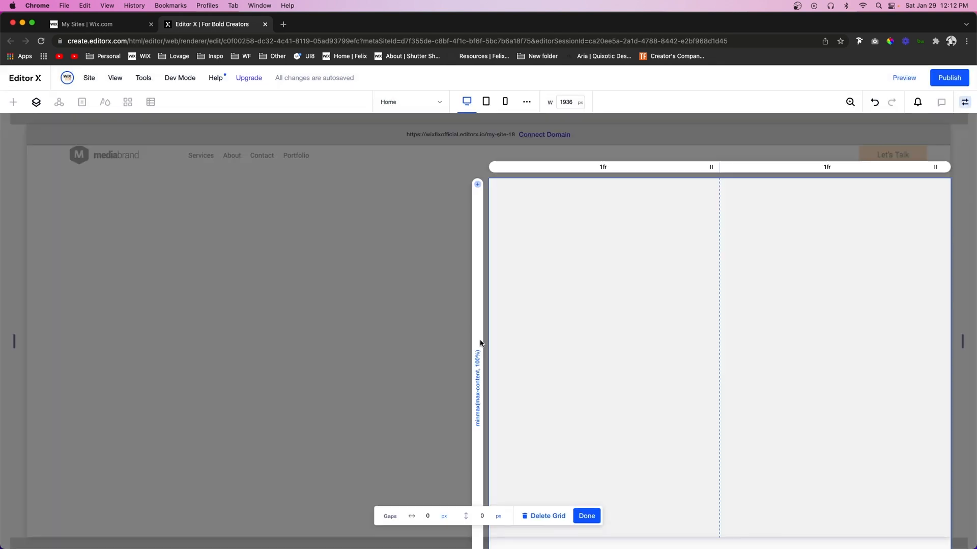
{"action": "left_click", "coordinate": [826, 170]}
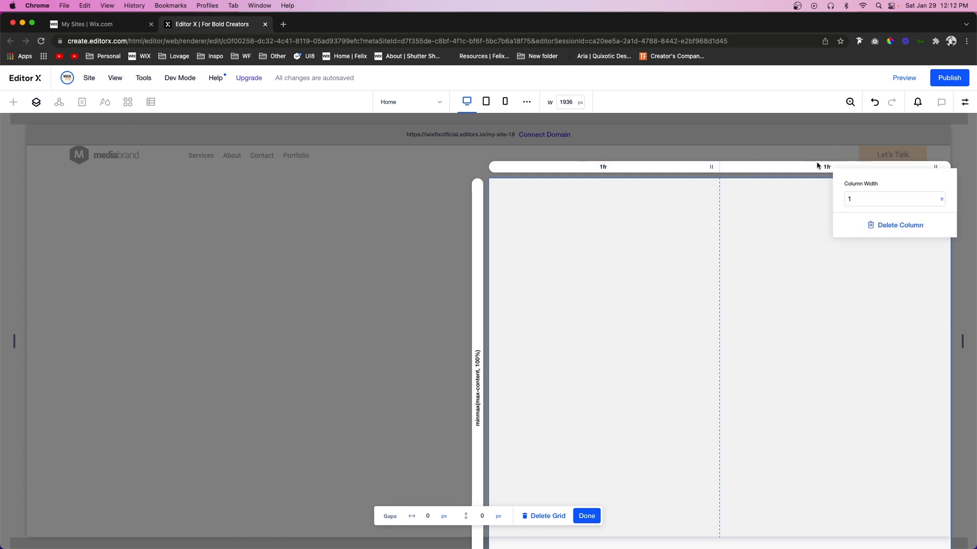
{"action": "left_click", "coordinate": [860, 202]}
{"action": "type", "text": ".7"}
{"action": "key", "text": "Return"}
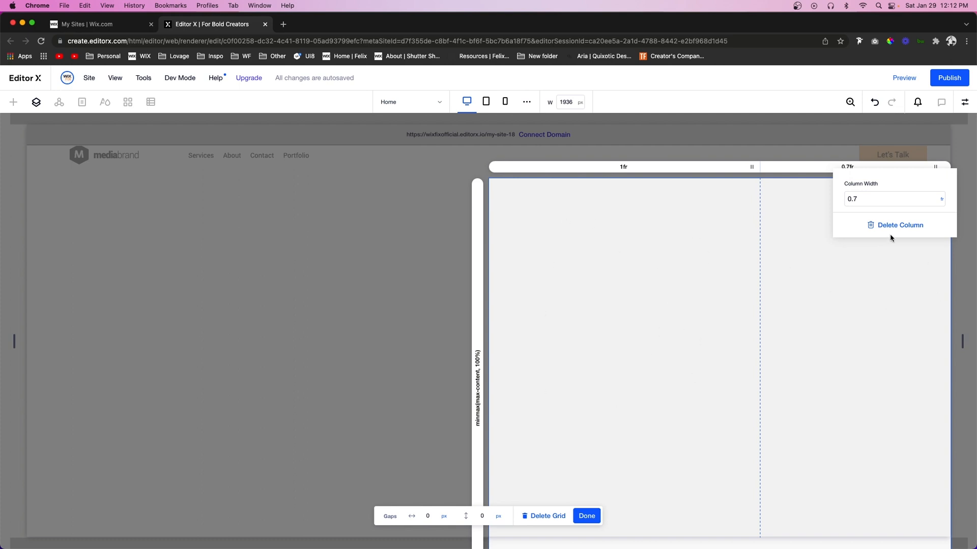
{"action": "left_click", "coordinate": [587, 516]}
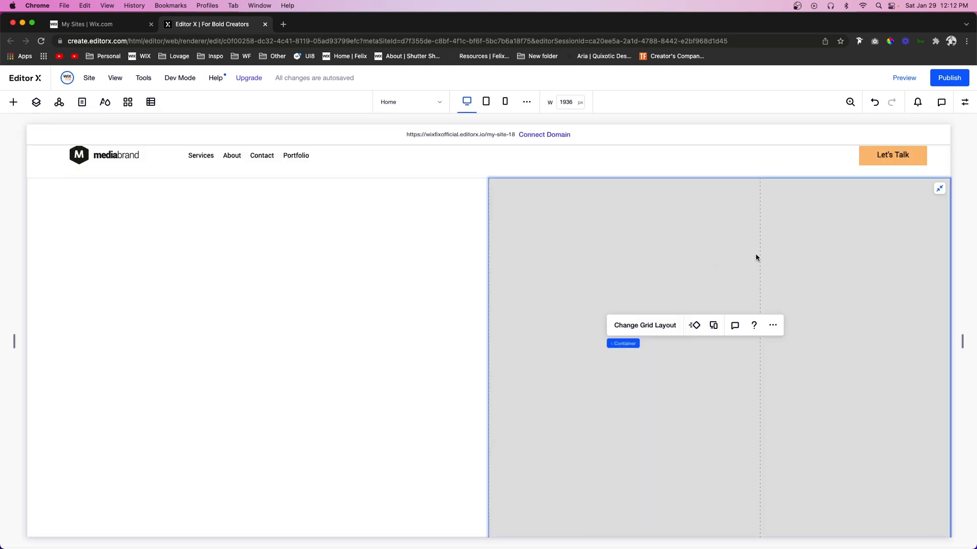
- Set the container's background opacity to 0%
{"action": "left_click", "coordinate": [966, 103]}
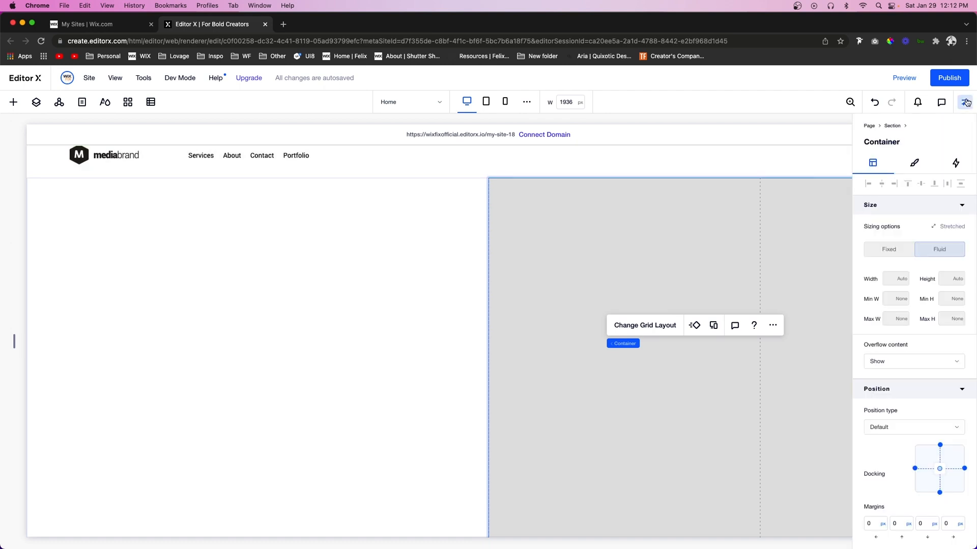
{"action": "left_click", "coordinate": [910, 167]}
{"action": "left_click", "coordinate": [946, 229]}
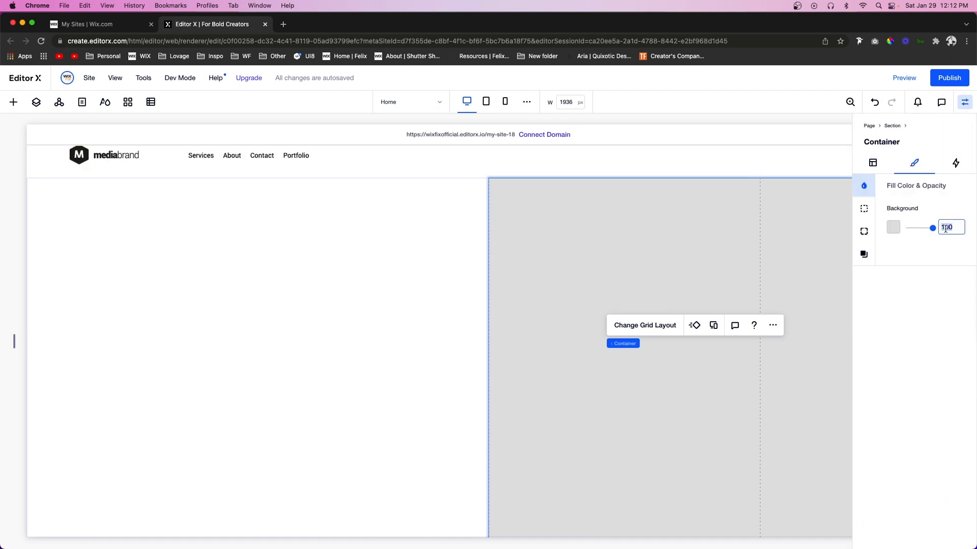
{"action": "type", "text": "0"}
{"action": "key", "text": "Return"}
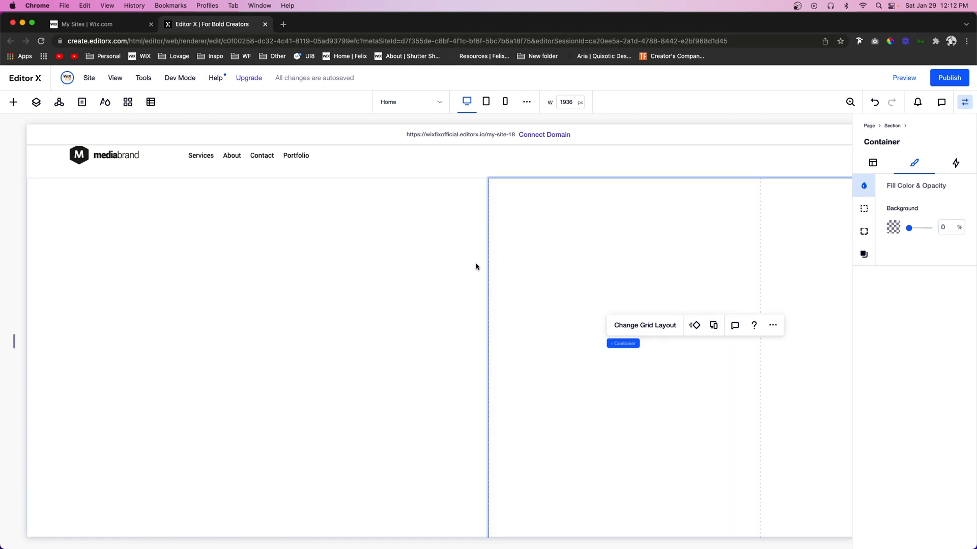
- Add an image into the container and stretch it to fill it
{"action": "left_click", "coordinate": [13, 102]}
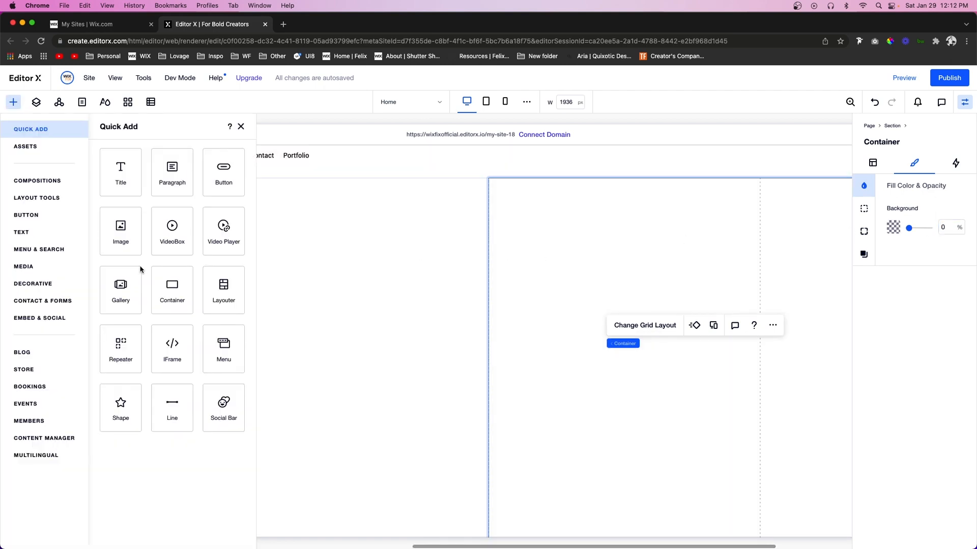
{"action": "left_click_drag", "start_coordinate": [127, 233], "coordinate": [724, 277]}
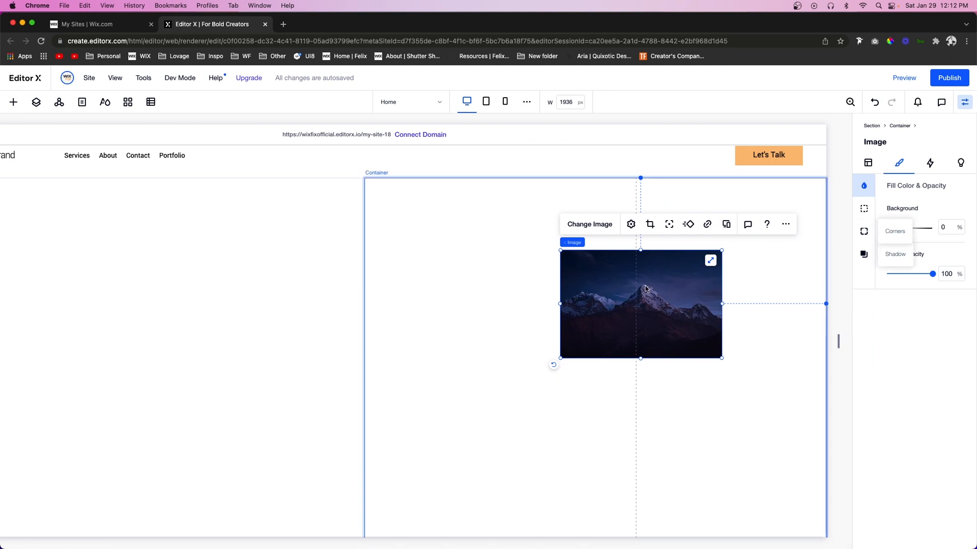
{"action": "left_click", "coordinate": [711, 261]}
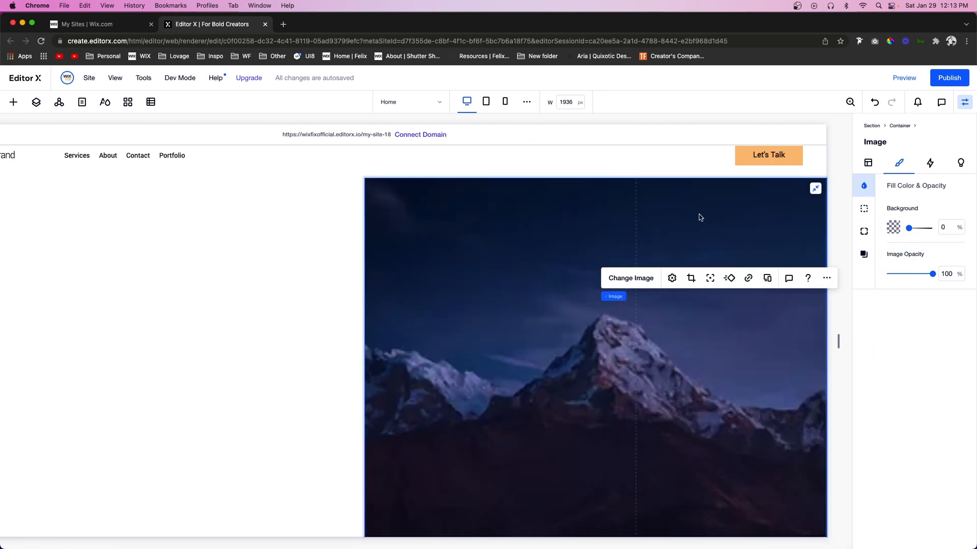
- Replace the image with the office team photo
{"action": "left_click", "coordinate": [626, 279]}
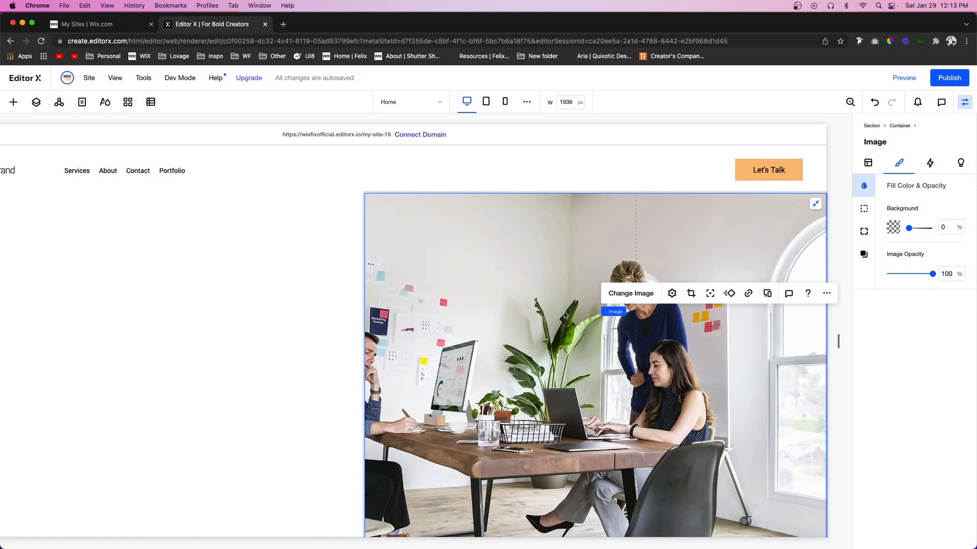
{"action": "scroll", "coordinate": [575, 346], "scroll_direction": "down", "scroll_amount": 2}
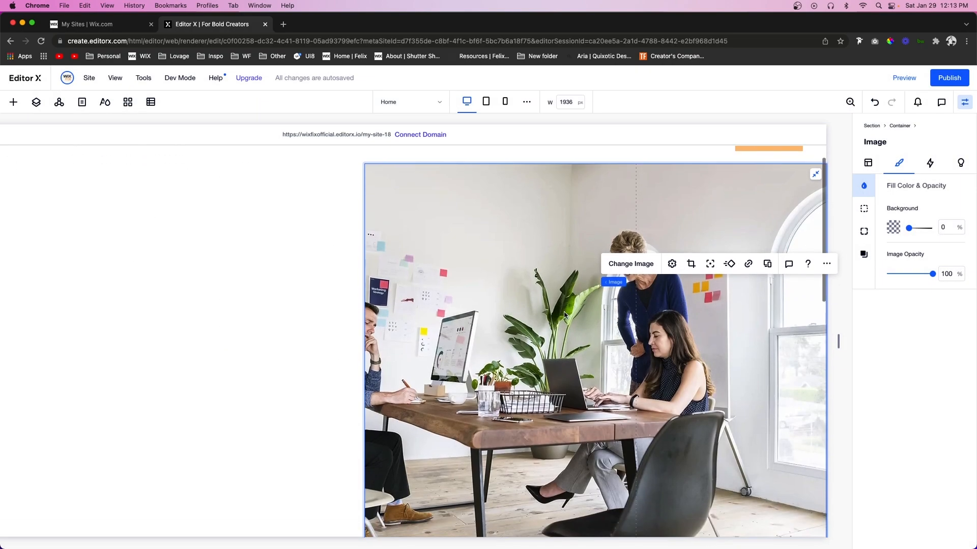
{"action": "scroll", "coordinate": [576, 345], "scroll_direction": "up", "scroll_amount": 2}
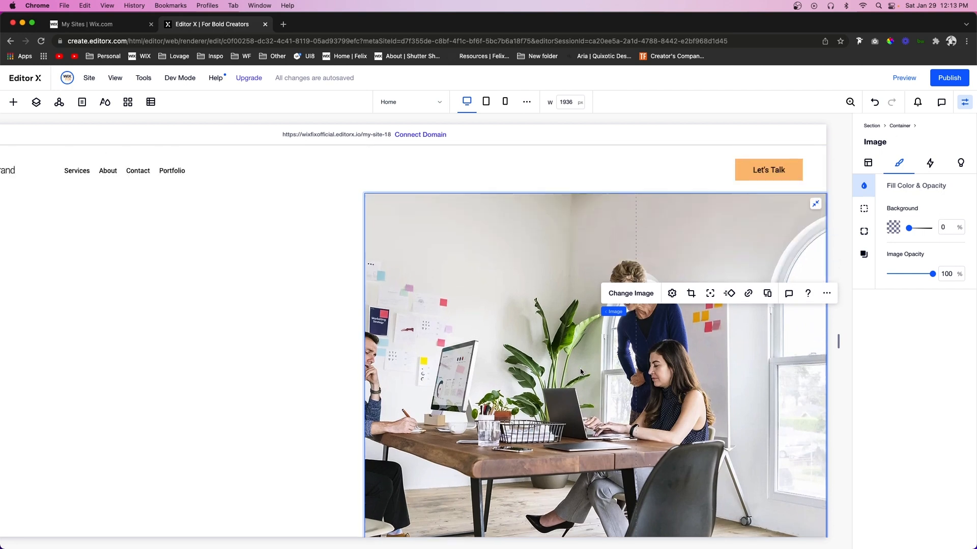
- Drop a new container onto the photo, make it narrow and move it right
{"action": "left_click", "coordinate": [14, 103]}
{"action": "left_click_drag", "start_coordinate": [170, 282], "coordinate": [773, 371]}
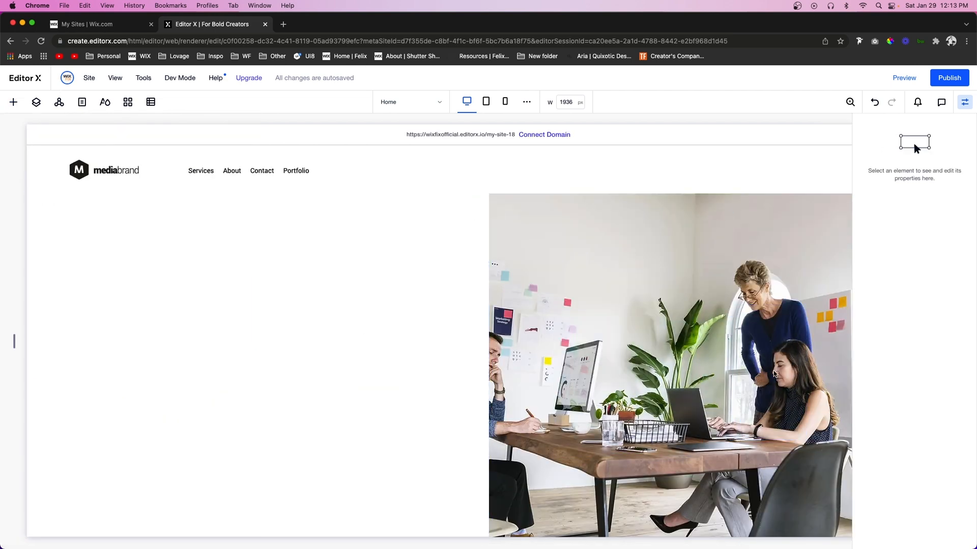
{"action": "scroll", "coordinate": [773, 370], "scroll_direction": "right", "scroll_amount": 5}
{"action": "left_click_drag", "start_coordinate": [522, 375], "coordinate": [636, 370]}
{"action": "left_click_drag", "start_coordinate": [686, 346], "coordinate": [745, 327]}
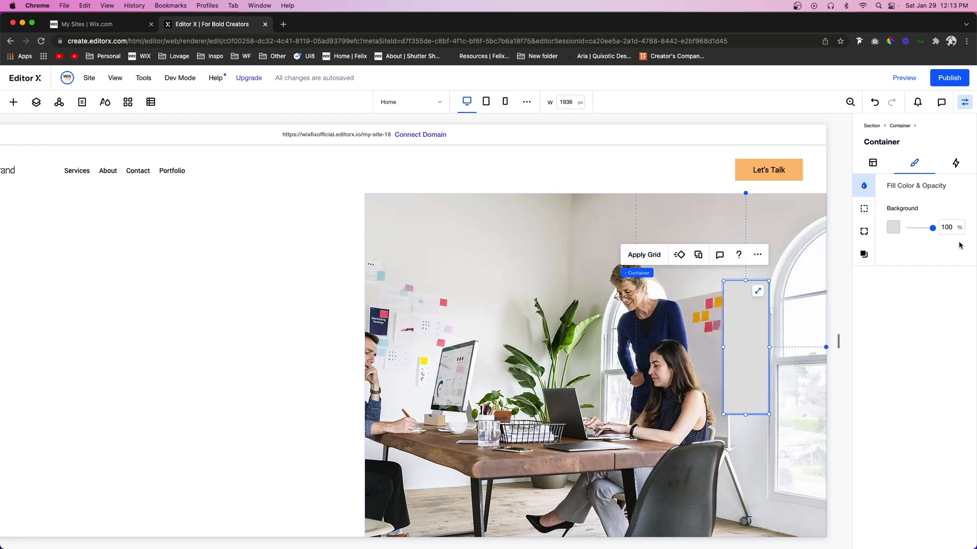
- Make the narrow container's background white
{"action": "left_click", "coordinate": [891, 228]}
{"action": "left_click", "coordinate": [888, 276]}
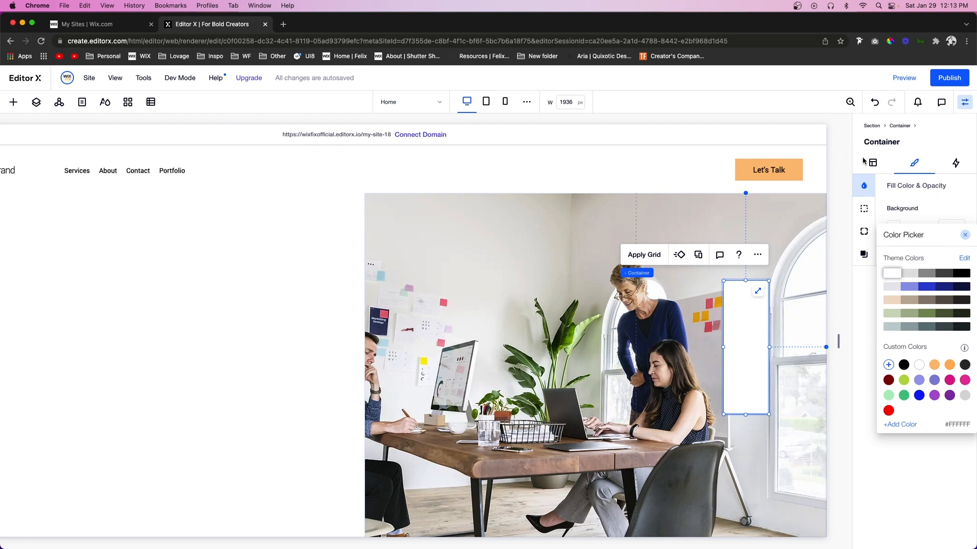
{"action": "left_click", "coordinate": [882, 168]}
- Give the container 100% minimum height, left and top alignment, and a fixed 30 px width
{"action": "left_click", "coordinate": [870, 165]}
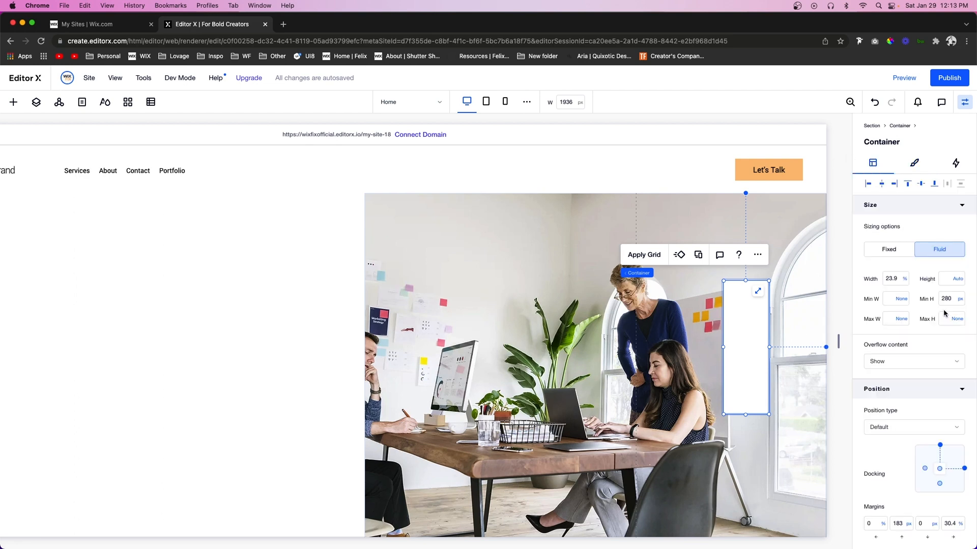
{"action": "left_click", "coordinate": [954, 299]}
{"action": "type", "text": "100%"}
{"action": "key", "text": "Return"}
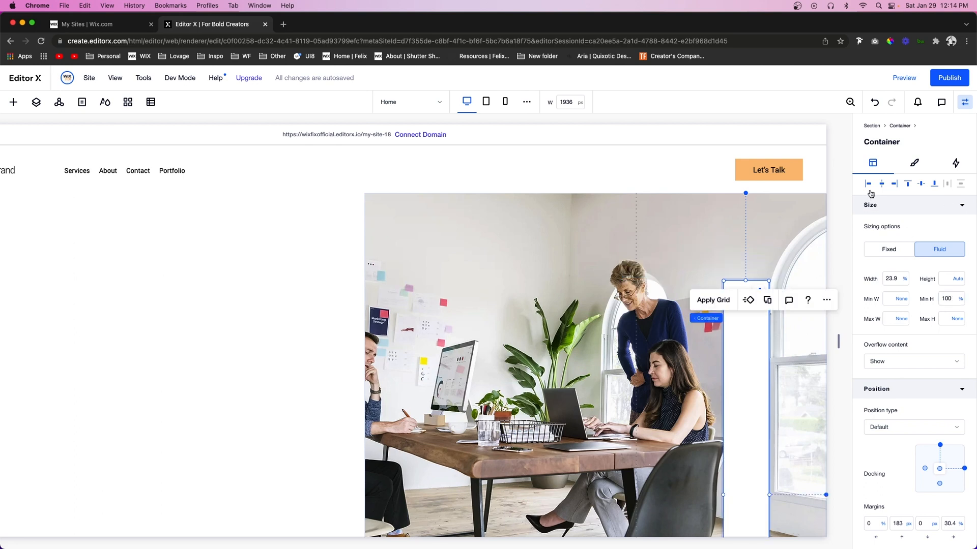
{"action": "left_click", "coordinate": [869, 184]}
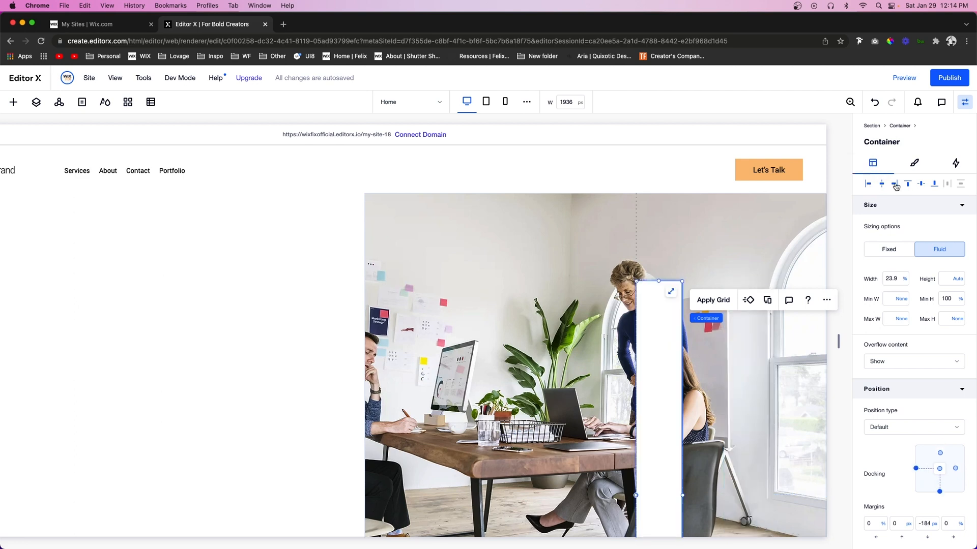
{"action": "left_click", "coordinate": [907, 183]}
{"action": "left_click", "coordinate": [897, 279]}
{"action": "type", "text": "30px"}
{"action": "key", "text": "Return"}
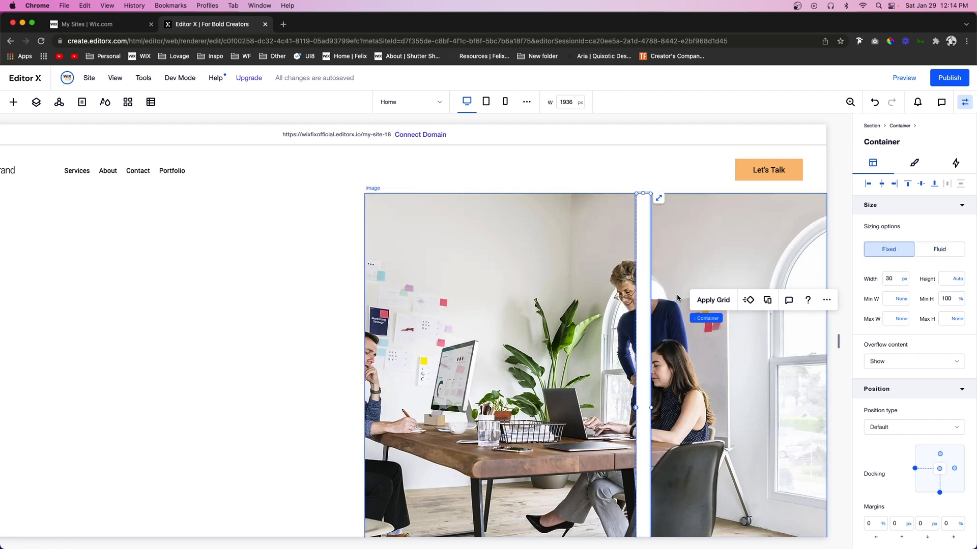
- Change the strip's minimum height to 60 px and dock it to the top
{"action": "left_click", "coordinate": [641, 248]}
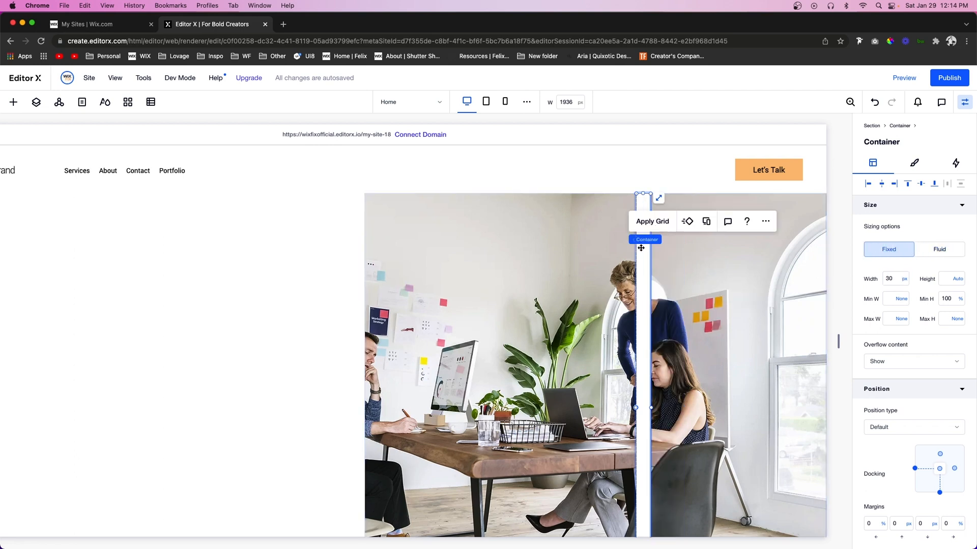
{"action": "key", "text": "Escape"}
{"action": "left_click", "coordinate": [644, 289]}
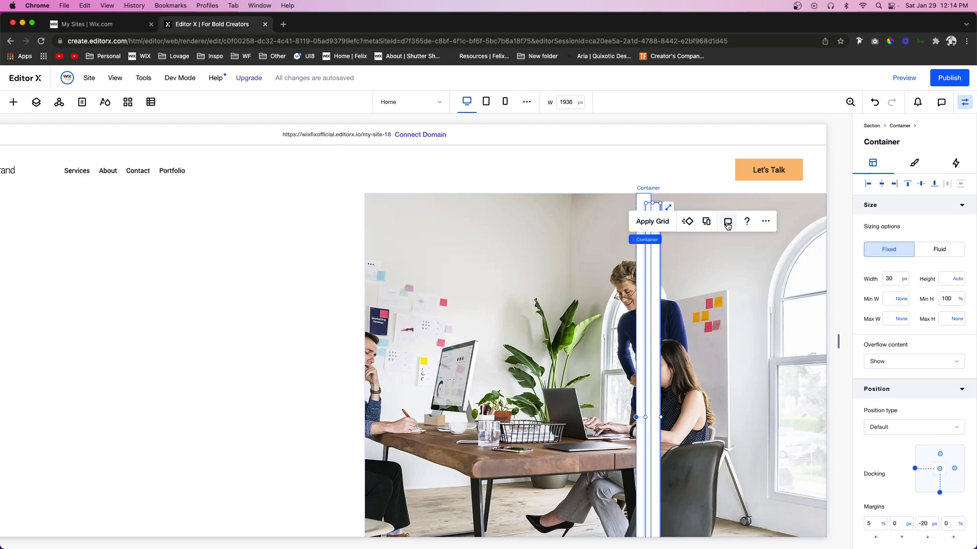
{"action": "double_click", "coordinate": [951, 300]}
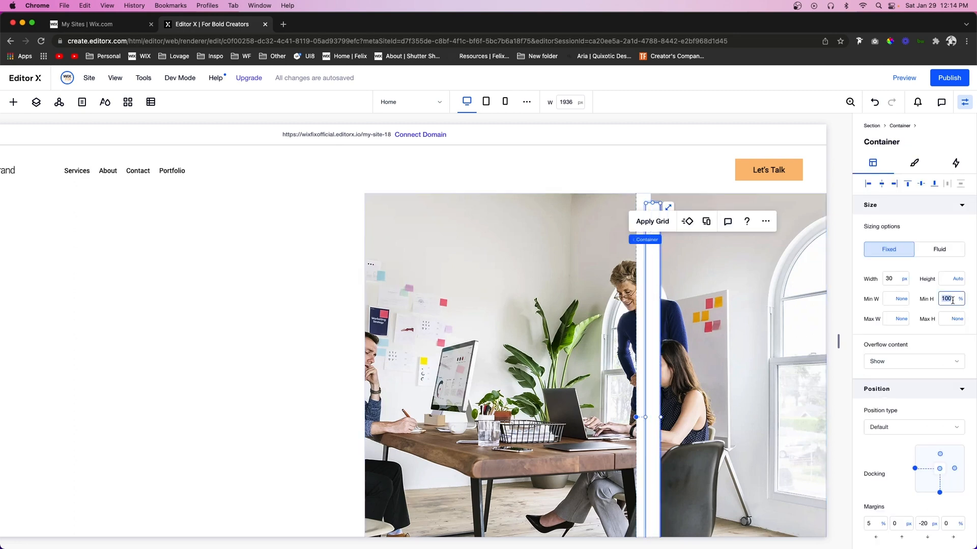
{"action": "type", "text": "60px"}
{"action": "key", "text": "Return"}
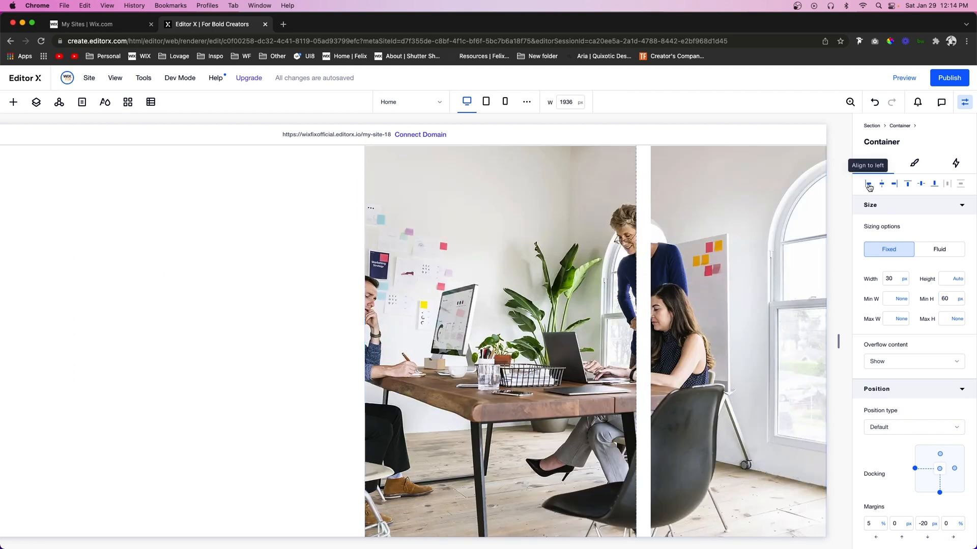
{"action": "left_click", "coordinate": [908, 184]}
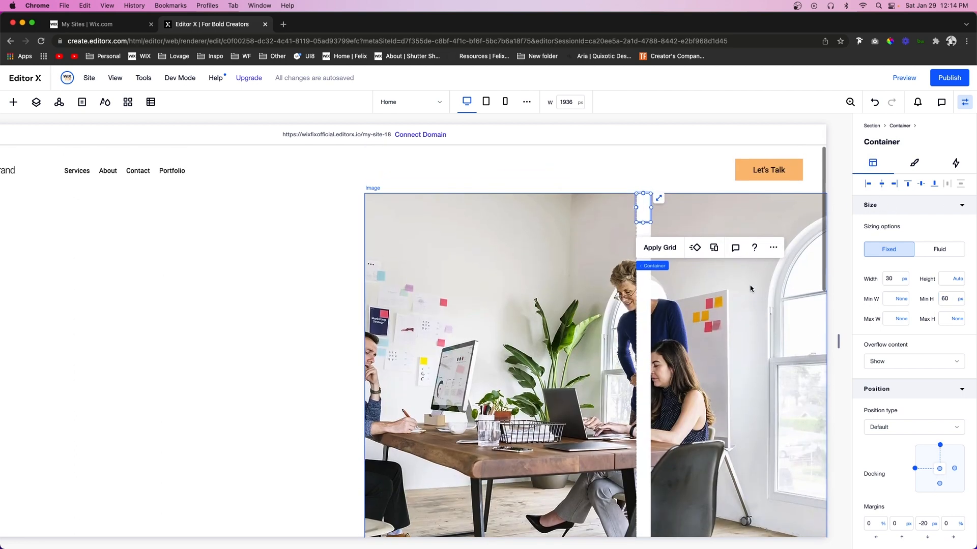
- Make the white container 100% wide and dock it to the bottom-left with no offset
{"action": "left_click", "coordinate": [894, 280]}
{"action": "type", "text": "100"}
{"action": "key", "text": "Return"}
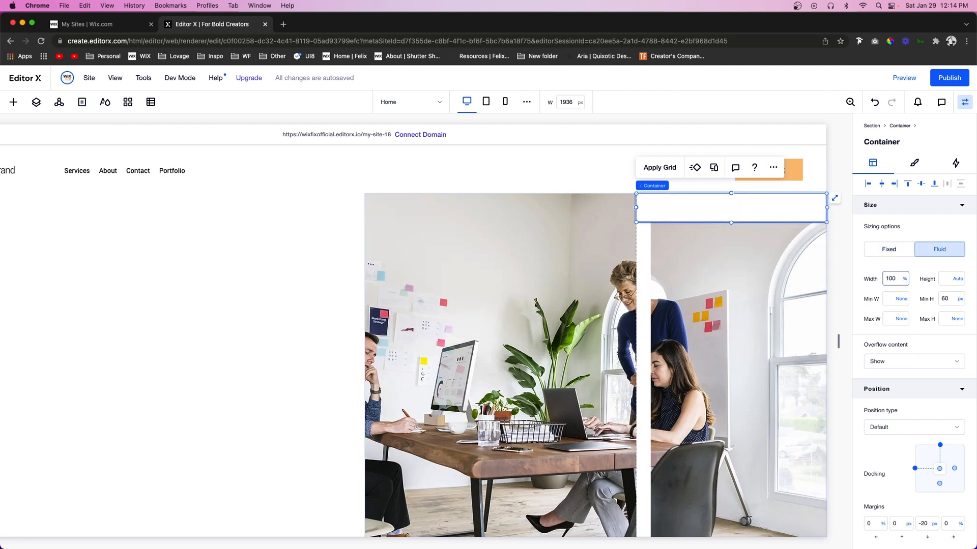
{"action": "key", "text": "Escape"}
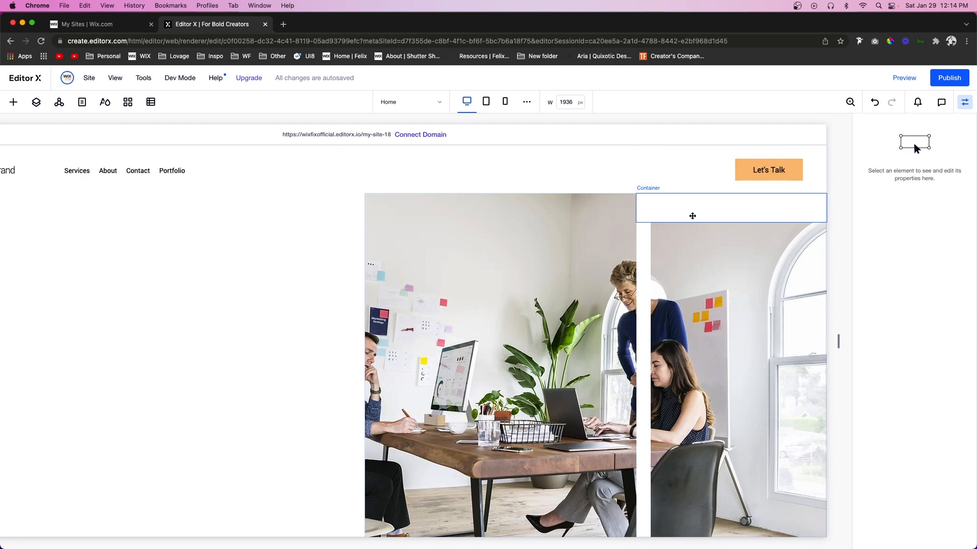
{"action": "left_click", "coordinate": [690, 211]}
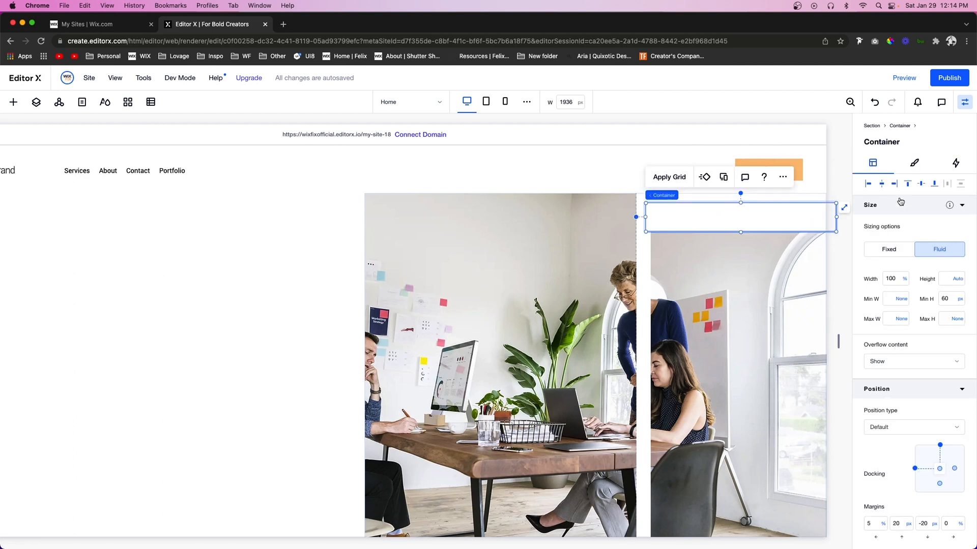
{"action": "left_click", "coordinate": [867, 184]}
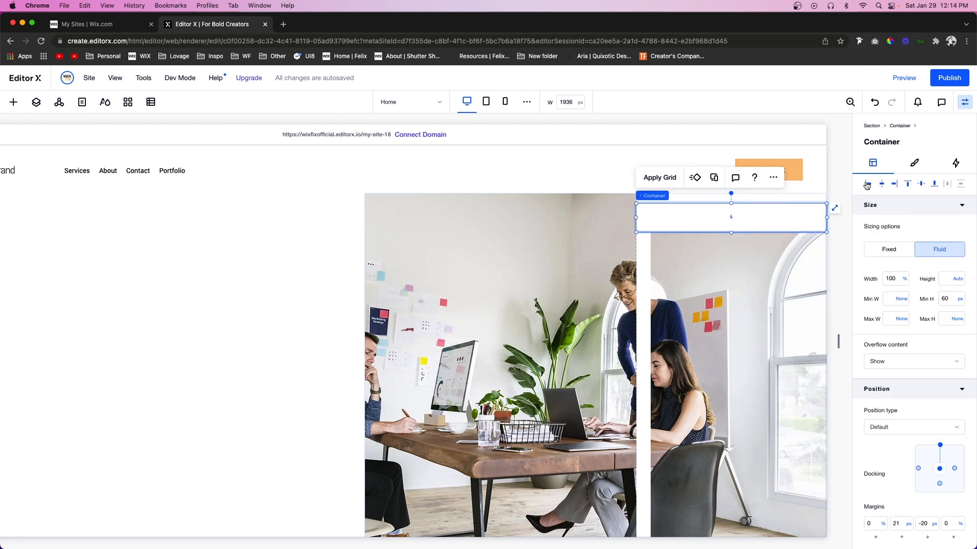
{"action": "left_click", "coordinate": [934, 185]}
{"action": "scroll", "coordinate": [567, 207], "scroll_direction": "down", "scroll_amount": 5}
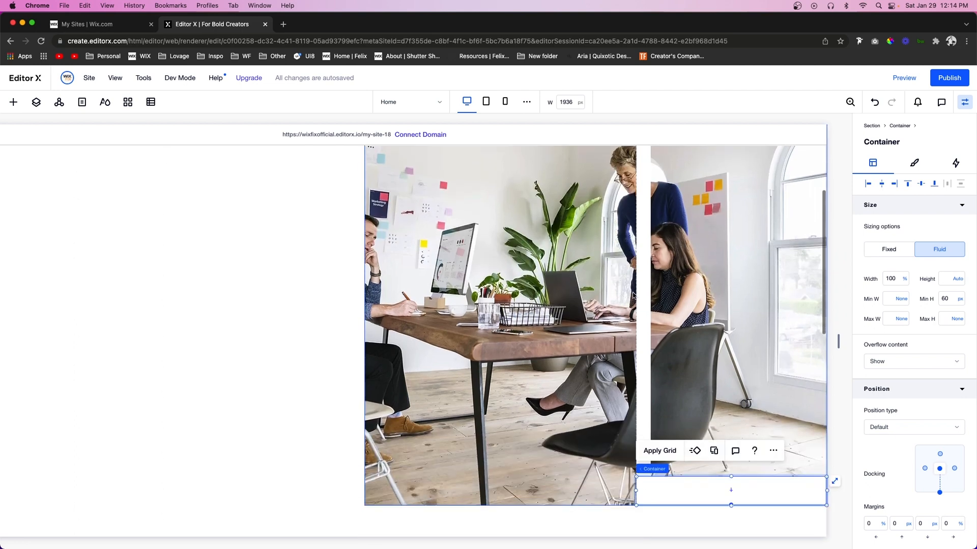
{"action": "left_click", "coordinate": [907, 83]}
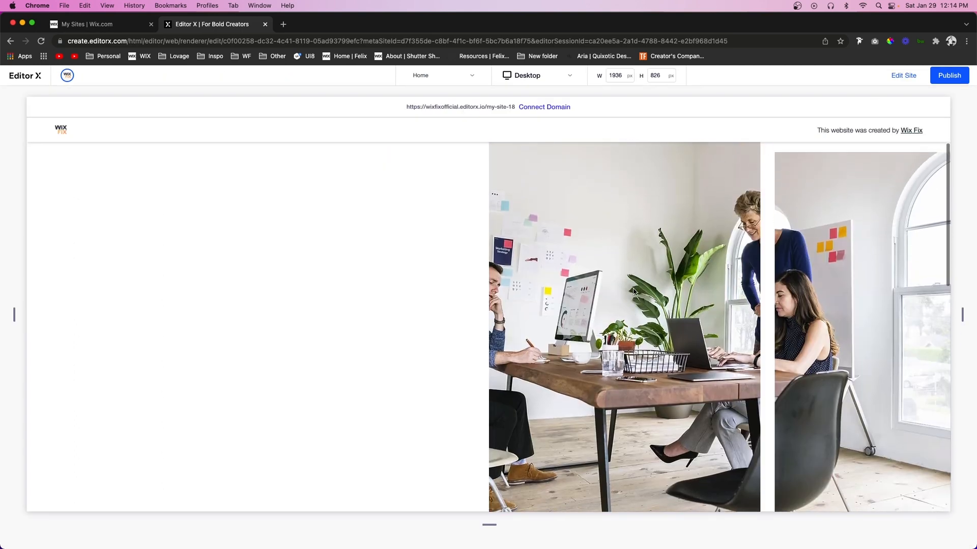
{"action": "scroll", "coordinate": [634, 292], "scroll_direction": "up", "scroll_amount": 3}
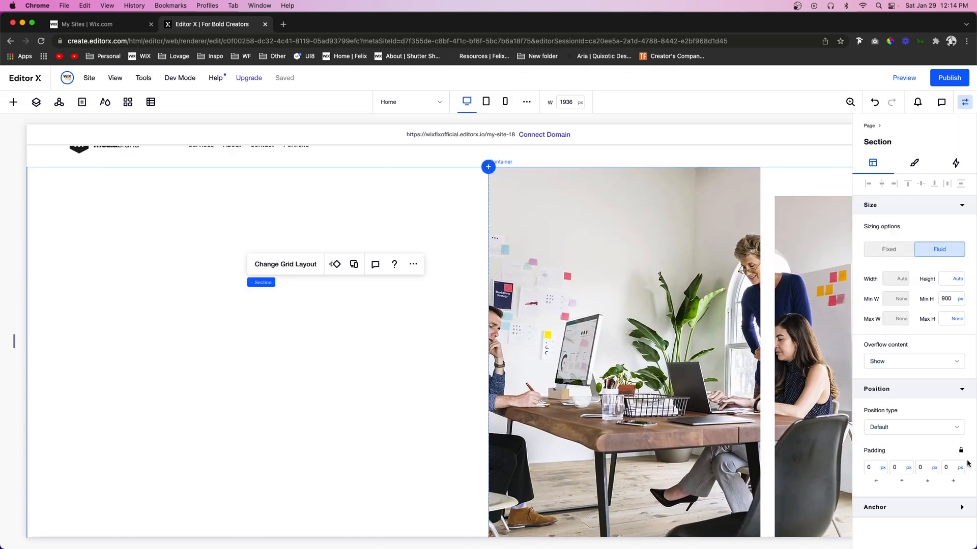
{"action": "scroll", "coordinate": [437, 324], "scroll_direction": "up", "scroll_amount": 1}
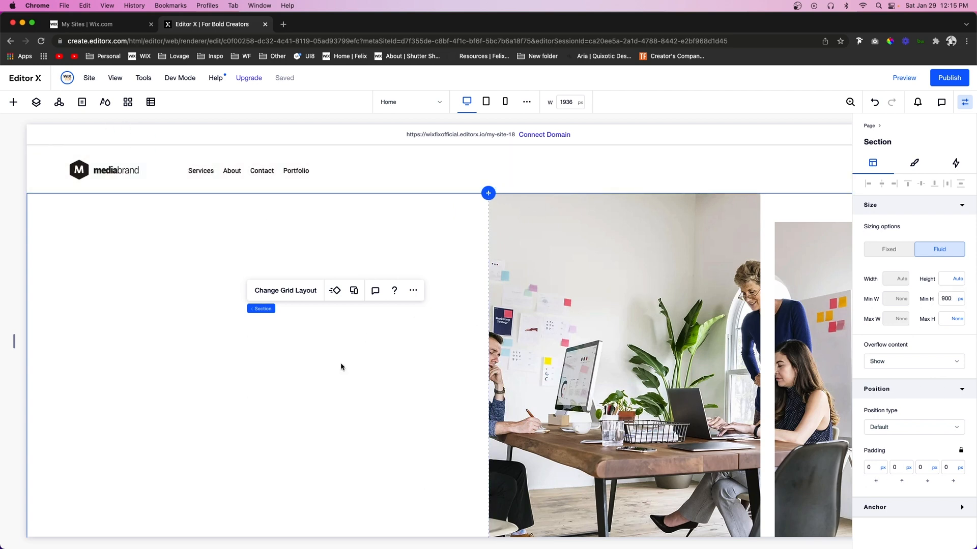
- Set the section padding to 0, 80, 80, 0 px
{"action": "left_click", "coordinate": [873, 467]}
{"action": "key", "text": "Tab"}
{"action": "key", "text": "Tab"}
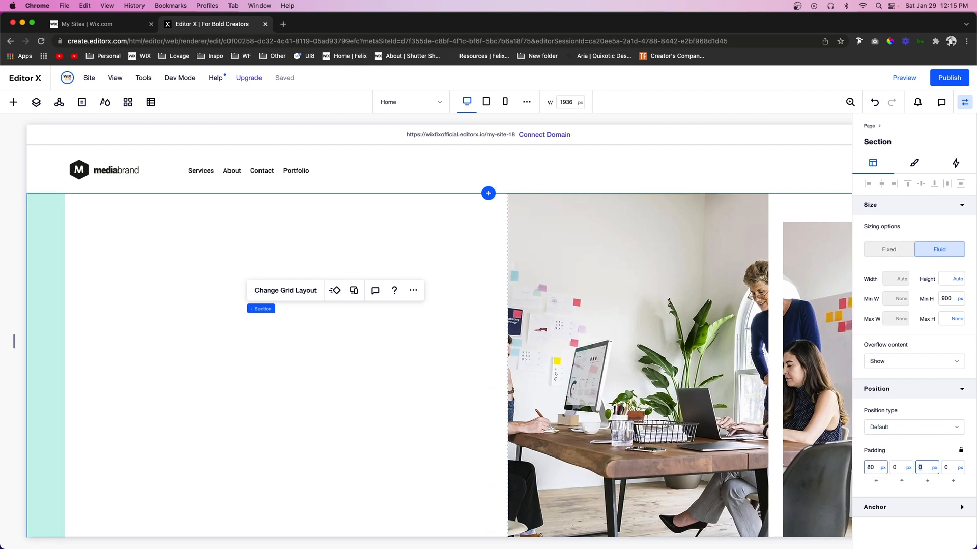
{"action": "double_click", "coordinate": [870, 468]}
{"action": "type", "text": "0"}
{"action": "double_click", "coordinate": [895, 467]}
{"action": "type", "text": "80"}
{"action": "key", "text": "Tab"}
{"action": "type", "text": "80"}
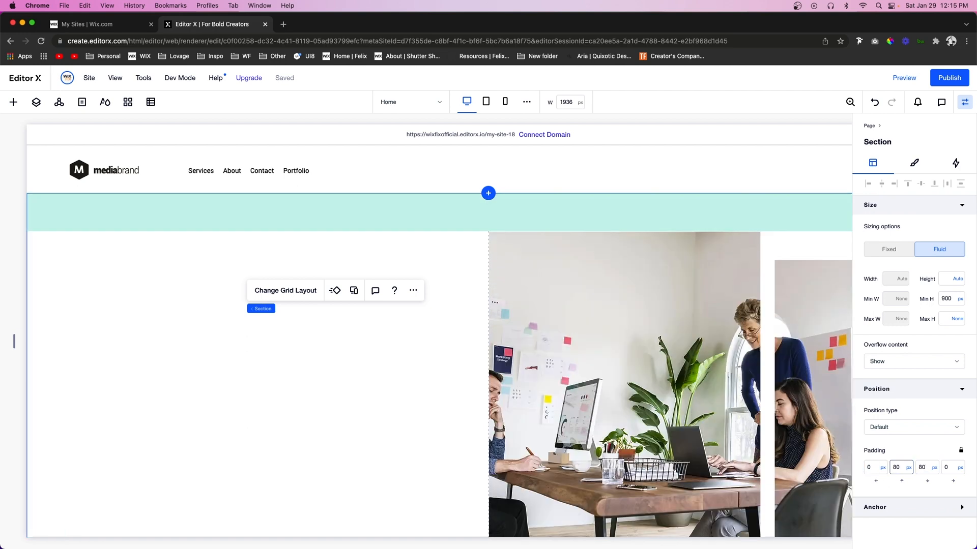
{"action": "left_click", "coordinate": [590, 309]}
{"action": "scroll", "coordinate": [565, 326], "scroll_direction": "right", "scroll_amount": 5}
- Drag the office photo's focal point right to frame the two women at the laptop
{"action": "scroll", "coordinate": [536, 348], "scroll_direction": "down", "scroll_amount": 3}
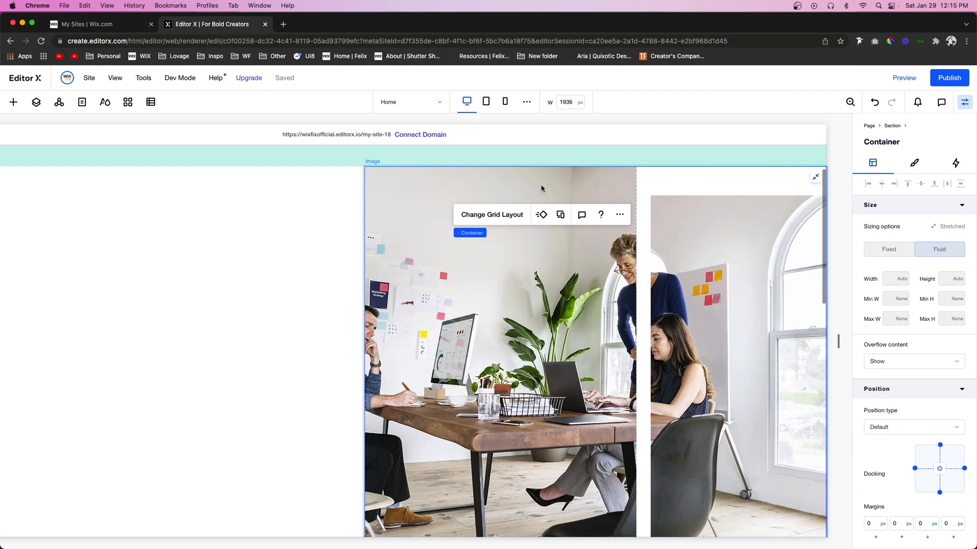
{"action": "left_click", "coordinate": [506, 199]}
{"action": "left_click", "coordinate": [501, 200]}
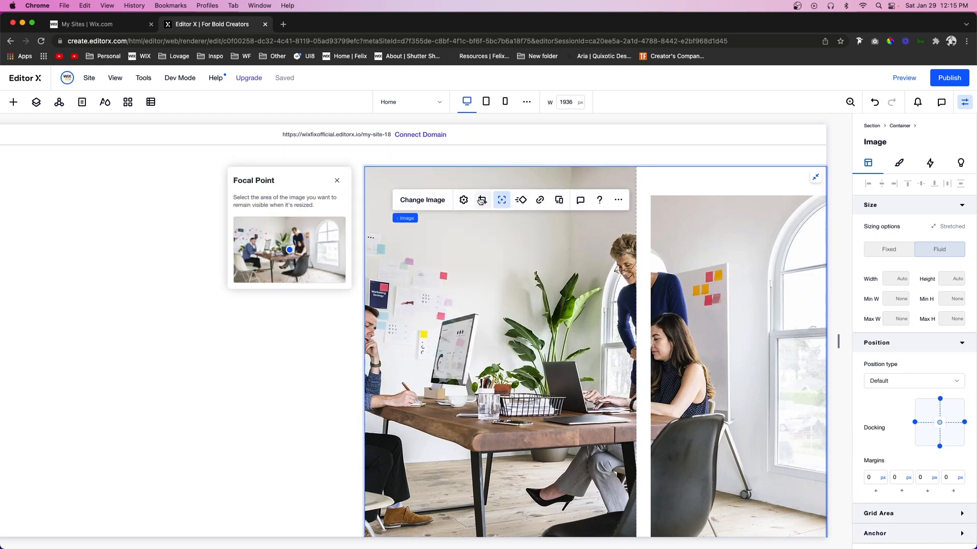
{"action": "left_click_drag", "start_coordinate": [289, 252], "coordinate": [363, 249]}
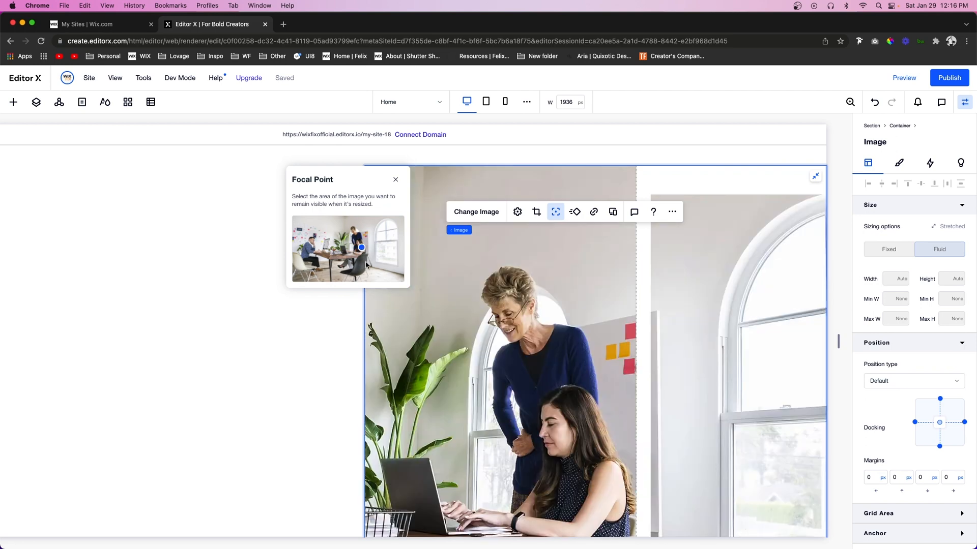
{"action": "scroll", "coordinate": [617, 326], "scroll_direction": "down", "scroll_amount": 2}
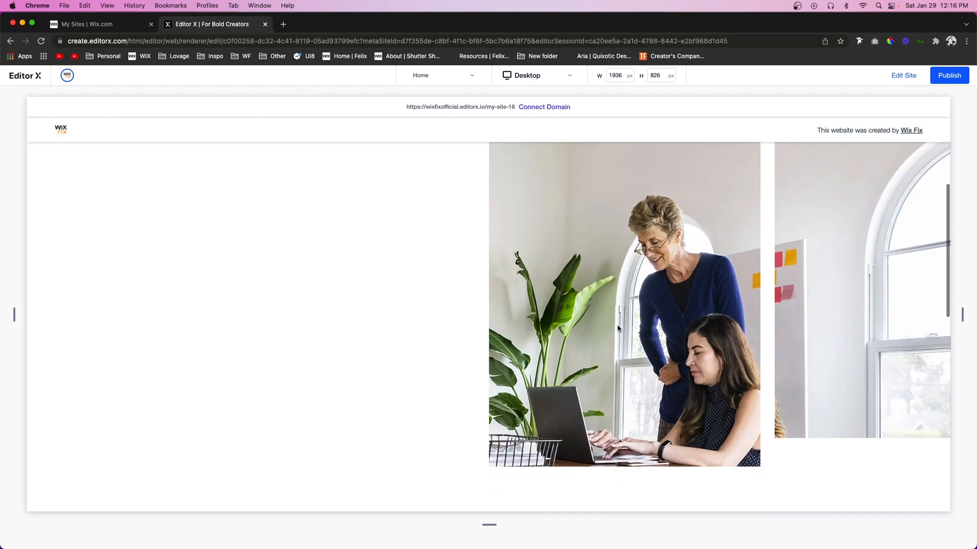
{"action": "scroll", "coordinate": [617, 325], "scroll_direction": "down", "scroll_amount": 3}
{"action": "scroll", "coordinate": [617, 325], "scroll_direction": "up", "scroll_amount": 6}
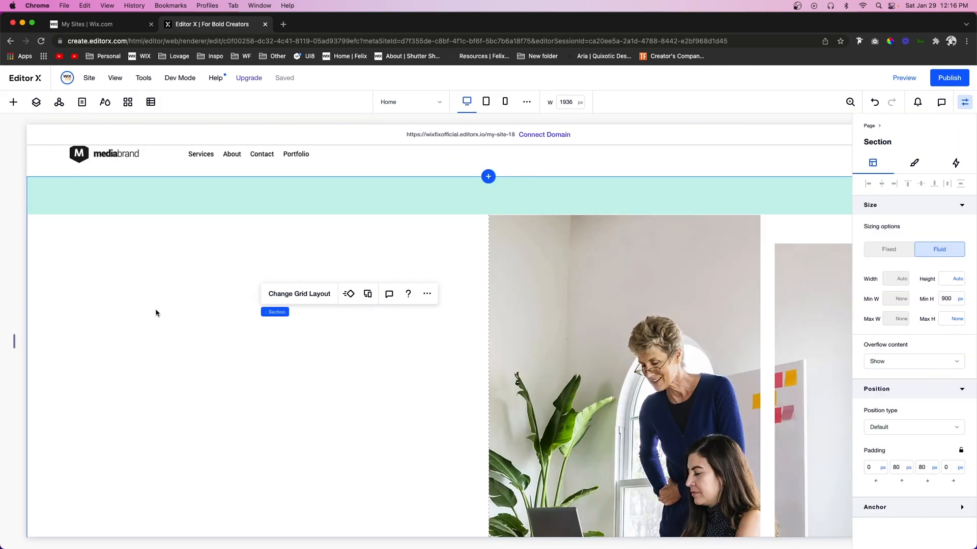
- Stack a Title, a Paragraph and a Start Now button in the section's left column
{"action": "left_click", "coordinate": [13, 103]}
{"action": "left_click_drag", "start_coordinate": [120, 181], "coordinate": [267, 334]}
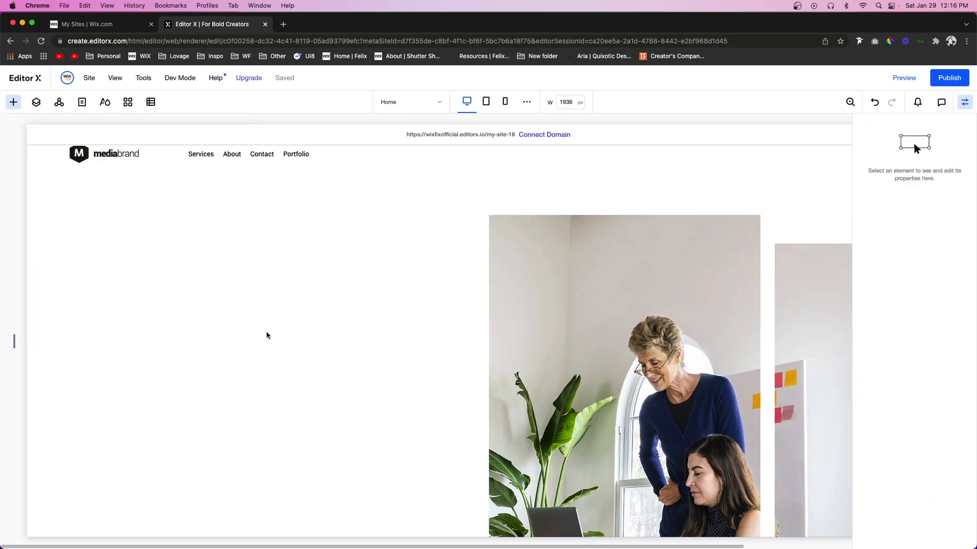
{"action": "left_click_drag", "start_coordinate": [211, 316], "coordinate": [161, 300]}
{"action": "left_click", "coordinate": [13, 103]}
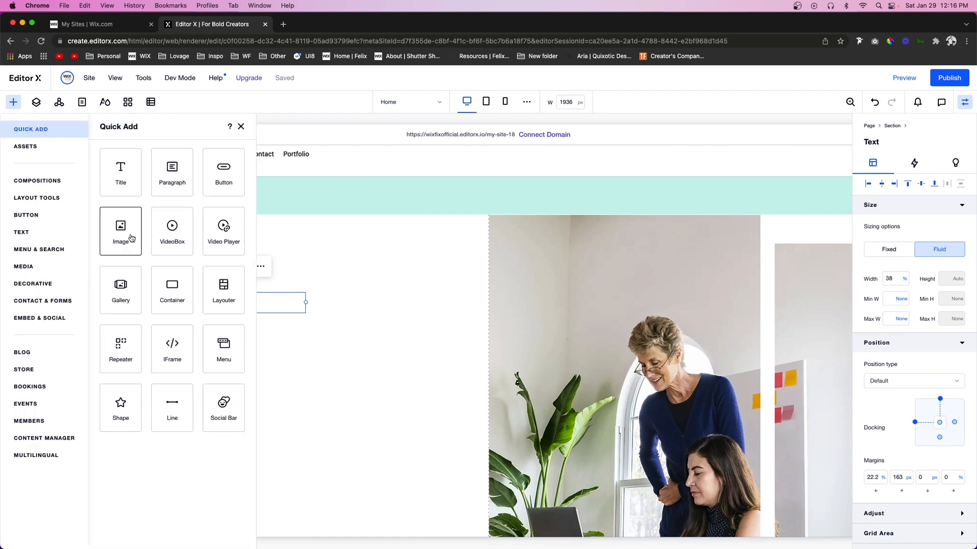
{"action": "left_click_drag", "start_coordinate": [179, 182], "coordinate": [259, 371]}
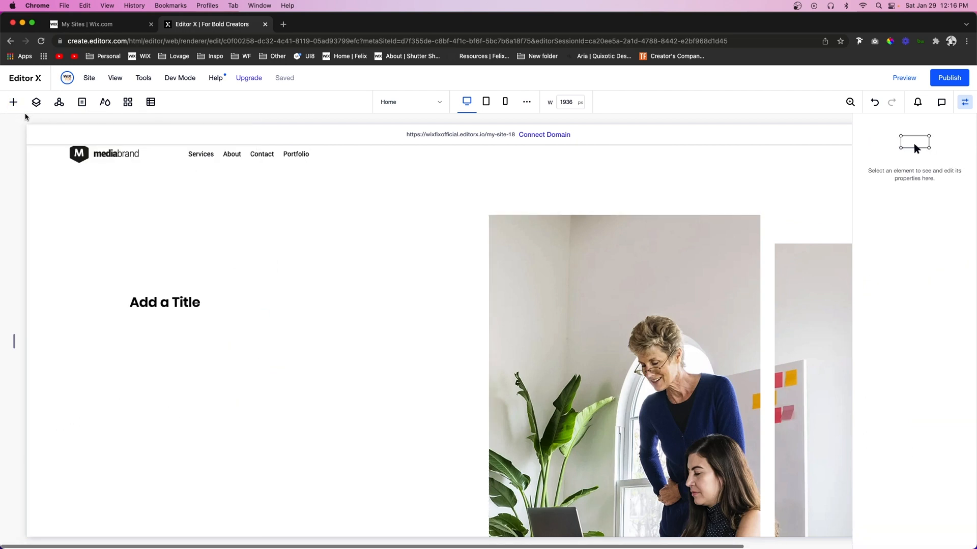
{"action": "left_click", "coordinate": [13, 102]}
{"action": "left_click_drag", "start_coordinate": [224, 175], "coordinate": [228, 341]}
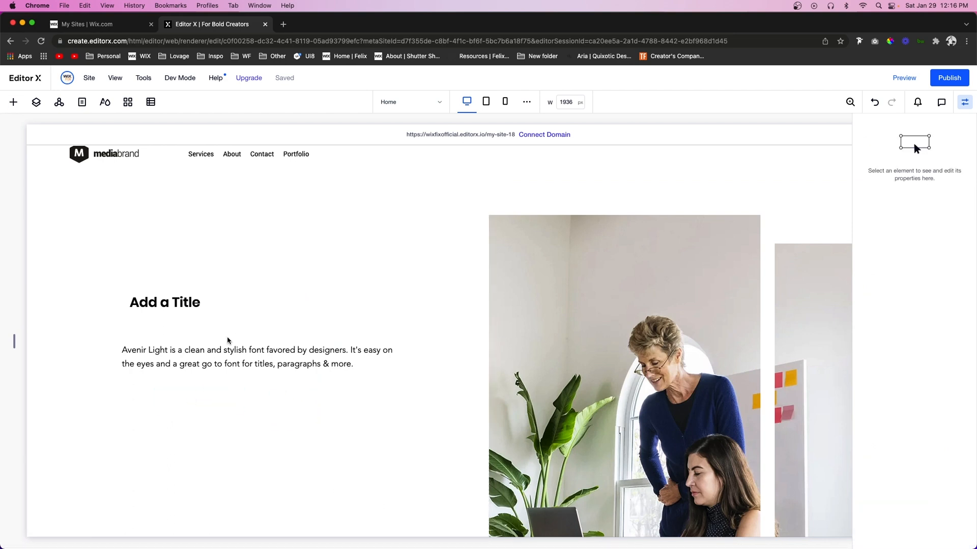
{"action": "left_click", "coordinate": [174, 306]}
- Retype the heading as 'Design Adds Value' and set its font size to 90
{"action": "double_click", "coordinate": [175, 302]}
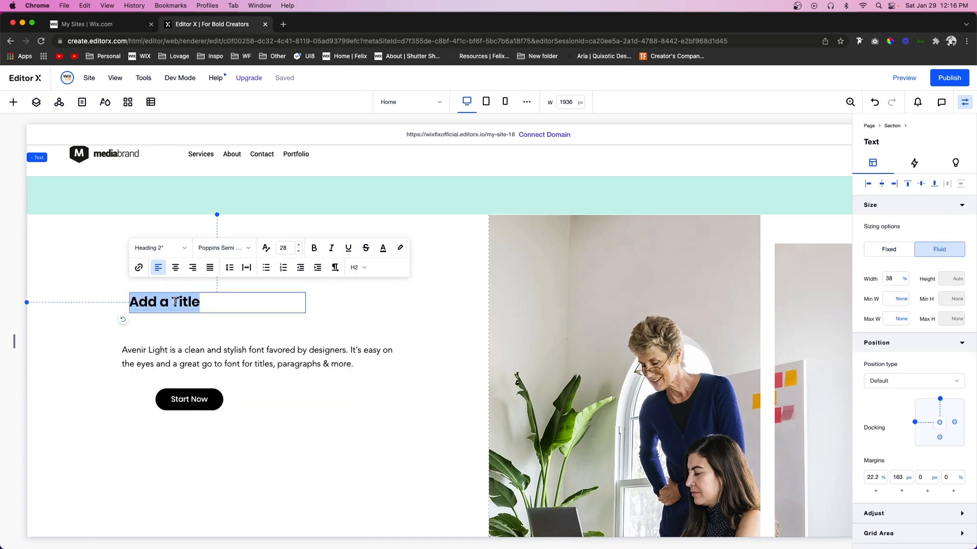
{"action": "type", "text": "Desig"}
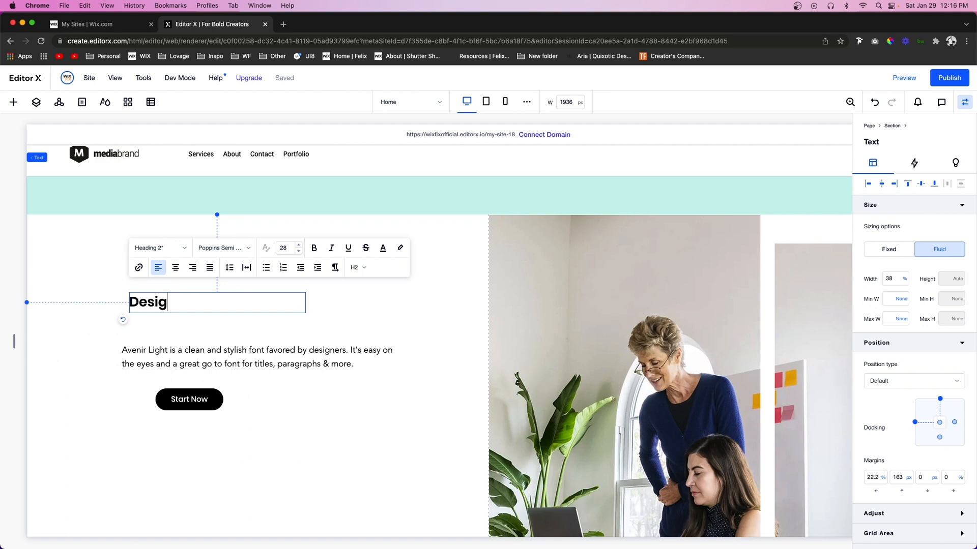
{"action": "type", "text": "n Adds Value"}
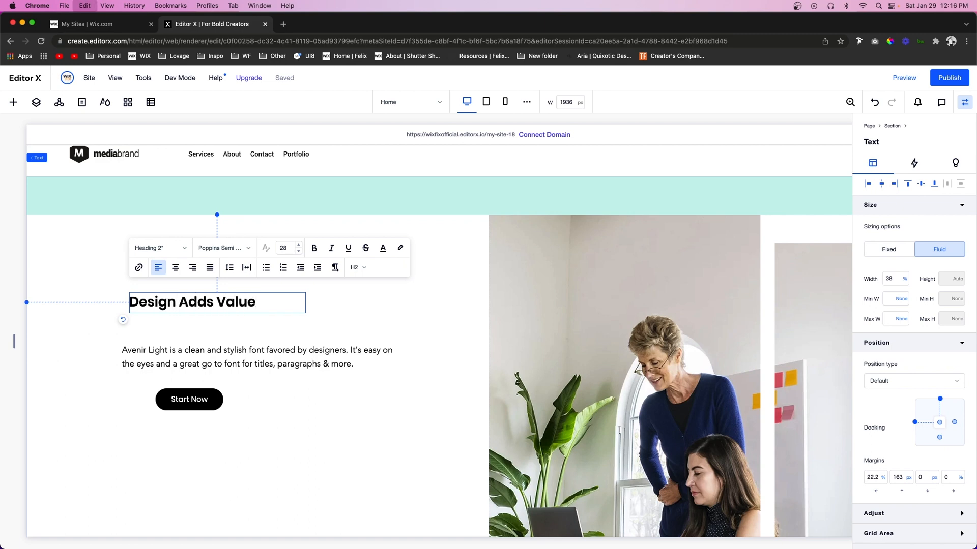
{"action": "triple_click", "coordinate": [248, 309]}
{"action": "left_click", "coordinate": [299, 251]}
{"action": "left_click", "coordinate": [288, 250]}
{"action": "type", "text": "120"}
{"action": "key", "text": "Return"}
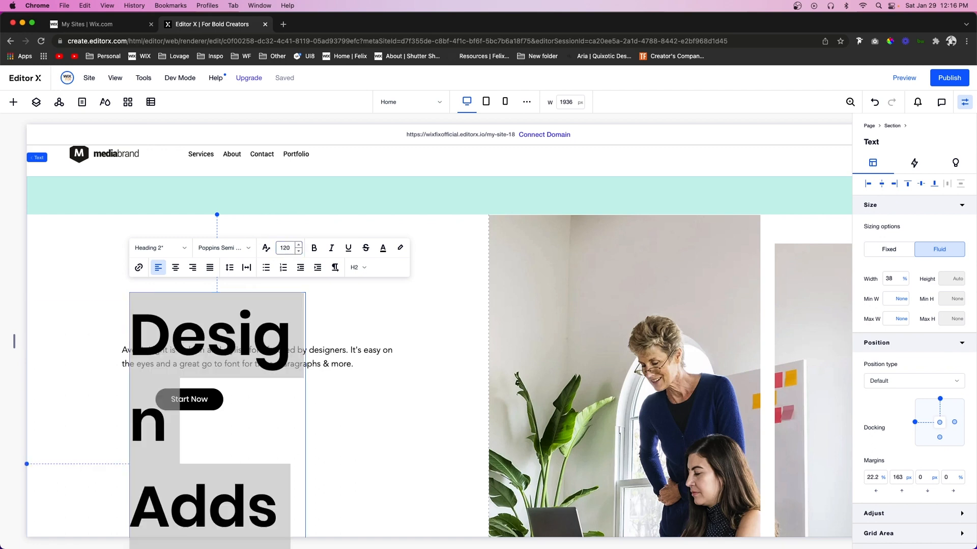
{"action": "left_click", "coordinate": [289, 248]}
{"action": "key", "text": "Return"}
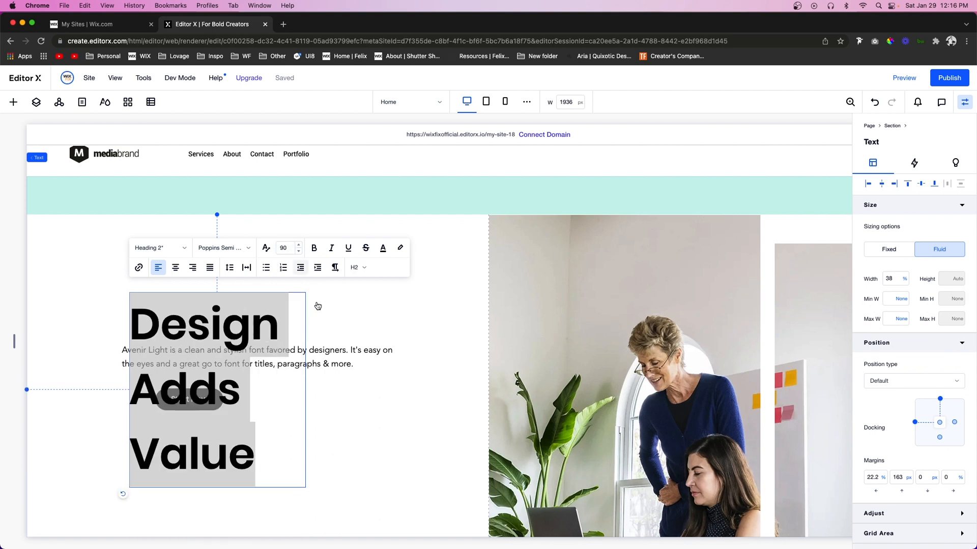
{"action": "left_click", "coordinate": [343, 403]}
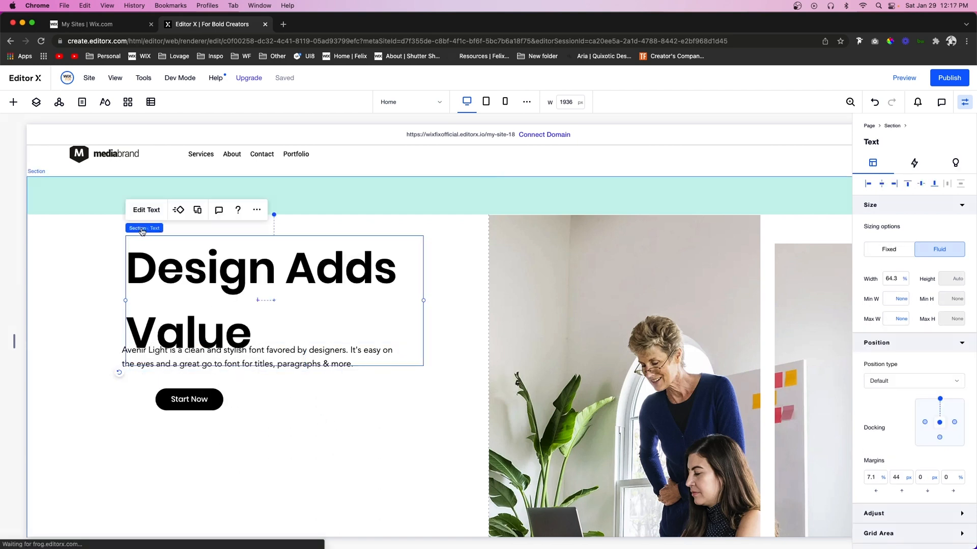
- Change the heading's line spacing from auto to 1.2 and nudge the paragraph slightly lower
{"action": "left_click", "coordinate": [145, 212]}
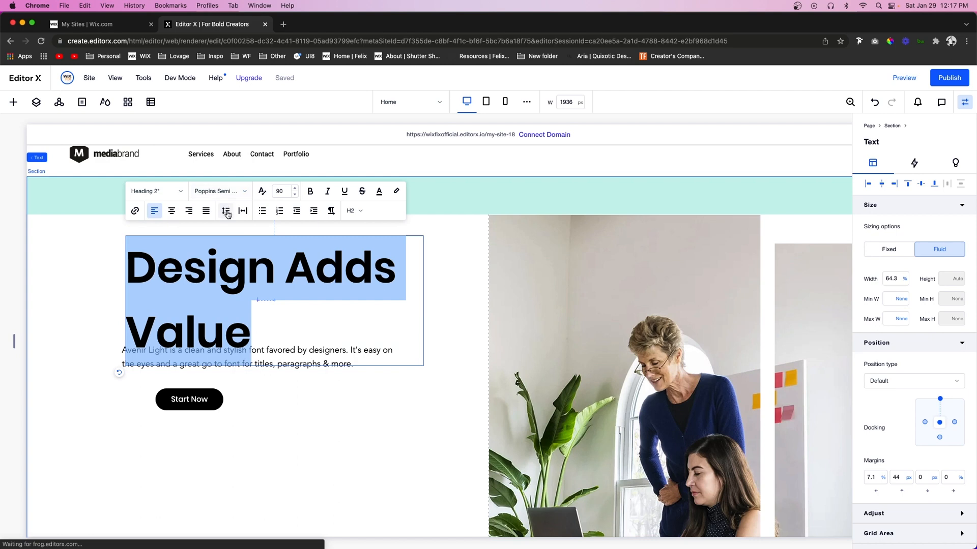
{"action": "left_click", "coordinate": [226, 212]}
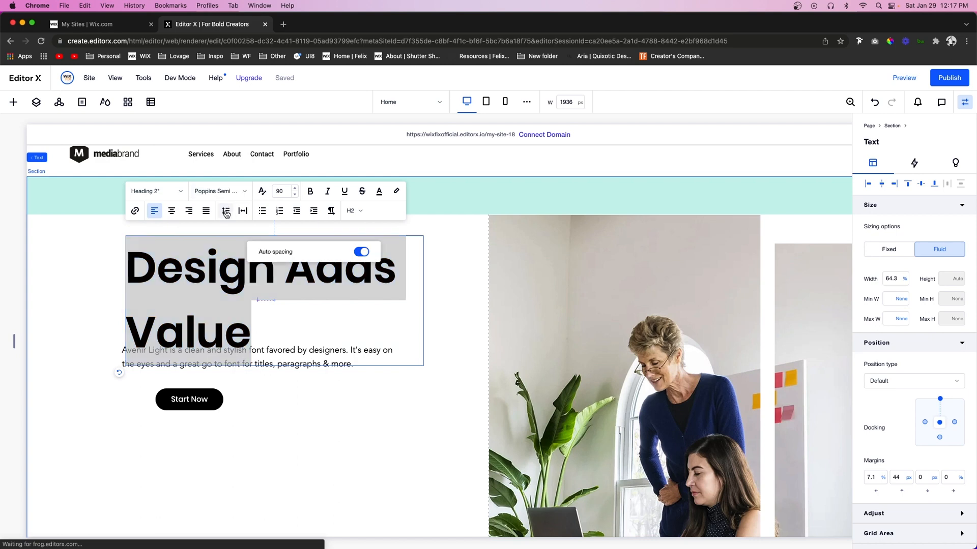
{"action": "left_click", "coordinate": [361, 252]}
{"action": "left_click", "coordinate": [352, 277]}
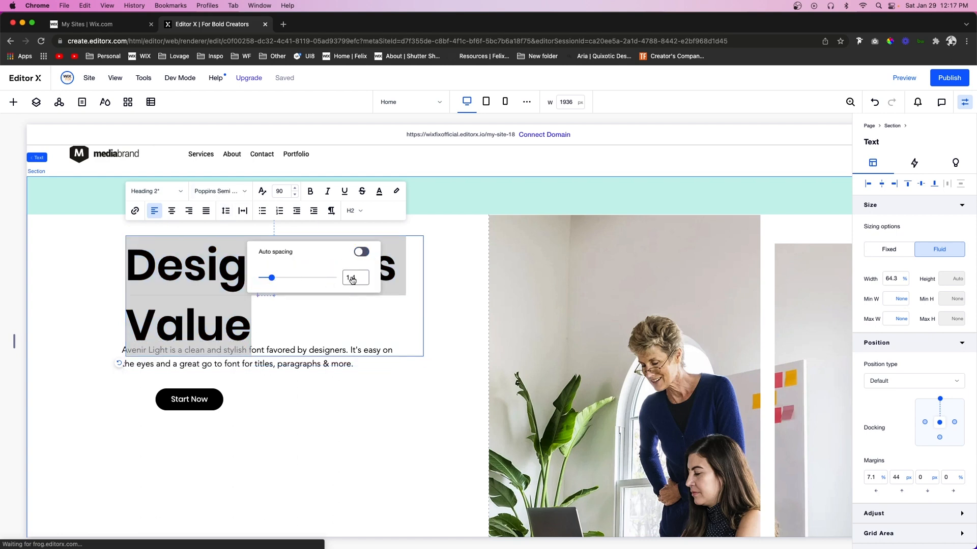
{"action": "type", "text": "1.2"}
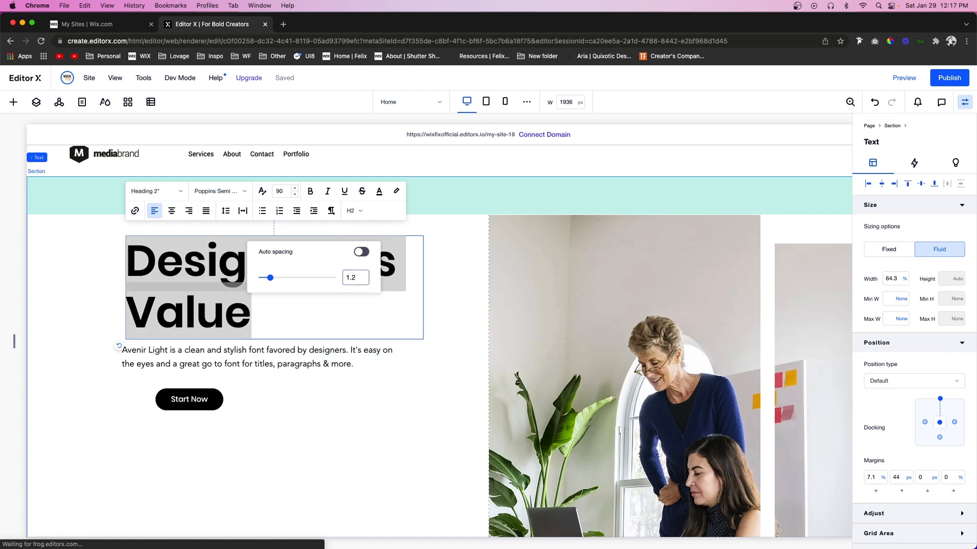
{"action": "key", "text": "Return"}
{"action": "left_click", "coordinate": [268, 343]}
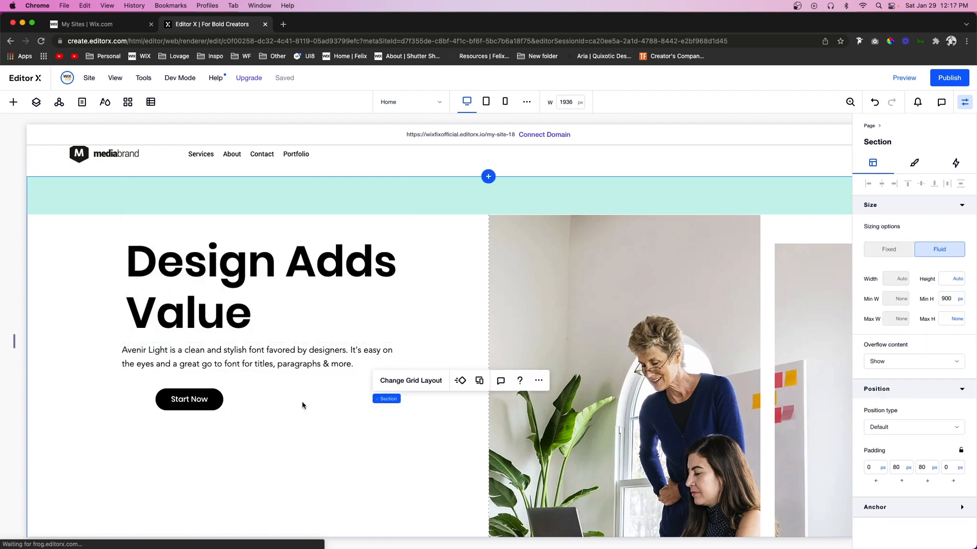
{"action": "left_click_drag", "start_coordinate": [204, 353], "coordinate": [205, 355]}
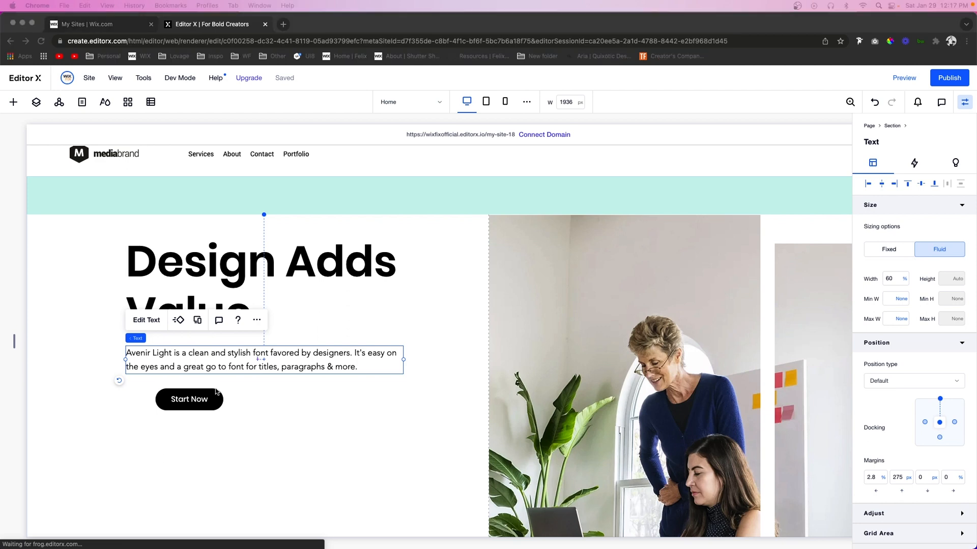
- Replace the paragraph with the pasted text about building a company in regulated fields
{"action": "left_click", "coordinate": [206, 362]}
{"action": "double_click", "coordinate": [205, 362]}
{"action": "type", "text": "Building a company from the ground up is hard and stressful, particularly in heavy regulated fields such as fintech and digital healthcare. Struggling with designing and developing that awesome idea you’ve had? We can help you succeed. Together."}
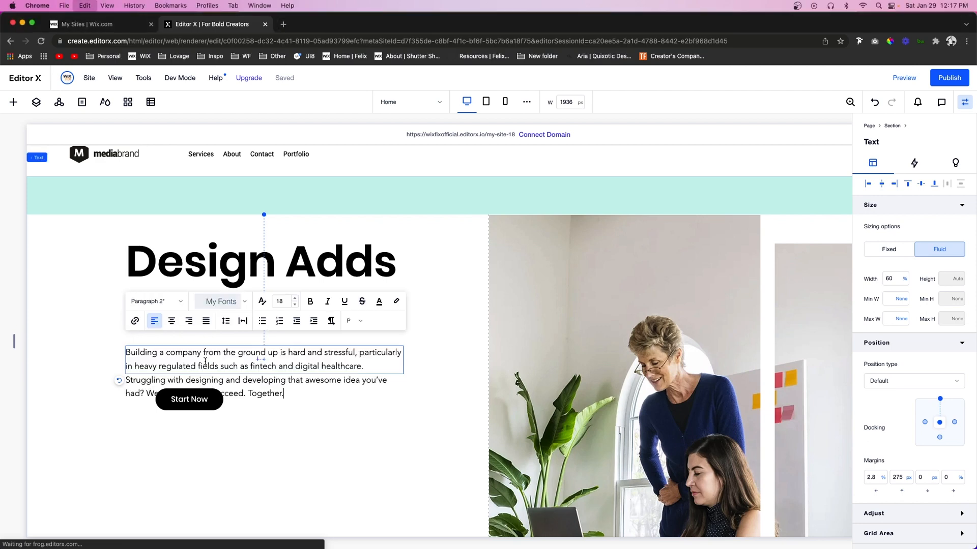
{"action": "left_click", "coordinate": [170, 405]}
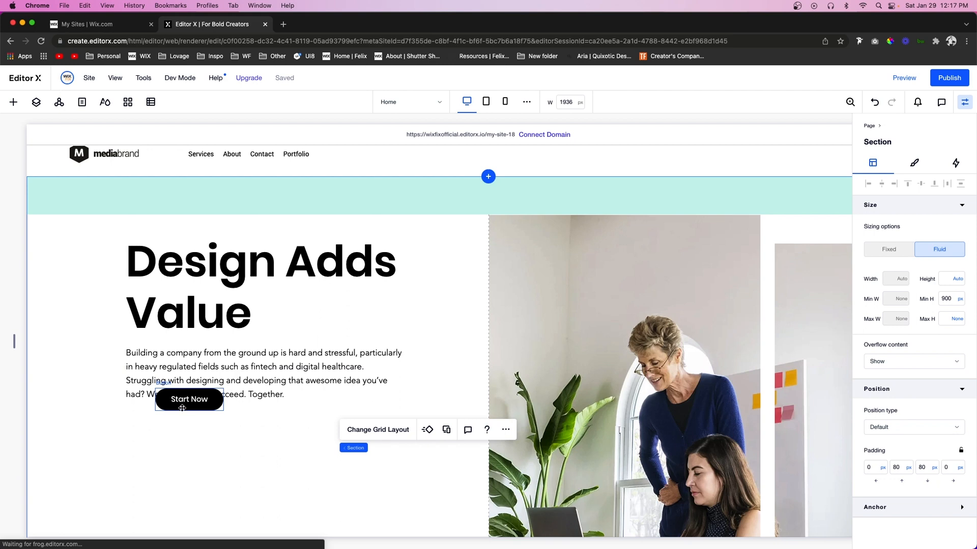
- Move the Start Now button below the paragraph and relabel it 'Read More'
{"action": "left_click_drag", "start_coordinate": [181, 408], "coordinate": [153, 433]}
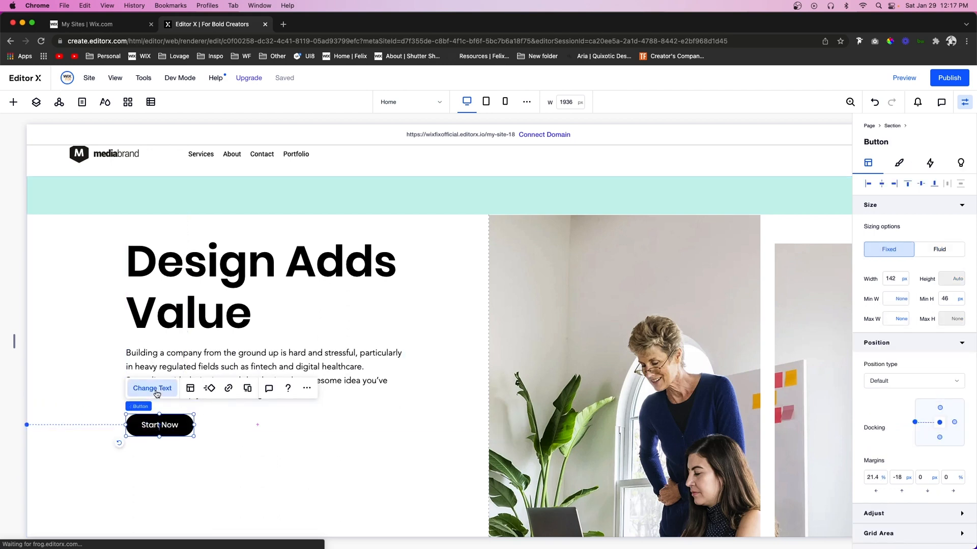
{"action": "left_click", "coordinate": [152, 389]}
{"action": "type", "text": "Read More"}
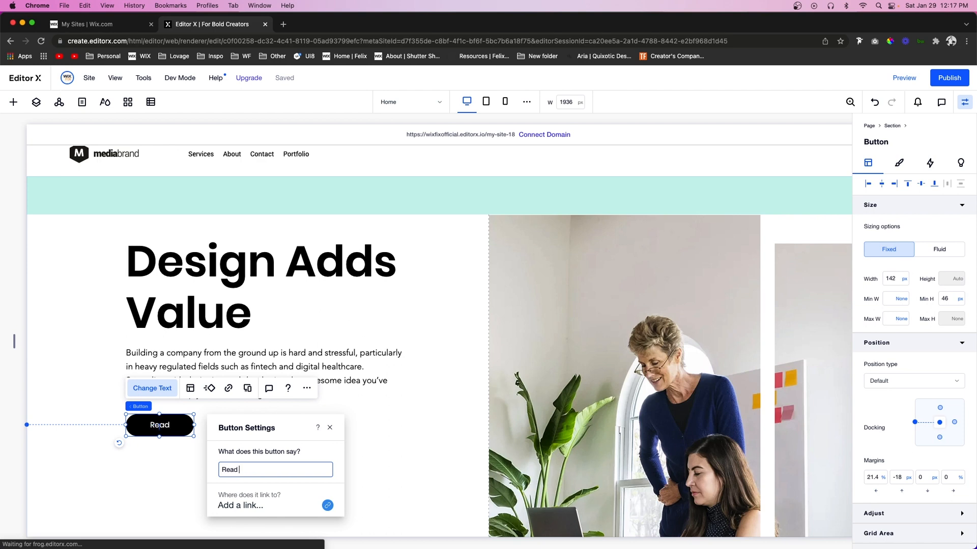
{"action": "left_click", "coordinate": [408, 363]}
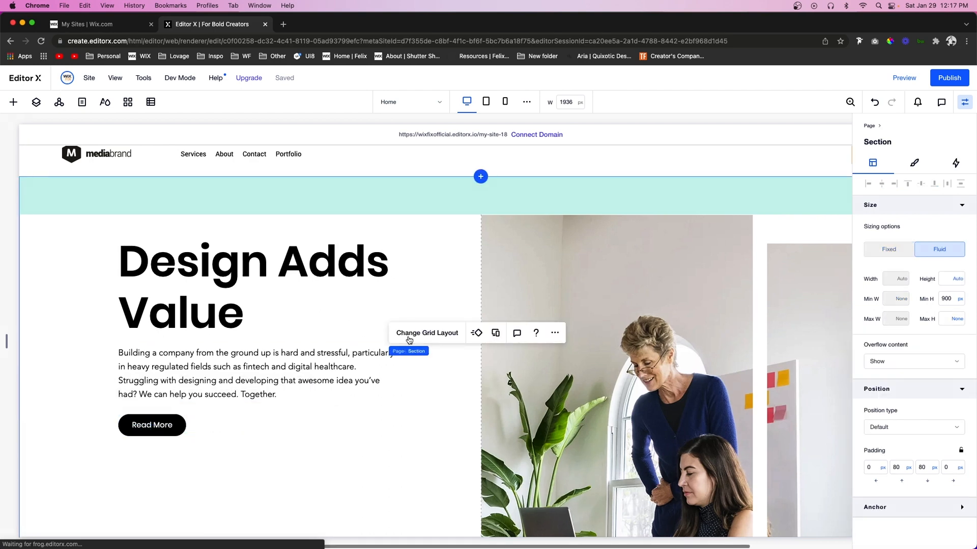
- Copy the header Let's Talk button's orange design from all breakpoints onto Read More
{"action": "scroll", "coordinate": [405, 305], "scroll_direction": "right", "scroll_amount": 5}
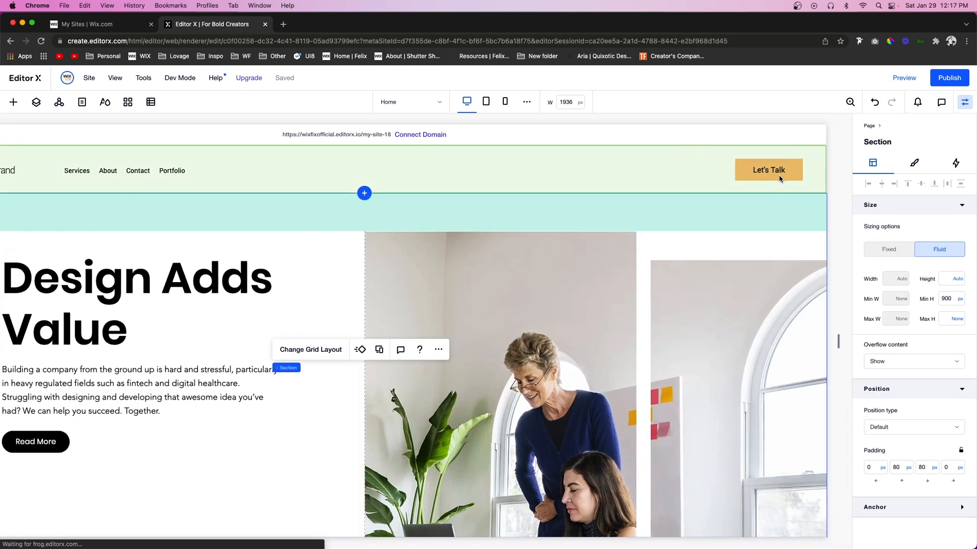
{"action": "left_click", "coordinate": [762, 169]}
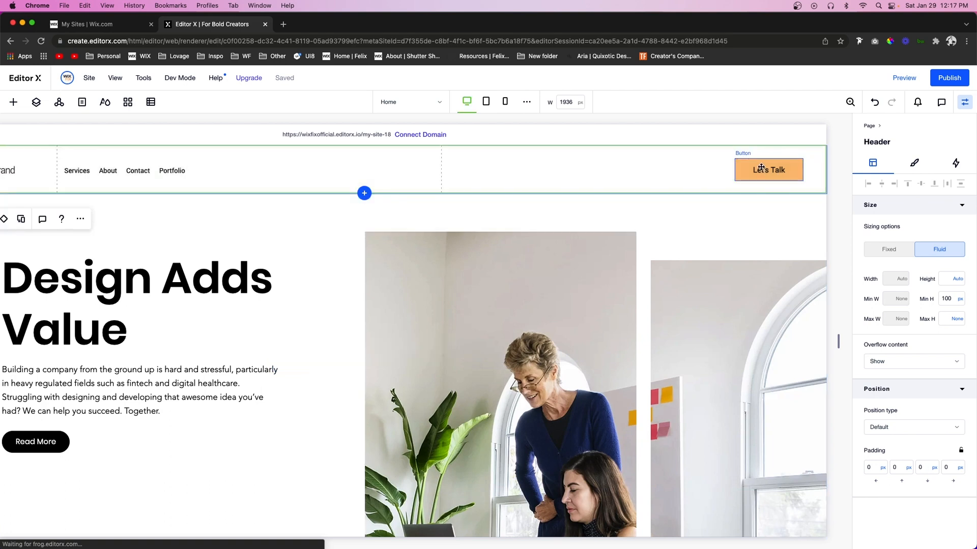
{"action": "left_click", "coordinate": [762, 169]}
{"action": "right_click", "coordinate": [761, 170]}
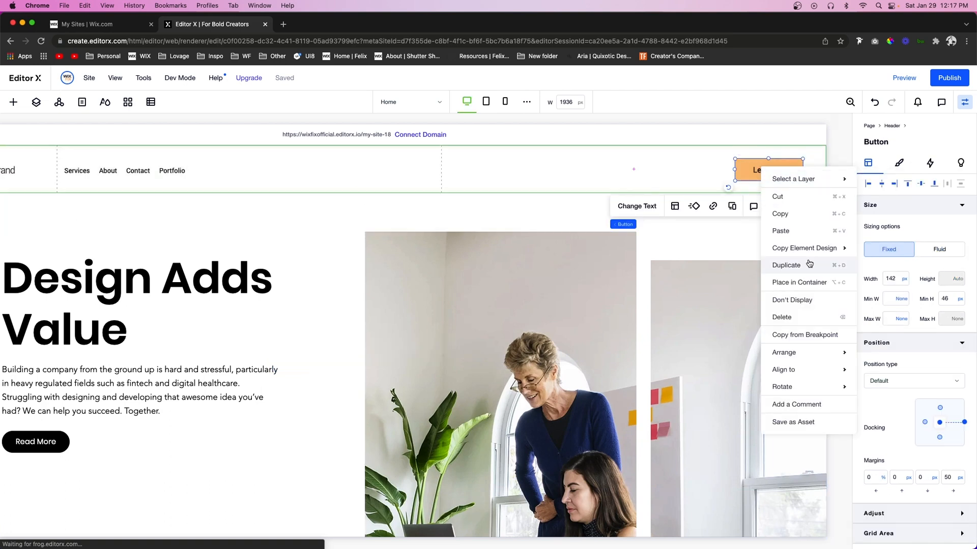
{"action": "mouse_move", "coordinate": [803, 258]}
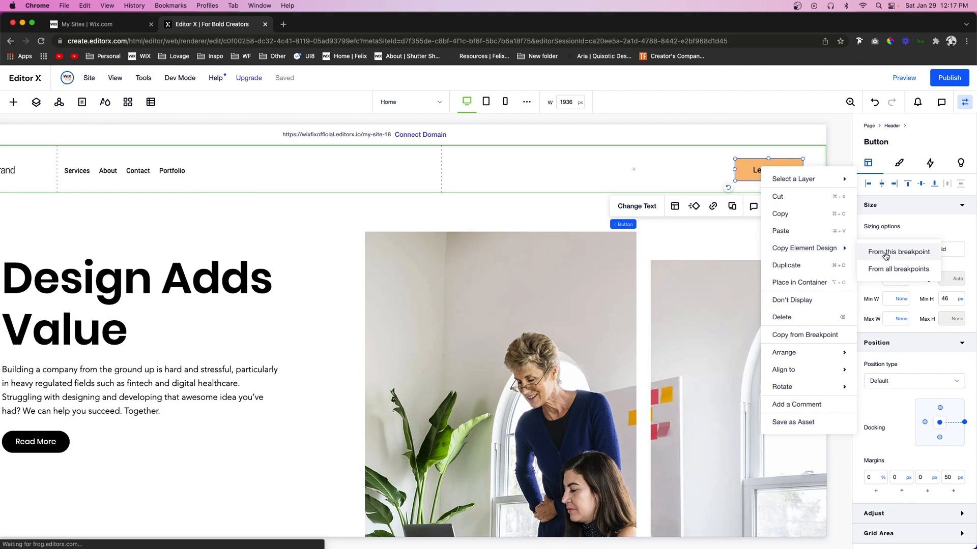
{"action": "left_click", "coordinate": [886, 269]}
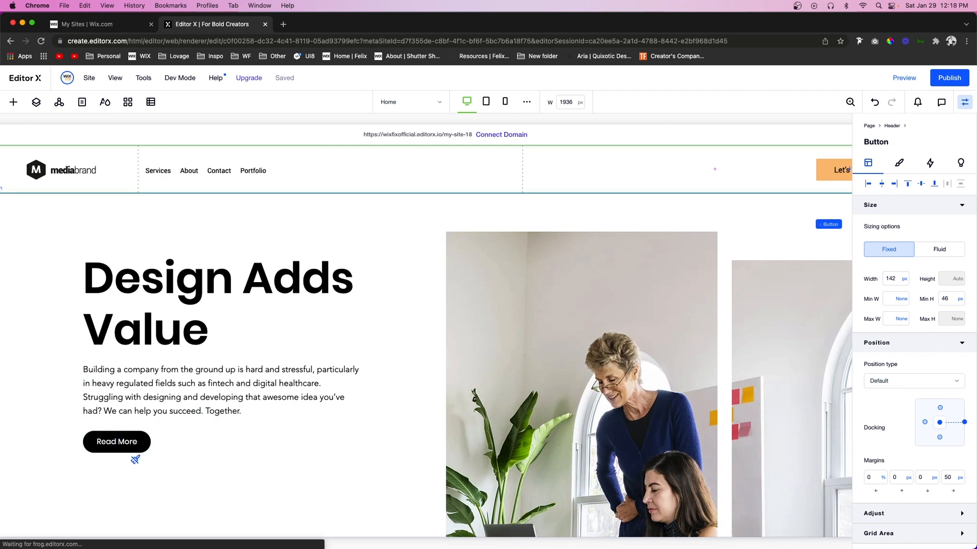
{"action": "left_click", "coordinate": [118, 442]}
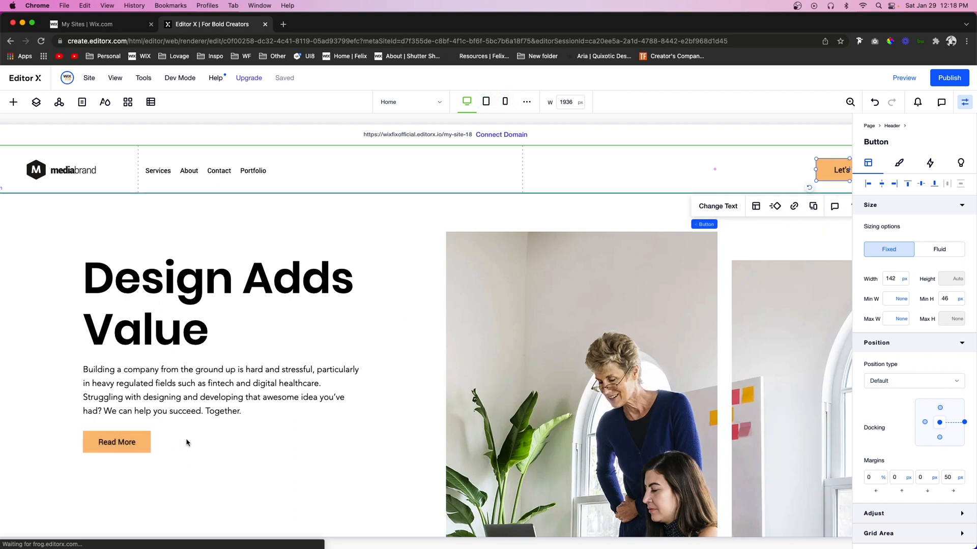
{"action": "scroll", "coordinate": [691, 292], "scroll_direction": "right", "scroll_amount": 3}
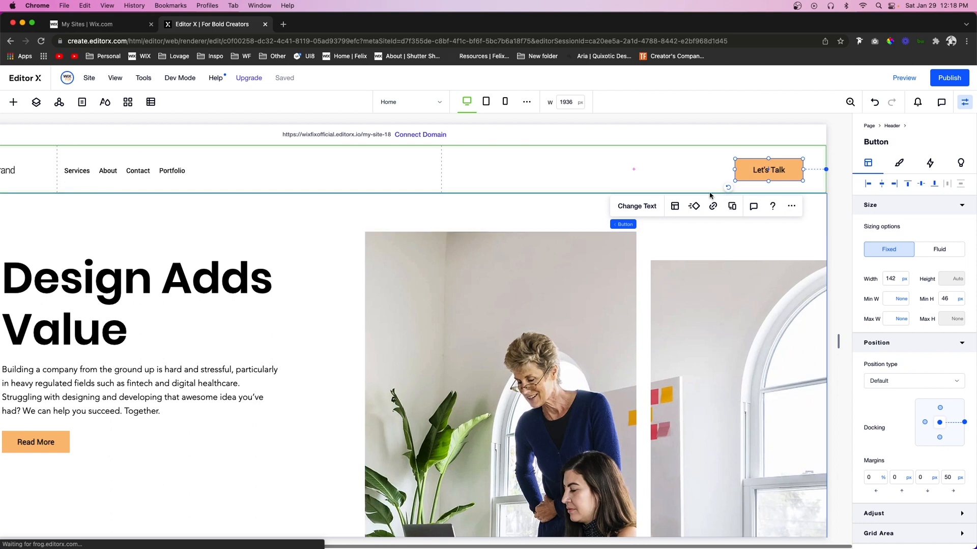
{"action": "scroll", "coordinate": [569, 306], "scroll_direction": "down", "scroll_amount": 1}
{"action": "scroll", "coordinate": [569, 305], "scroll_direction": "left", "scroll_amount": 4}
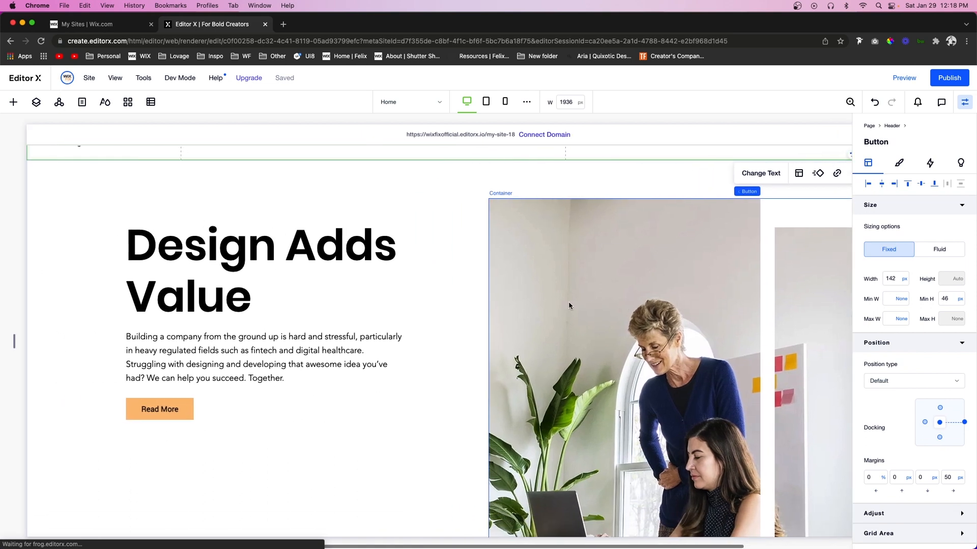
- Stack the heading, paragraph and Read More button, centred vertically and docked right toward the image
{"action": "left_click", "coordinate": [229, 300]}
{"action": "left_click", "coordinate": [179, 357], "text": "shift"}
{"action": "left_click", "coordinate": [152, 411], "text": "shift"}
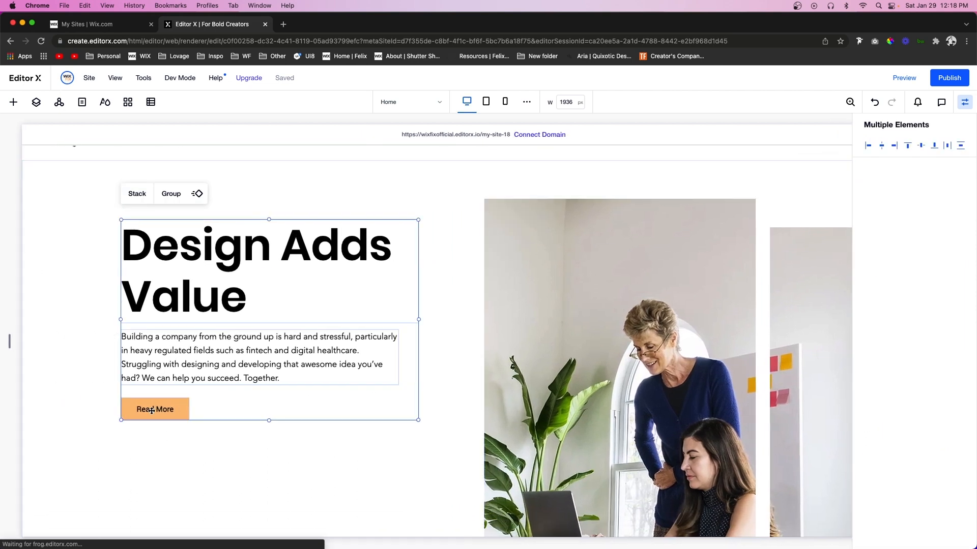
{"action": "left_click", "coordinate": [139, 193]}
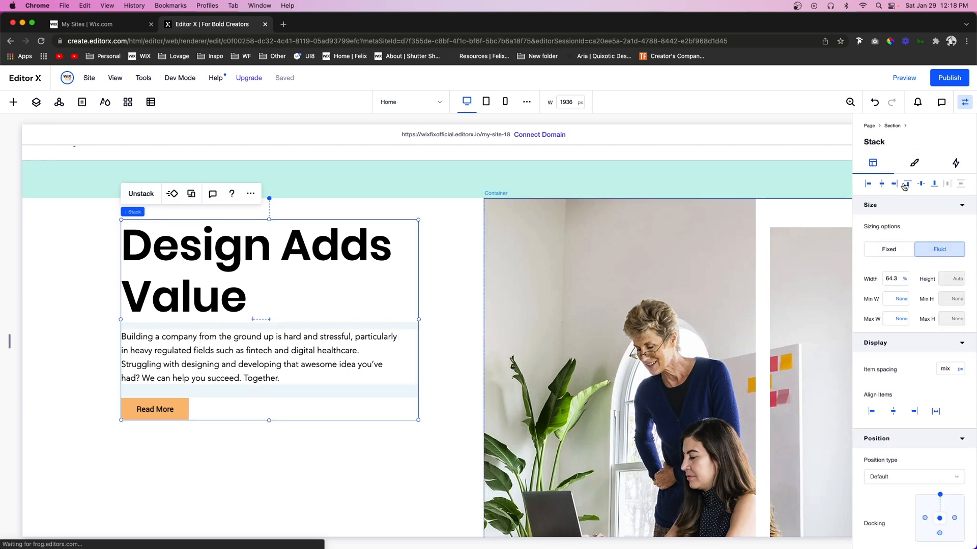
{"action": "left_click", "coordinate": [921, 185]}
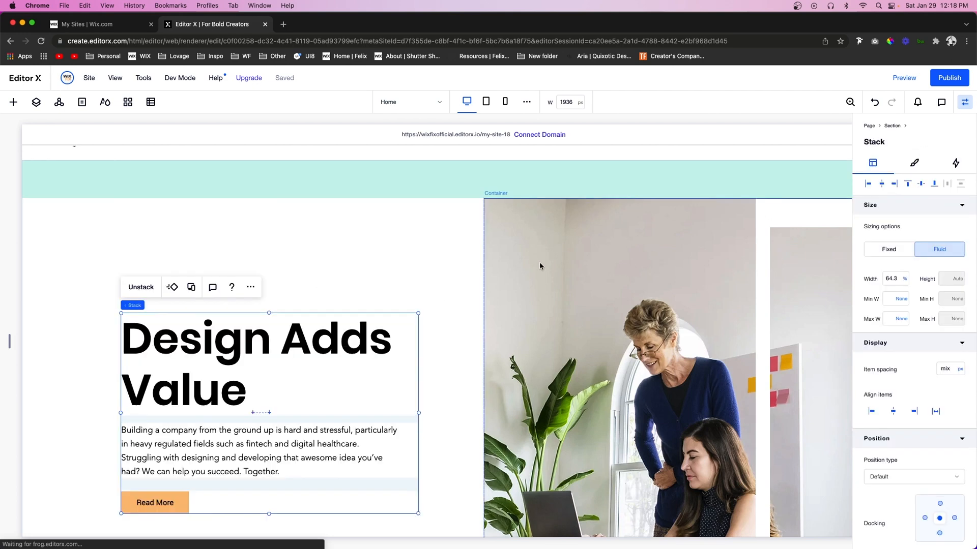
{"action": "scroll", "coordinate": [539, 261], "scroll_direction": "down", "scroll_amount": 3}
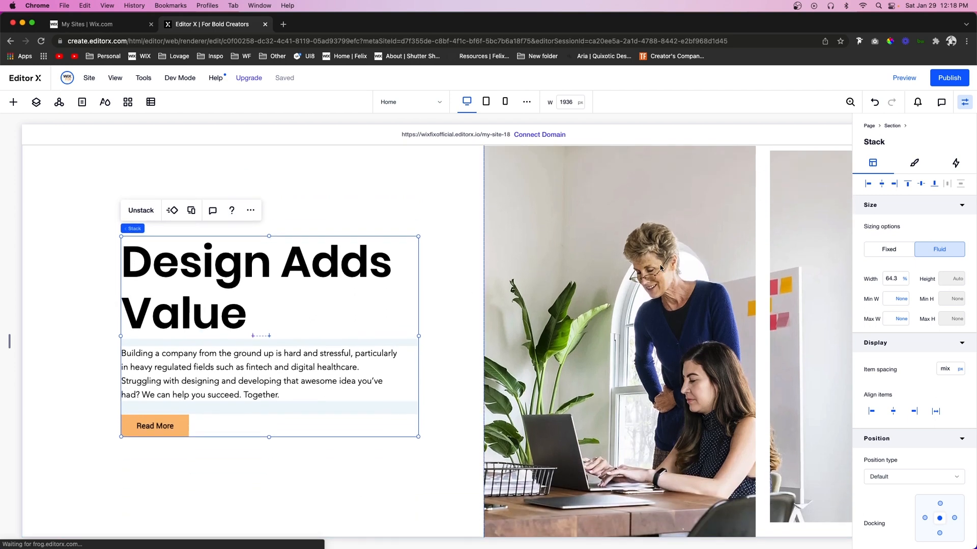
{"action": "scroll", "coordinate": [660, 269], "scroll_direction": "up", "scroll_amount": 2}
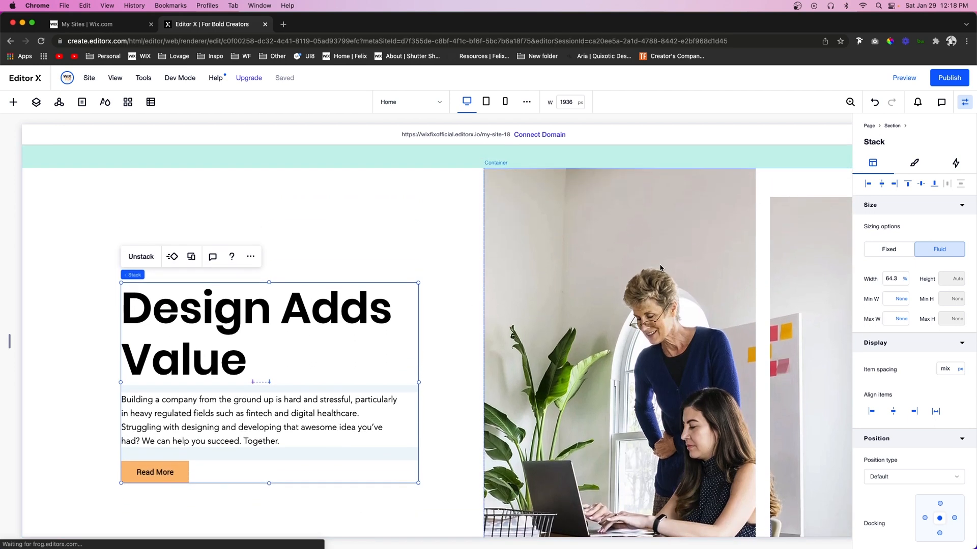
{"action": "left_click", "coordinate": [954, 518]}
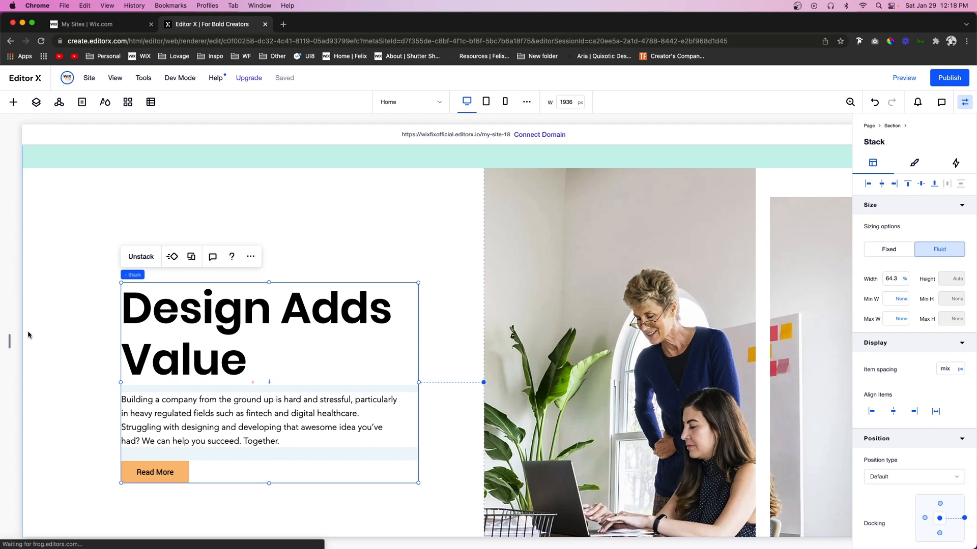
- Narrow the page to test the stack's responsiveness, then restore full desktop width
{"action": "mouse_move", "coordinate": [9, 341]}
{"action": "left_mouse_down"}
{"action": "mouse_move", "coordinate": [120, 342]}
{"action": "mouse_move", "coordinate": [27, 344]}
{"action": "left_mouse_up"}
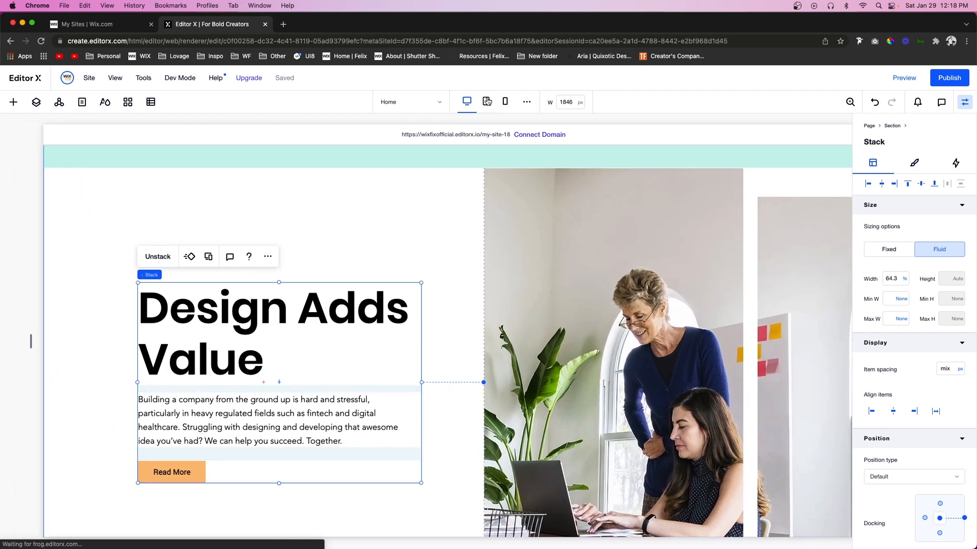
{"action": "left_click", "coordinate": [467, 104]}
{"action": "left_click", "coordinate": [188, 324]}
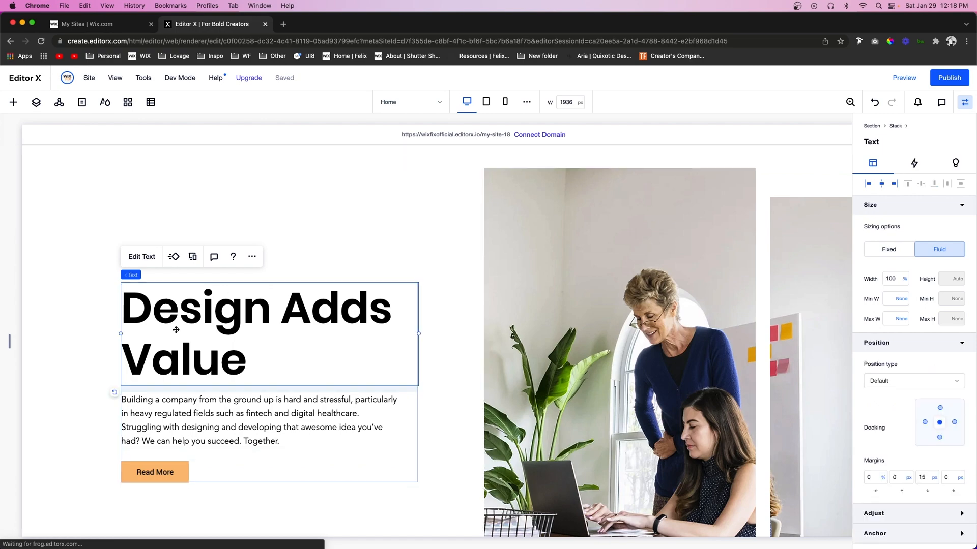
{"action": "double_click", "coordinate": [193, 331]}
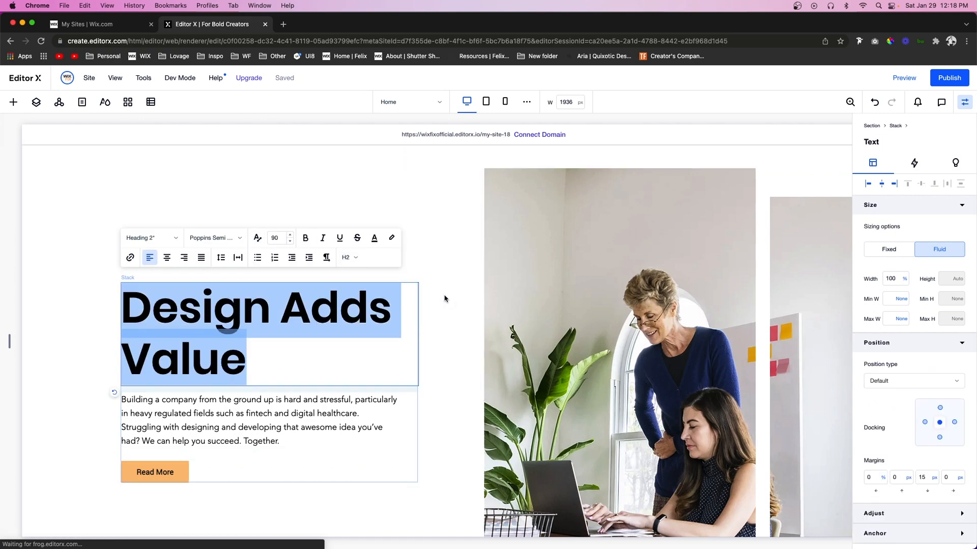
{"action": "left_click", "coordinate": [445, 299]}
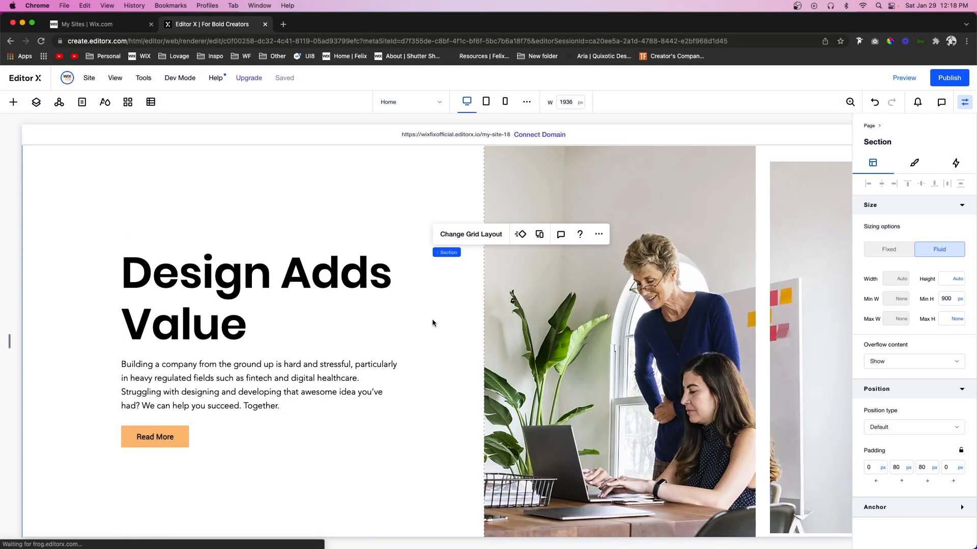
- Lower the hero section's Min H from 900 to 700 px and check the result in Preview
{"action": "left_click", "coordinate": [950, 299]}
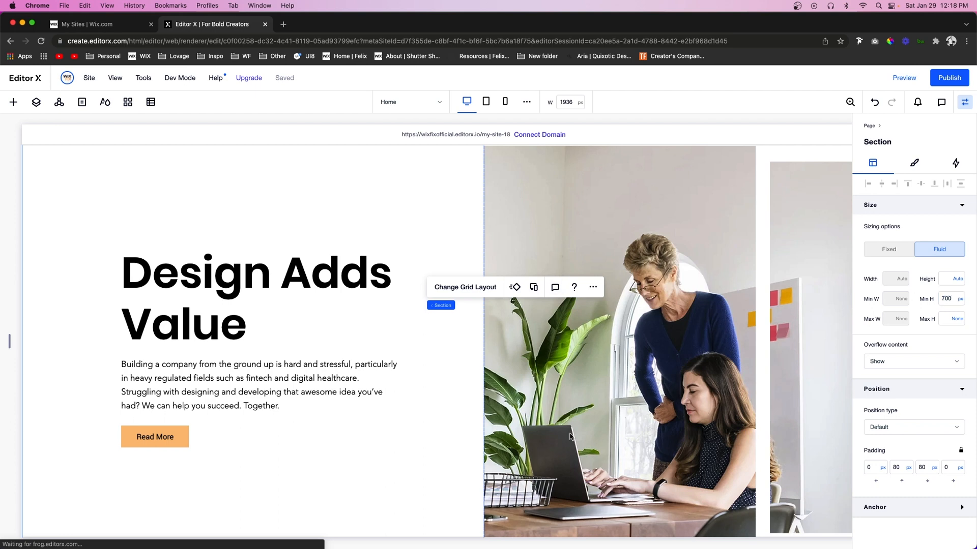
{"action": "left_click", "coordinate": [904, 77]}
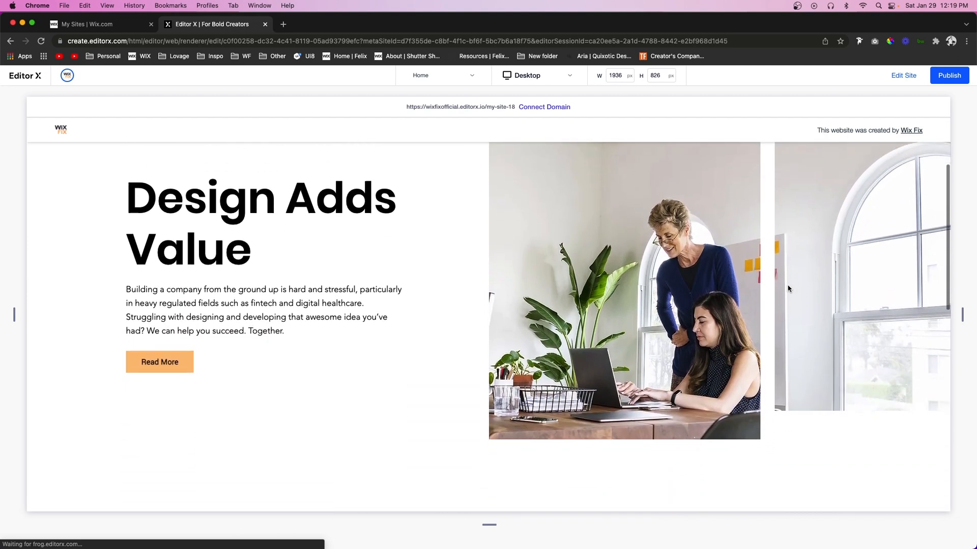
{"action": "left_click", "coordinate": [900, 78]}
{"action": "left_click", "coordinate": [624, 336]}
{"action": "left_click", "coordinate": [625, 336]}
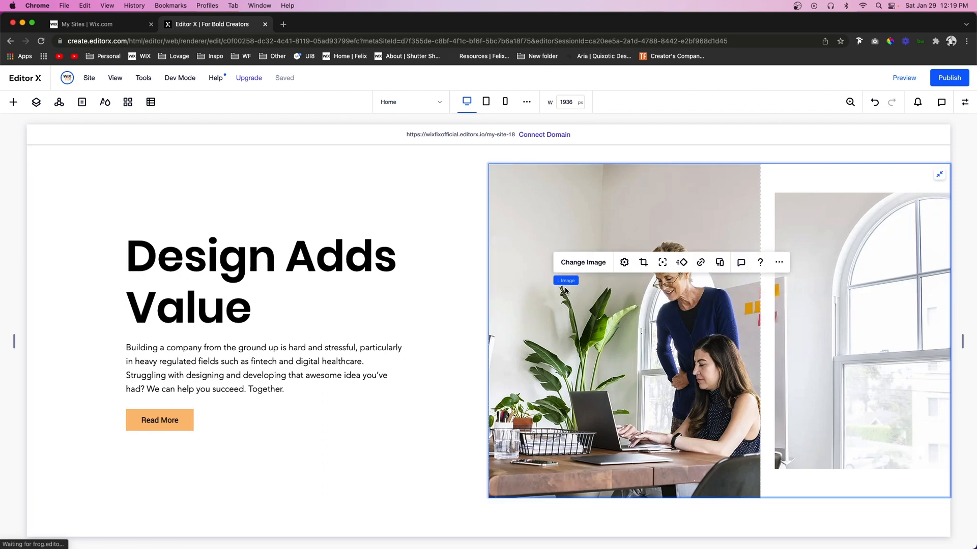
- Move the office photo's focal point to the left, then preview and scroll through the site
{"action": "left_click", "coordinate": [663, 262]}
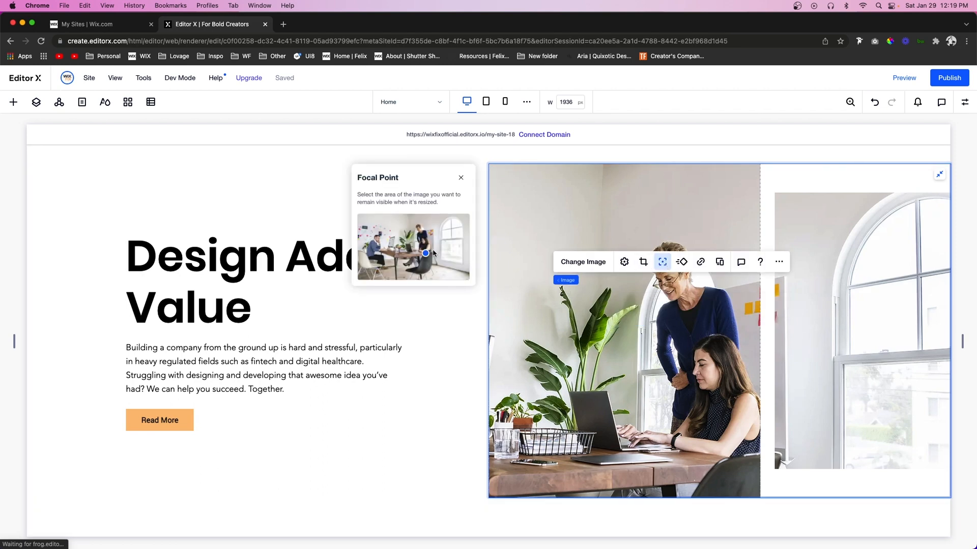
{"action": "left_click", "coordinate": [406, 255]}
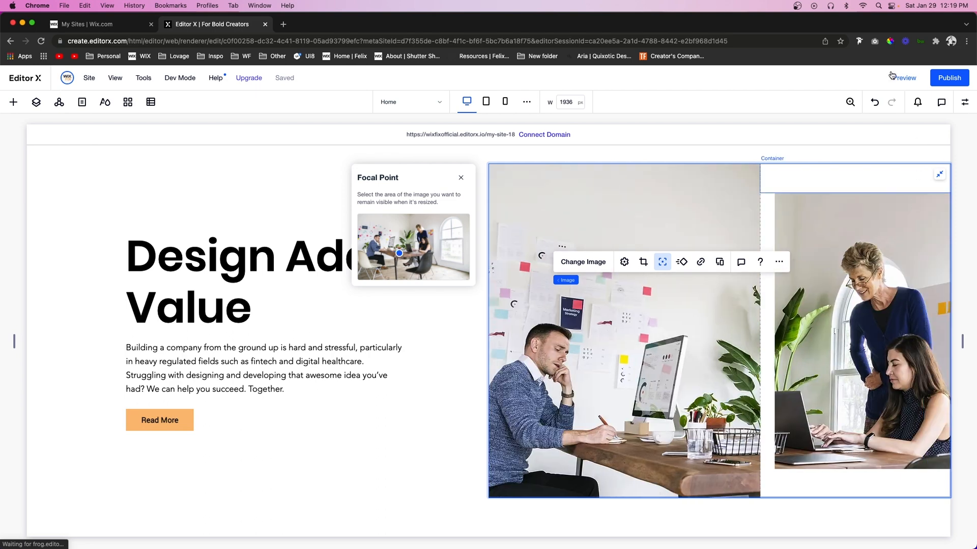
{"action": "left_click", "coordinate": [910, 78]}
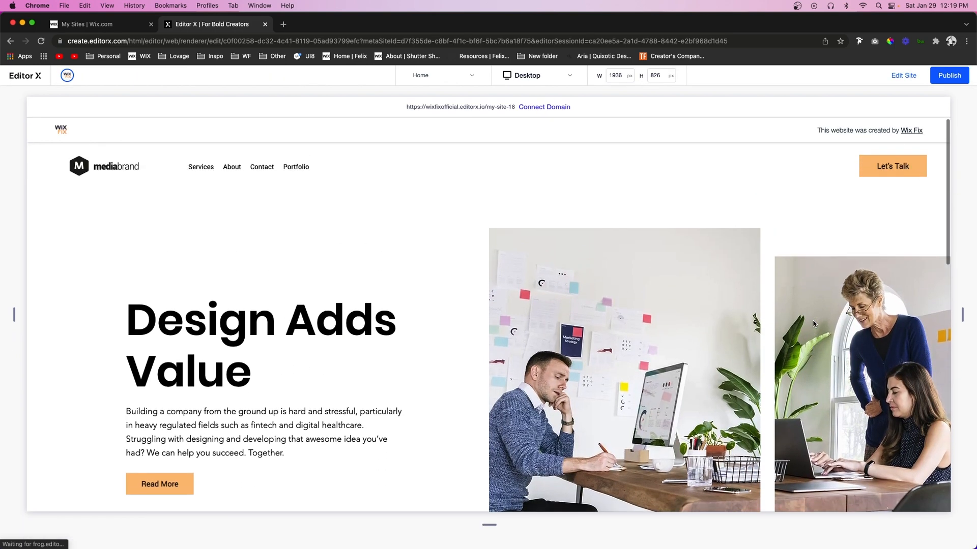
{"action": "scroll", "coordinate": [814, 324], "scroll_direction": "down", "scroll_amount": 4}
{"action": "scroll", "coordinate": [813, 324], "scroll_direction": "down", "scroll_amount": 3}
{"action": "scroll", "coordinate": [813, 324], "scroll_direction": "up", "scroll_amount": 5}
{"action": "scroll", "coordinate": [813, 324], "scroll_direction": "down", "scroll_amount": 3}
{"action": "scroll", "coordinate": [813, 324], "scroll_direction": "up", "scroll_amount": 3}
{"action": "scroll", "coordinate": [813, 324], "scroll_direction": "down", "scroll_amount": 1}
{"action": "scroll", "coordinate": [813, 324], "scroll_direction": "up", "scroll_amount": 1}
- Back in the editor, start adding a new section below the hero
{"action": "left_click", "coordinate": [904, 76]}
{"action": "scroll", "coordinate": [654, 231], "scroll_direction": "down", "scroll_amount": 5}
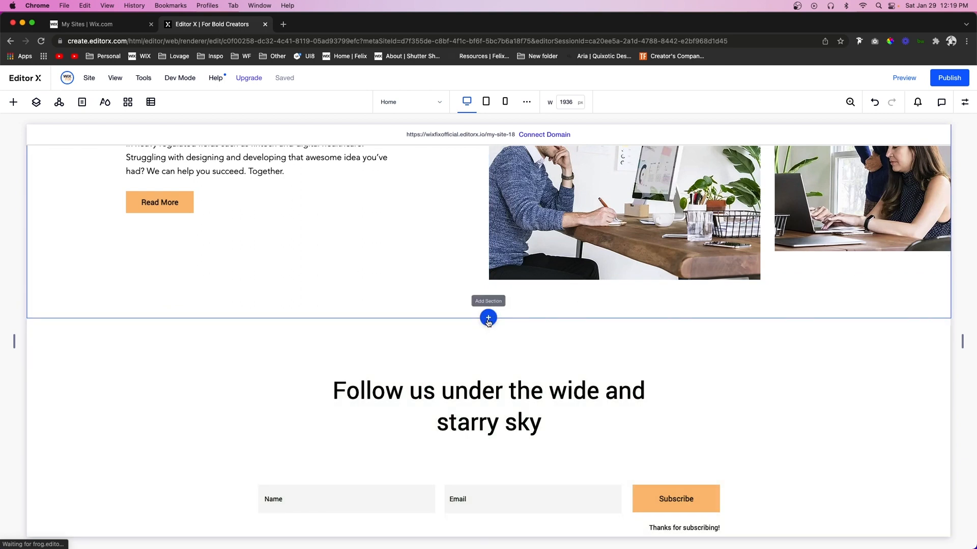
{"action": "left_click", "coordinate": [488, 319]}
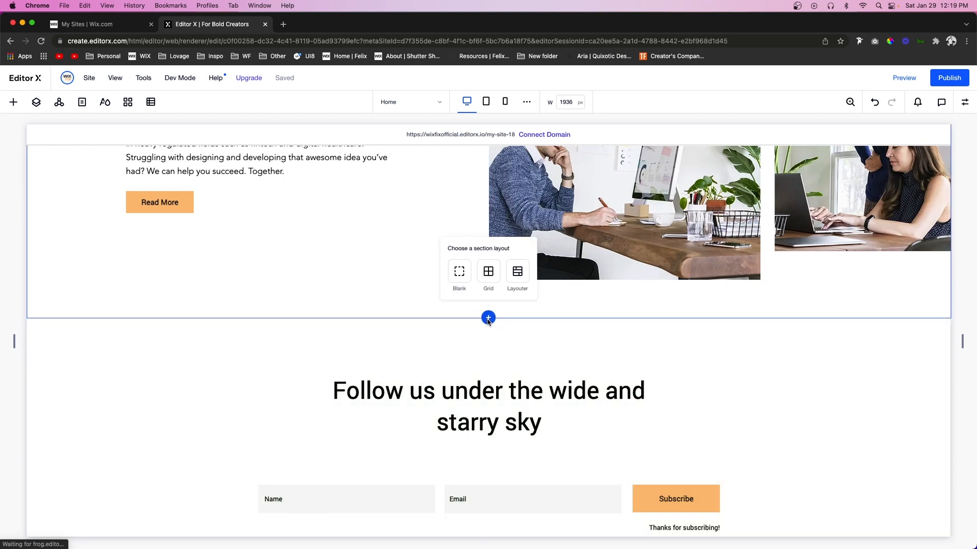
- Add a blank section with a minimum height of 1100 px
{"action": "left_click", "coordinate": [454, 273]}
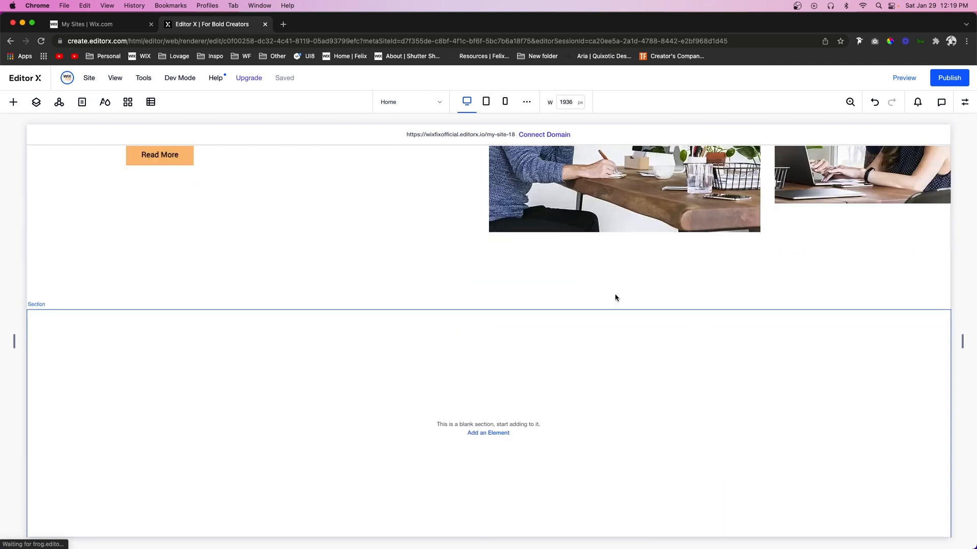
{"action": "left_click", "coordinate": [965, 103]}
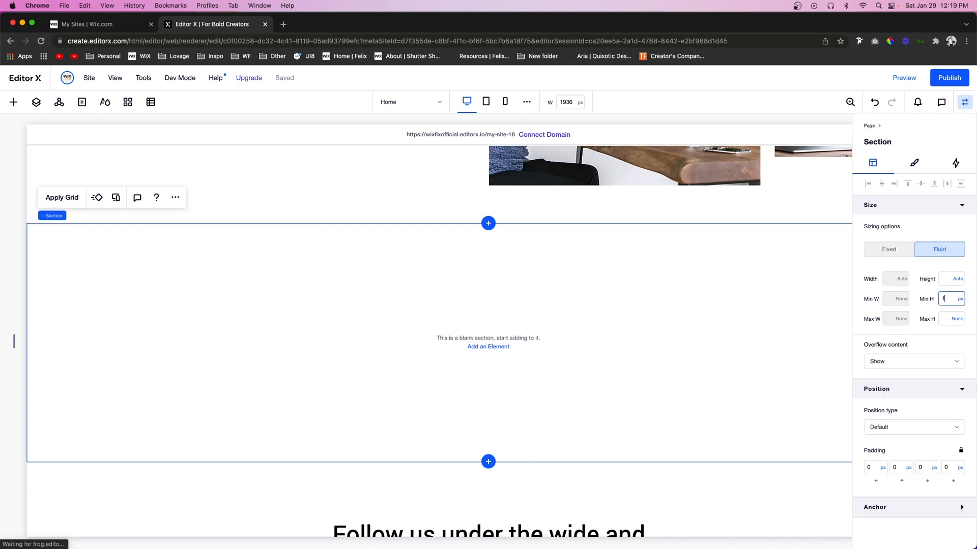
{"action": "key", "text": "Return"}
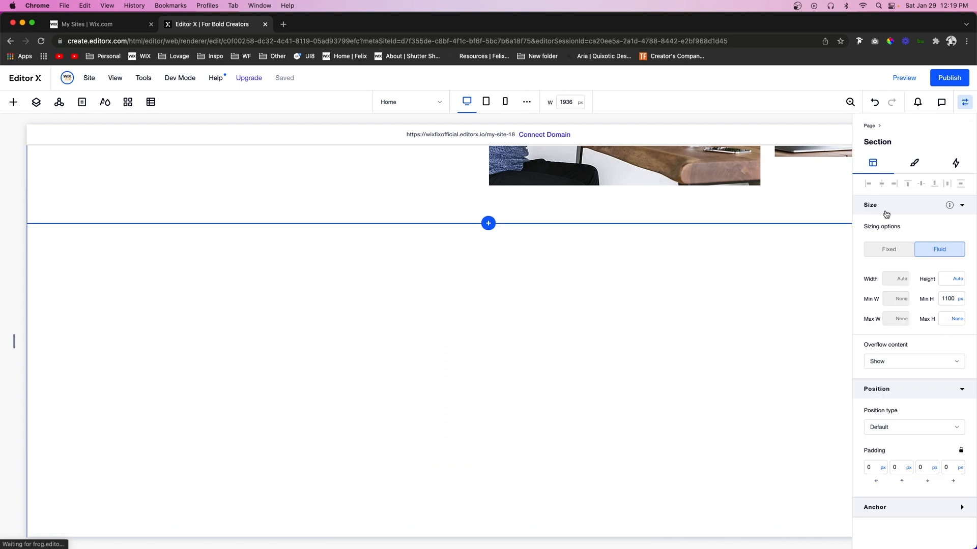
- Set the new section's background fill to solid black
{"action": "left_click", "coordinate": [917, 163]}
{"action": "left_click", "coordinate": [893, 226]}
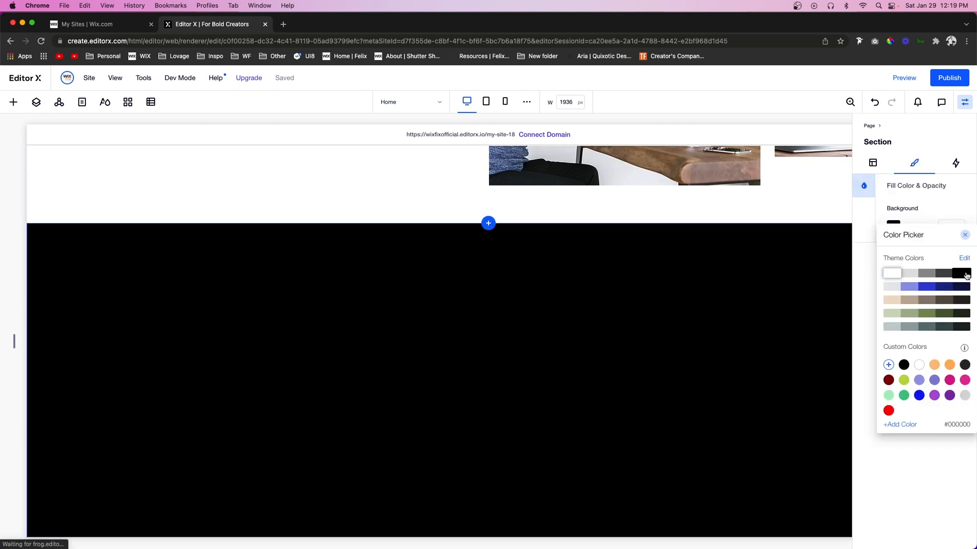
{"action": "left_click", "coordinate": [964, 277]}
{"action": "left_click", "coordinate": [639, 287]}
{"action": "scroll", "coordinate": [308, 226], "scroll_direction": "down", "scroll_amount": 2}
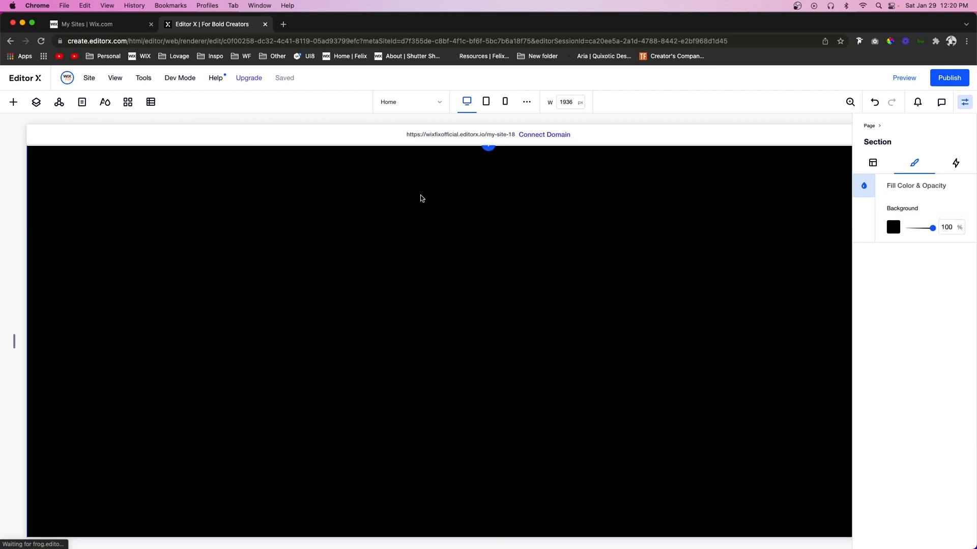
{"action": "left_click", "coordinate": [13, 102]}
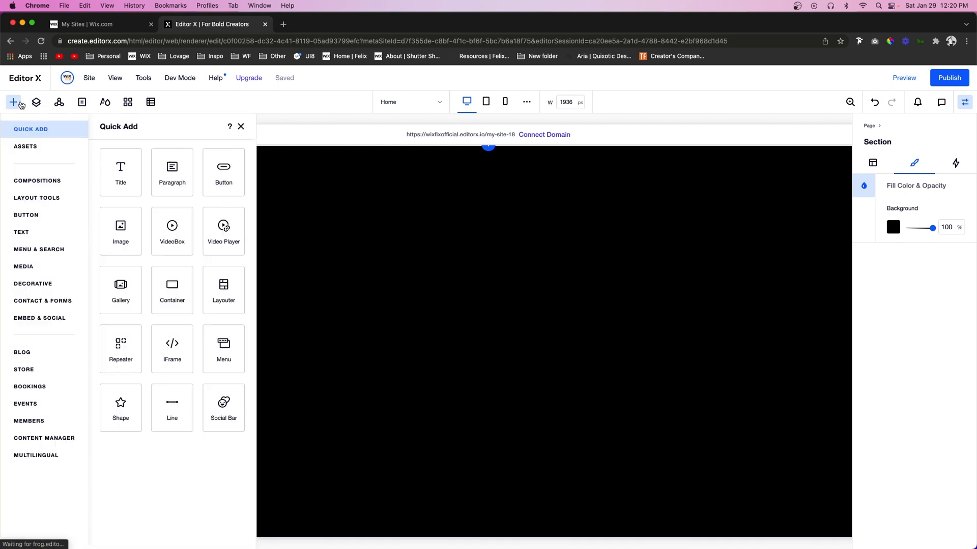
- Place a container in the black section, 80% wide with 1100 px minimum height
{"action": "left_click_drag", "start_coordinate": [172, 288], "coordinate": [474, 301]}
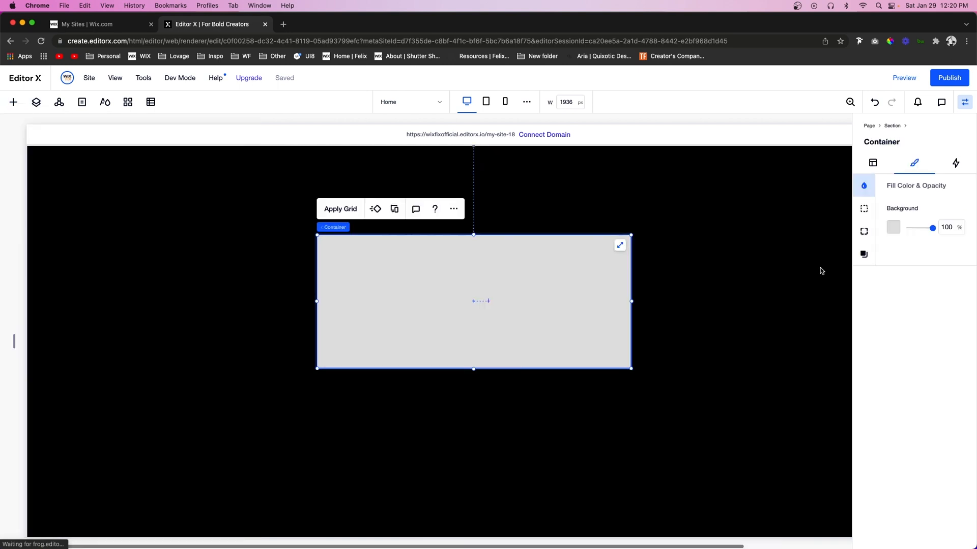
{"action": "left_click", "coordinate": [873, 163]}
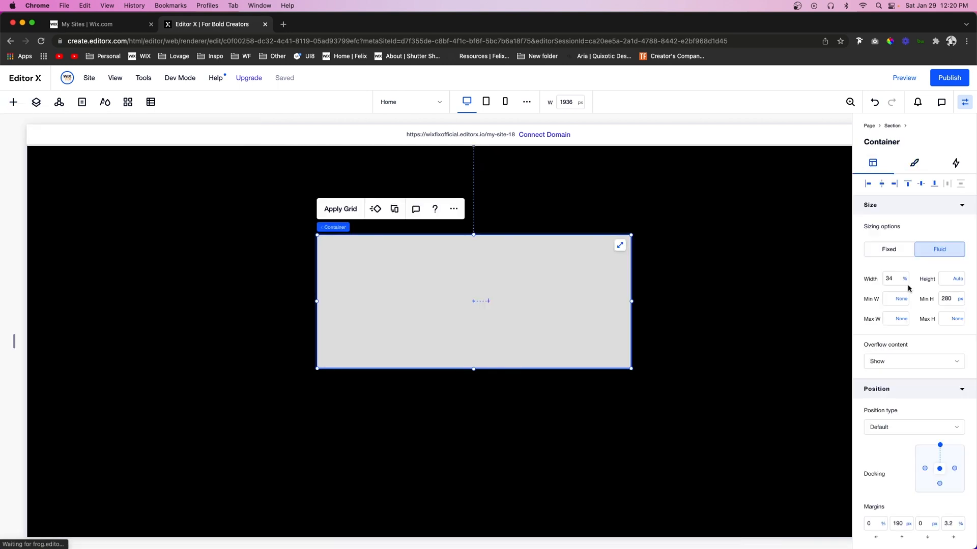
{"action": "left_click", "coordinate": [892, 277]}
{"action": "left_click", "coordinate": [861, 269]}
{"action": "scroll", "coordinate": [763, 285], "scroll_direction": "up", "scroll_amount": 3}
{"action": "scroll", "coordinate": [950, 240], "scroll_direction": "down", "scroll_amount": 1}
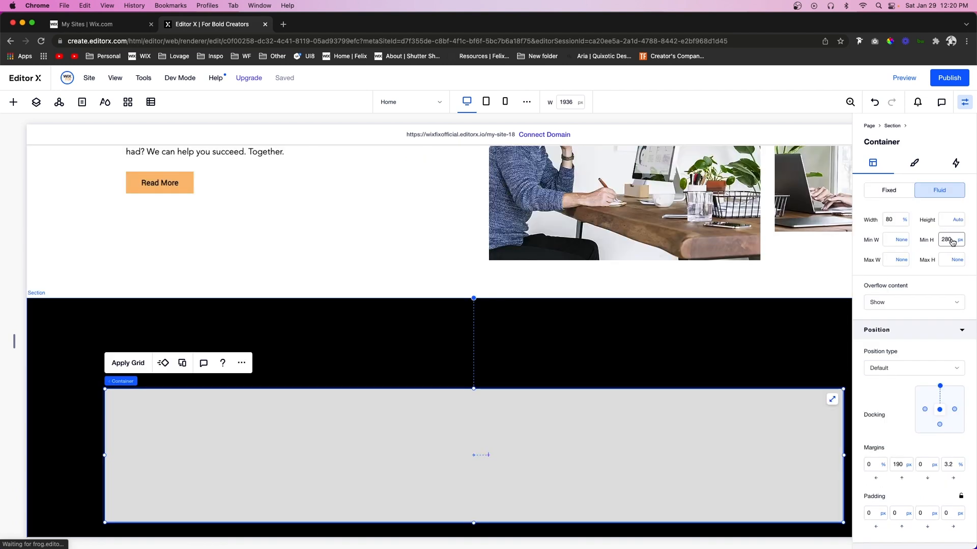
{"action": "left_click", "coordinate": [951, 239]}
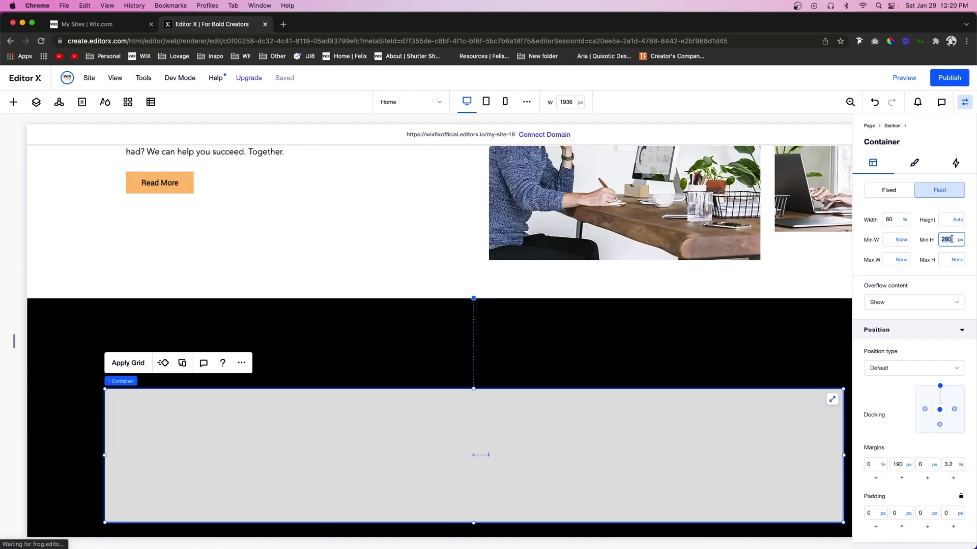
{"action": "type", "text": "1100"}
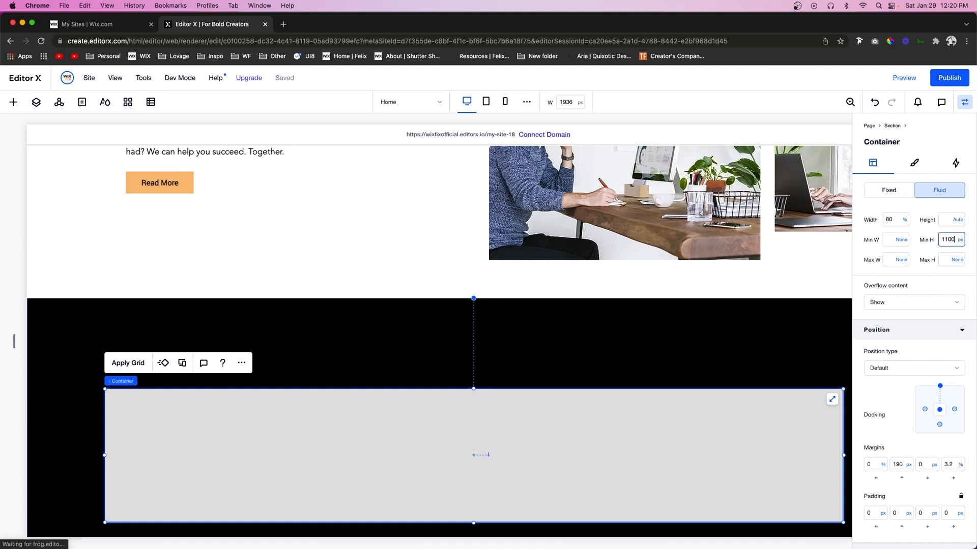
{"action": "key", "text": "Return"}
- Align the container to the section's top and set its fill opacity to 0%
{"action": "scroll", "coordinate": [881, 188], "scroll_direction": "up", "scroll_amount": 2}
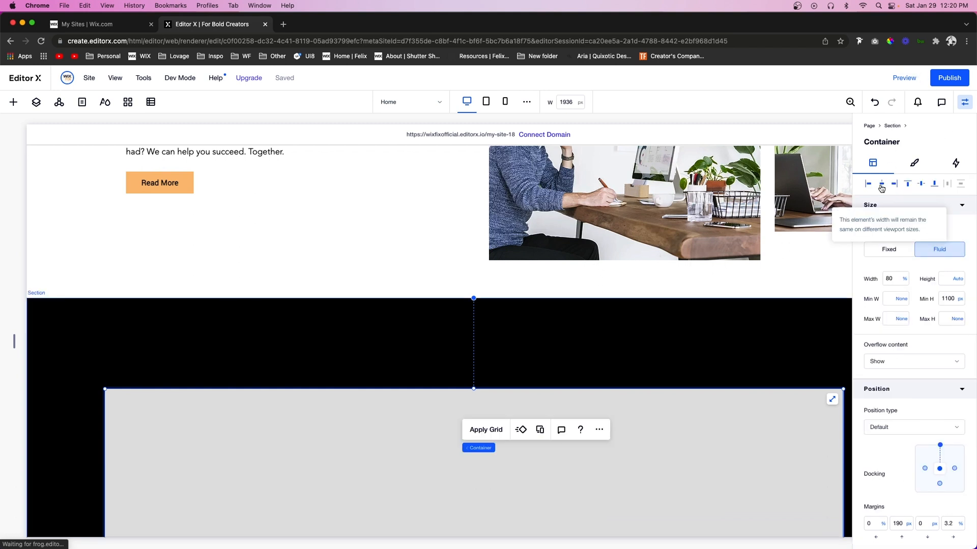
{"action": "left_click", "coordinate": [908, 185]}
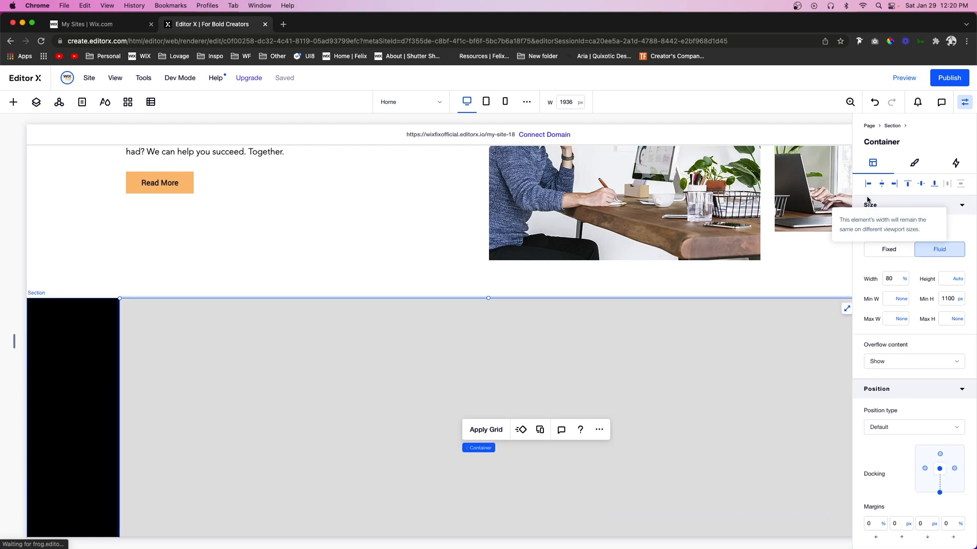
{"action": "left_click", "coordinate": [916, 163]}
{"action": "left_click", "coordinate": [943, 233]}
{"action": "type", "text": "0"}
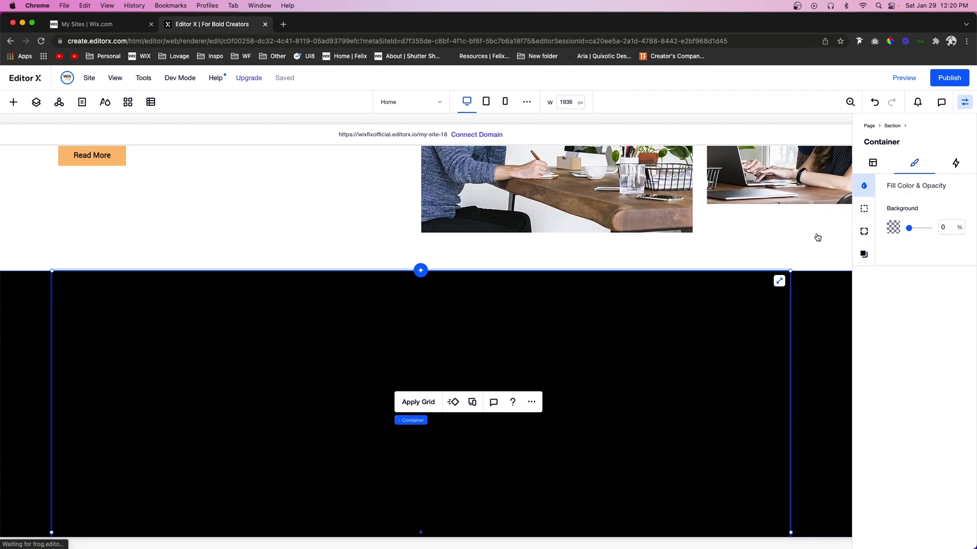
- Apply a 2x1 grid to the container and set the left column to 0.6fr beside 1fr
{"action": "left_click", "coordinate": [416, 407]}
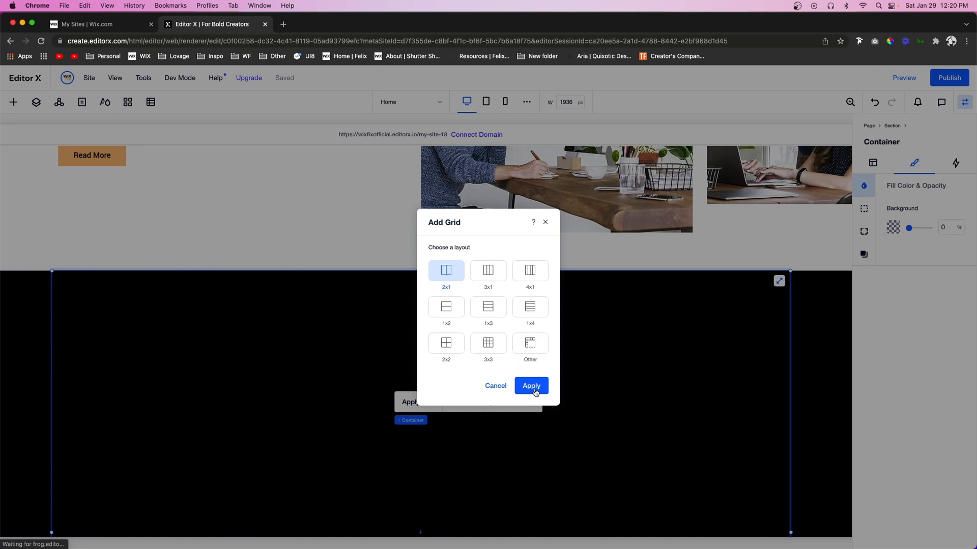
{"action": "left_click", "coordinate": [532, 385]}
{"action": "left_click", "coordinate": [428, 409]}
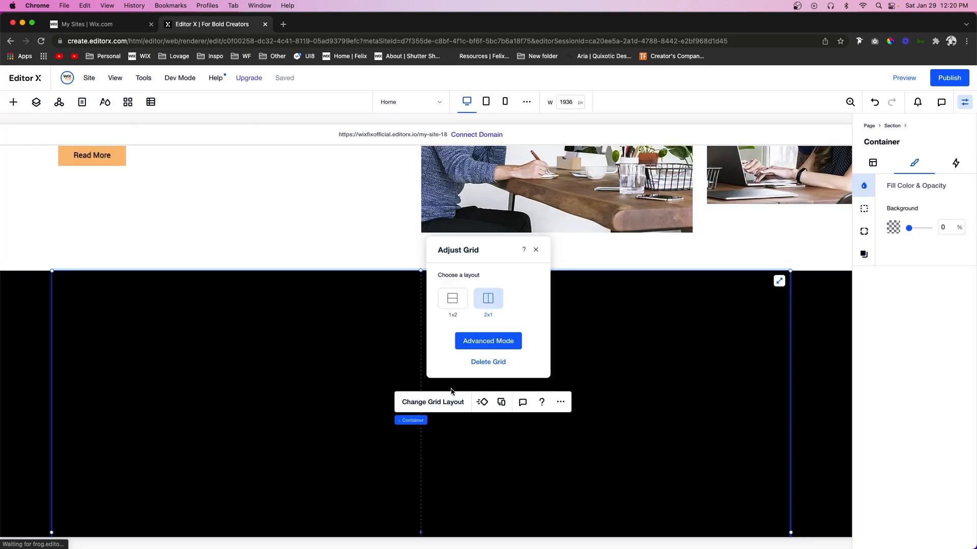
{"action": "left_click", "coordinate": [481, 347]}
{"action": "left_click", "coordinate": [314, 260]}
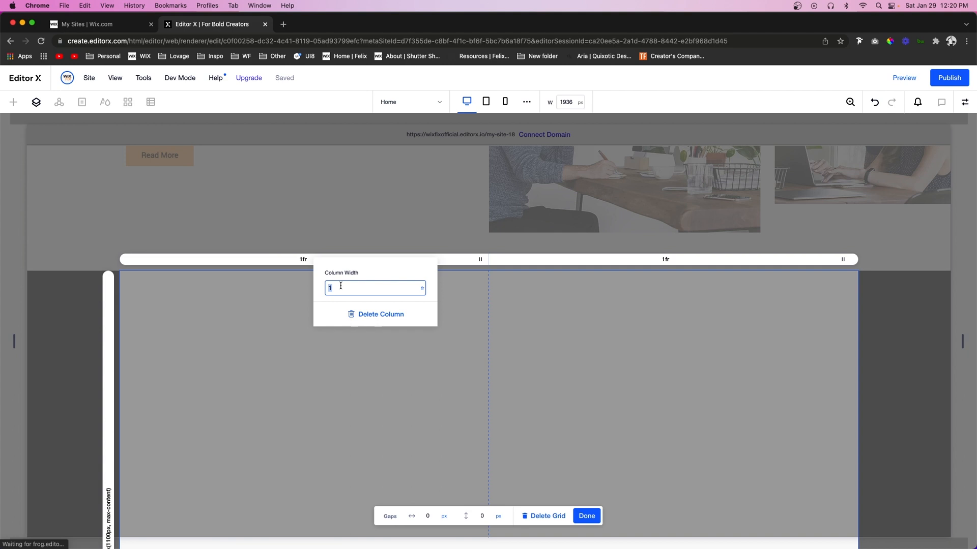
{"action": "key", "text": "Return"}
{"action": "left_click", "coordinate": [587, 517]}
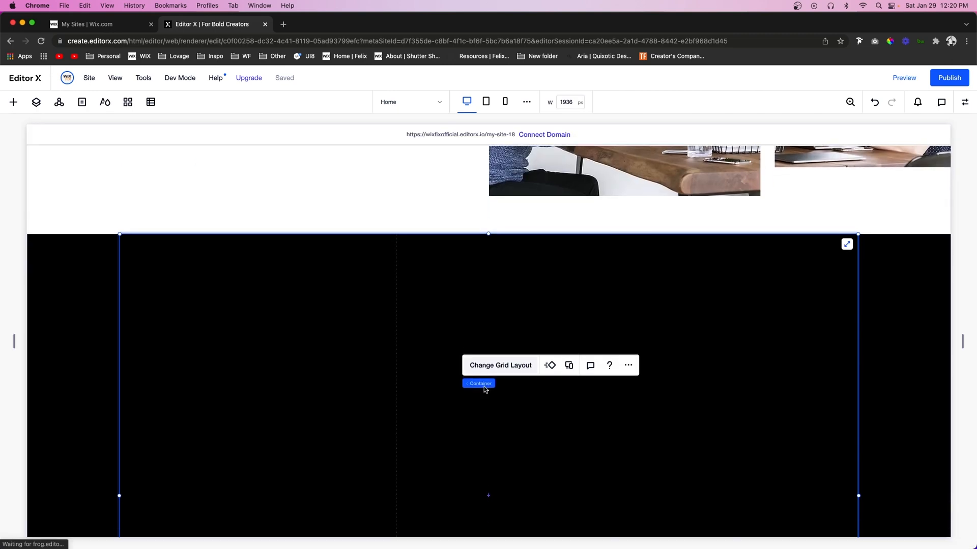
- Add a title text box and a paragraph text box below it in the left column
{"action": "scroll", "coordinate": [275, 290], "scroll_direction": "down", "scroll_amount": 2}
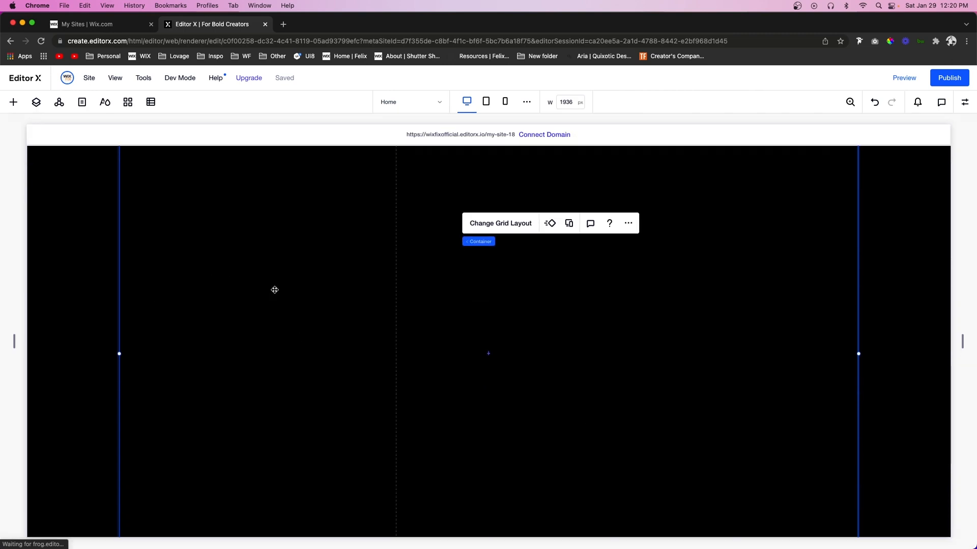
{"action": "scroll", "coordinate": [675, 293], "scroll_direction": "up", "scroll_amount": 1}
{"action": "scroll", "coordinate": [675, 293], "scroll_direction": "up", "scroll_amount": 3}
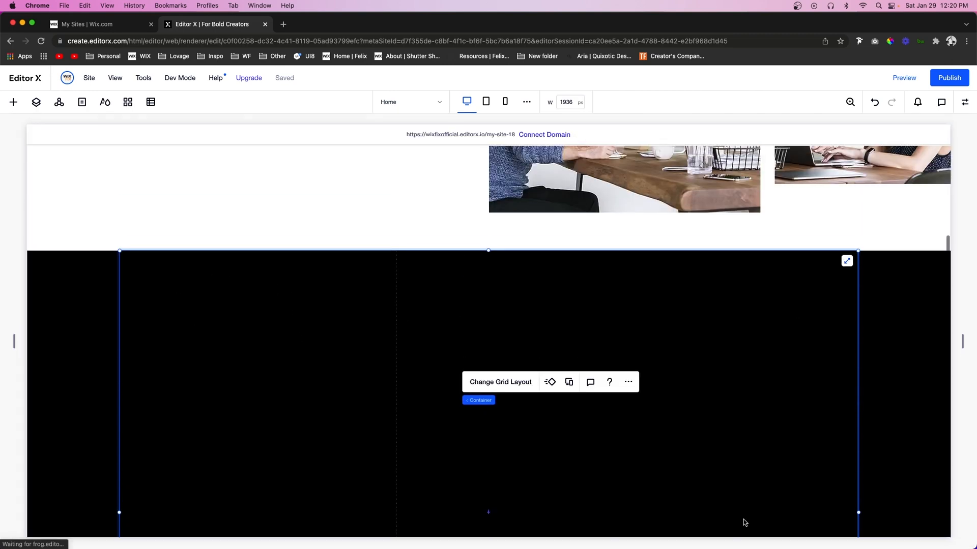
{"action": "scroll", "coordinate": [630, 259], "scroll_direction": "down", "scroll_amount": 2}
{"action": "scroll", "coordinate": [509, 242], "scroll_direction": "up", "scroll_amount": 1}
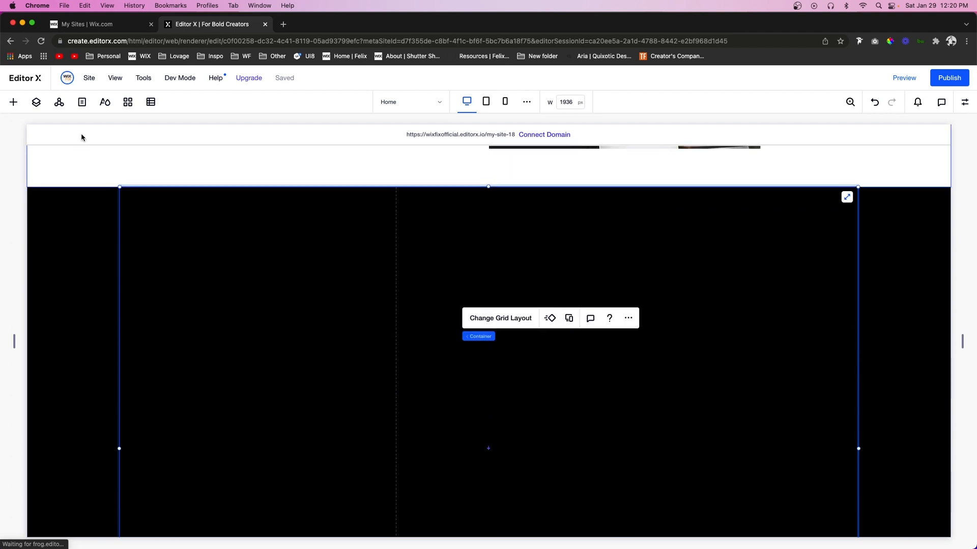
{"action": "left_click", "coordinate": [14, 103]}
{"action": "left_click_drag", "start_coordinate": [122, 175], "coordinate": [209, 252]}
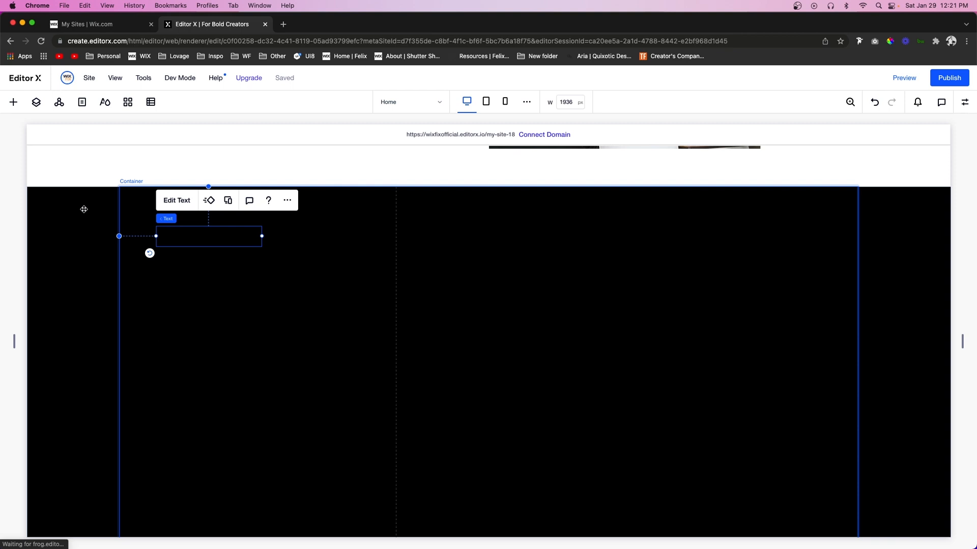
{"action": "left_click", "coordinate": [14, 101]}
{"action": "left_click_drag", "start_coordinate": [163, 193], "coordinate": [247, 313]}
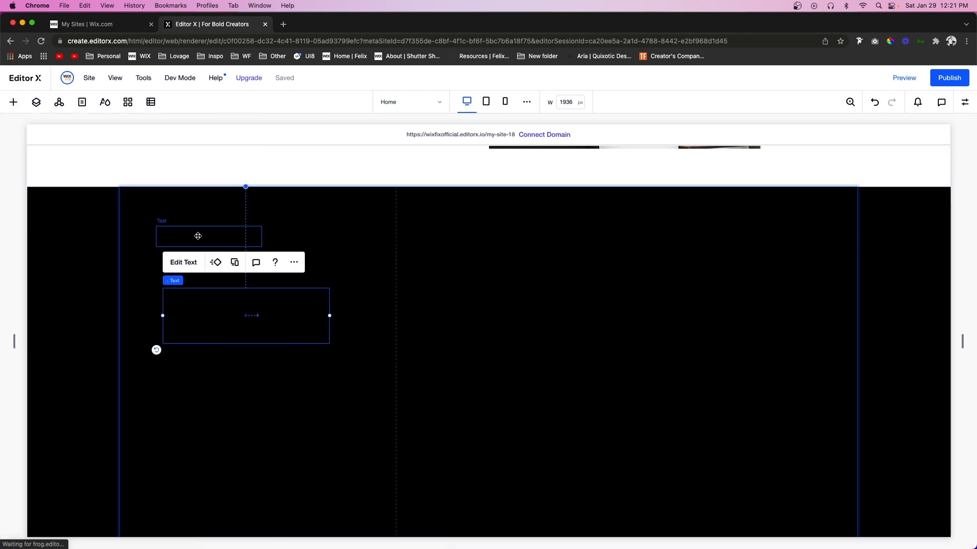
- Make the title text white and paste 'Pushing the limits – playfully.' over the placeholder
{"action": "left_click", "coordinate": [198, 236]}
{"action": "left_click", "coordinate": [198, 236]}
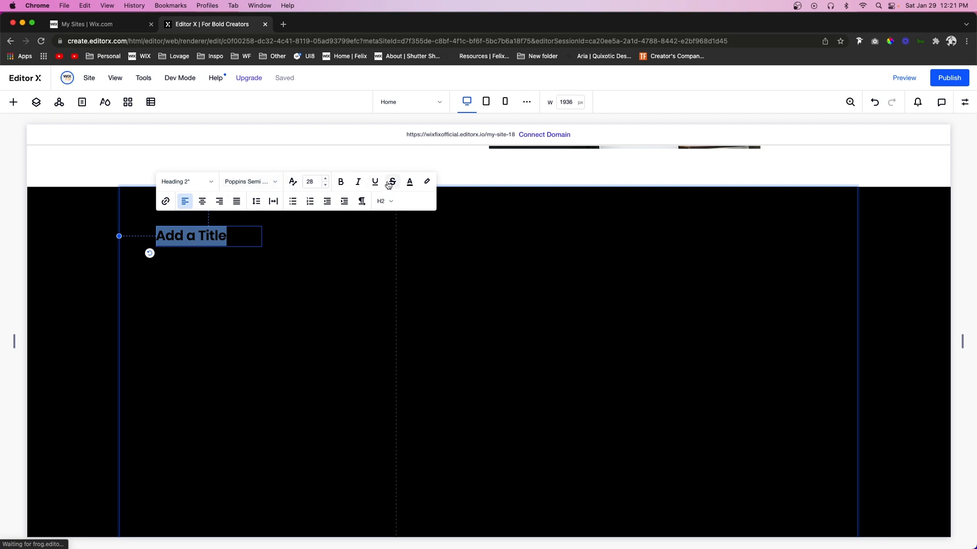
{"action": "left_click", "coordinate": [409, 184]}
{"action": "left_click", "coordinate": [375, 239]}
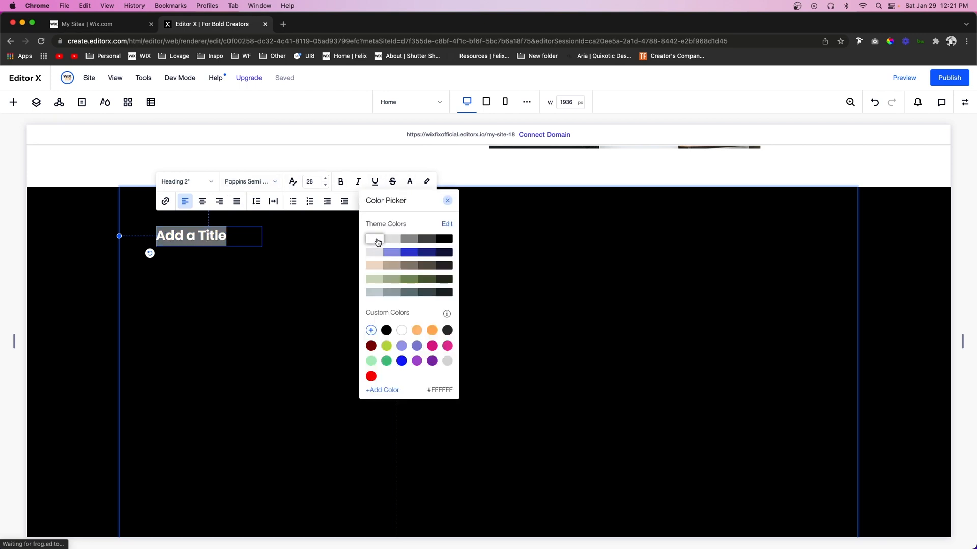
{"action": "left_click", "coordinate": [206, 236]}
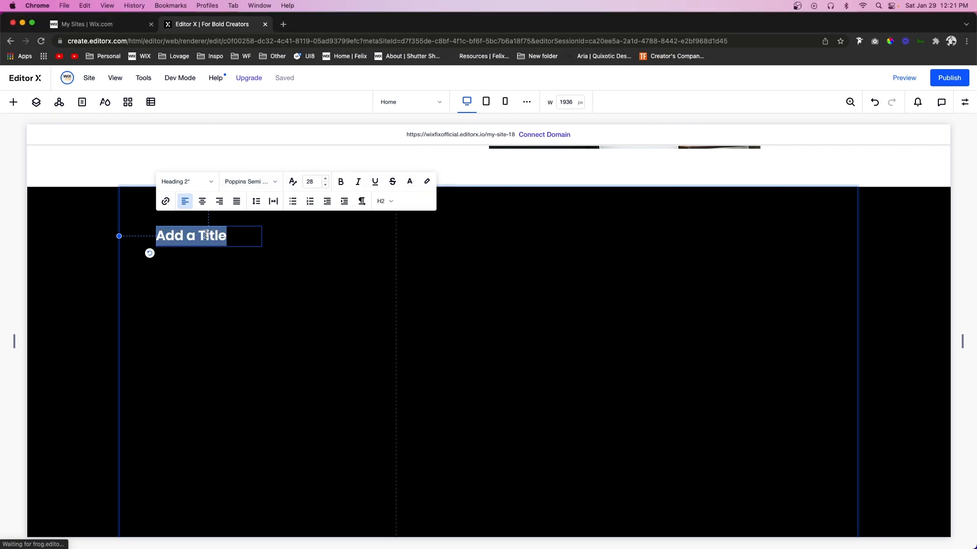
{"action": "type", "text": "Pushing the limits - playfully."}
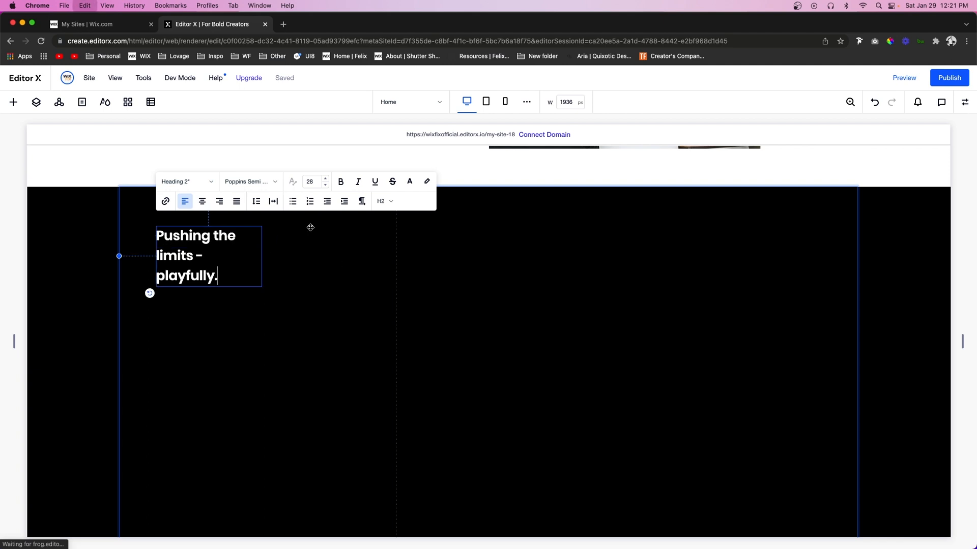
- Try font size 45 on the heading, then settle on size 28
{"action": "key", "text": "super+a"}
{"action": "left_click", "coordinate": [318, 185]}
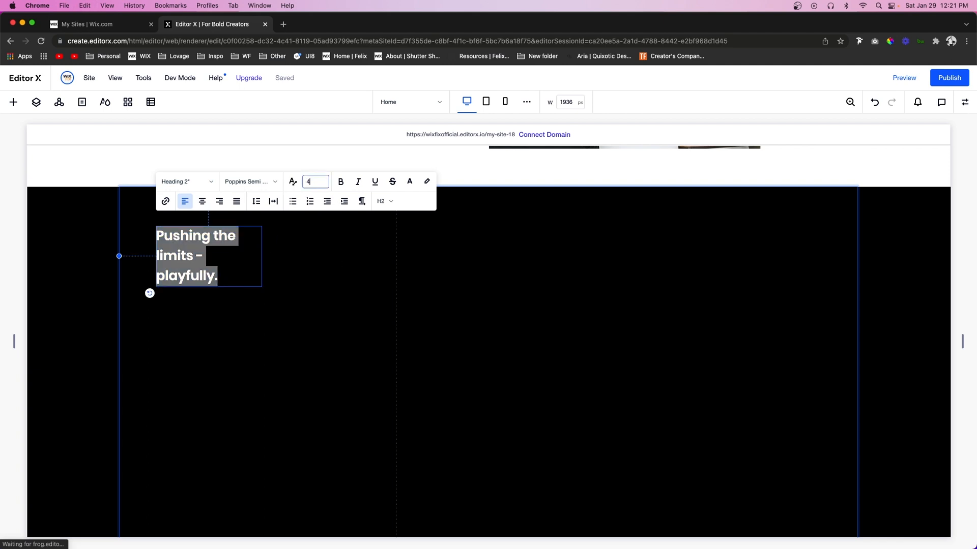
{"action": "type", "text": "45"}
{"action": "key", "text": "Return"}
{"action": "left_click", "coordinate": [319, 328]}
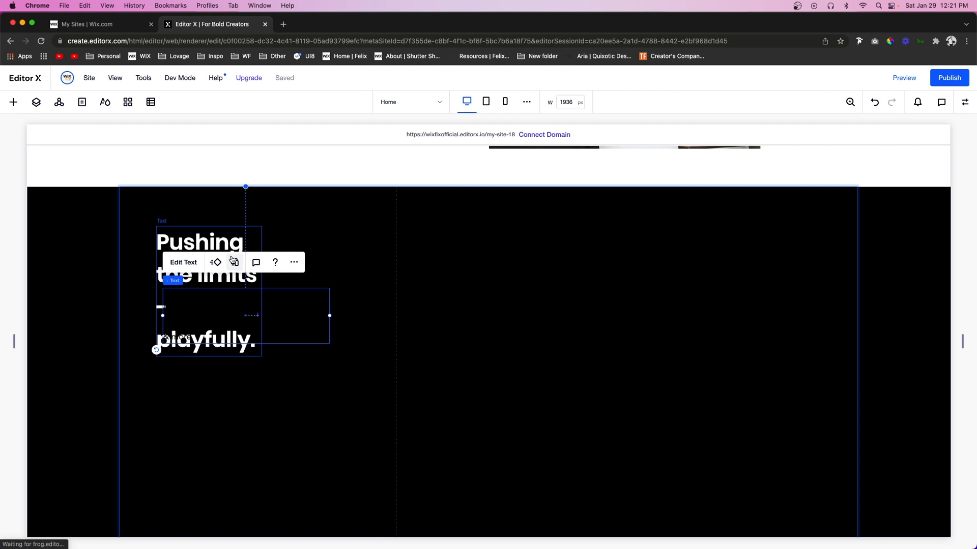
{"action": "left_click", "coordinate": [231, 337]}
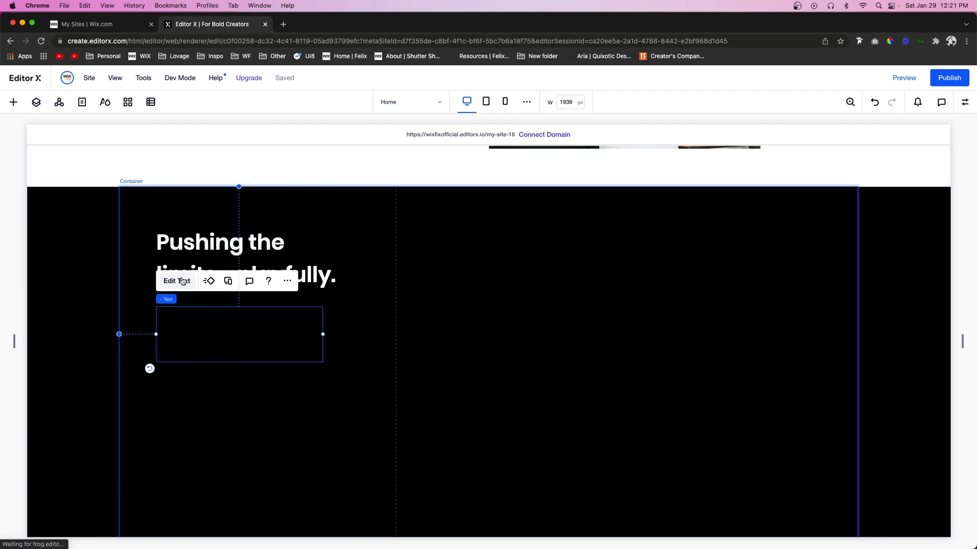
- Colour the 'We help leading brands and startups build software…' paragraph light grey (#E3E3E3)
{"action": "left_click", "coordinate": [177, 281]}
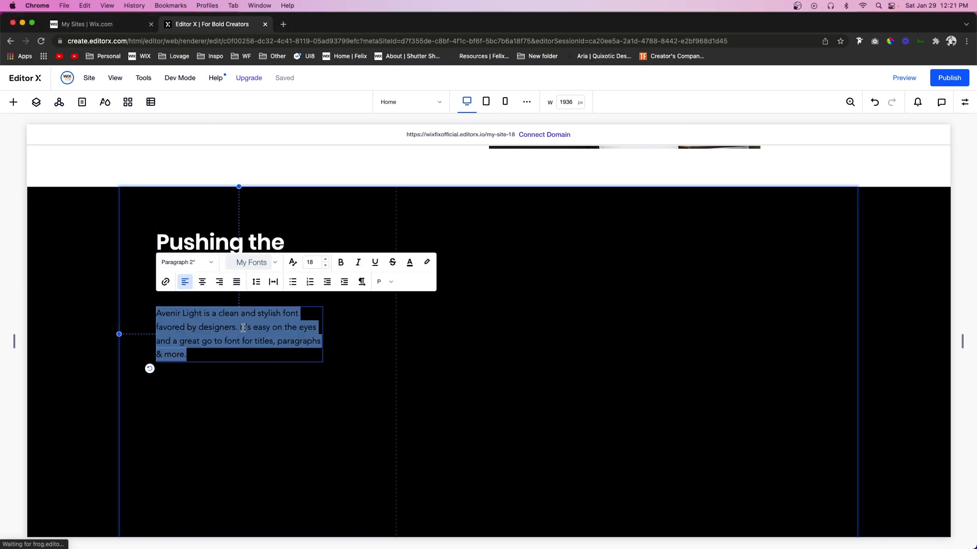
{"action": "left_click", "coordinate": [409, 262]}
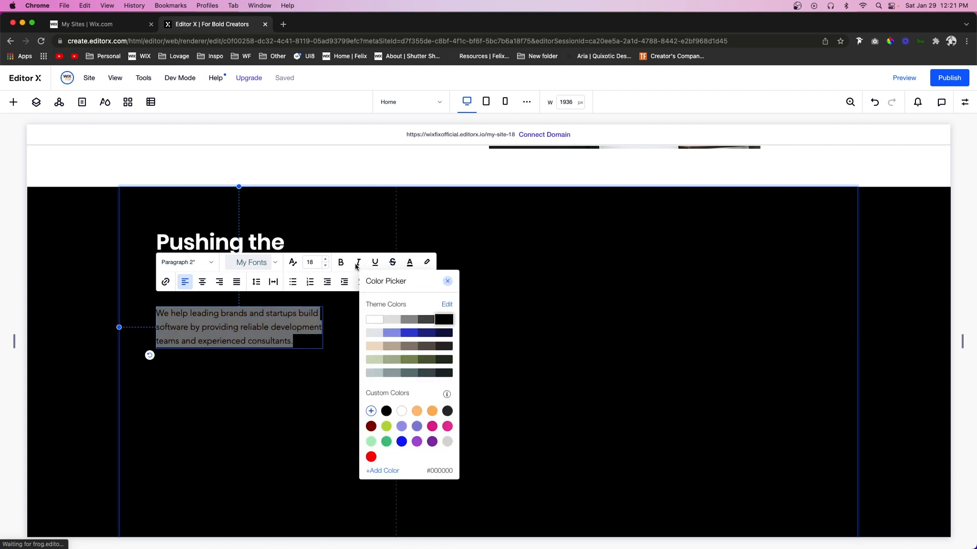
{"action": "left_click", "coordinate": [375, 320]}
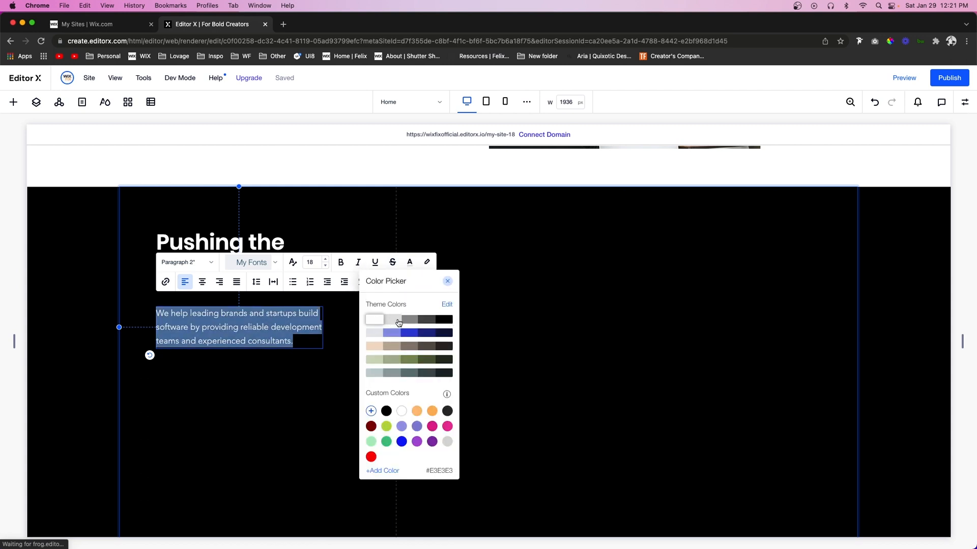
{"action": "left_click", "coordinate": [398, 324]}
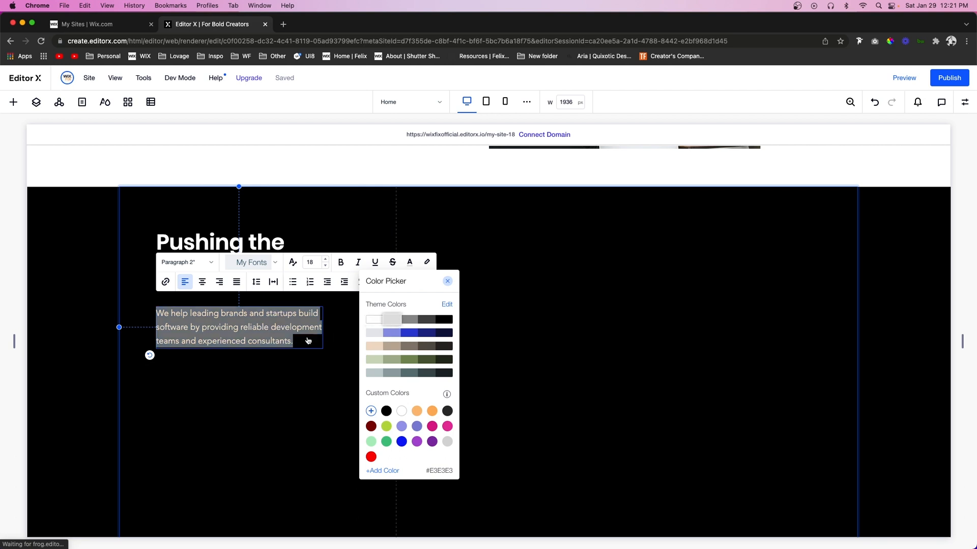
{"action": "left_click", "coordinate": [334, 316]}
{"action": "left_click", "coordinate": [360, 323]}
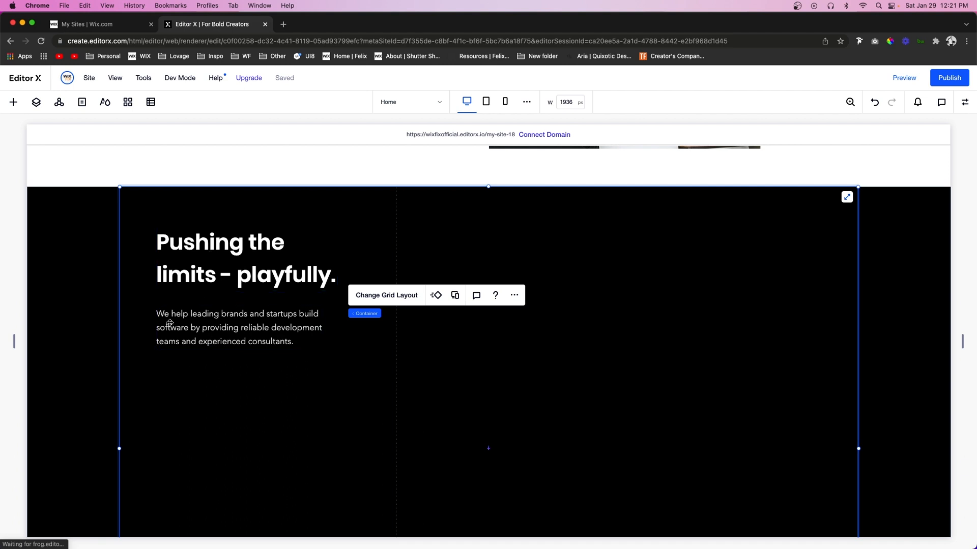
{"action": "left_click", "coordinate": [201, 329]}
- Stack the heading and paragraph at the section's top-left and drag a repeater into the right column
{"action": "left_click_drag", "start_coordinate": [219, 331], "coordinate": [219, 327]}
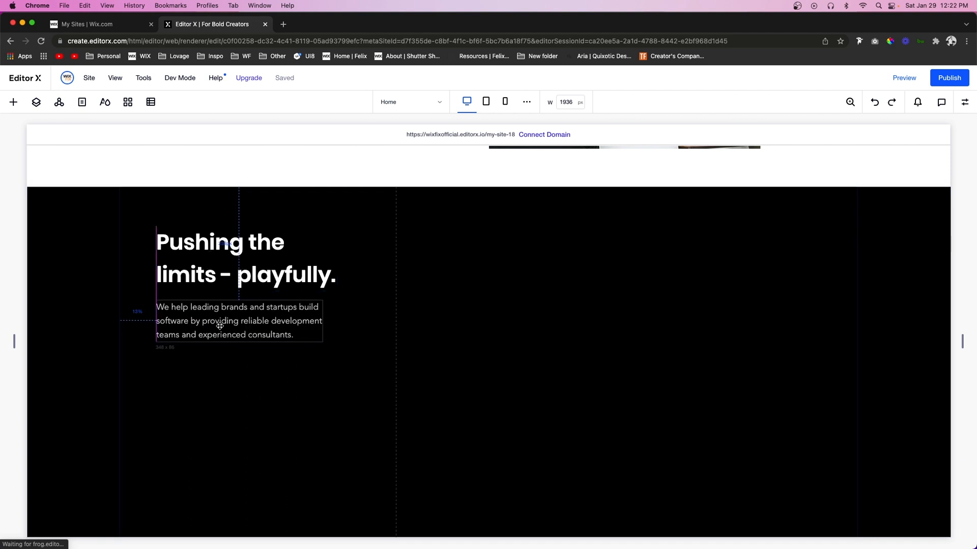
{"action": "left_click", "coordinate": [321, 266], "text": "shift"}
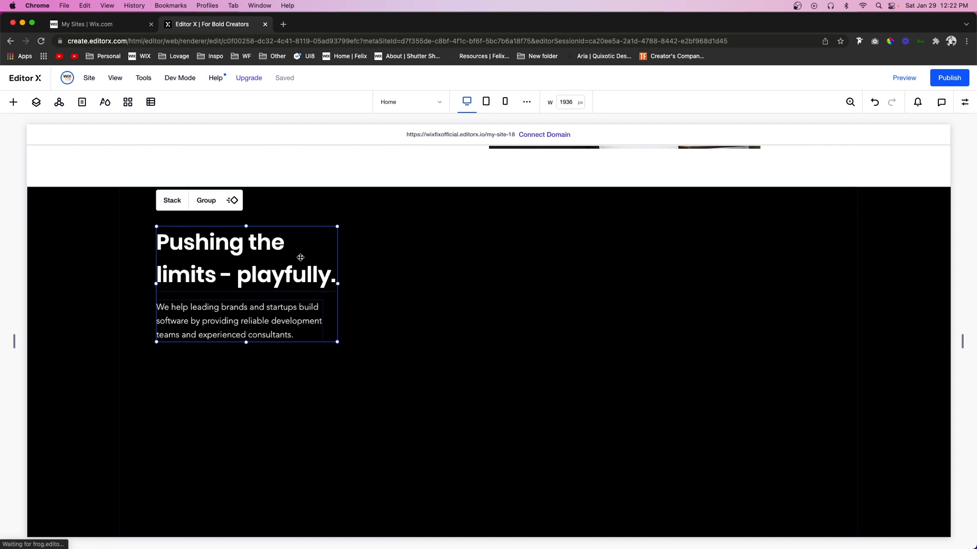
{"action": "left_click", "coordinate": [184, 207]}
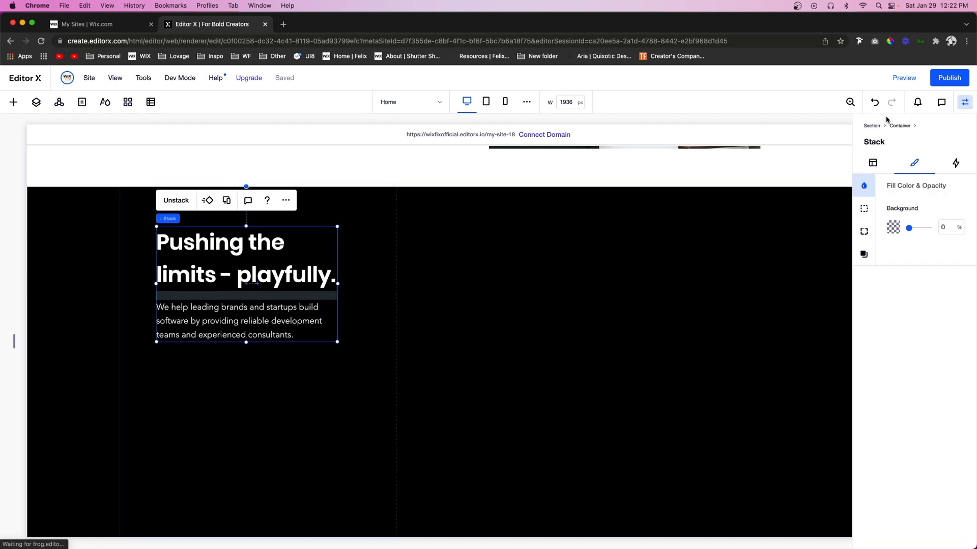
{"action": "left_click", "coordinate": [872, 162]}
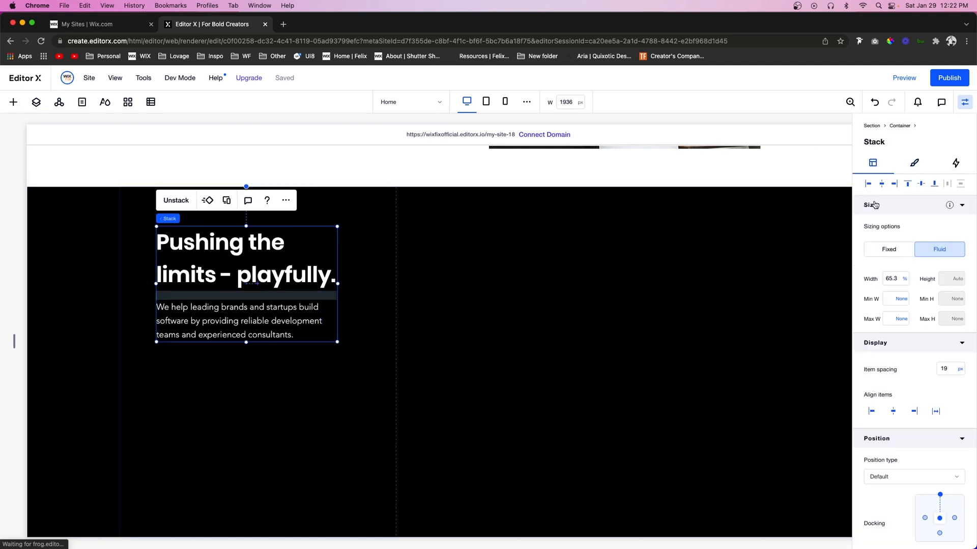
{"action": "left_click", "coordinate": [867, 184]}
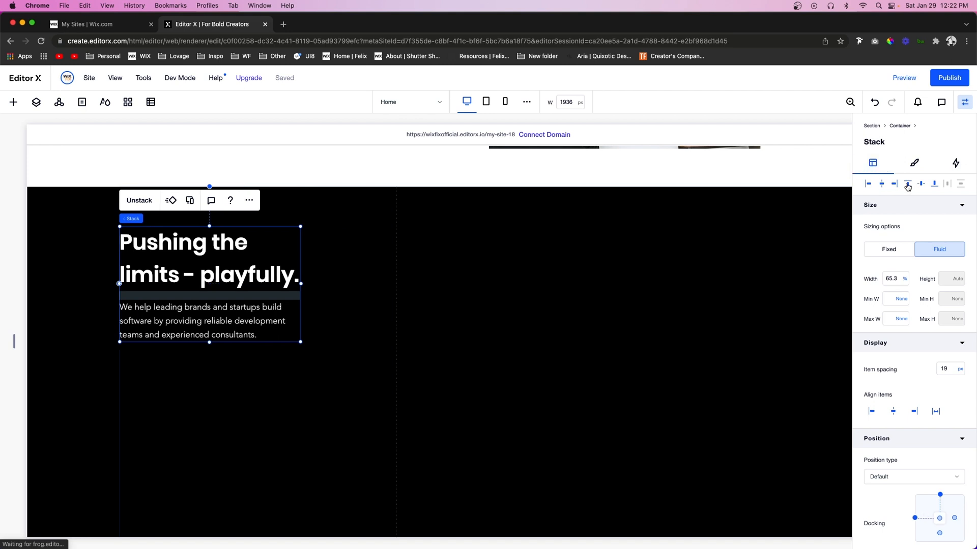
{"action": "left_click", "coordinate": [907, 186]}
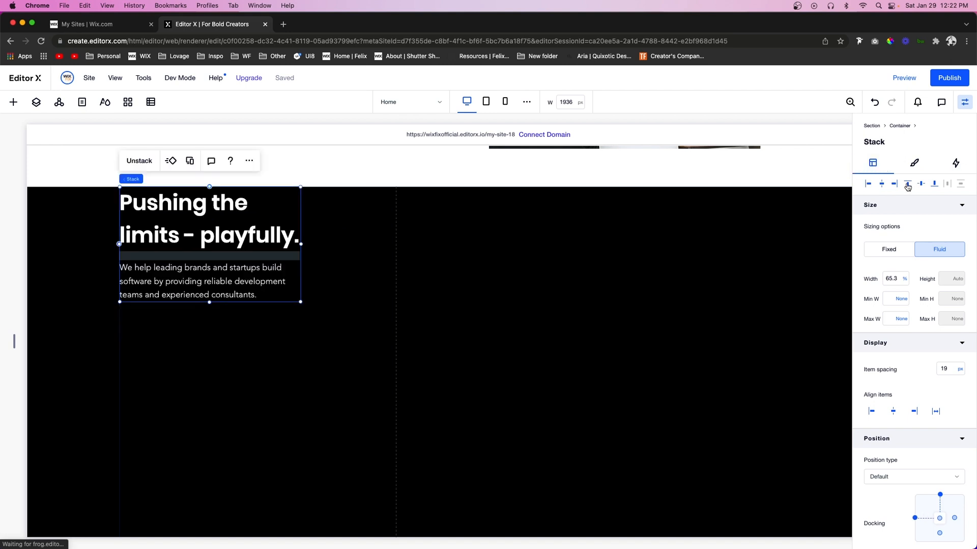
{"action": "left_click", "coordinate": [13, 101]}
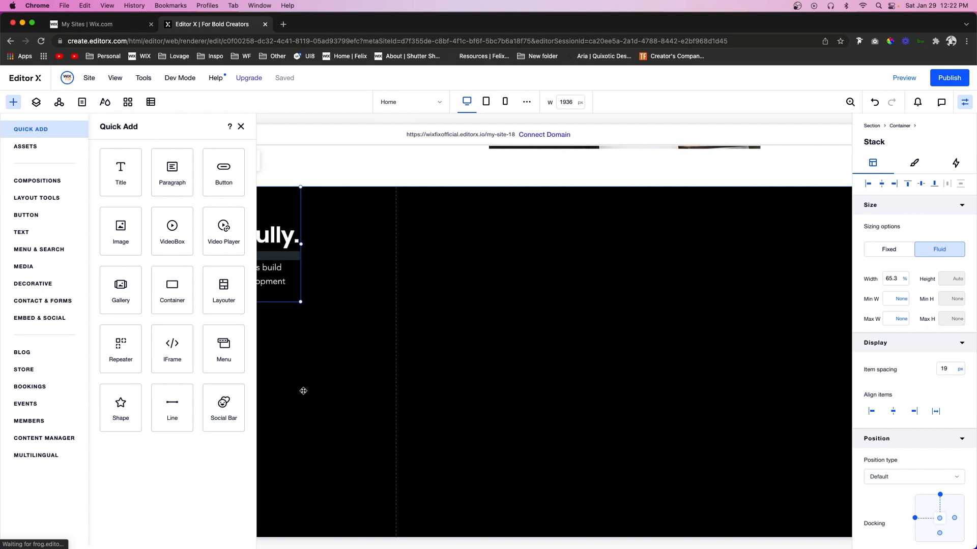
{"action": "left_click_drag", "start_coordinate": [122, 350], "coordinate": [610, 339]}
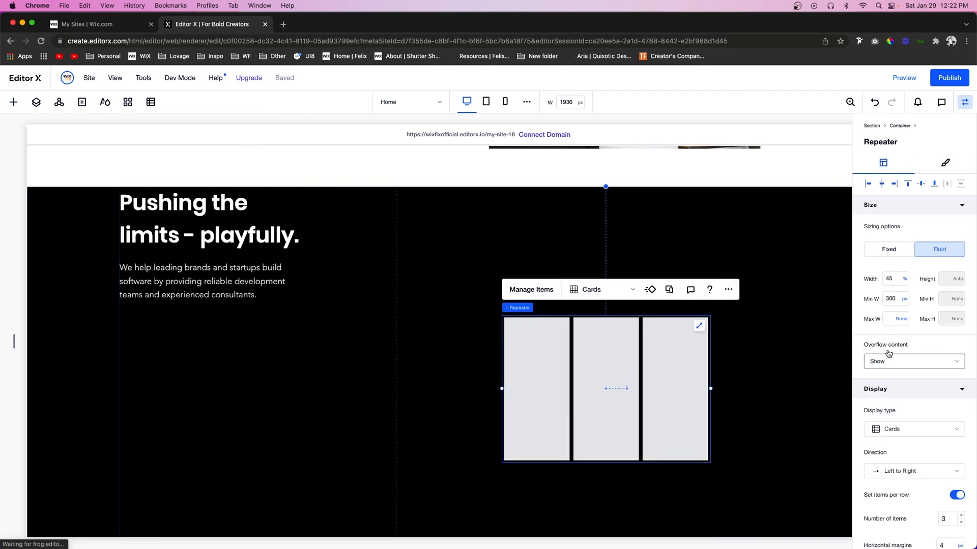
- Switch the repeater to Grid Cells, stretch it across the column, and duplicate an item
{"action": "left_click", "coordinate": [605, 290]}
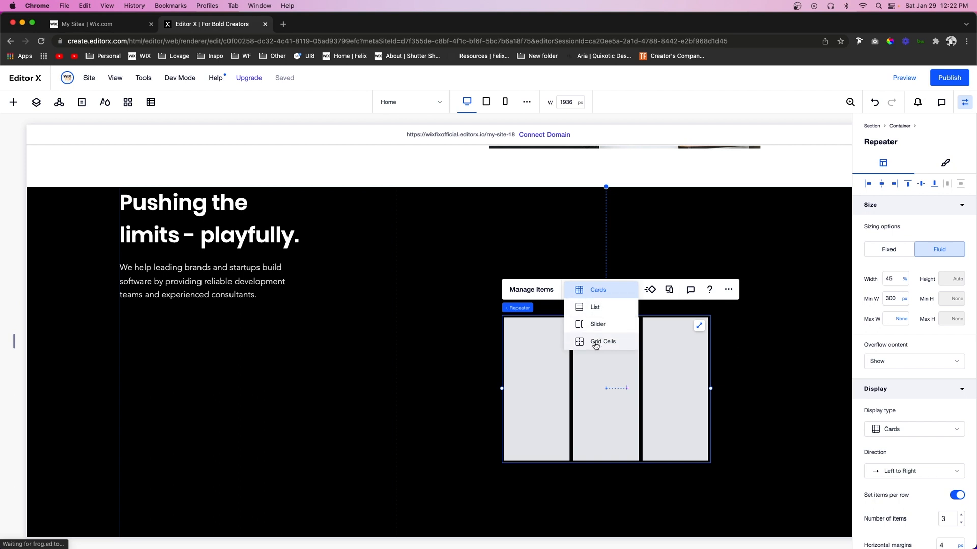
{"action": "left_click", "coordinate": [593, 343]}
{"action": "scroll", "coordinate": [911, 458], "scroll_direction": "down", "scroll_amount": 5}
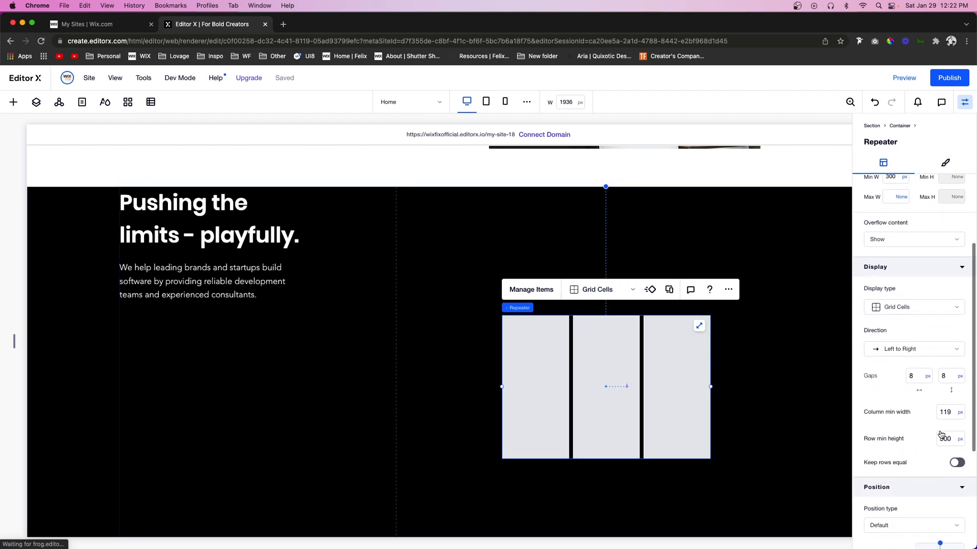
{"action": "left_click", "coordinate": [699, 326]}
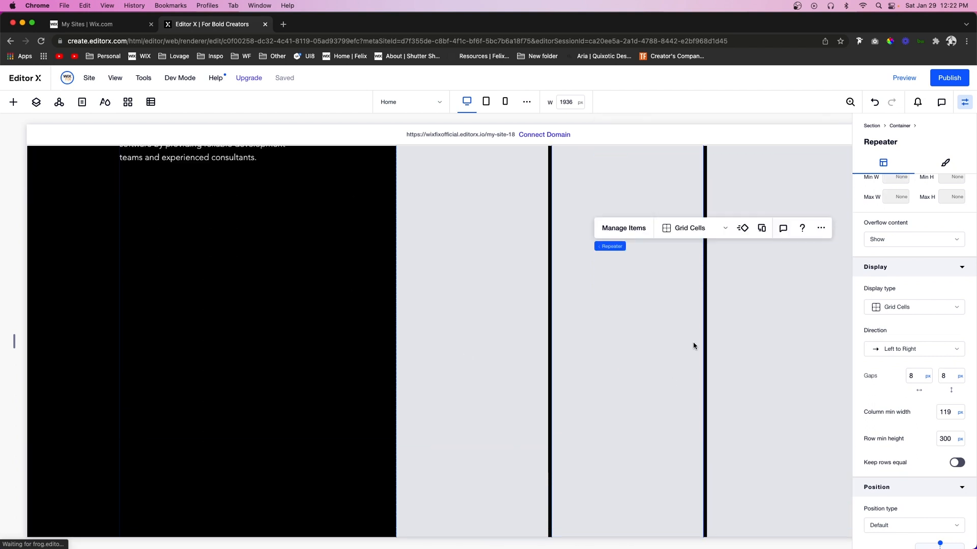
{"action": "left_click", "coordinate": [613, 323]}
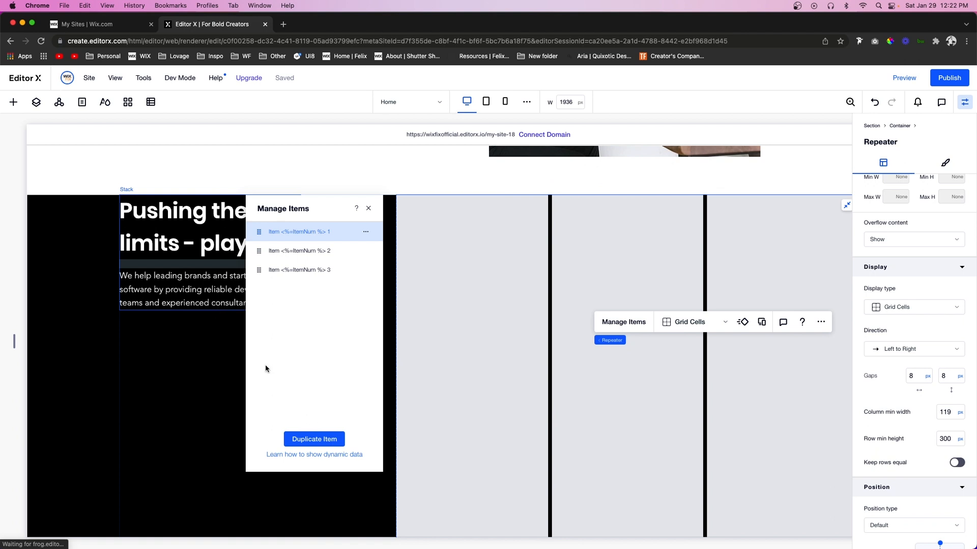
{"action": "left_click", "coordinate": [315, 439]}
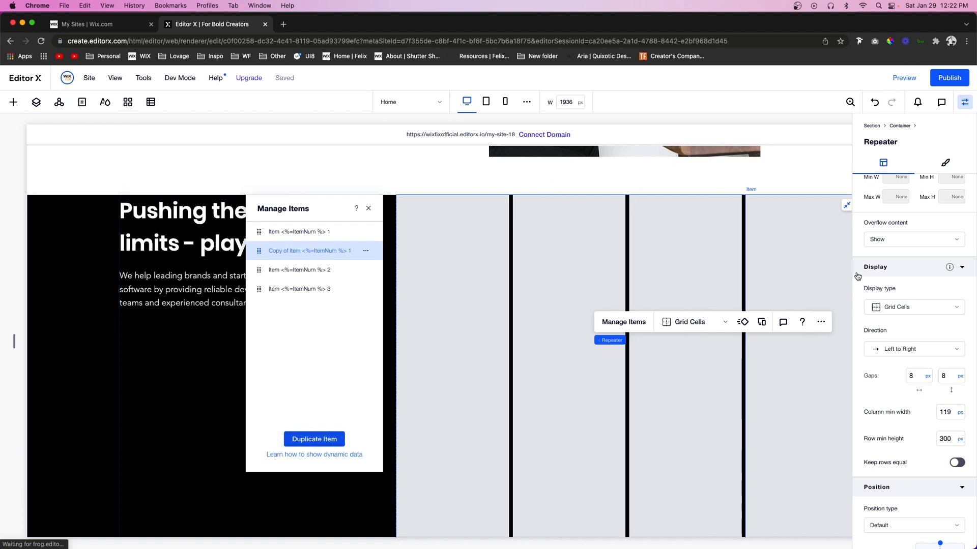
- Set the repeater's horizontal and vertical gaps to 20 px
{"action": "left_click", "coordinate": [918, 377]}
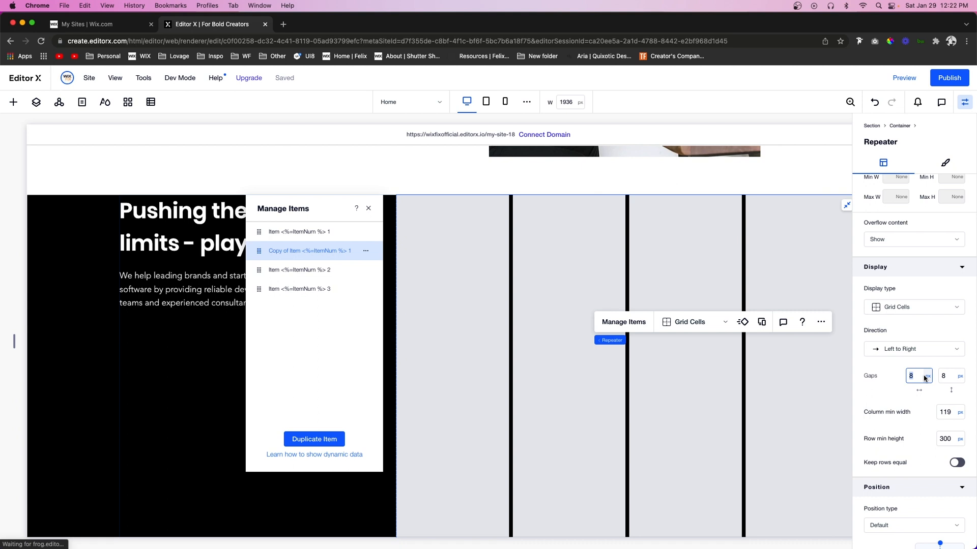
{"action": "type", "text": "20"}
{"action": "key", "text": "Tab"}
{"action": "type", "text": "2"}
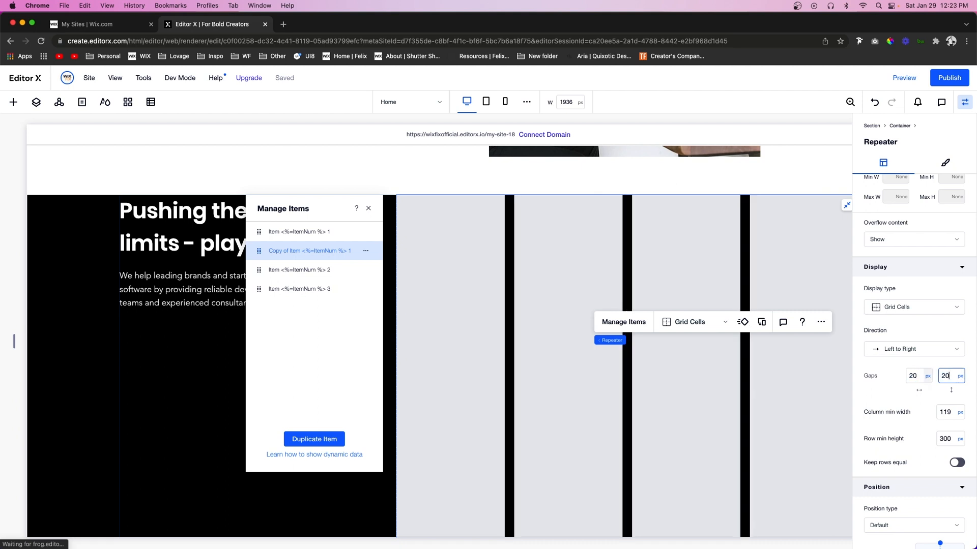
- Set the repeater's column minimum width to 20 vw, giving two columns of cards
{"action": "left_click", "coordinate": [960, 413]}
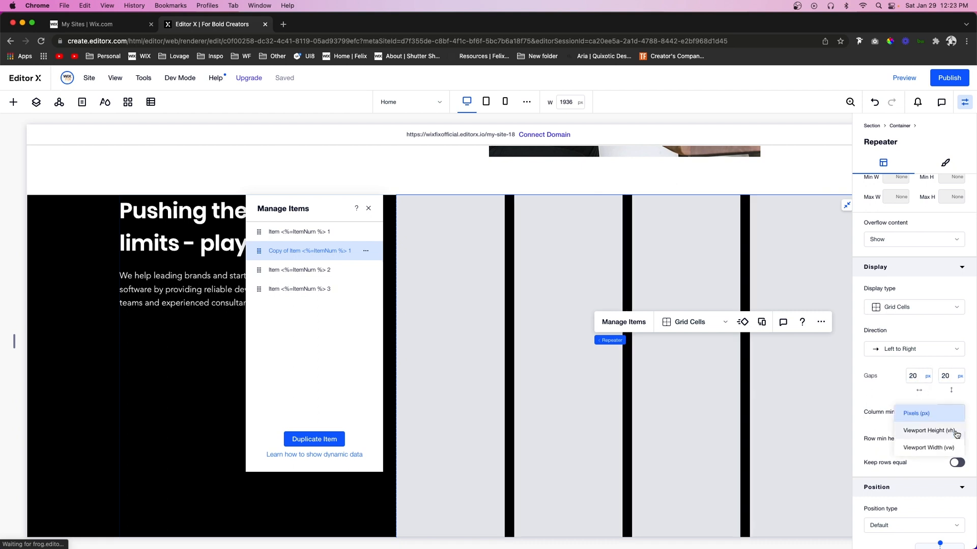
{"action": "left_click", "coordinate": [950, 448]}
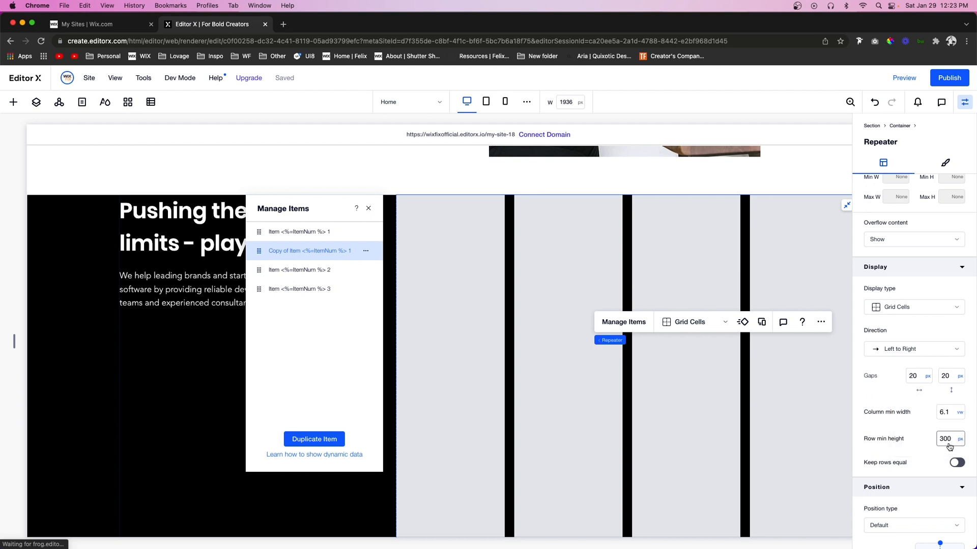
{"action": "left_click", "coordinate": [951, 413]}
{"action": "key", "text": "Return"}
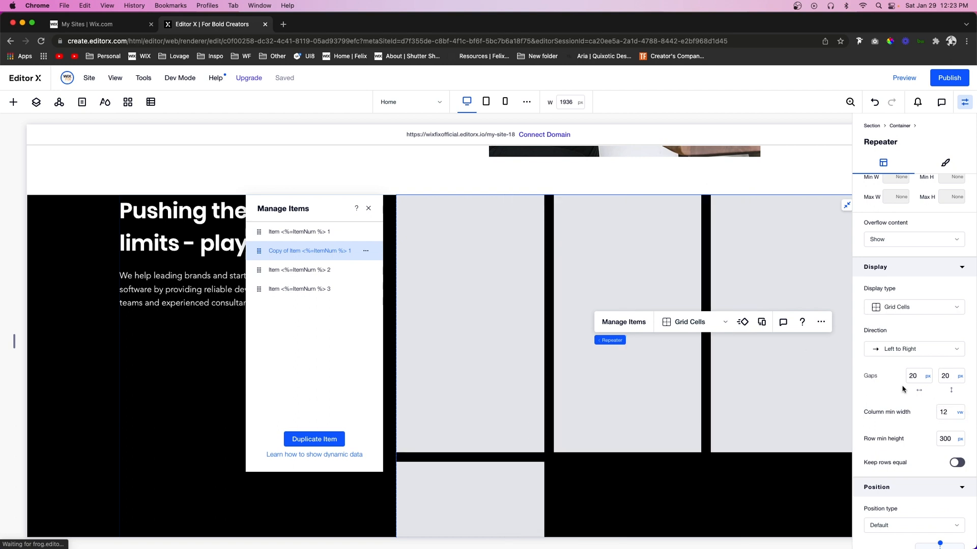
{"action": "scroll", "coordinate": [595, 279], "scroll_direction": "right", "scroll_amount": 3}
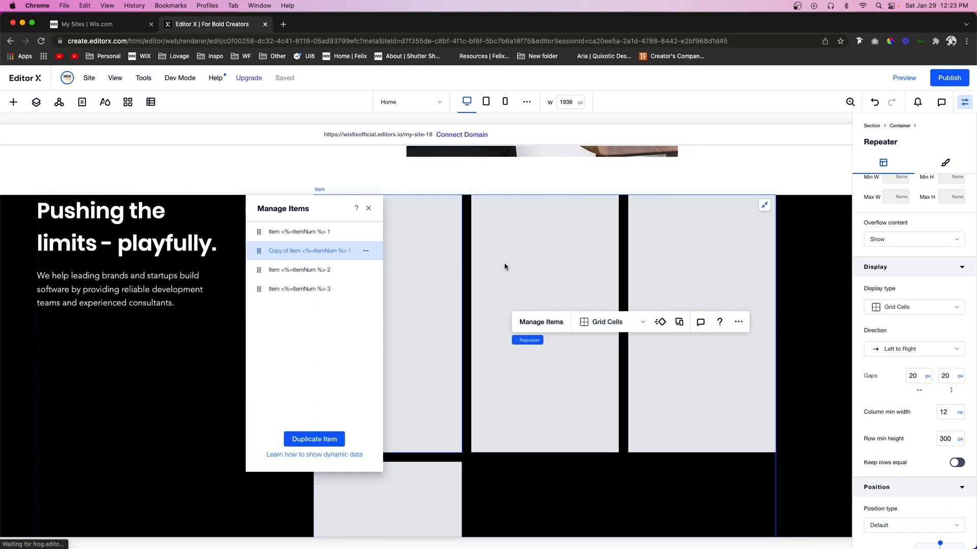
{"action": "scroll", "coordinate": [657, 493], "scroll_direction": "down", "scroll_amount": 2}
{"action": "scroll", "coordinate": [547, 427], "scroll_direction": "up", "scroll_amount": 3}
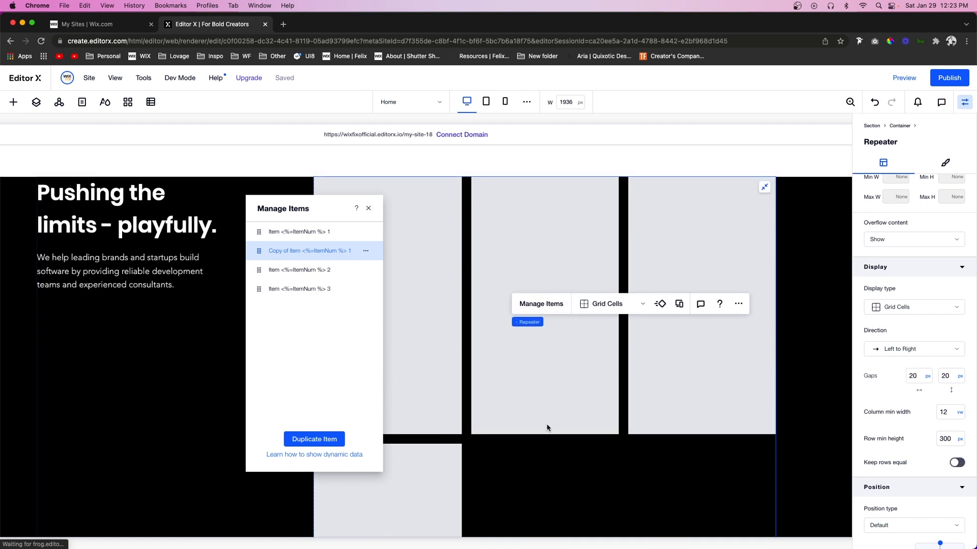
{"action": "left_click", "coordinate": [949, 413]}
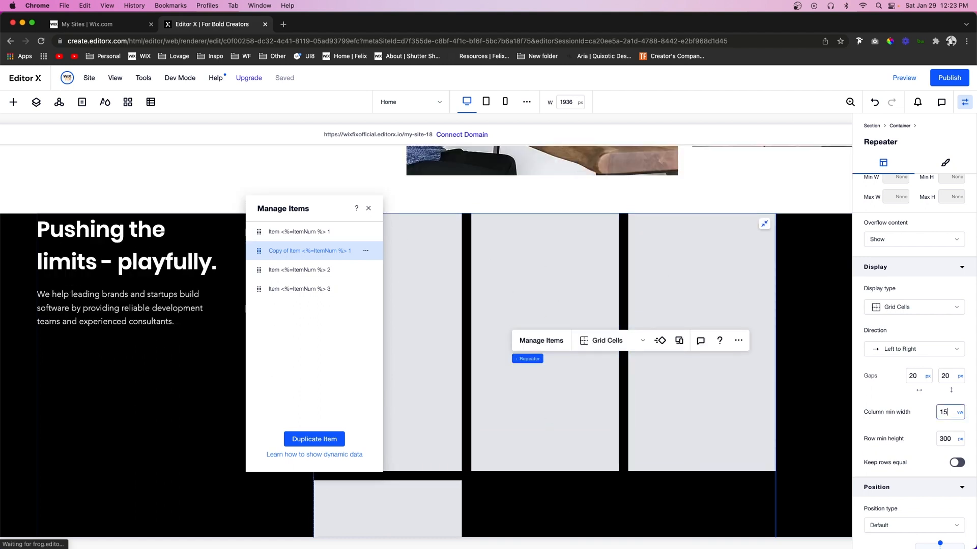
{"action": "key", "text": "Return"}
{"action": "key", "text": "Return"}
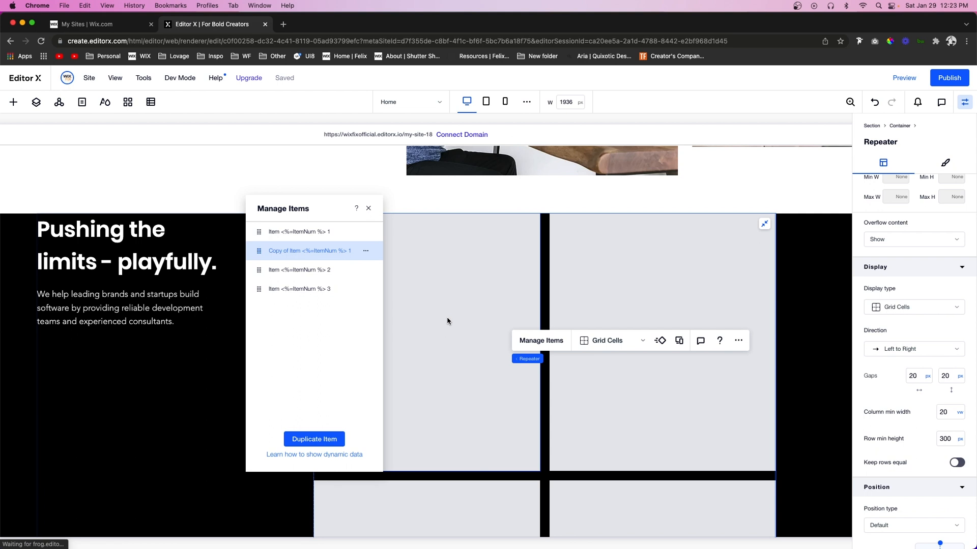
{"action": "left_click", "coordinate": [503, 321]}
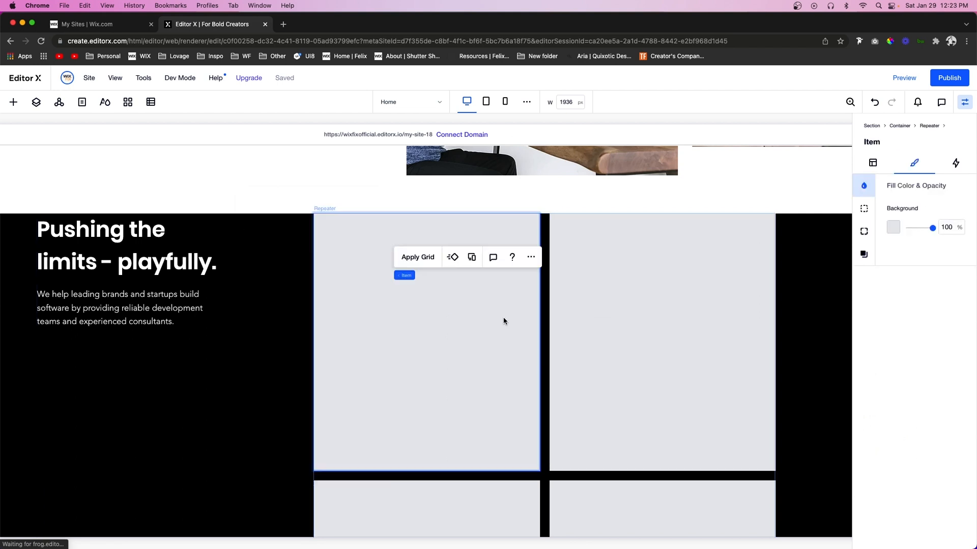
- Give the repeater cards a near-black charcoal #222A2B background at 86% opacity
{"action": "left_click", "coordinate": [893, 230]}
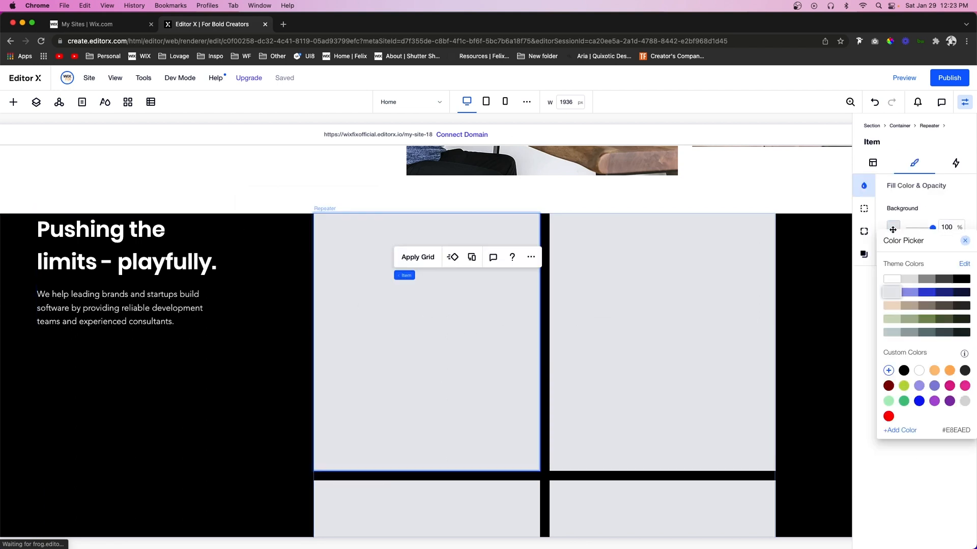
{"action": "left_click", "coordinate": [944, 281]}
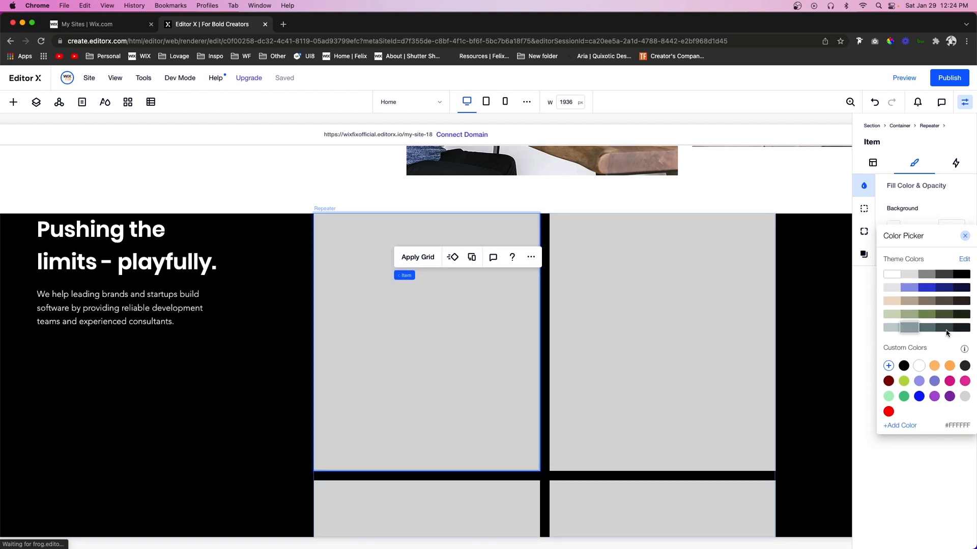
{"action": "left_click", "coordinate": [961, 329]}
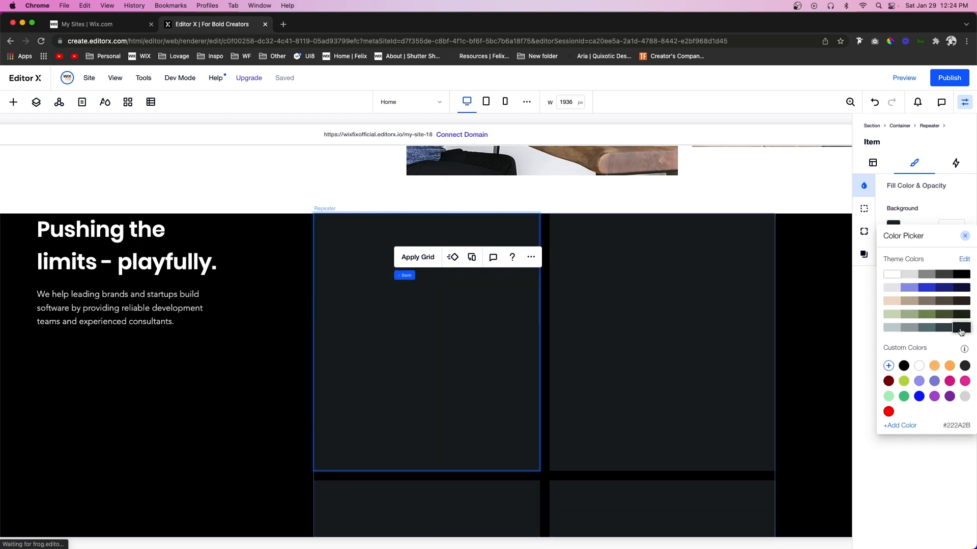
{"action": "left_click", "coordinate": [809, 279]}
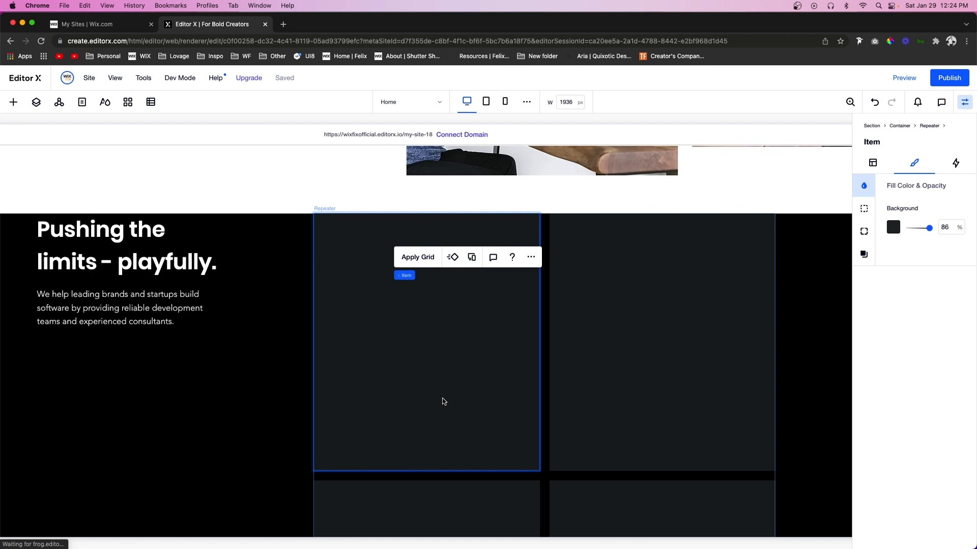
- Add the 1.png shapes image from uploaded media, resize it, and place it in the first card
{"action": "left_click", "coordinate": [11, 104]}
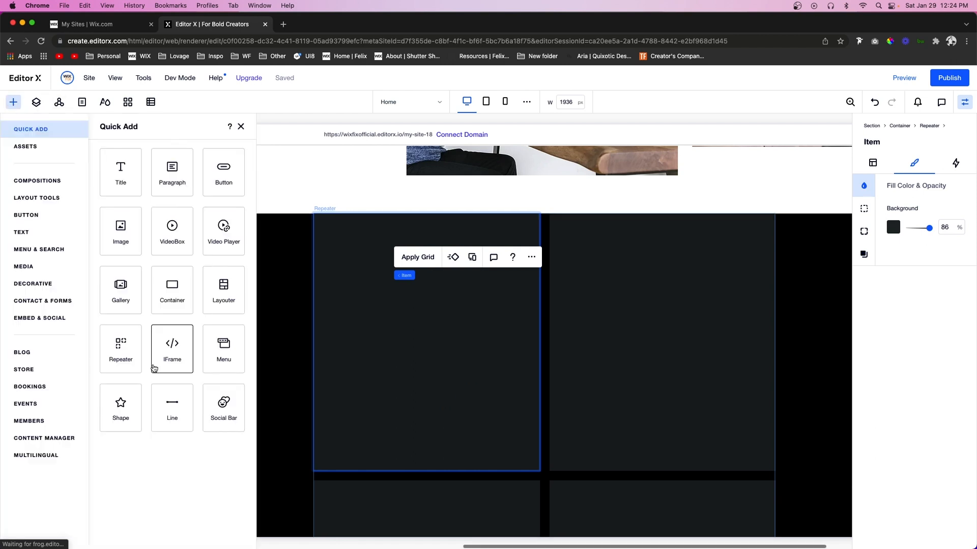
{"action": "left_click", "coordinate": [26, 268]}
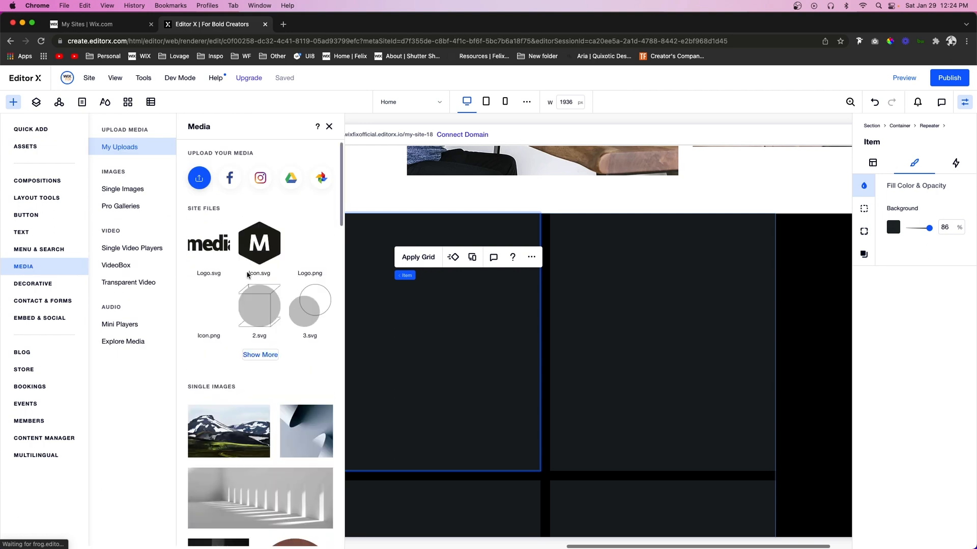
{"action": "left_click", "coordinate": [249, 360]}
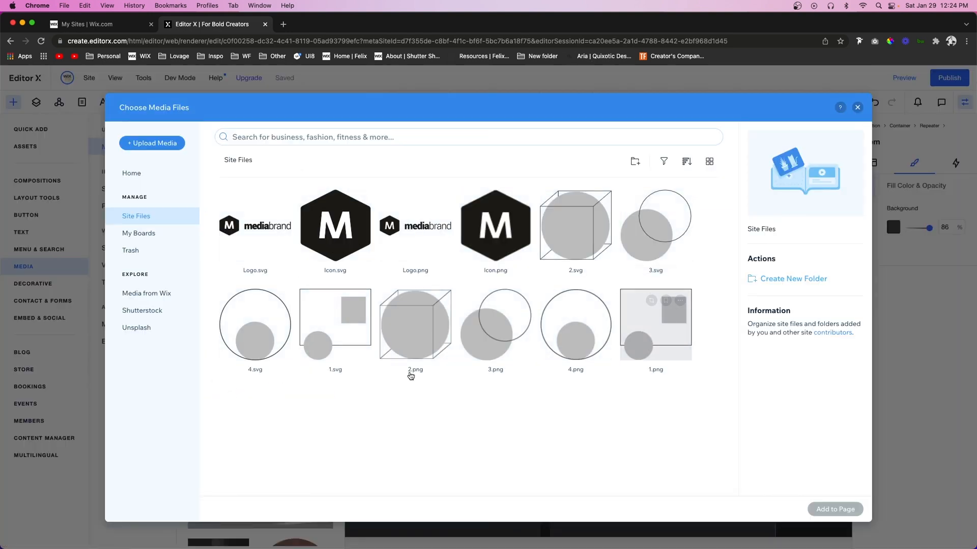
{"action": "left_click", "coordinate": [686, 330]}
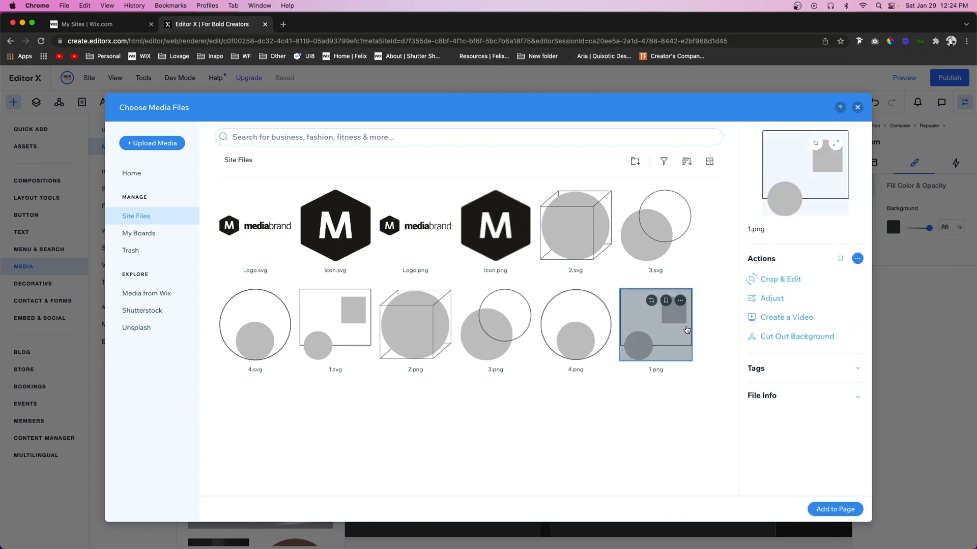
{"action": "double_click", "coordinate": [687, 329]}
{"action": "mouse_move", "coordinate": [523, 295]}
{"action": "left_mouse_down"}
{"action": "mouse_move", "coordinate": [551, 325]}
{"action": "mouse_move", "coordinate": [532, 303]}
{"action": "left_mouse_up"}
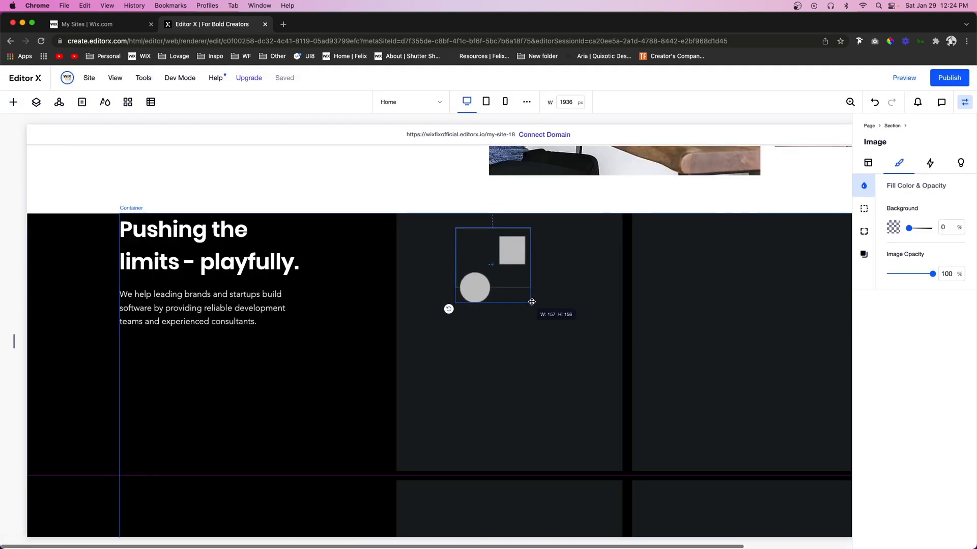
{"action": "left_click_drag", "start_coordinate": [509, 254], "coordinate": [467, 258]}
- Add an 'Add a Title' heading and a paragraph to the card, widening the title to 82.3%
{"action": "left_click", "coordinate": [14, 102]}
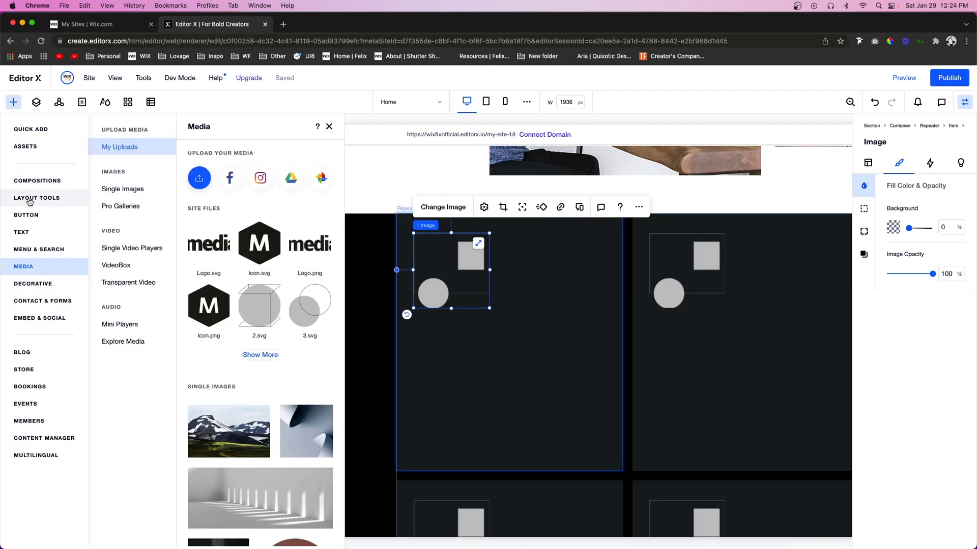
{"action": "left_click", "coordinate": [29, 131]}
{"action": "left_click_drag", "start_coordinate": [124, 184], "coordinate": [456, 351]}
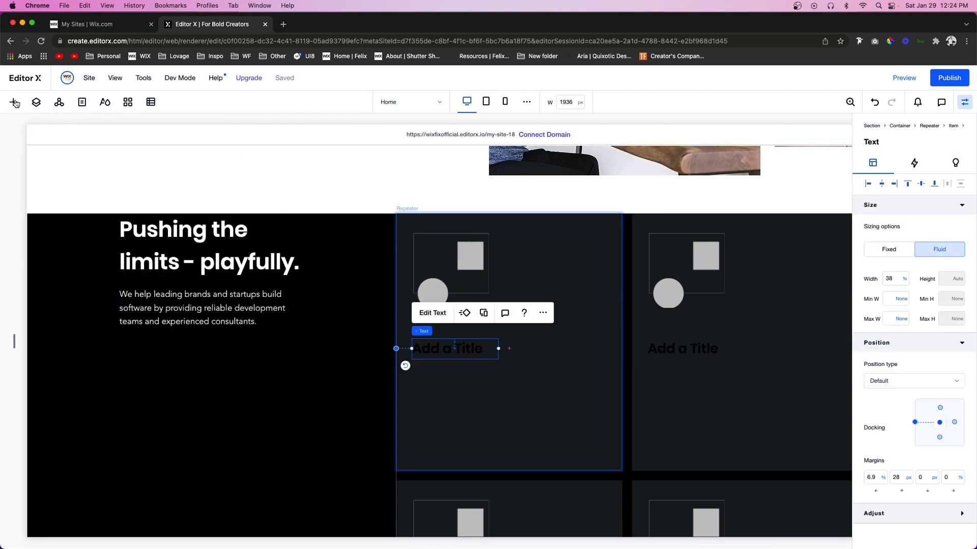
{"action": "left_click", "coordinate": [14, 102]}
{"action": "left_click_drag", "start_coordinate": [173, 184], "coordinate": [481, 392]}
{"action": "left_click", "coordinate": [493, 354]}
{"action": "left_click_drag", "start_coordinate": [498, 349], "coordinate": [597, 350]}
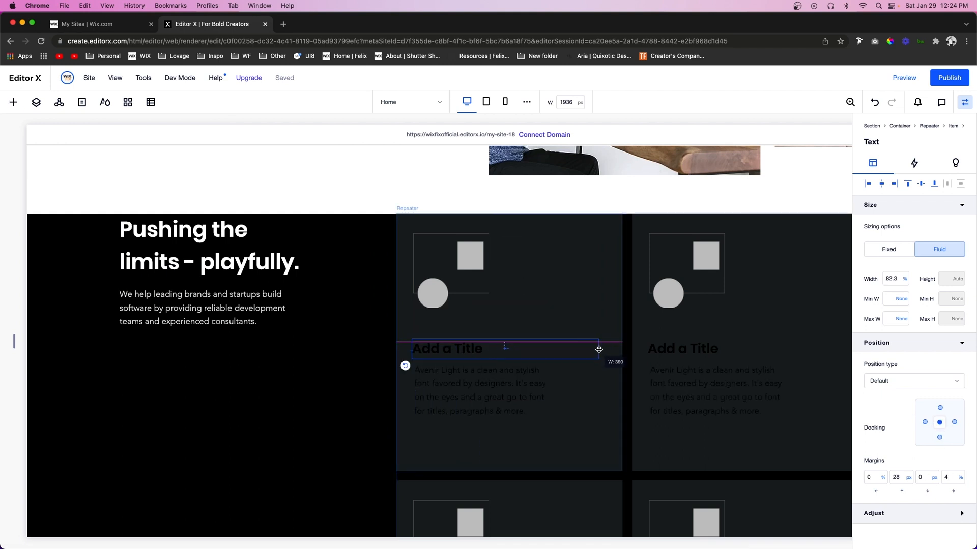
- Make the card title white at font size 20
{"action": "double_click", "coordinate": [462, 344]}
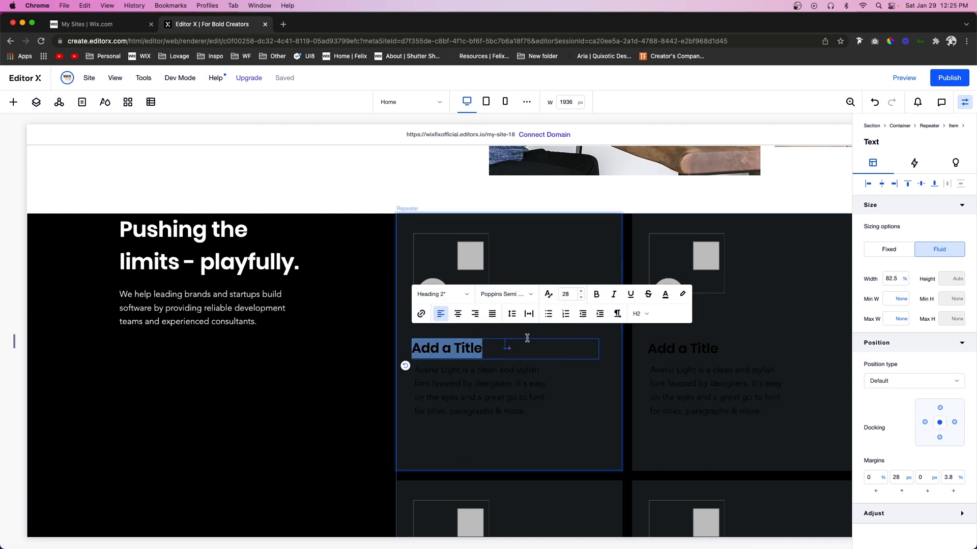
{"action": "left_click", "coordinate": [665, 294]}
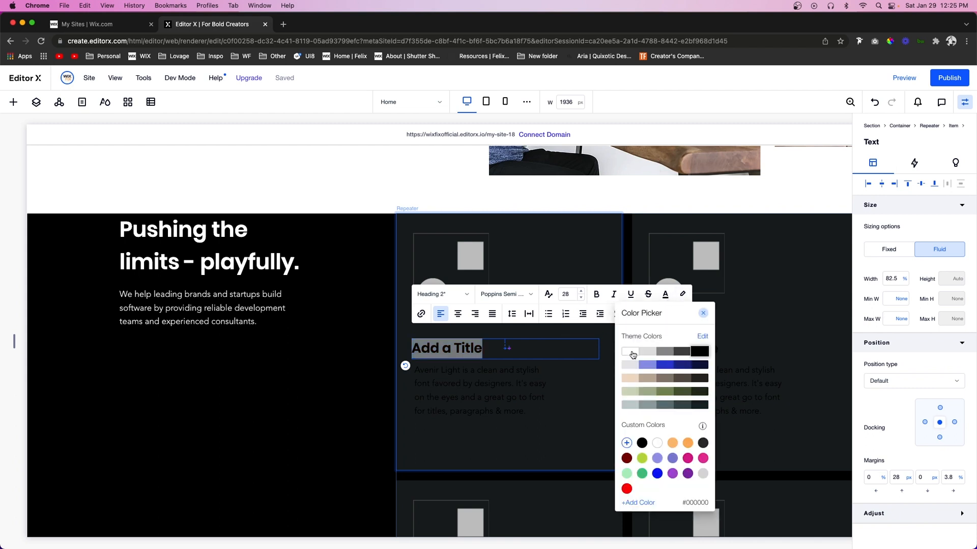
{"action": "left_click", "coordinate": [633, 355]}
{"action": "left_click", "coordinate": [569, 296]}
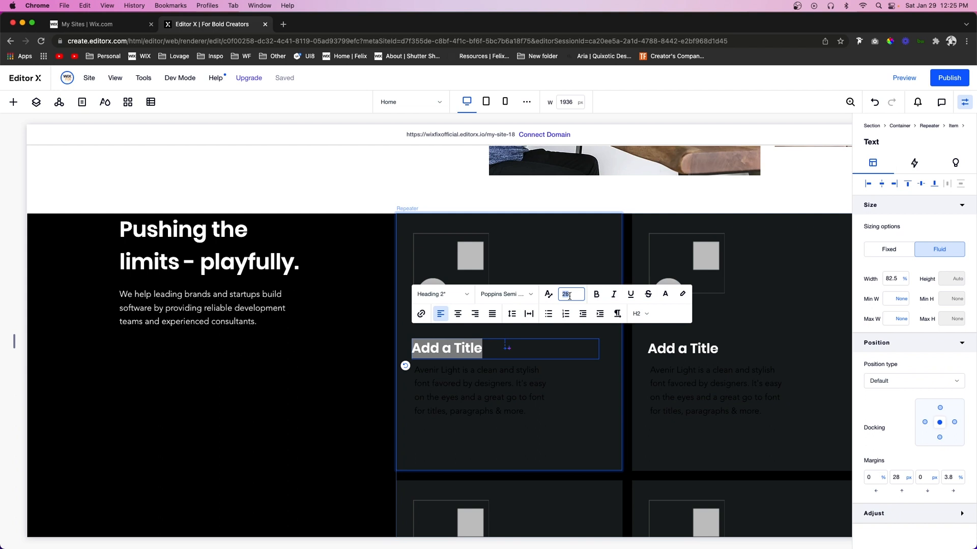
{"action": "type", "text": "20"}
{"action": "key", "text": "Return"}
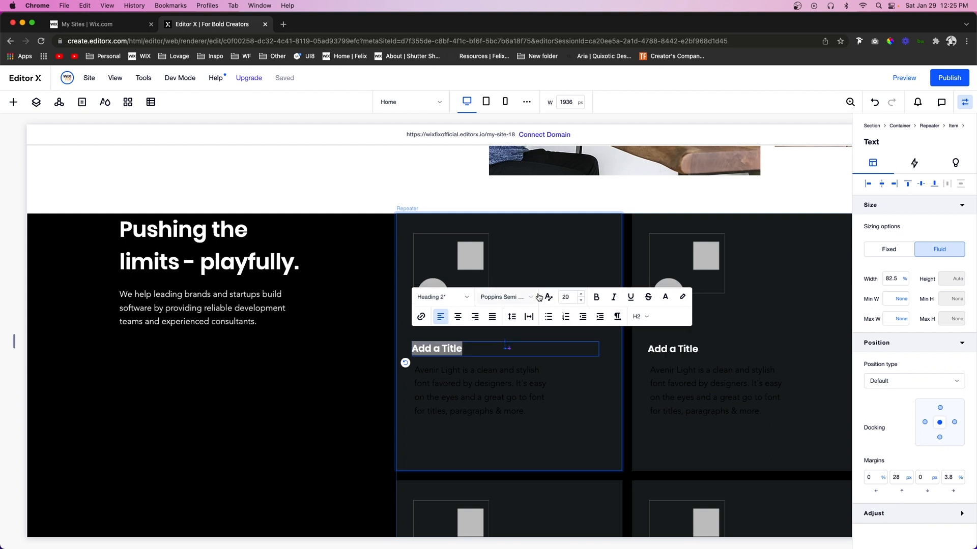
- Widen the card paragraph, paste the ecommerce copy into it, and colour it light grey
{"action": "left_click", "coordinate": [478, 395]}
{"action": "left_click_drag", "start_coordinate": [549, 392], "coordinate": [605, 391]}
{"action": "left_click_drag", "start_coordinate": [514, 390], "coordinate": [465, 389]}
{"action": "double_click", "coordinate": [465, 384]}
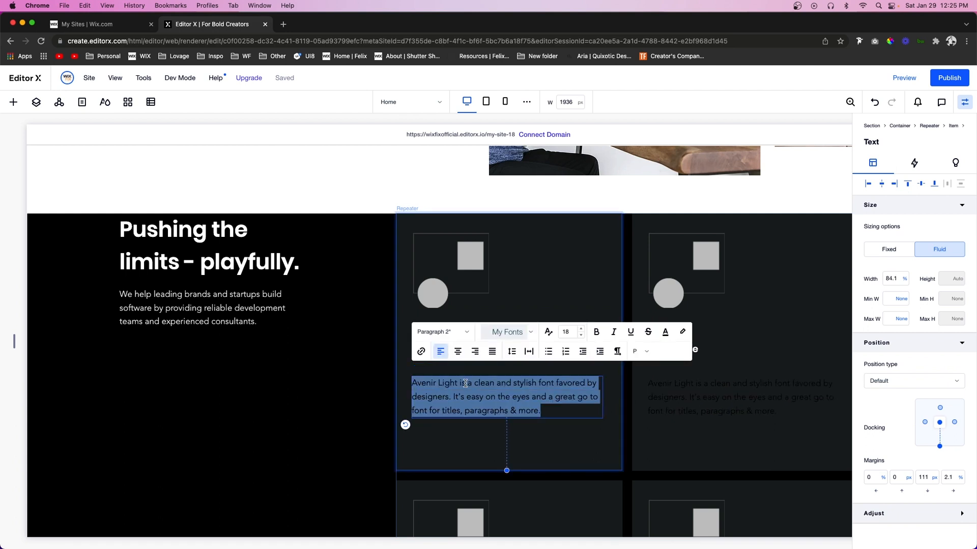
{"action": "key", "text": "BackSpace"}
{"action": "type", "text": "We’ve designed and built ecommerce experiences that have driven sales and increased order sizes for everything from socks, cosmetics, shoes and luxury apparel."}
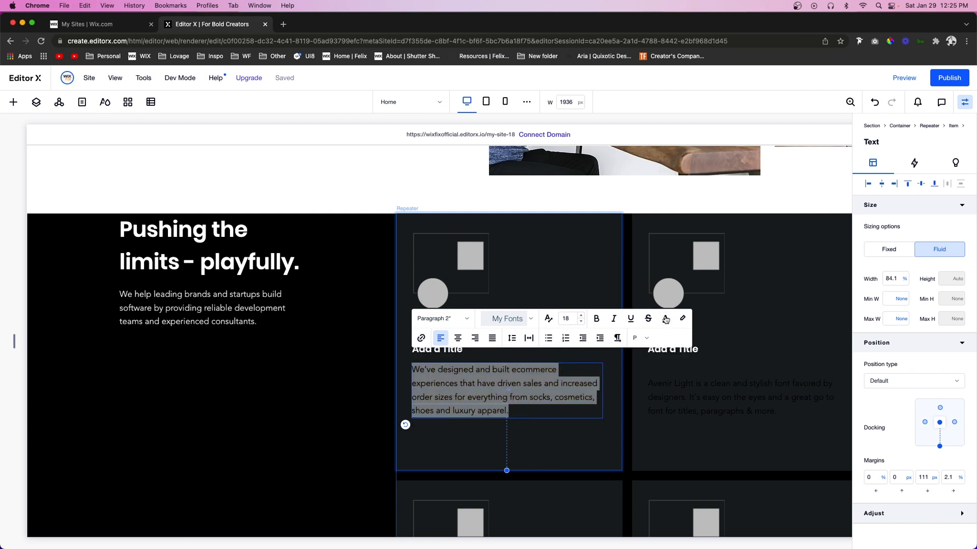
{"action": "left_click", "coordinate": [665, 319]}
{"action": "left_click", "coordinate": [630, 376]}
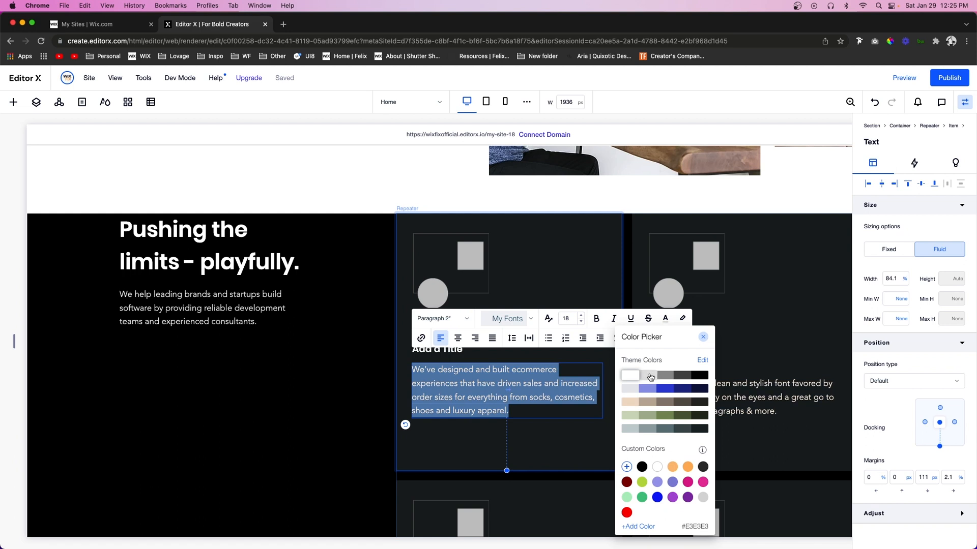
{"action": "left_click", "coordinate": [647, 375]}
{"action": "left_click", "coordinate": [548, 456]}
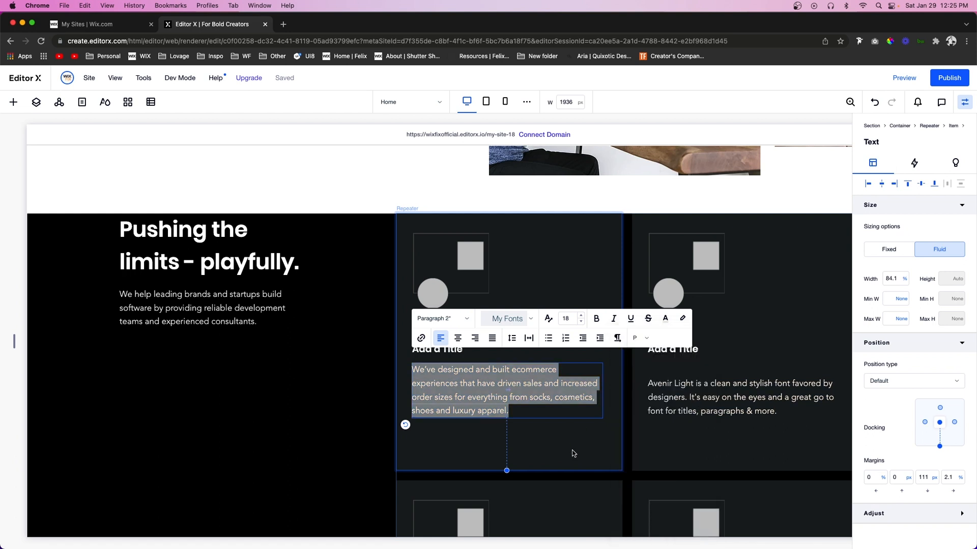
{"action": "left_click", "coordinate": [572, 453]}
- Nudge the paragraph lower, then select the title, paragraph and image together
{"action": "left_click_drag", "start_coordinate": [461, 405], "coordinate": [461, 407]}
{"action": "left_click_drag", "start_coordinate": [456, 372], "coordinate": [457, 373]}
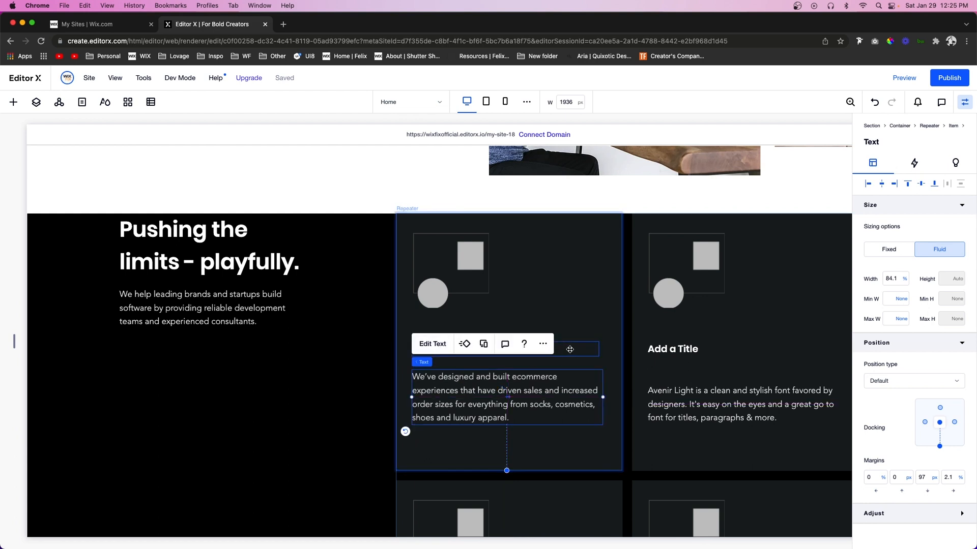
{"action": "left_click", "coordinate": [570, 349], "text": "shift"}
{"action": "left_click", "coordinate": [472, 273], "text": "shift"}
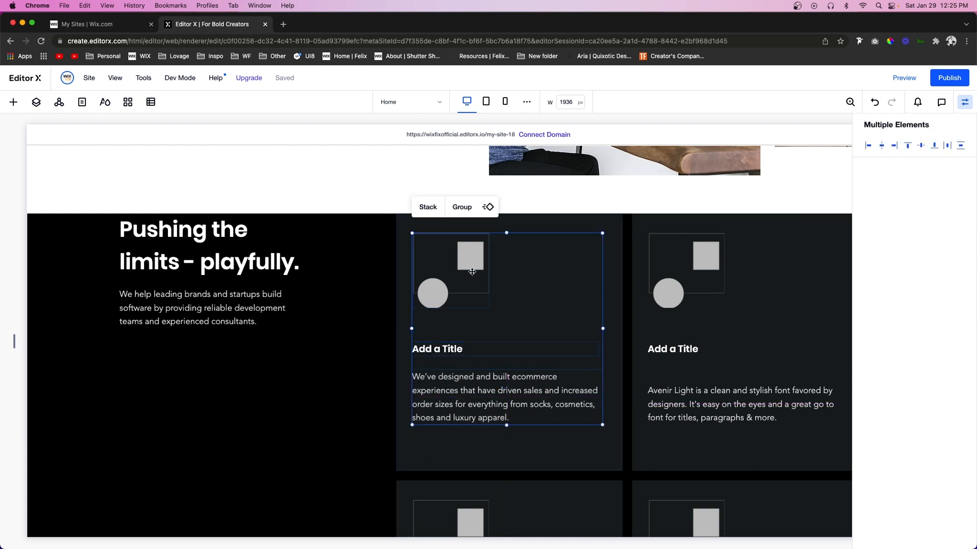
- Stack the card's image, title and paragraph; give the image 50 px and title 30 px bottom margins
{"action": "left_click", "coordinate": [428, 207]}
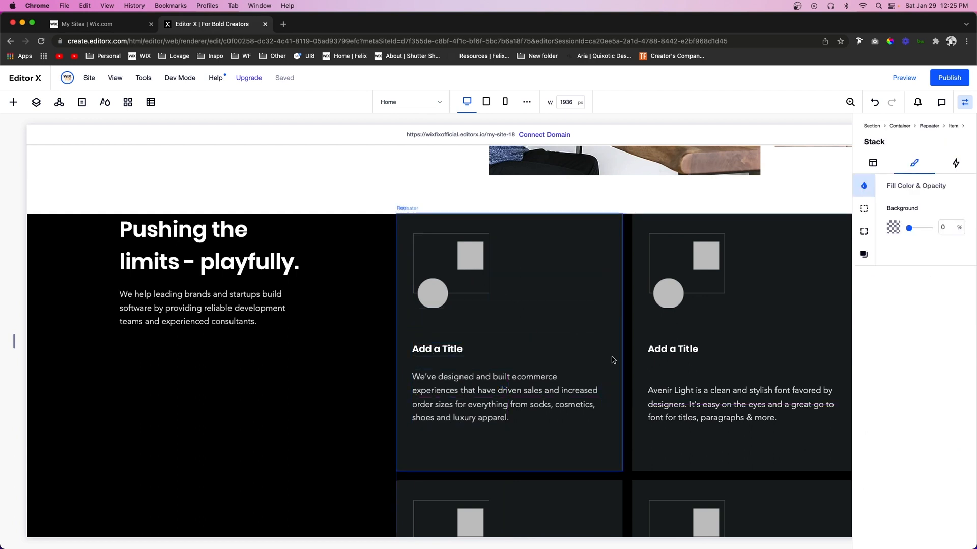
{"action": "left_click", "coordinate": [458, 251]}
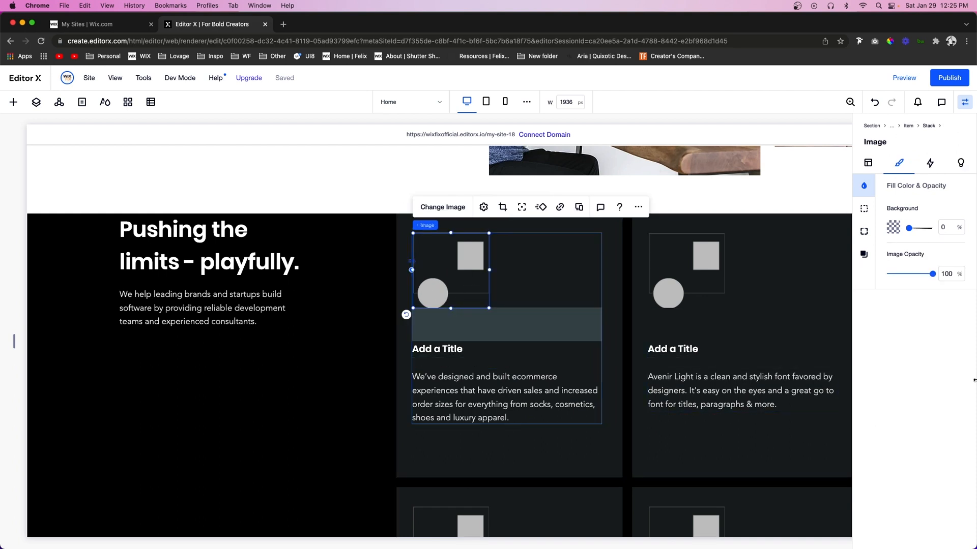
{"action": "left_click", "coordinate": [868, 162]}
{"action": "left_click", "coordinate": [923, 505]}
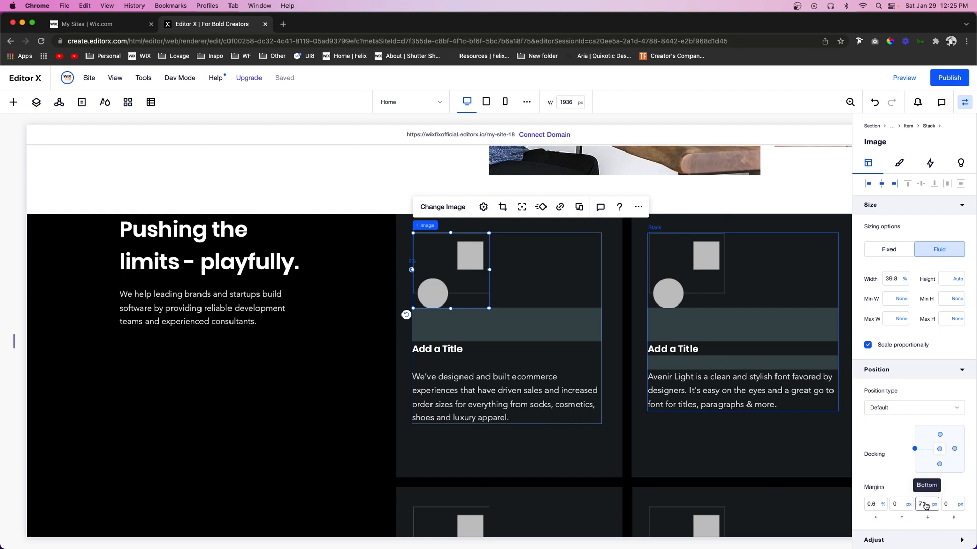
{"action": "type", "text": "71"}
{"action": "double_click", "coordinate": [924, 506]}
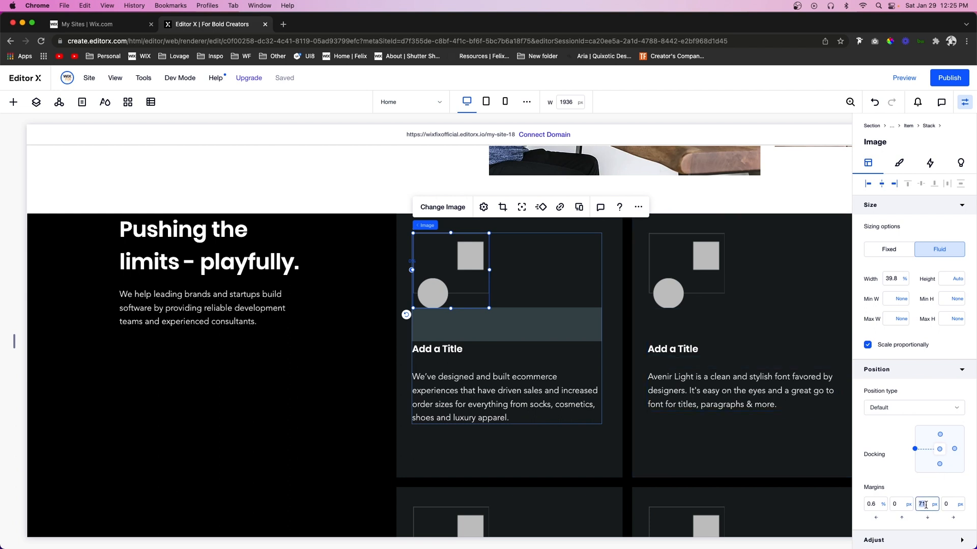
{"action": "key", "text": "Return"}
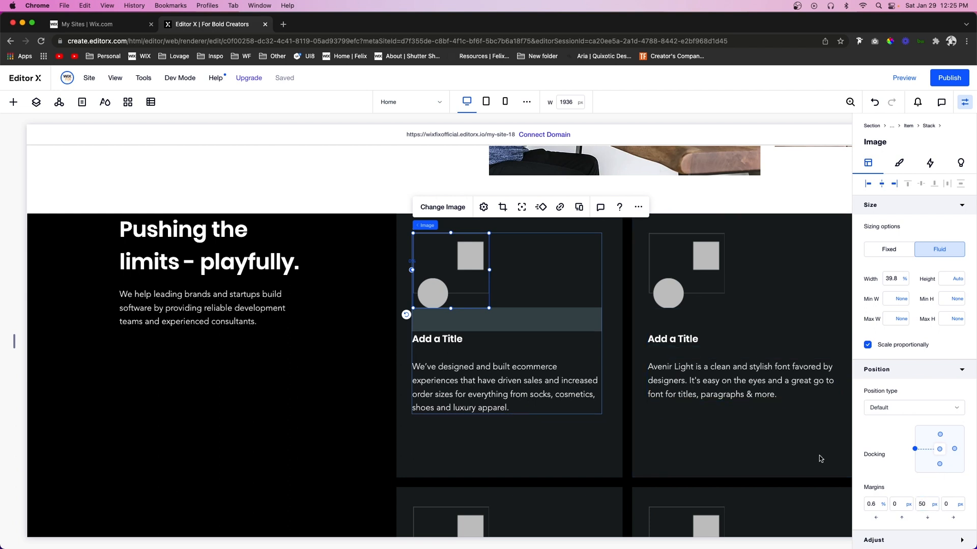
{"action": "left_click", "coordinate": [469, 344]}
{"action": "left_click", "coordinate": [923, 478]}
{"action": "key", "text": "Return"}
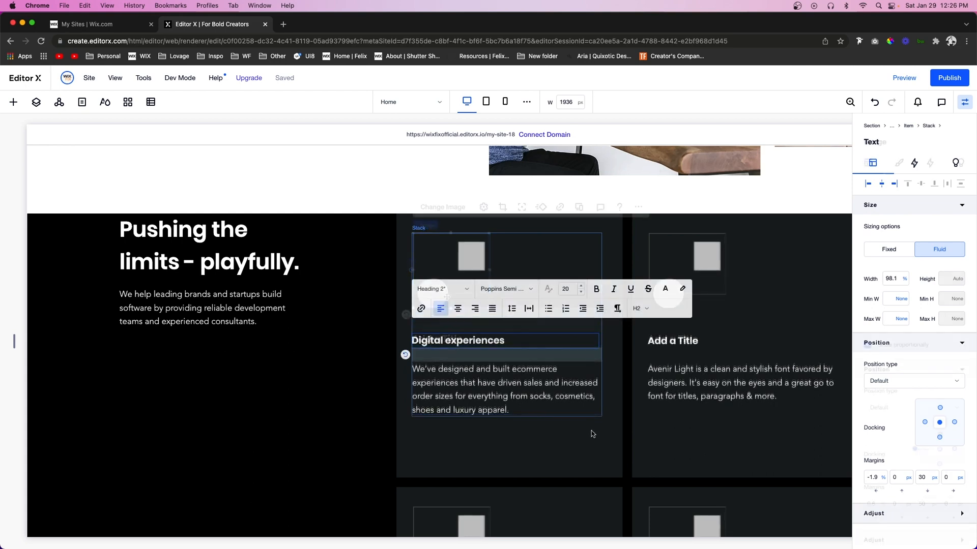
- Set the card's inner stack margins to 40/40/0/40 px
{"action": "left_click", "coordinate": [601, 432]}
{"action": "scroll", "coordinate": [615, 260], "scroll_direction": "right", "scroll_amount": 5}
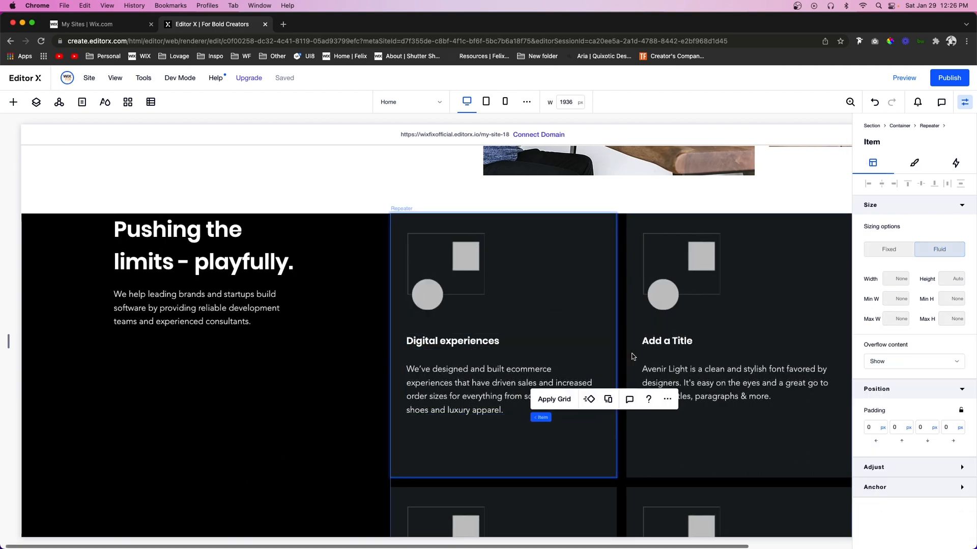
{"action": "scroll", "coordinate": [583, 330], "scroll_direction": "down", "scroll_amount": 3}
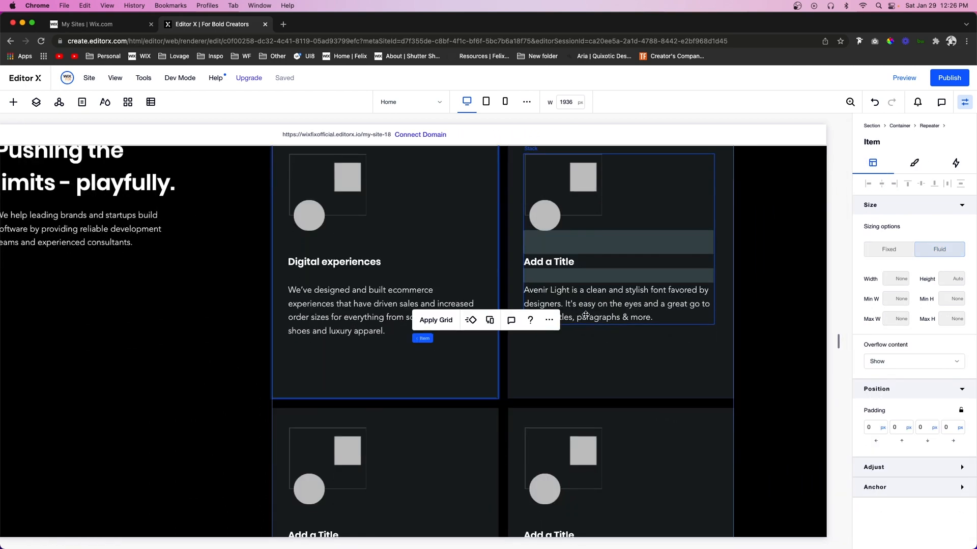
{"action": "scroll", "coordinate": [368, 440], "scroll_direction": "up", "scroll_amount": 4}
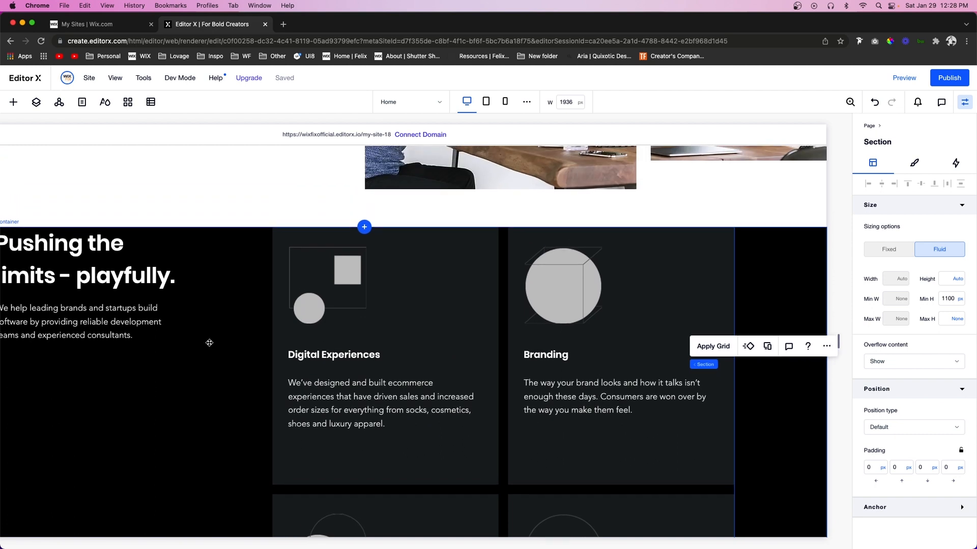
{"action": "left_click", "coordinate": [236, 342]}
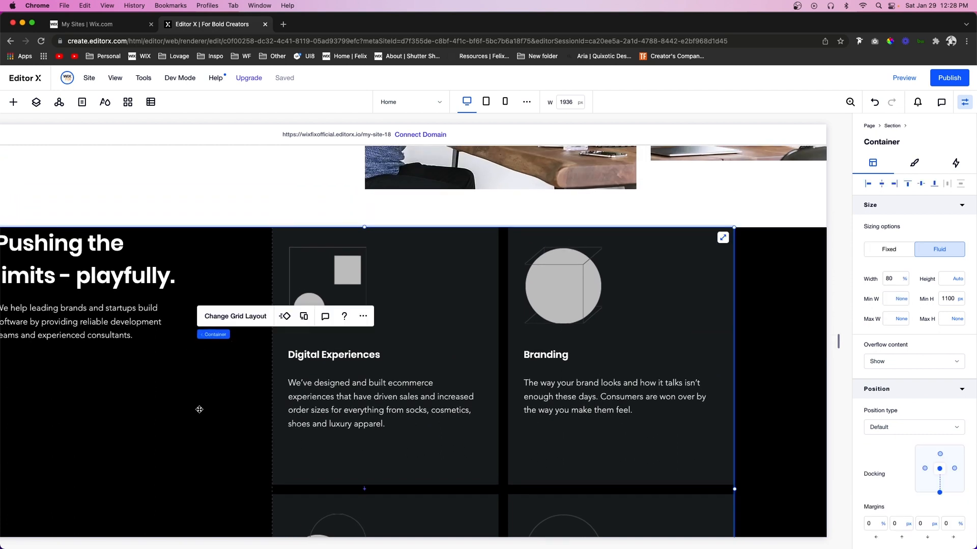
{"action": "scroll", "coordinate": [200, 409], "scroll_direction": "down", "scroll_amount": 5}
{"action": "scroll", "coordinate": [200, 410], "scroll_direction": "up", "scroll_amount": 2}
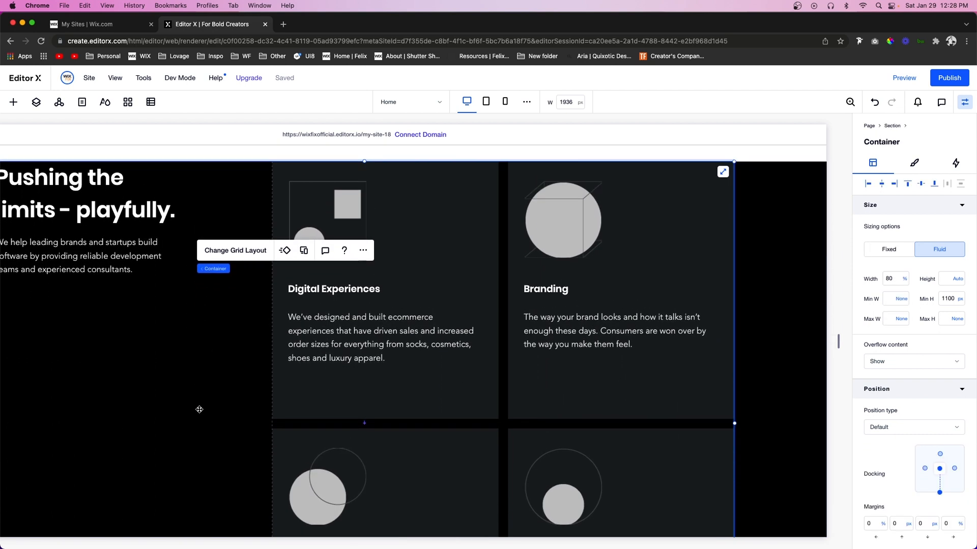
{"action": "left_click", "coordinate": [420, 288]}
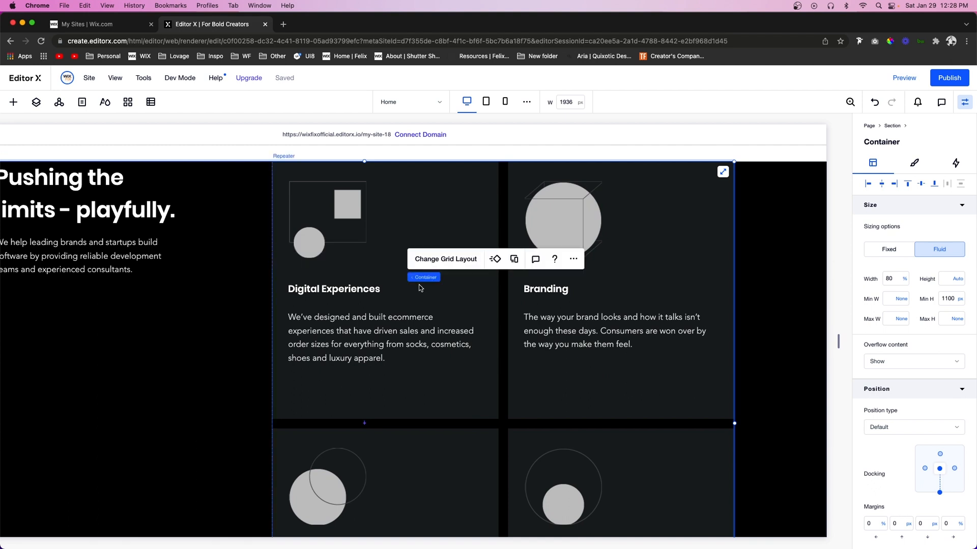
{"action": "left_click", "coordinate": [331, 290]}
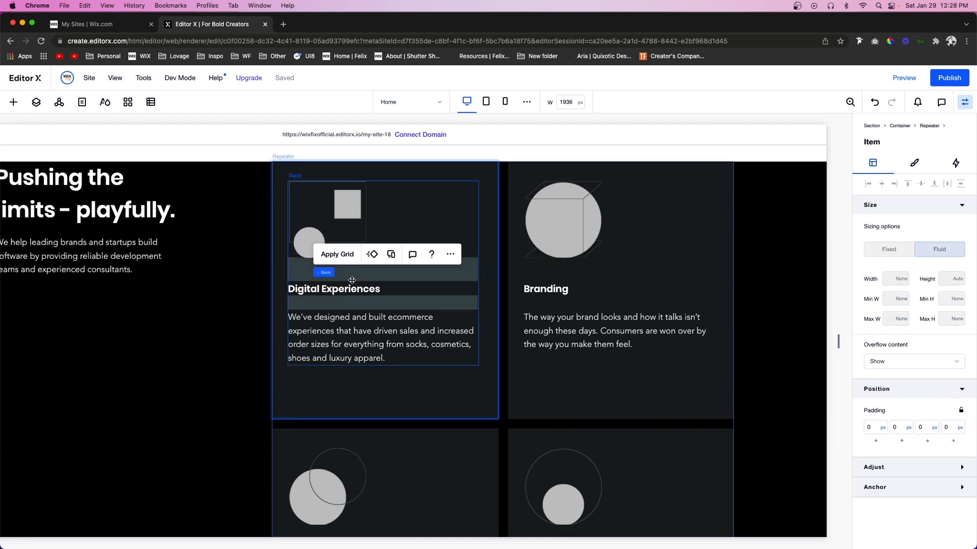
{"action": "left_click", "coordinate": [361, 278]}
{"action": "scroll", "coordinate": [890, 431], "scroll_direction": "down", "scroll_amount": 3}
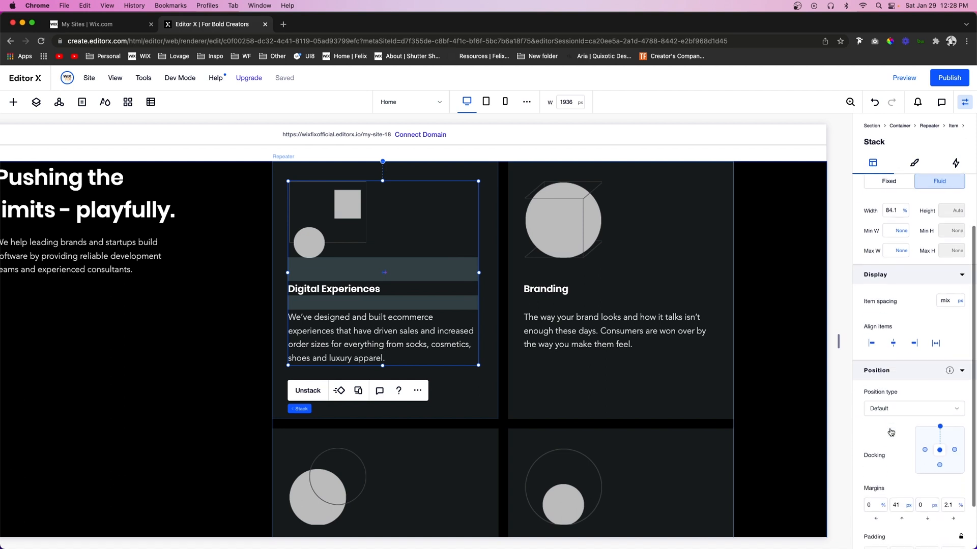
{"action": "left_click", "coordinate": [875, 450]}
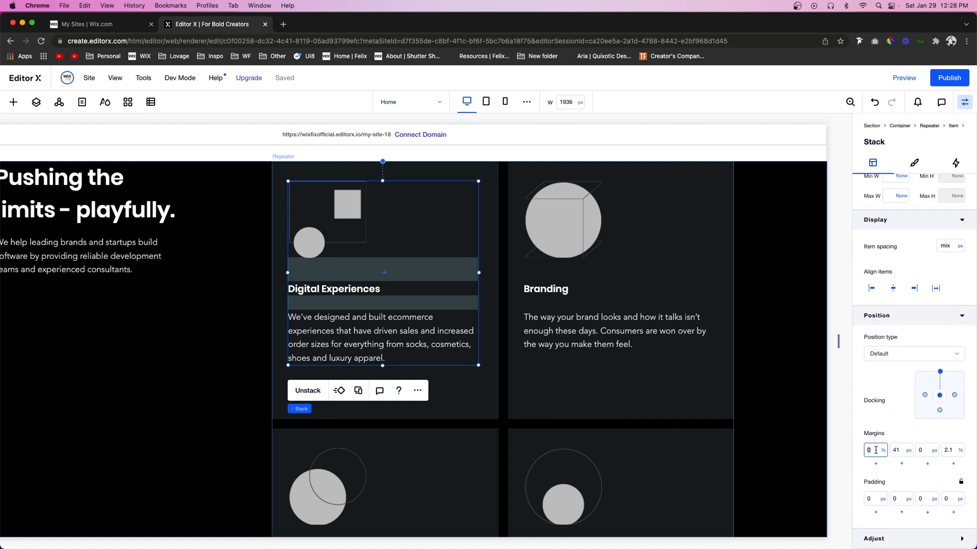
{"action": "key", "text": "Return"}
{"action": "scroll", "coordinate": [467, 397], "scroll_direction": "down", "scroll_amount": 5}
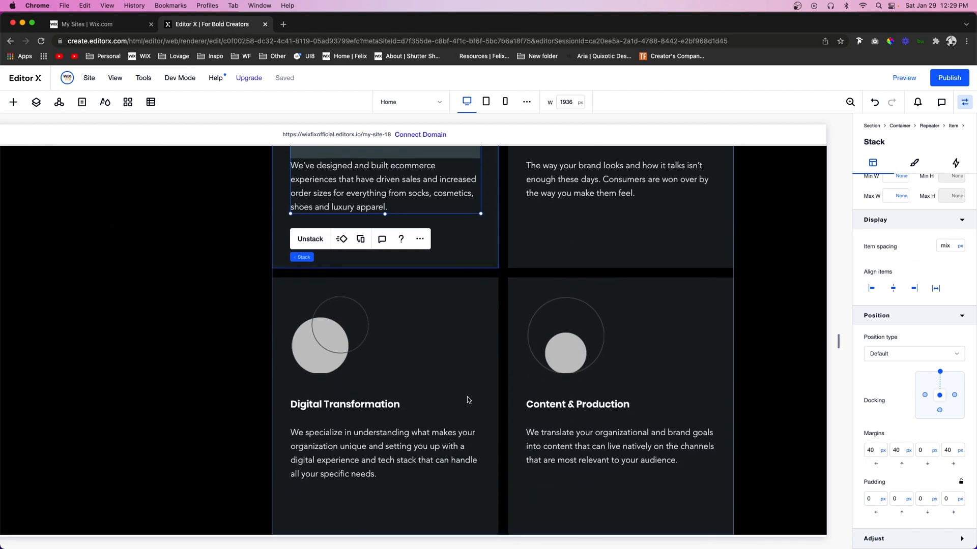
{"action": "scroll", "coordinate": [467, 401], "scroll_direction": "up", "scroll_amount": 3}
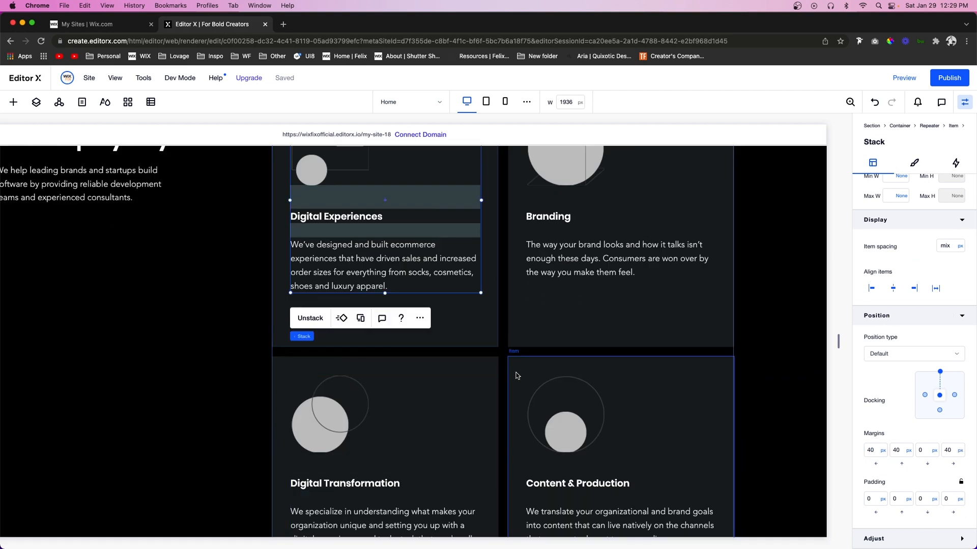
- Give the repeater a 200 px minimum row height and keep rows equal
{"action": "left_click", "coordinate": [503, 356]}
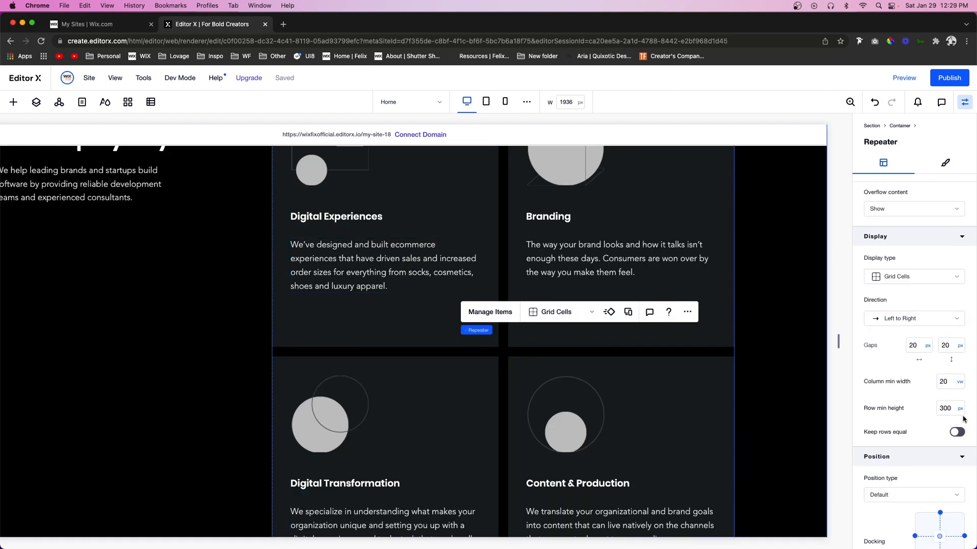
{"action": "left_click", "coordinate": [952, 412]}
{"action": "type", "text": "200"}
{"action": "key", "text": "Return"}
{"action": "left_click", "coordinate": [958, 436]}
{"action": "scroll", "coordinate": [124, 353], "scroll_direction": "up", "scroll_amount": 3}
{"action": "left_click", "coordinate": [134, 359]}
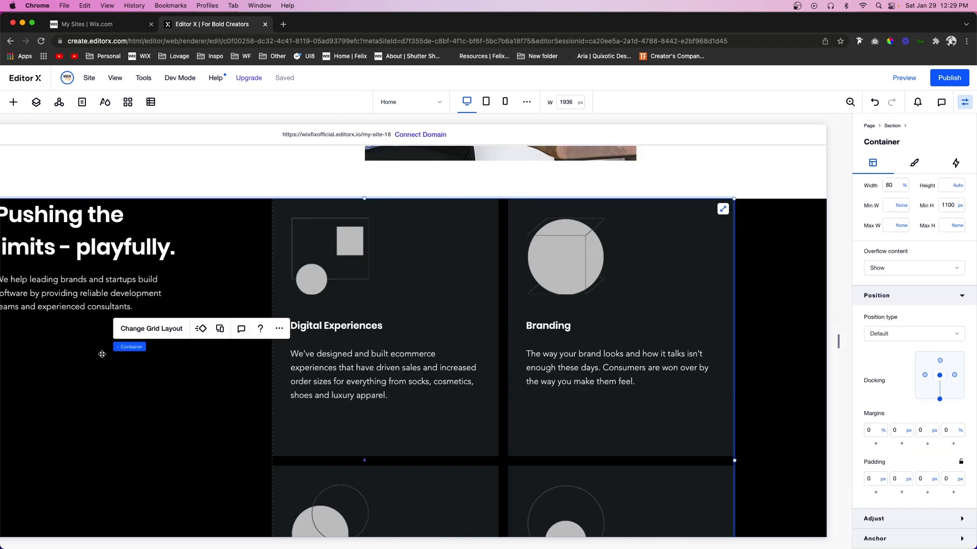
- Enter advanced grid mode for the hero container and set the row minimum to 900 px
{"action": "left_click", "coordinate": [151, 330]}
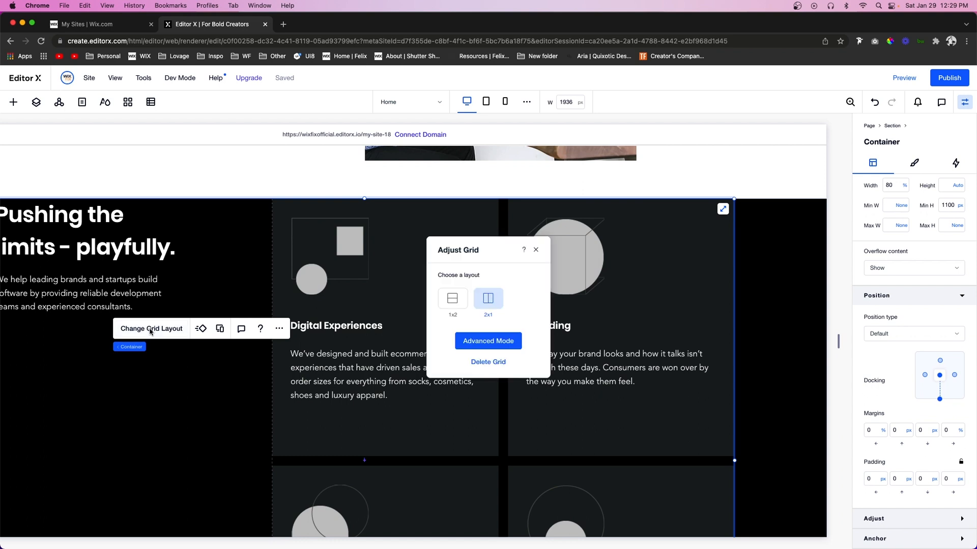
{"action": "left_click", "coordinate": [486, 342]}
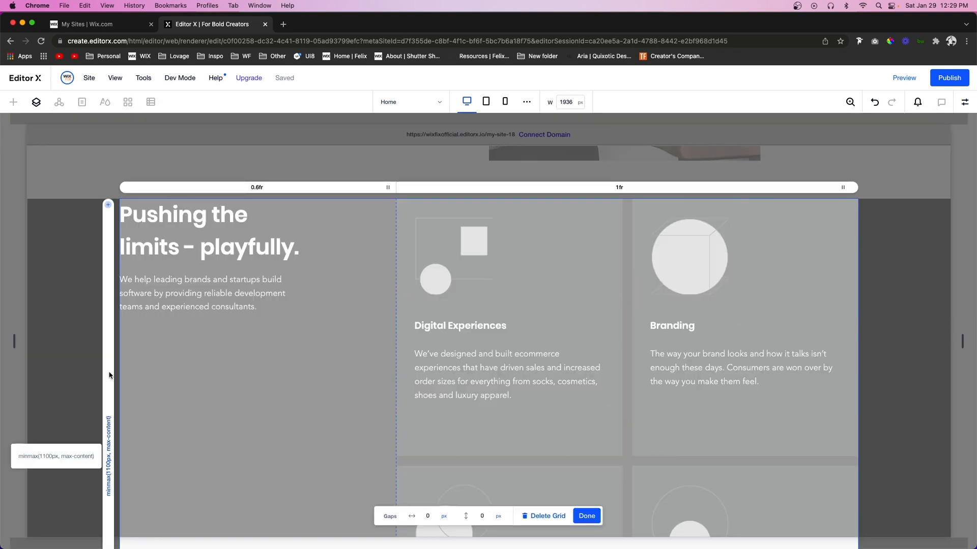
{"action": "left_click", "coordinate": [108, 447]}
{"action": "left_click", "coordinate": [141, 439]}
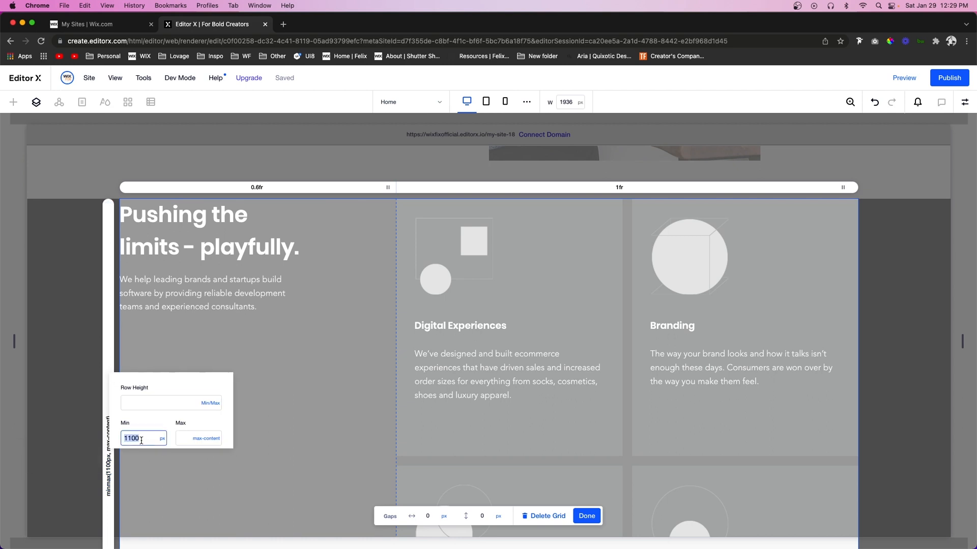
{"action": "type", "text": "90"}
{"action": "key", "text": "Return"}
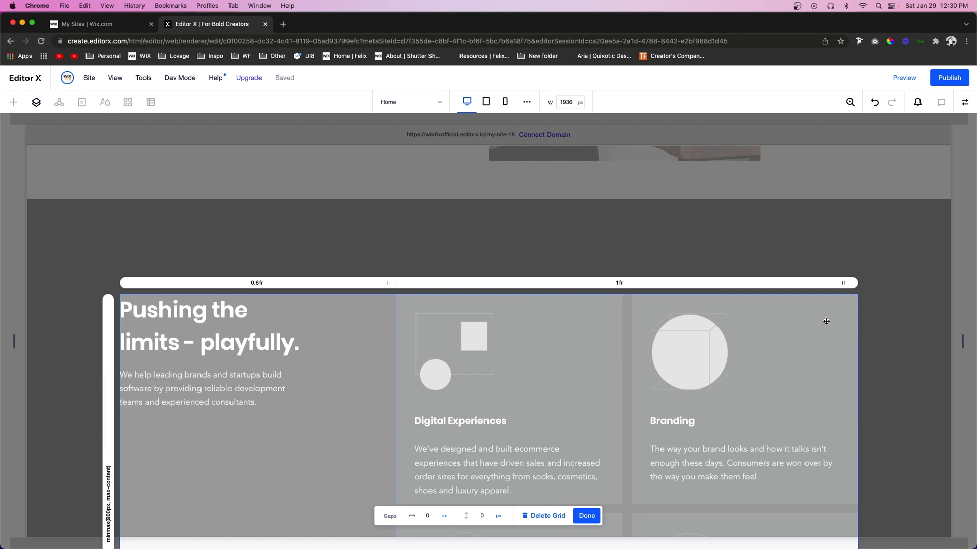
- Change the grid row minimum to Min Content, giving minmax(min-content, max-content)
{"action": "scroll", "coordinate": [824, 320], "scroll_direction": "down", "scroll_amount": 5}
{"action": "scroll", "coordinate": [826, 321], "scroll_direction": "up", "scroll_amount": 2}
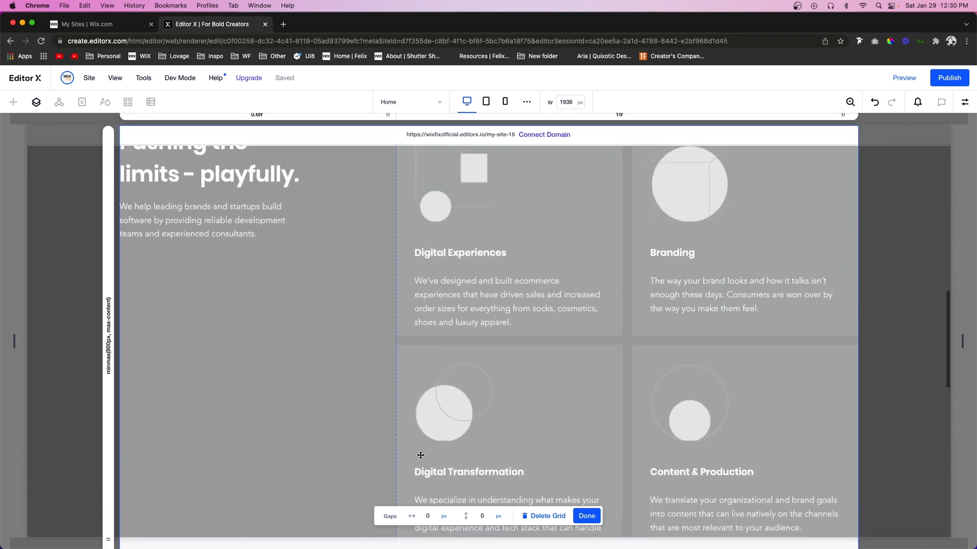
{"action": "left_click", "coordinate": [108, 336]}
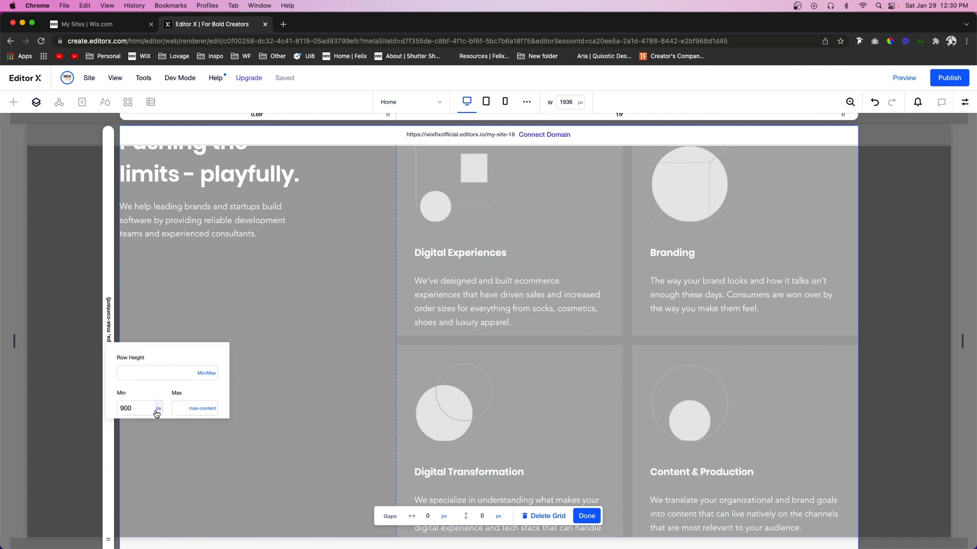
{"action": "left_click", "coordinate": [157, 409]}
{"action": "left_click", "coordinate": [179, 496]}
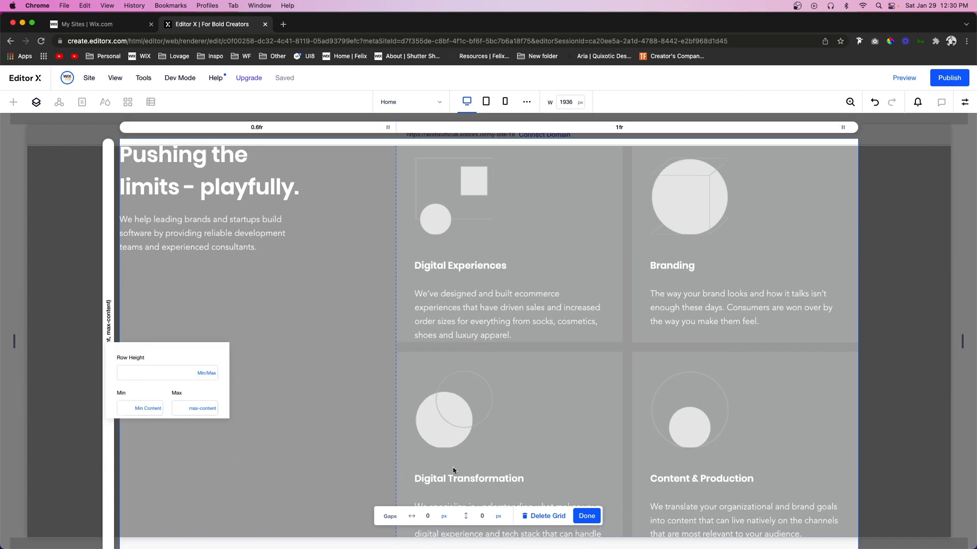
{"action": "left_click", "coordinate": [586, 518]}
{"action": "left_click", "coordinate": [586, 517]}
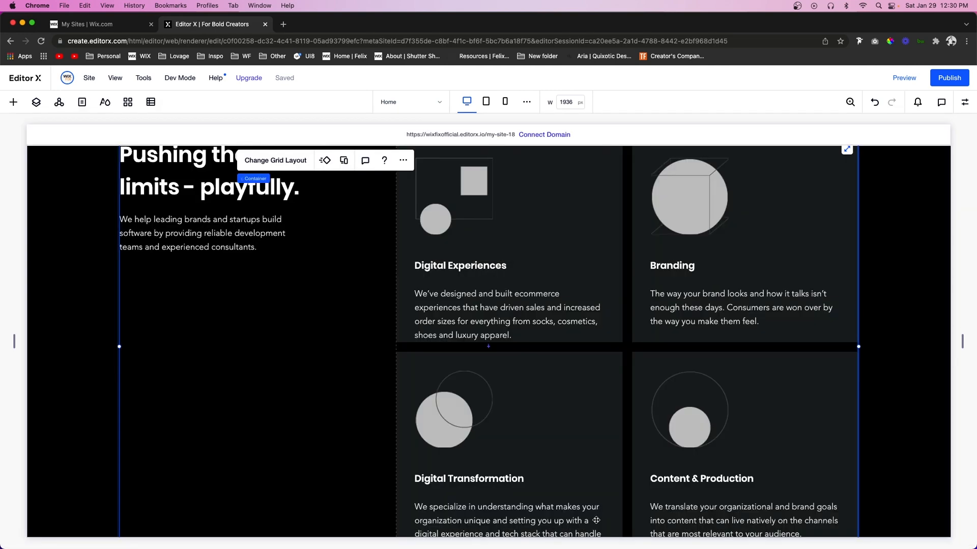
- Give the first service card's inner text stack a 40 px bottom margin
{"action": "scroll", "coordinate": [550, 321], "scroll_direction": "up", "scroll_amount": 3}
{"action": "scroll", "coordinate": [578, 333], "scroll_direction": "down", "scroll_amount": 1}
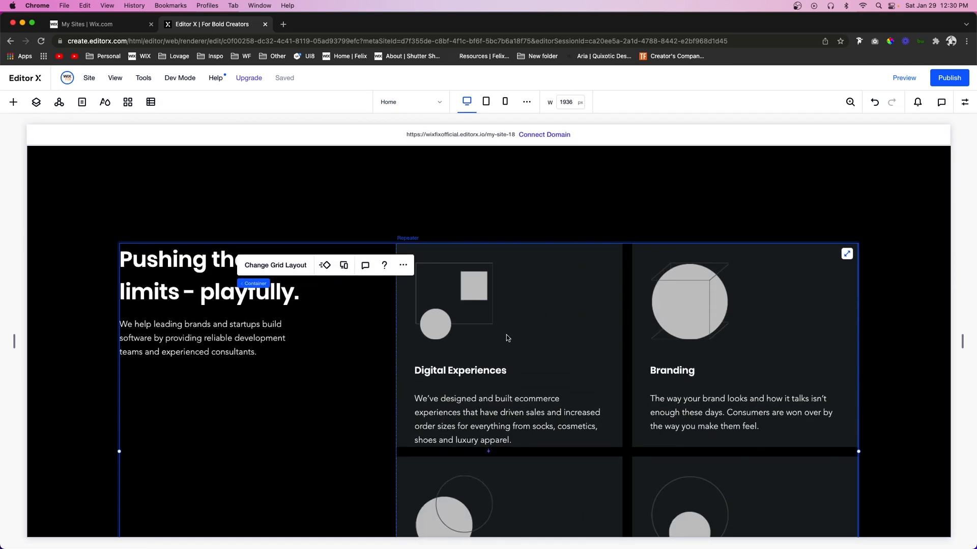
{"action": "left_click", "coordinate": [444, 356]}
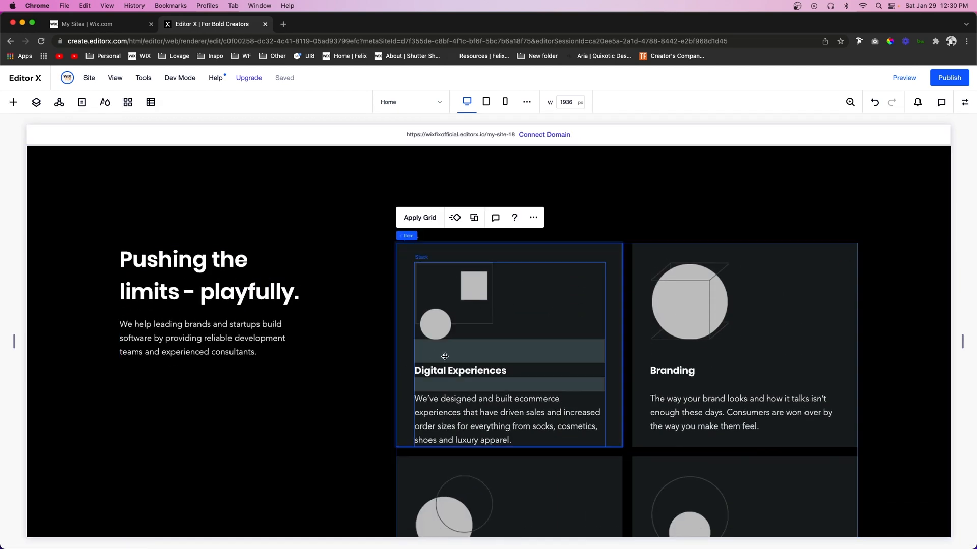
{"action": "left_click", "coordinate": [462, 357]}
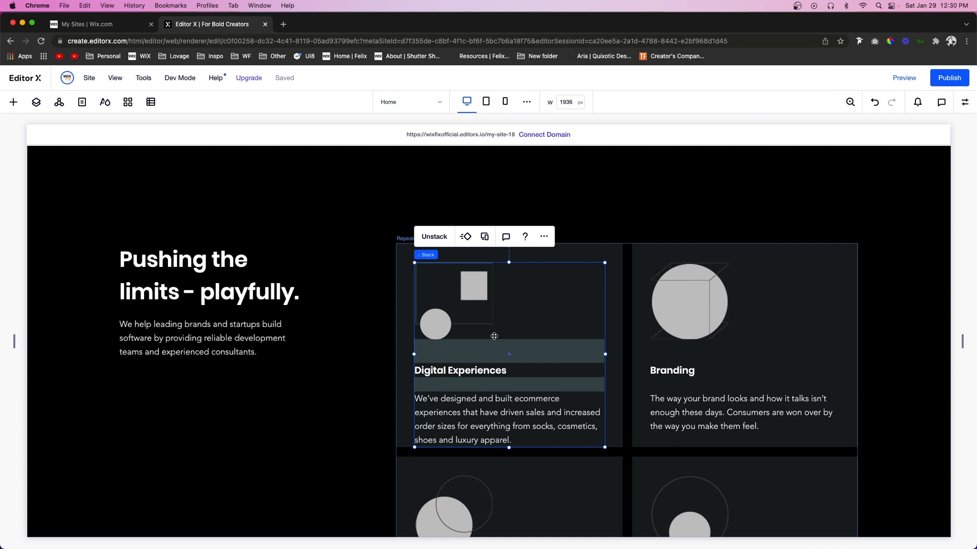
{"action": "left_click", "coordinate": [964, 104]}
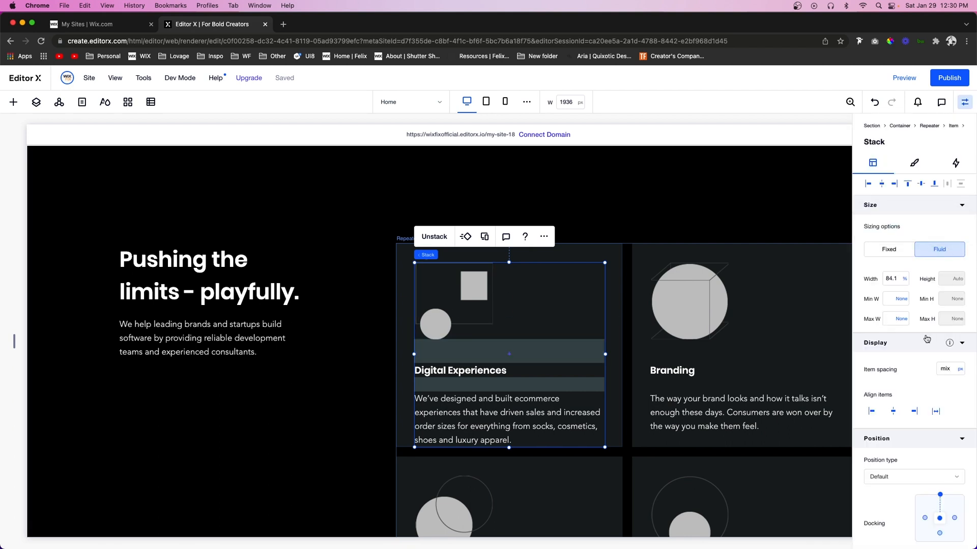
{"action": "scroll", "coordinate": [927, 339], "scroll_direction": "down", "scroll_amount": 5}
{"action": "left_click", "coordinate": [925, 450]}
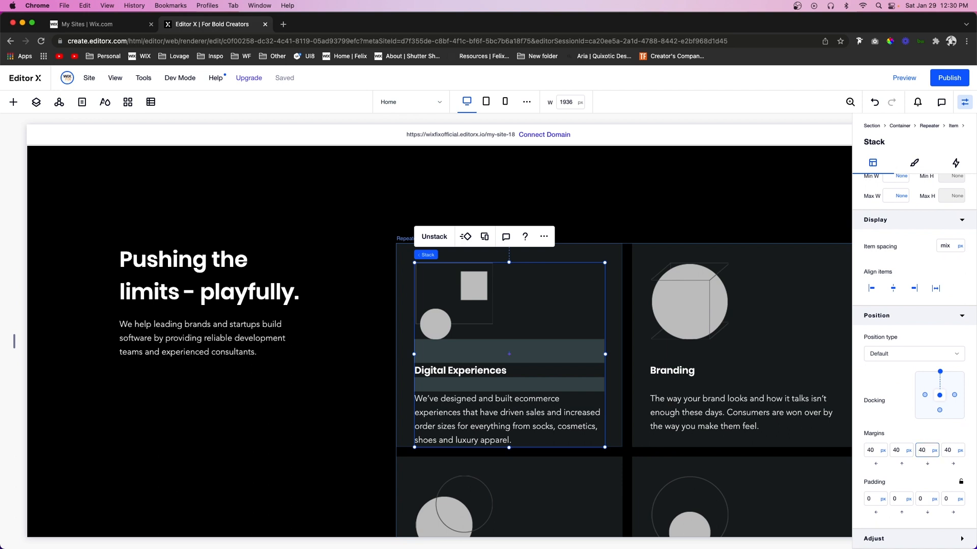
{"action": "key", "text": "Return"}
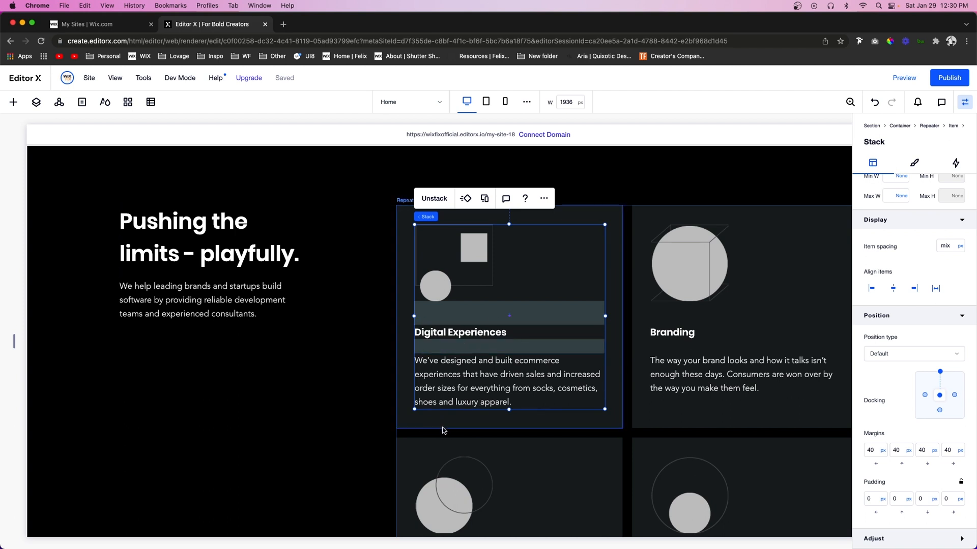
- Set the hero container's bottom margin to 80 px
{"action": "left_click", "coordinate": [264, 249]}
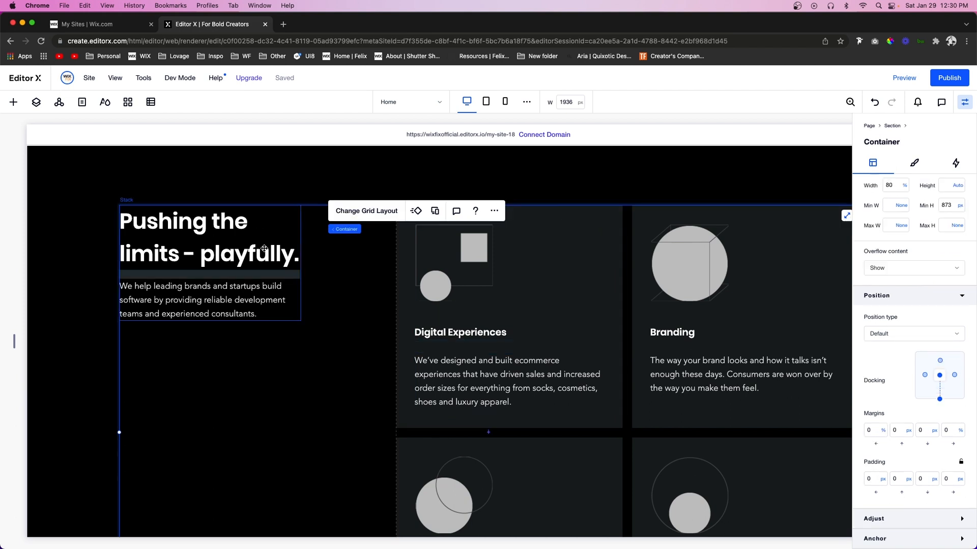
{"action": "left_click", "coordinate": [899, 433]}
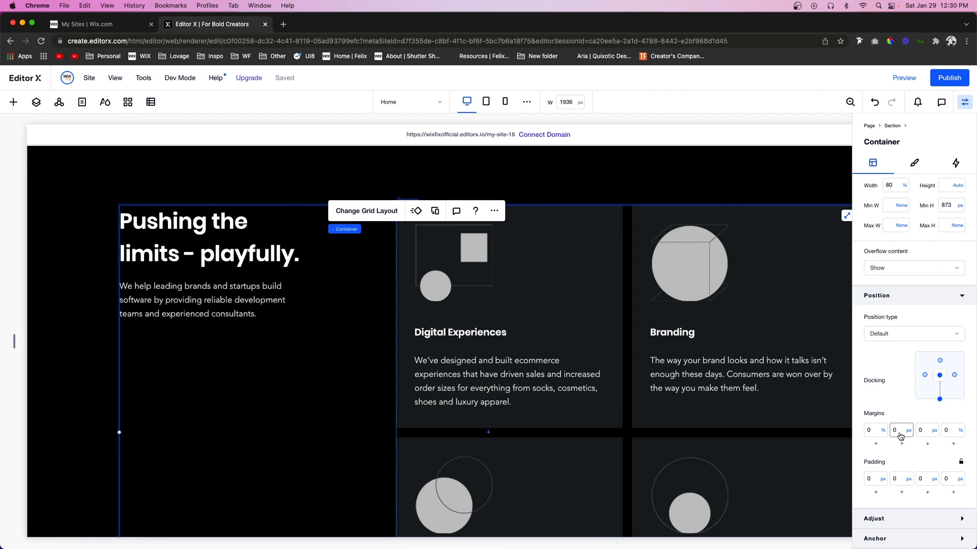
{"action": "key", "text": "Tab"}
{"action": "key", "text": "Return"}
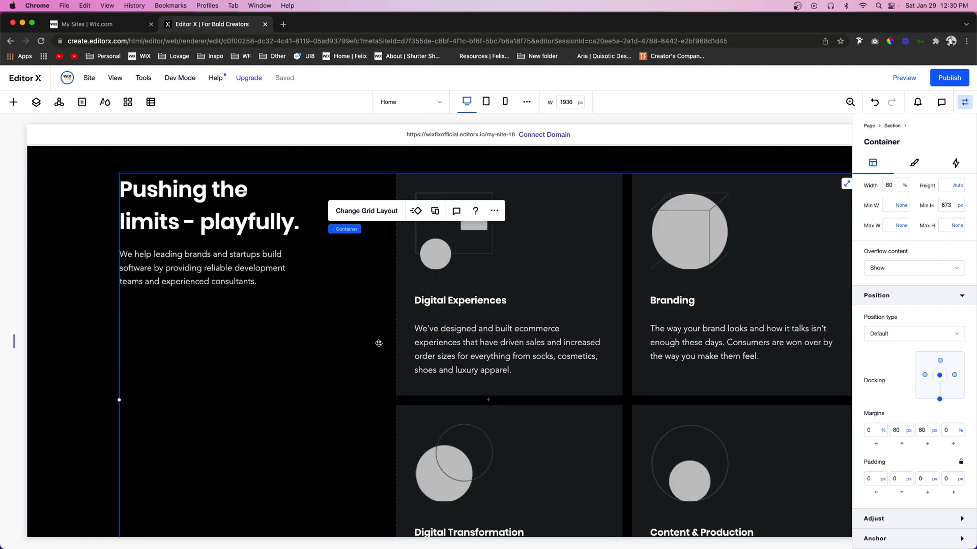
- Remove the black section's minimum height
{"action": "left_click", "coordinate": [74, 284]}
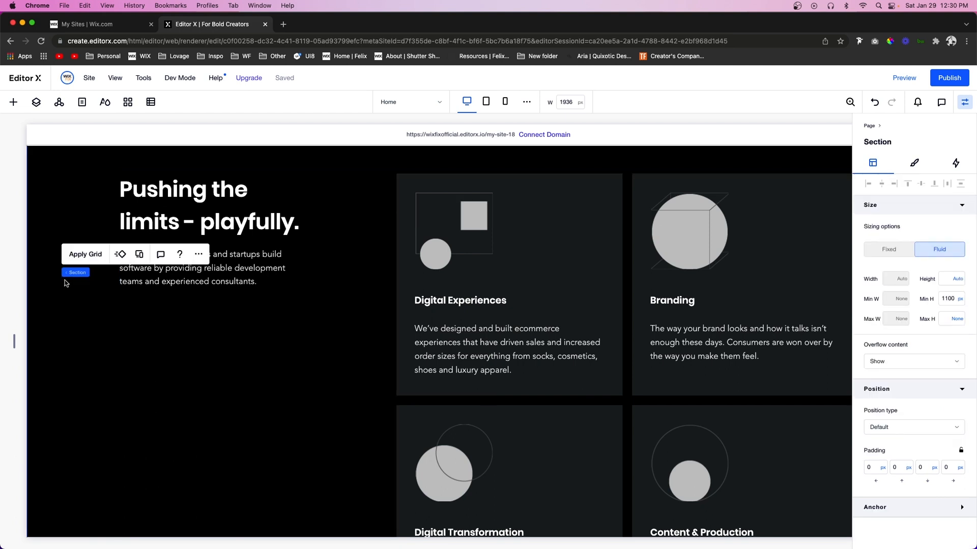
{"action": "left_click", "coordinate": [960, 300]}
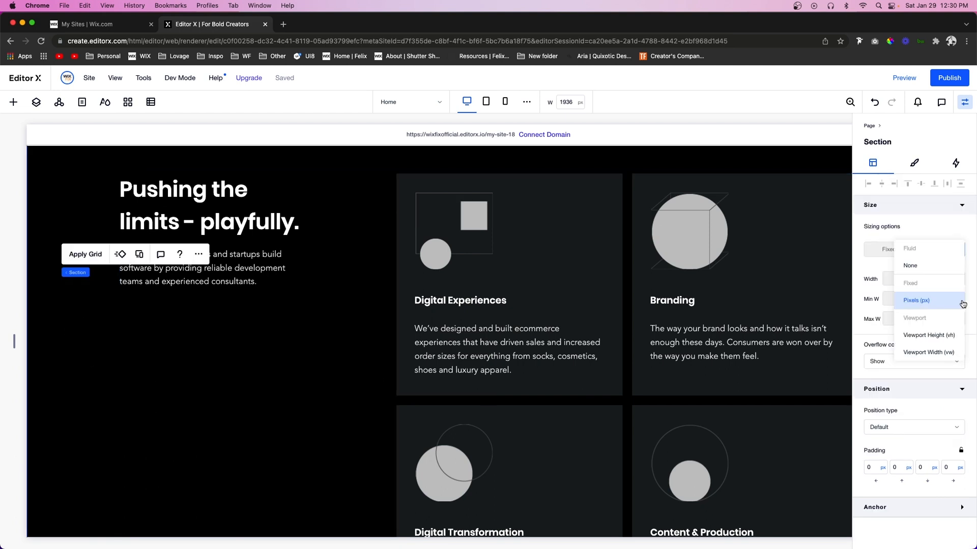
{"action": "left_click", "coordinate": [926, 272]}
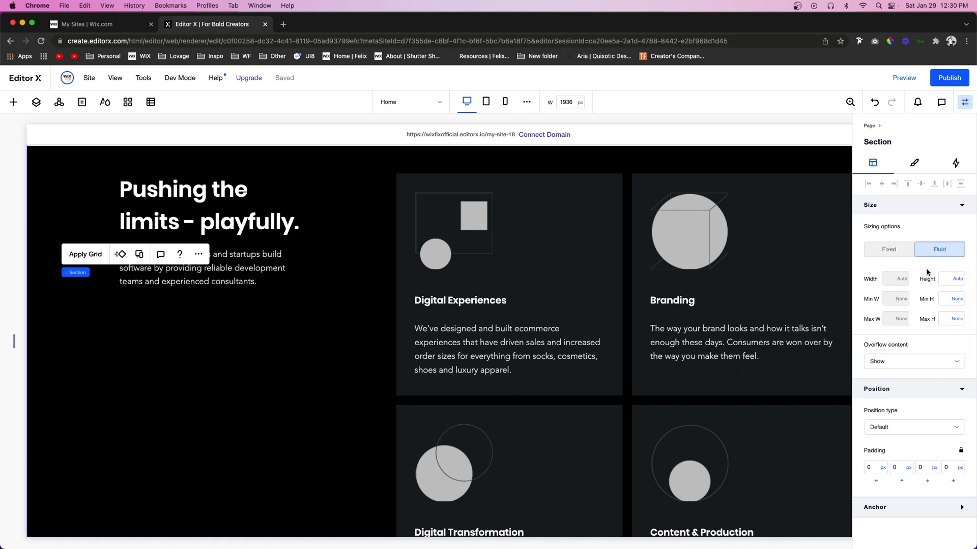
{"action": "scroll", "coordinate": [322, 372], "scroll_direction": "up", "scroll_amount": 3}
{"action": "scroll", "coordinate": [327, 438], "scroll_direction": "down", "scroll_amount": 8}
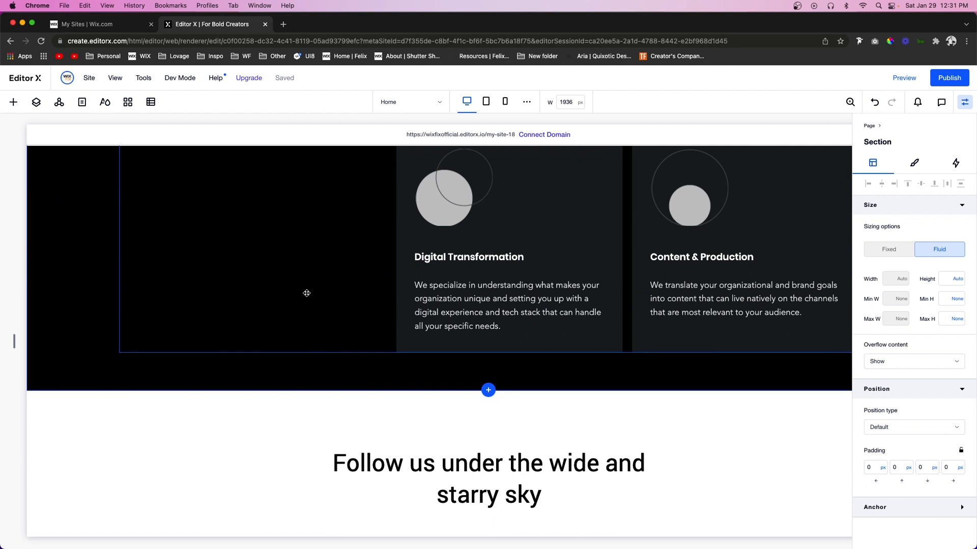
- Give the black container 120 px top and bottom margins
{"action": "left_click", "coordinate": [307, 293]}
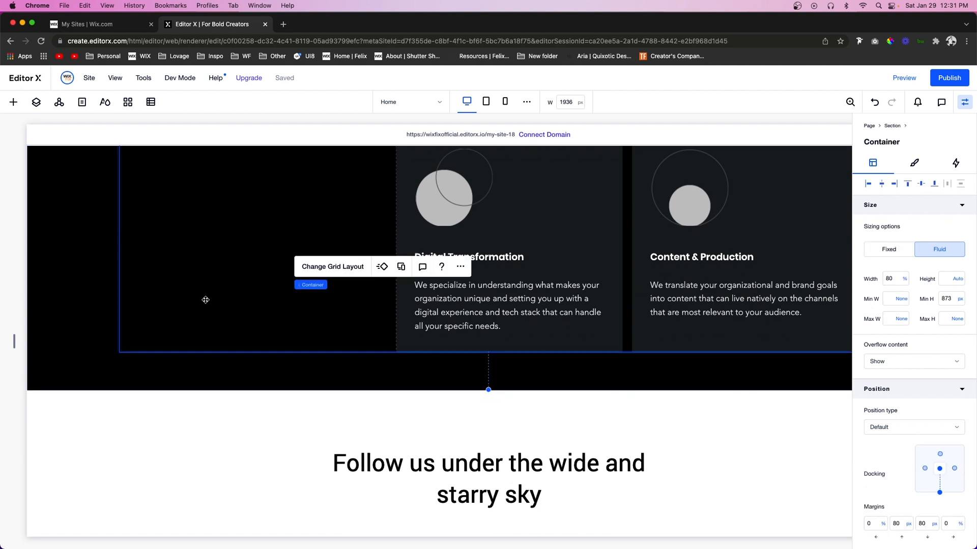
{"action": "scroll", "coordinate": [881, 407], "scroll_direction": "down", "scroll_amount": 3}
{"action": "left_click", "coordinate": [897, 429]}
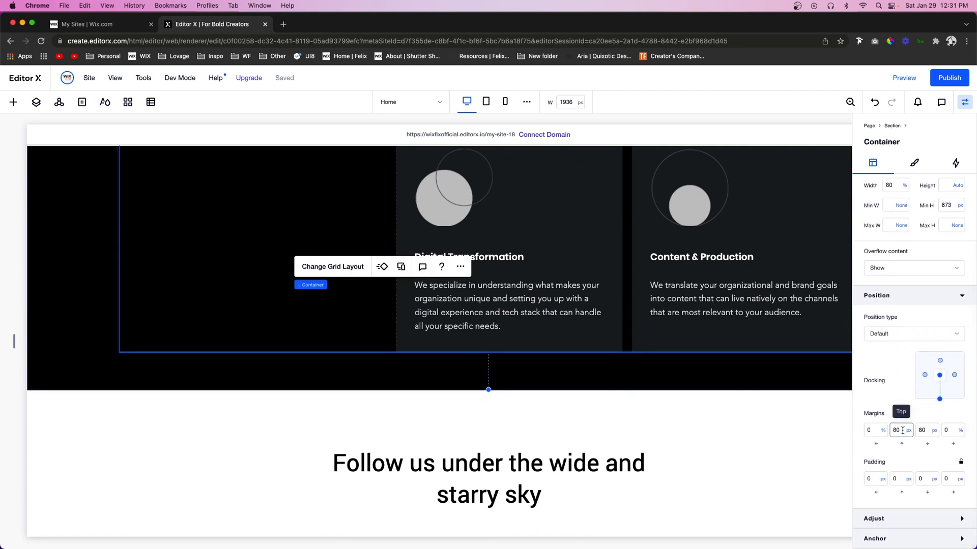
{"action": "type", "text": "120"}
{"action": "key", "text": "Tab"}
{"action": "type", "text": "120"}
{"action": "key", "text": "Tab"}
{"action": "scroll", "coordinate": [355, 320], "scroll_direction": "up", "scroll_amount": 6}
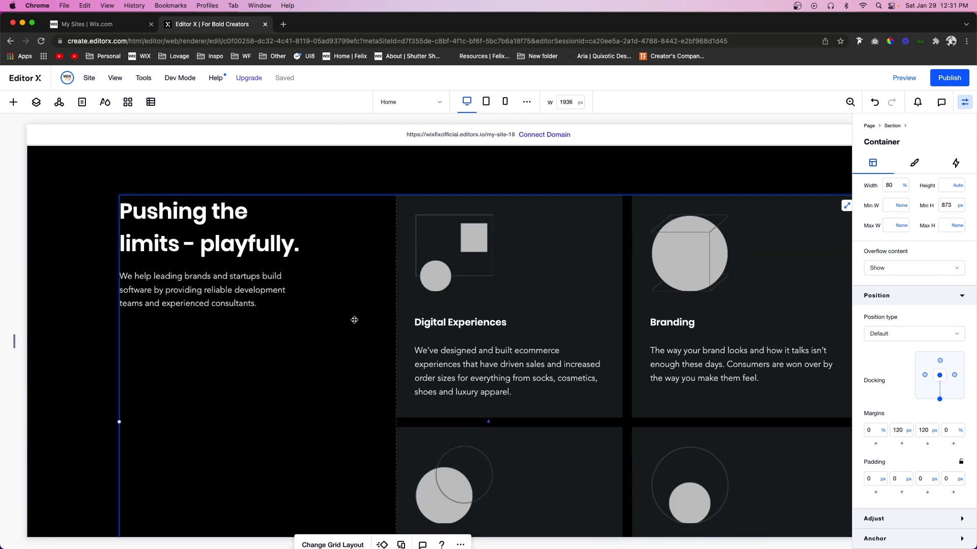
{"action": "scroll", "coordinate": [354, 320], "scroll_direction": "down", "scroll_amount": 3}
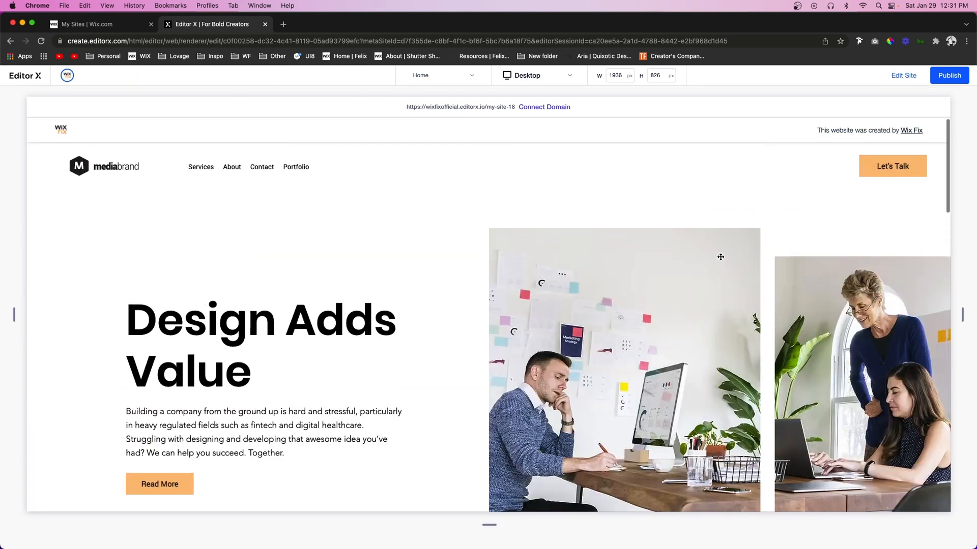
{"action": "scroll", "coordinate": [721, 257], "scroll_direction": "down", "scroll_amount": 2}
{"action": "scroll", "coordinate": [543, 236], "scroll_direction": "up", "scroll_amount": 1}
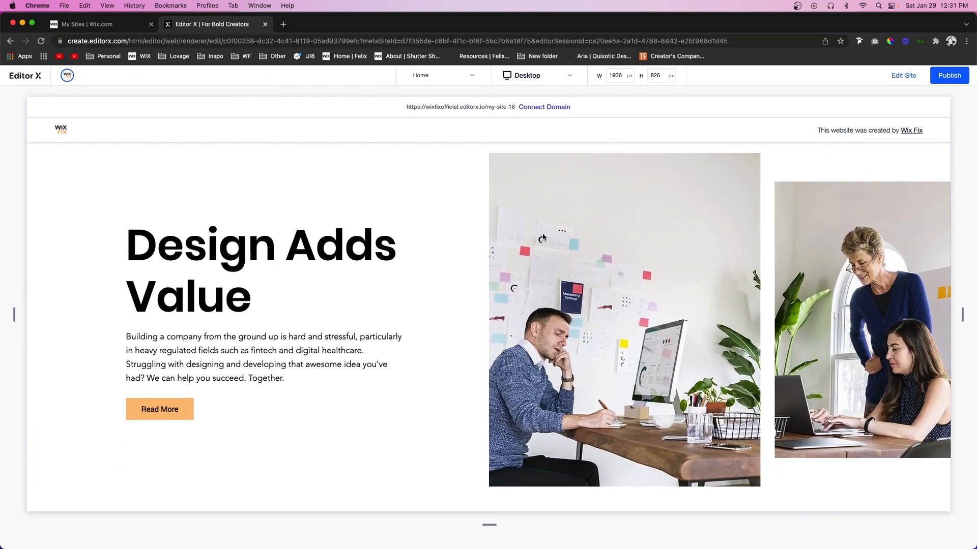
{"action": "scroll", "coordinate": [543, 237], "scroll_direction": "down", "scroll_amount": 8}
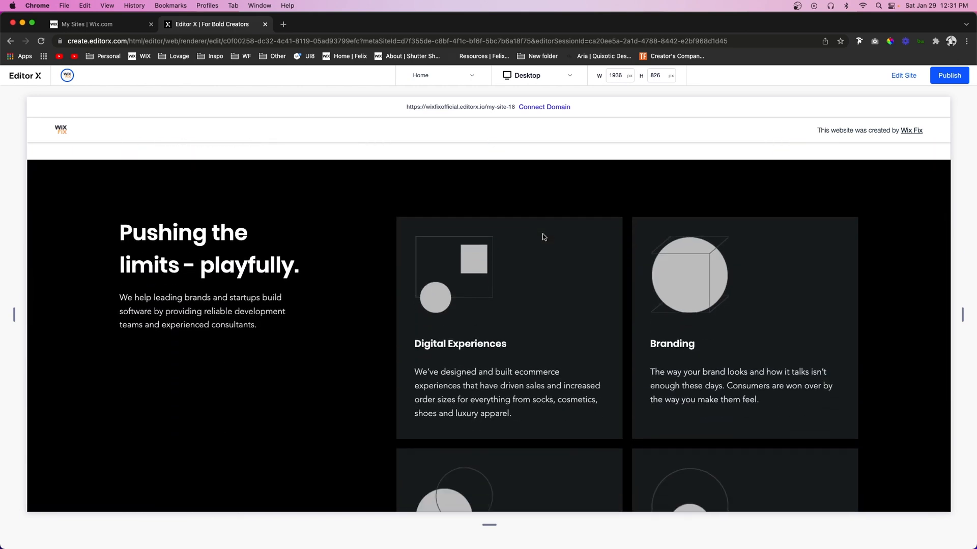
{"action": "scroll", "coordinate": [543, 237], "scroll_direction": "down", "scroll_amount": 2}
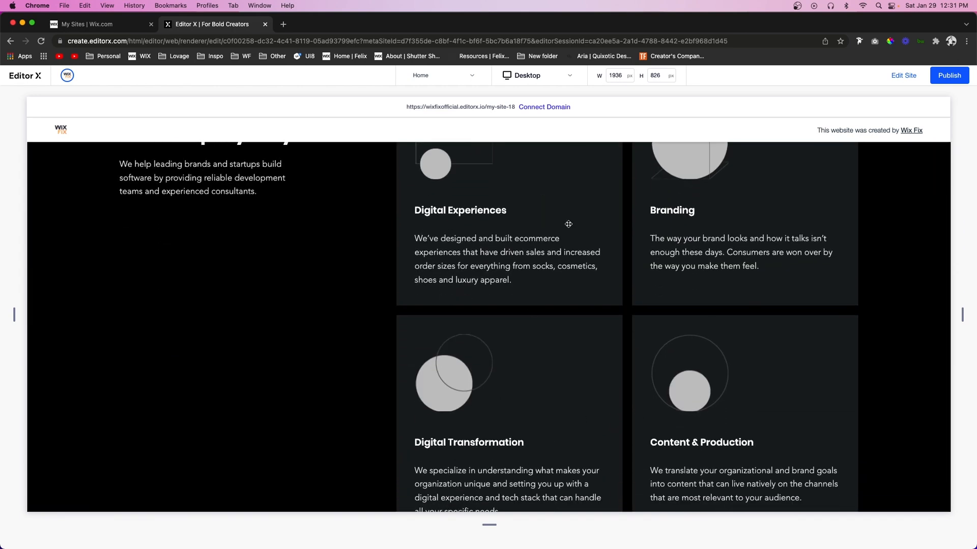
{"action": "scroll", "coordinate": [304, 360], "scroll_direction": "down", "scroll_amount": 10}
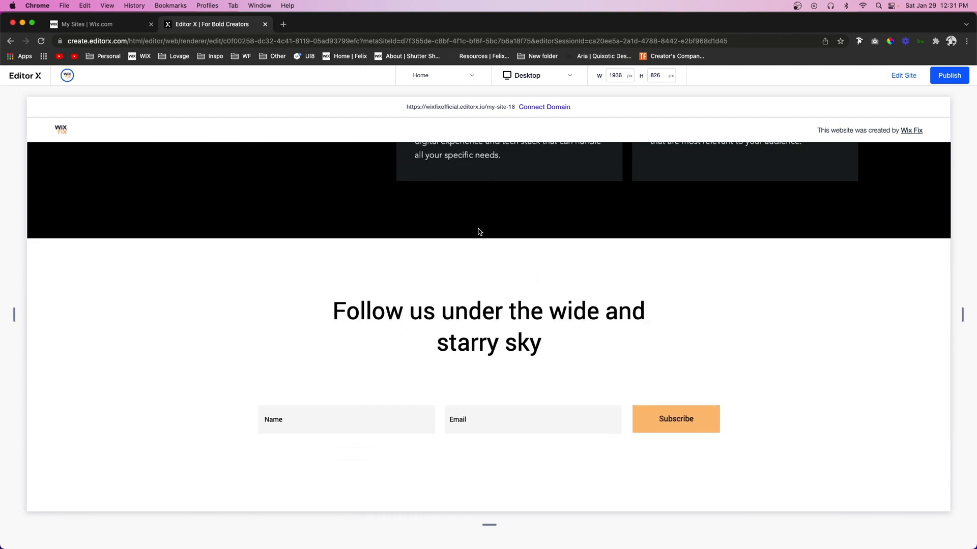
{"action": "left_click", "coordinate": [903, 75]}
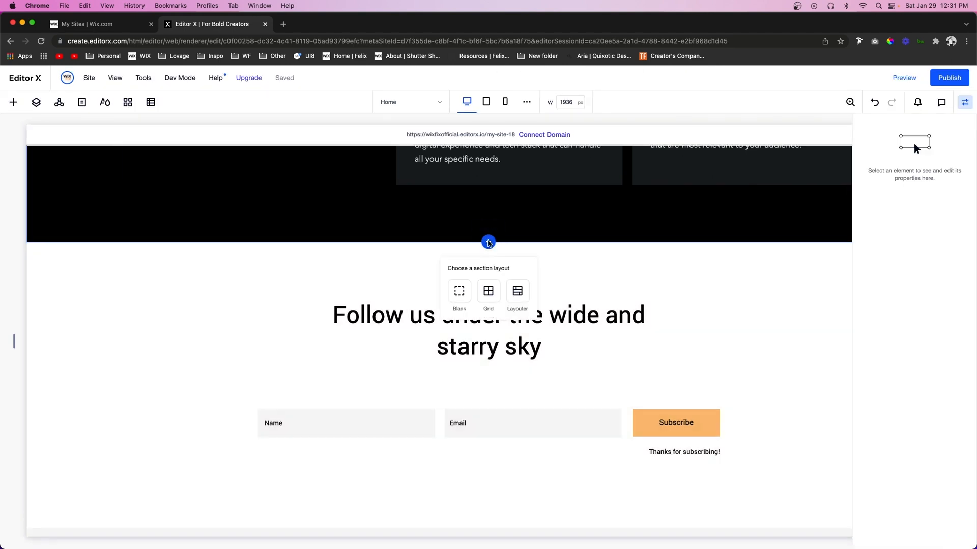
- Set the new blank section's minimum height to 900 px
{"action": "left_click", "coordinate": [950, 301]}
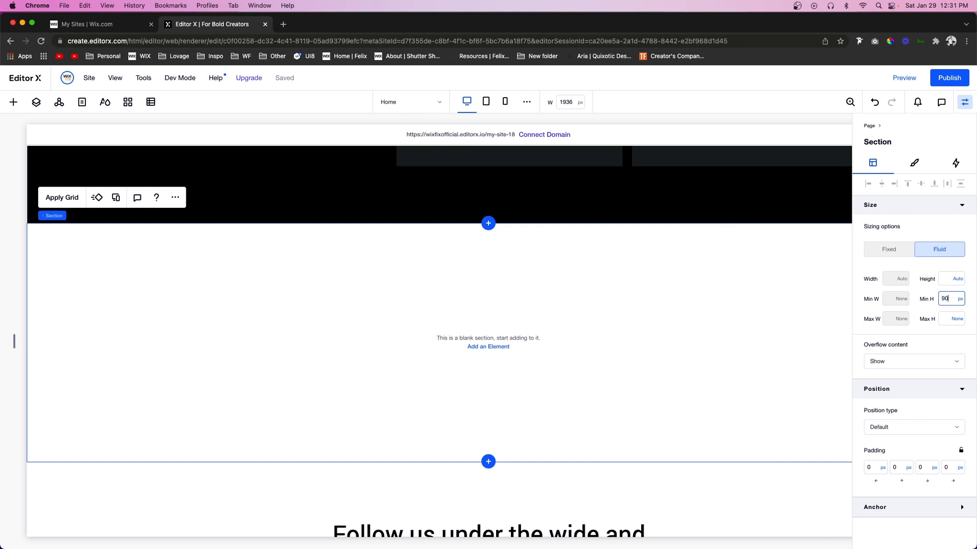
{"action": "key", "text": "Return"}
{"action": "left_click", "coordinate": [384, 287]}
{"action": "scroll", "coordinate": [385, 287], "scroll_direction": "down", "scroll_amount": 2}
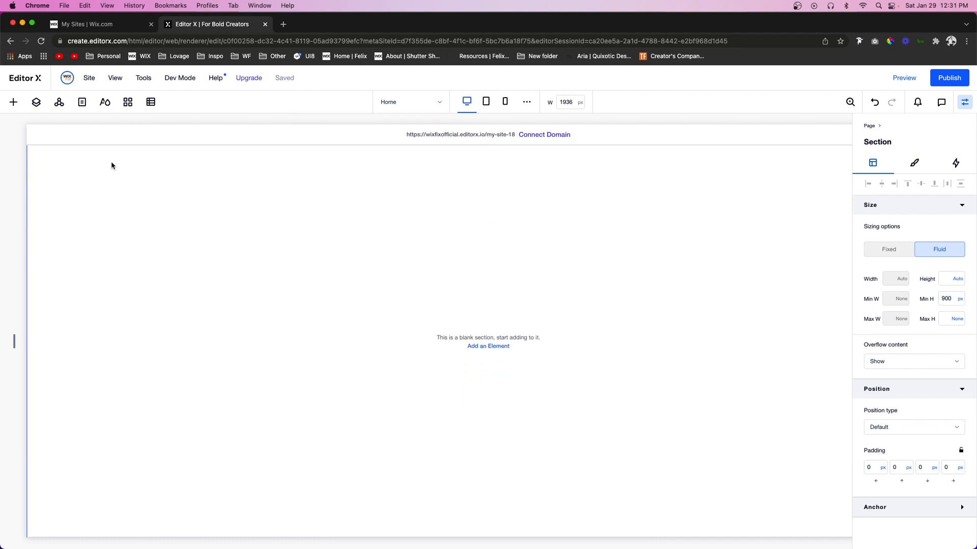
- Add a container to the section, 80% wide, top-aligned, with 900 px minimum height
{"action": "left_click", "coordinate": [13, 102]}
{"action": "left_click_drag", "start_coordinate": [163, 283], "coordinate": [484, 253]}
{"action": "left_click", "coordinate": [895, 279]}
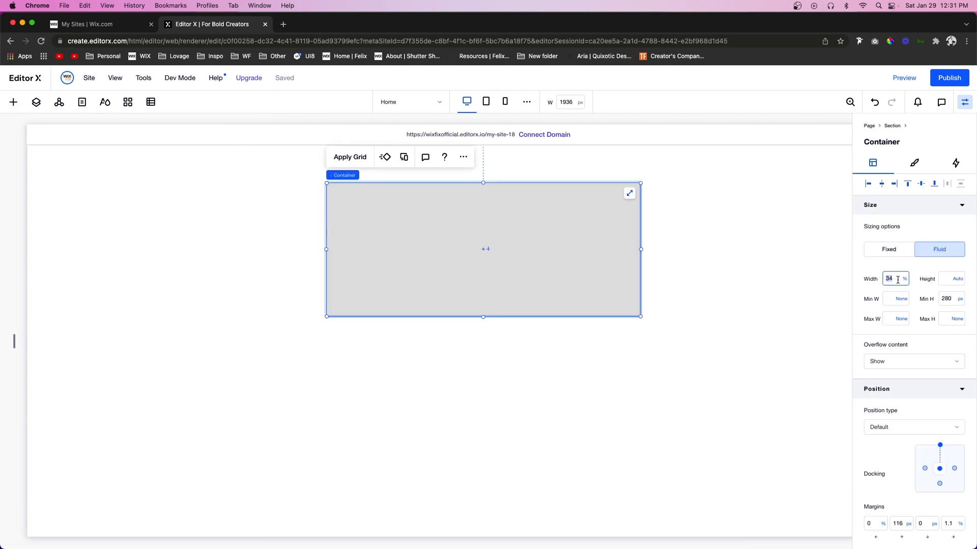
{"action": "type", "text": "80"}
{"action": "key", "text": "Return"}
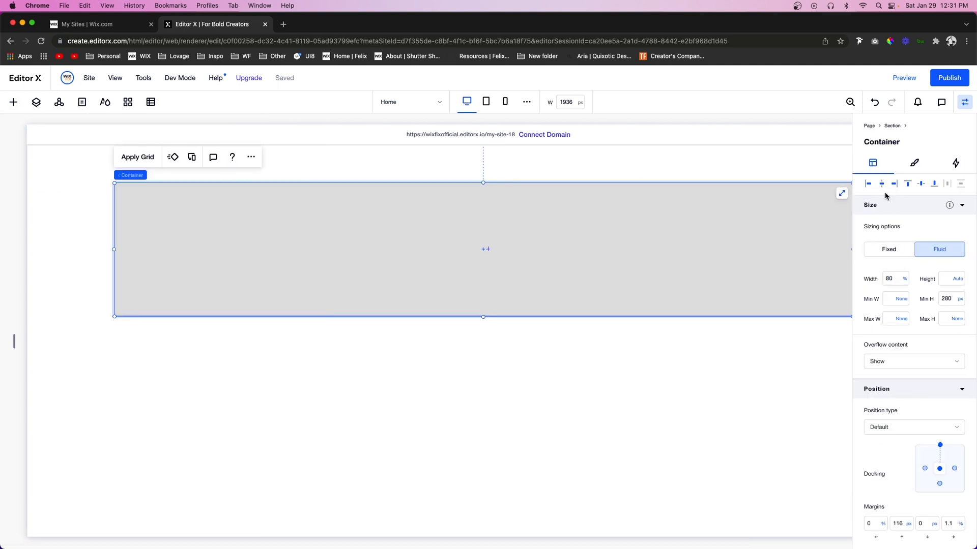
{"action": "left_click", "coordinate": [910, 186]}
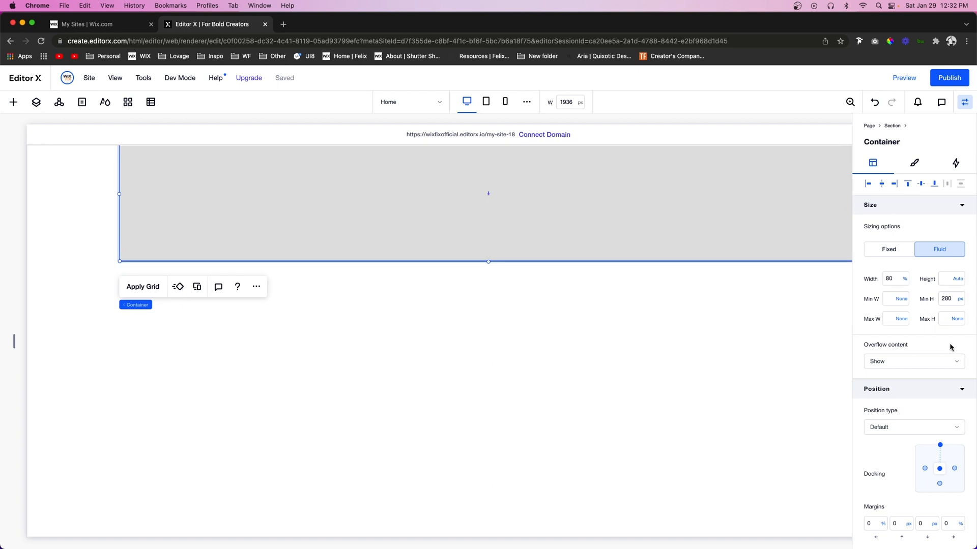
{"action": "left_click", "coordinate": [951, 300]}
{"action": "key", "text": "Return"}
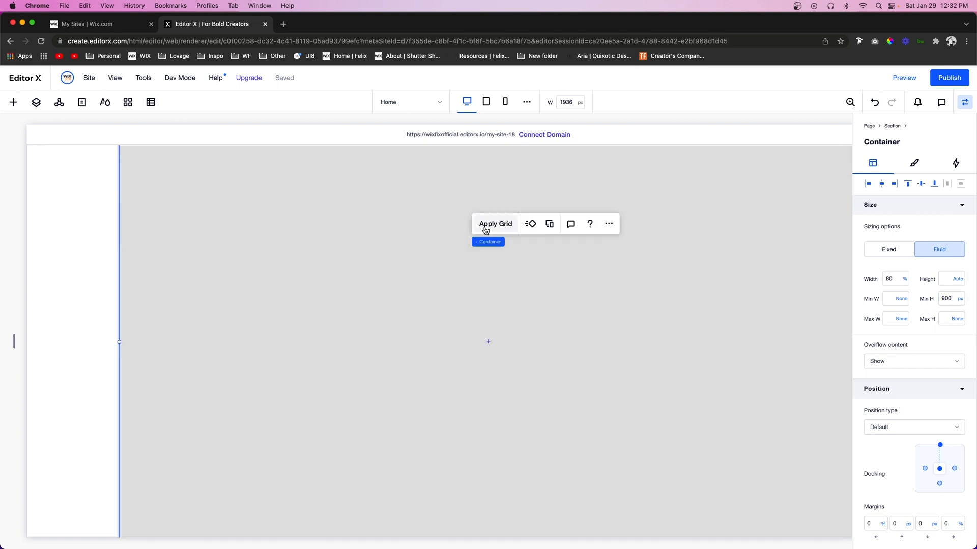
{"action": "left_click", "coordinate": [916, 164]}
- Make the container's background transparent and split it into a two-row grid
{"action": "left_click", "coordinate": [945, 228]}
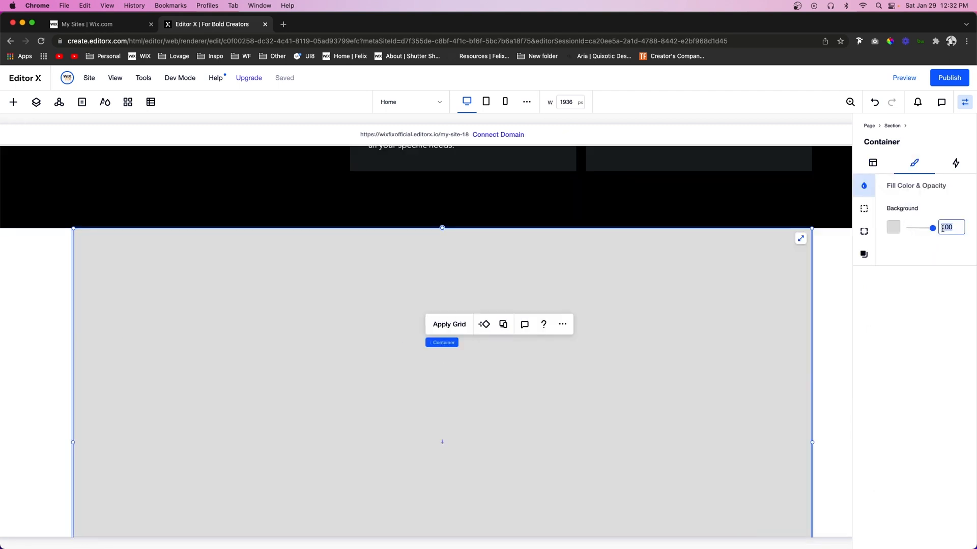
{"action": "type", "text": "0"}
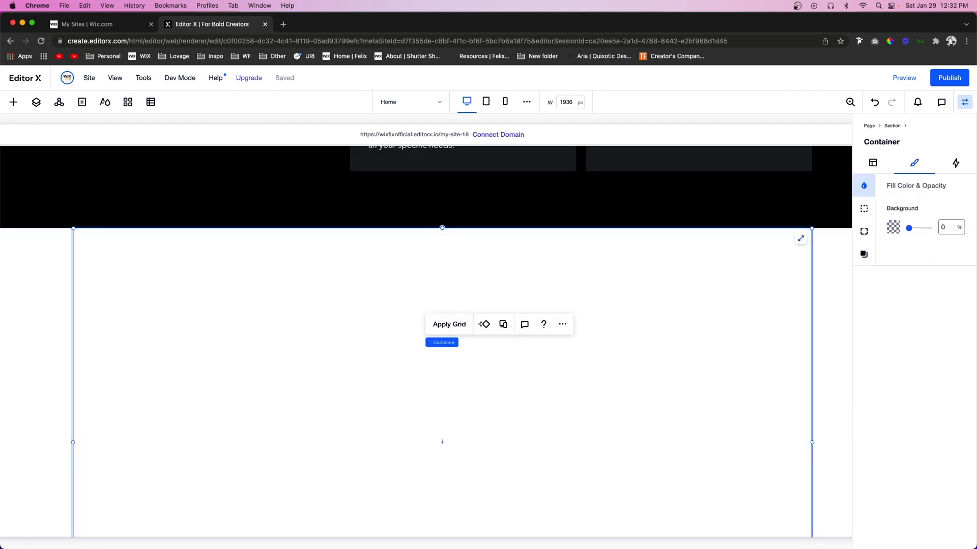
{"action": "left_click", "coordinate": [451, 325]}
{"action": "left_click", "coordinate": [443, 308]}
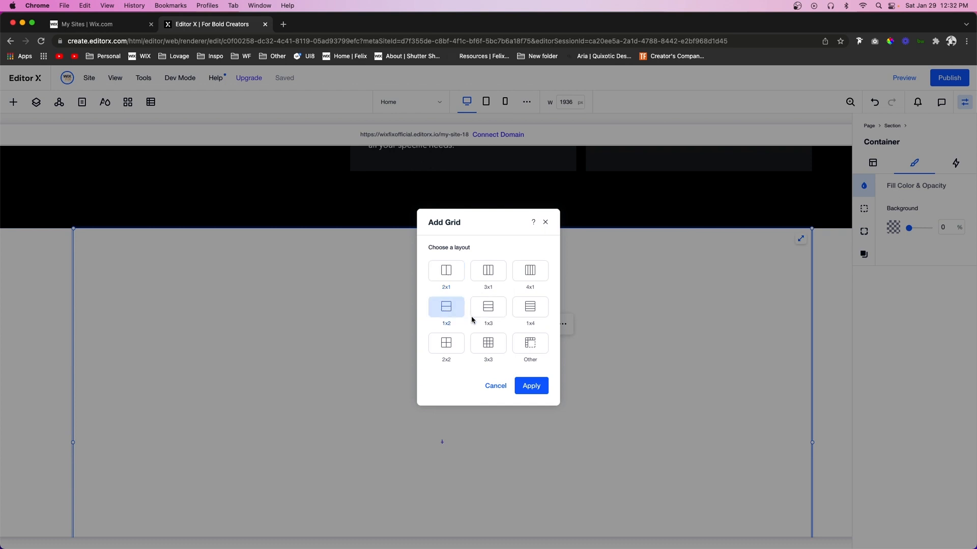
{"action": "left_click", "coordinate": [531, 386]}
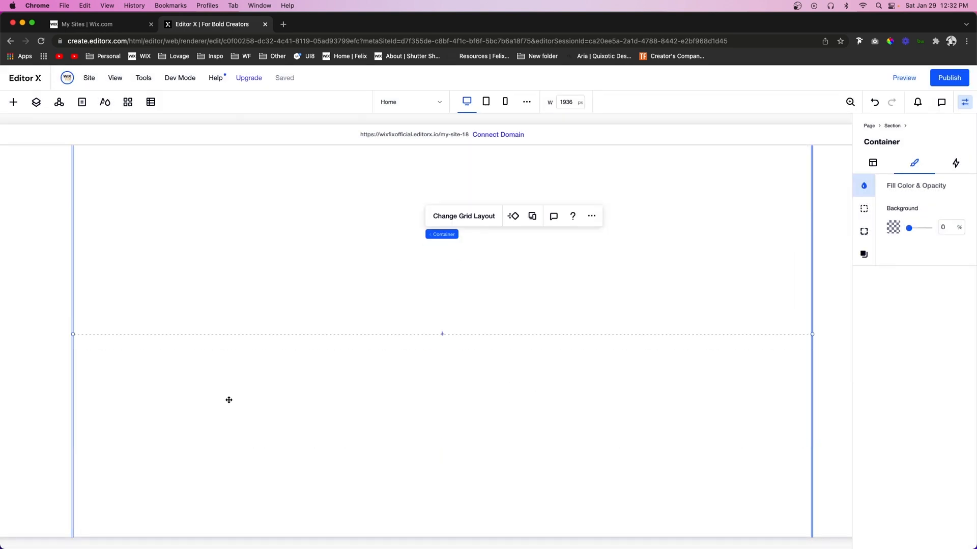
- Add a stretched, transparent container in the top cell with a three-column grid
{"action": "left_click", "coordinate": [13, 102]}
{"action": "left_click_drag", "start_coordinate": [170, 309], "coordinate": [398, 312]}
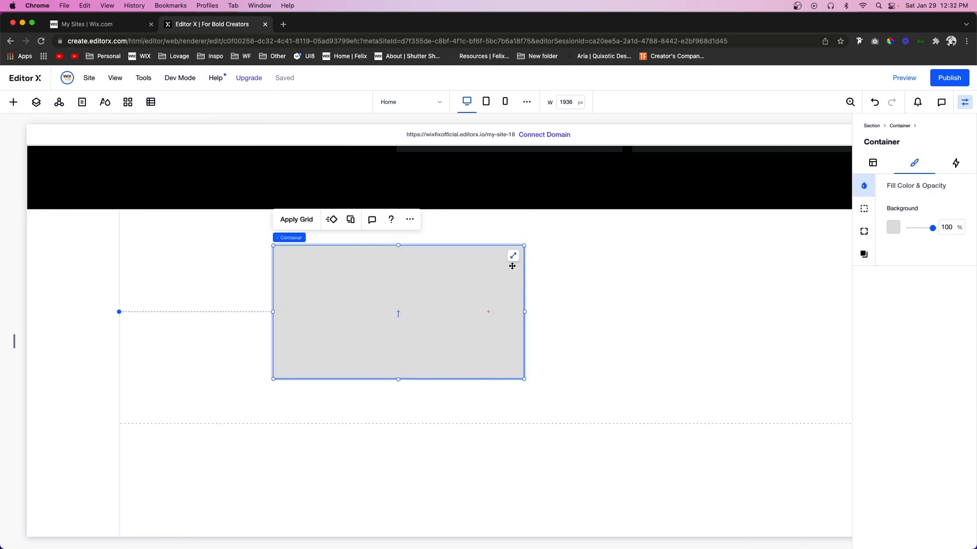
{"action": "left_click", "coordinate": [513, 257]}
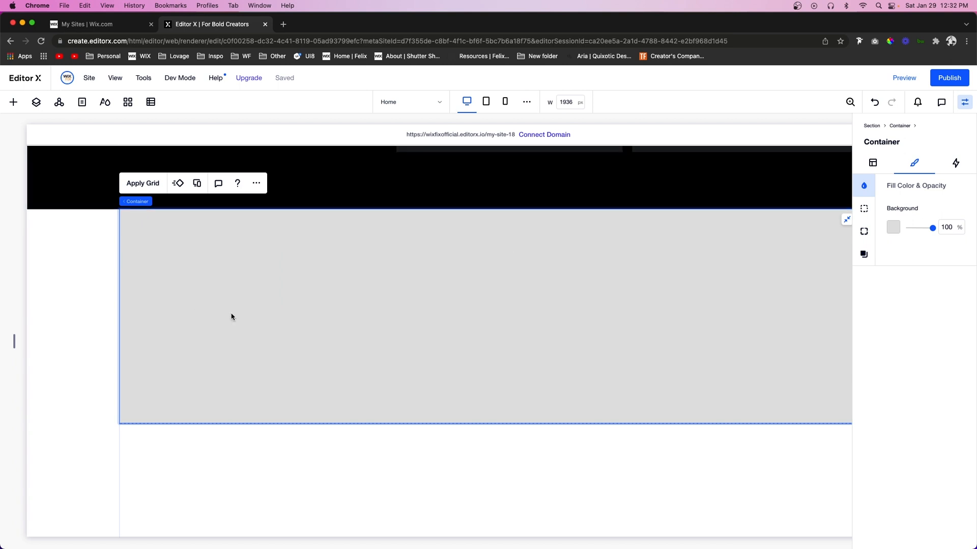
{"action": "left_click", "coordinate": [142, 183]}
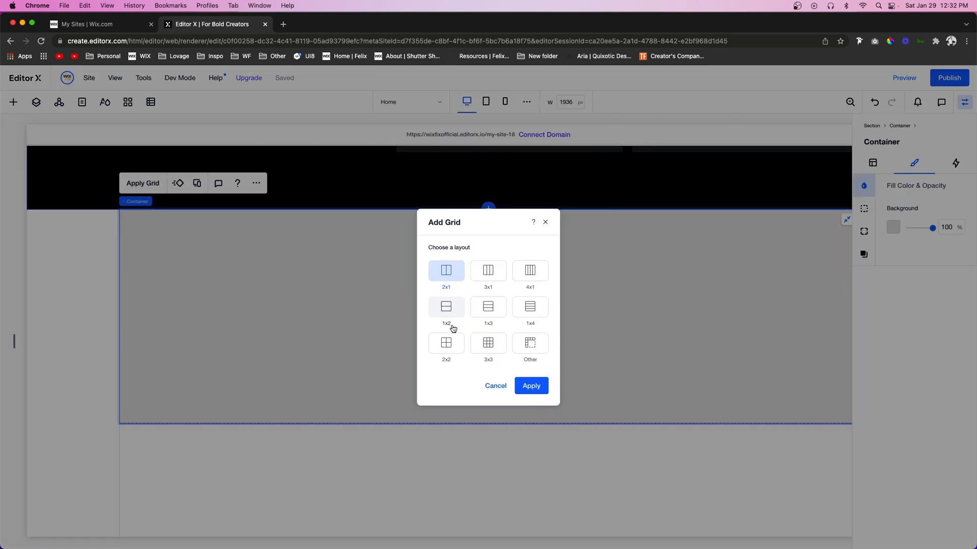
{"action": "left_click", "coordinate": [495, 272]}
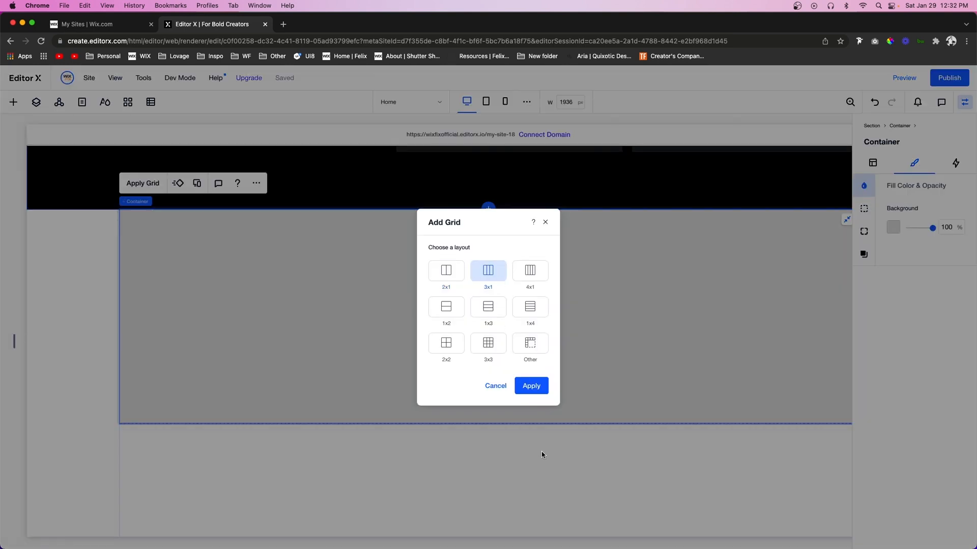
{"action": "left_click", "coordinate": [527, 388]}
{"action": "left_click_drag", "start_coordinate": [933, 228], "coordinate": [827, 229]}
- Set the first grid column's width to 1.5fr
{"action": "left_click", "coordinate": [149, 187]}
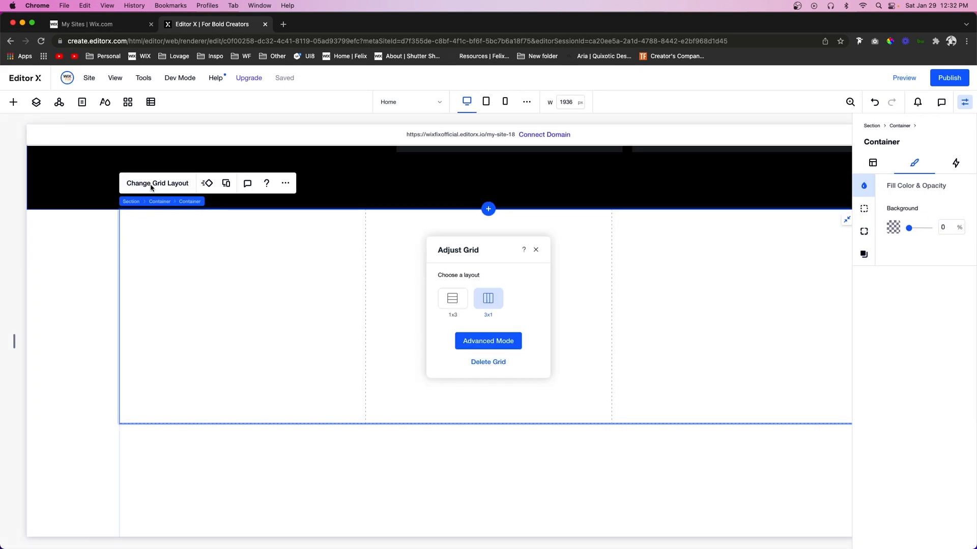
{"action": "left_click", "coordinate": [486, 341]}
{"action": "left_click", "coordinate": [246, 198]}
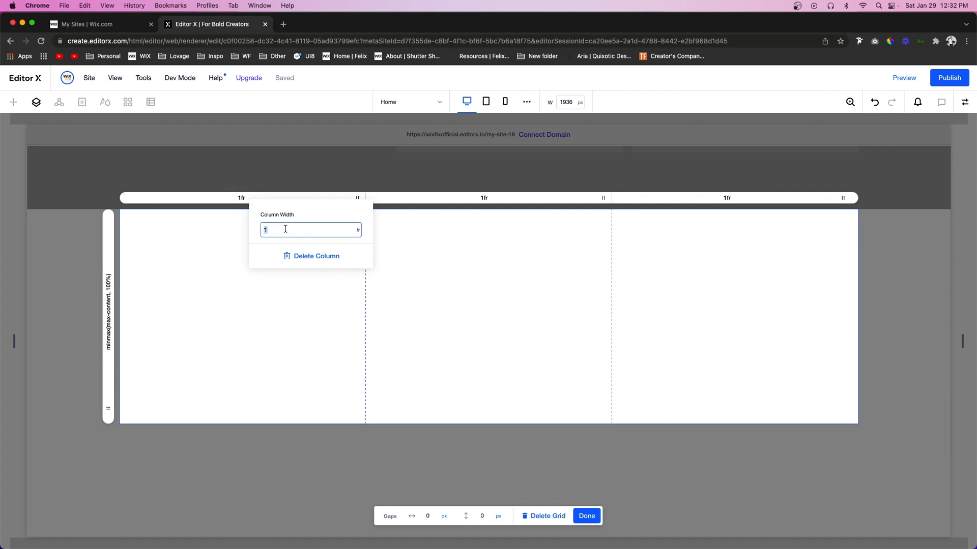
{"action": "key", "text": "Return"}
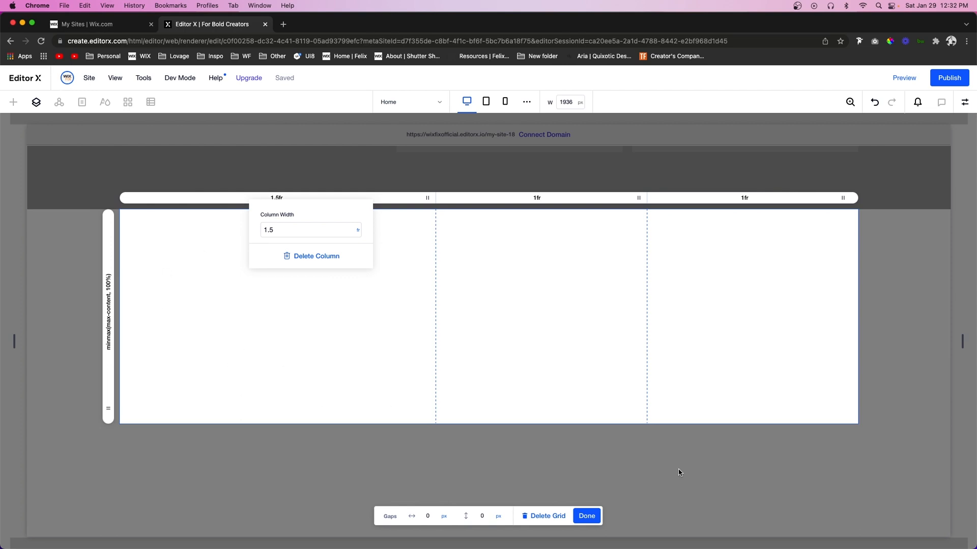
{"action": "left_click", "coordinate": [583, 512]}
{"action": "left_click", "coordinate": [585, 518]}
{"action": "scroll", "coordinate": [508, 395], "scroll_direction": "up", "scroll_amount": 12}
{"action": "left_click", "coordinate": [193, 362]}
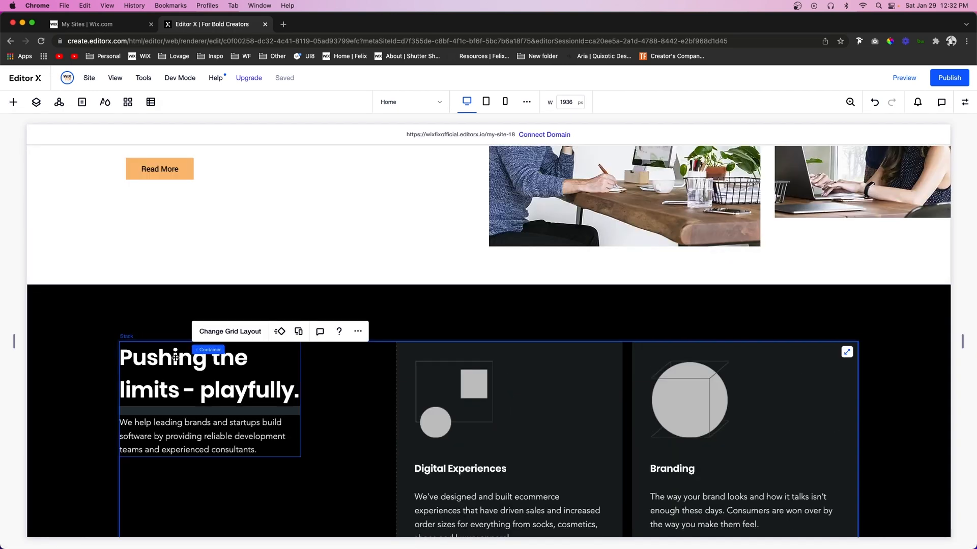
- Paste the heading and description stack into the new three-column grid
{"action": "left_click", "coordinate": [164, 361]}
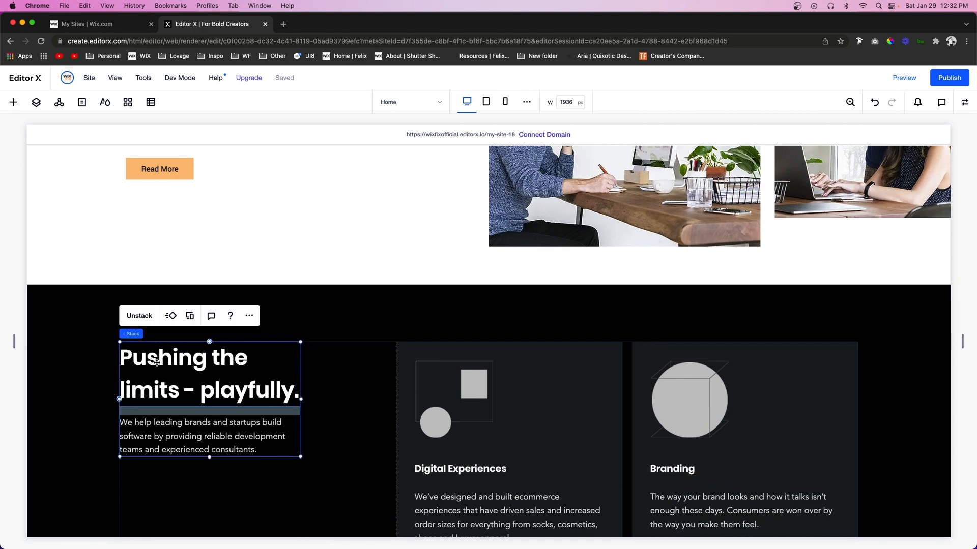
{"action": "scroll", "coordinate": [155, 362], "scroll_direction": "down", "scroll_amount": 8}
{"action": "left_click", "coordinate": [212, 311]}
{"action": "right_click", "coordinate": [212, 310]}
{"action": "mouse_move", "coordinate": [218, 314]}
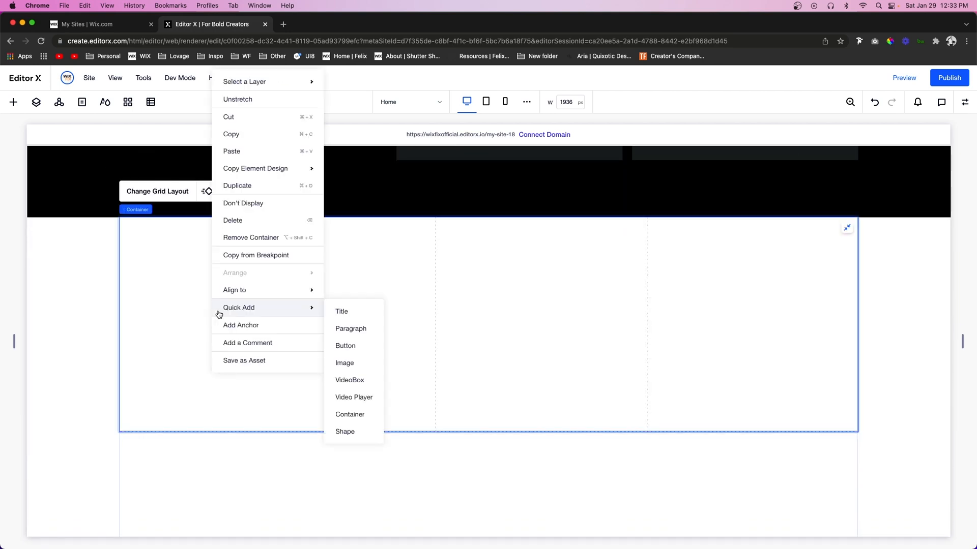
{"action": "left_click", "coordinate": [246, 152]}
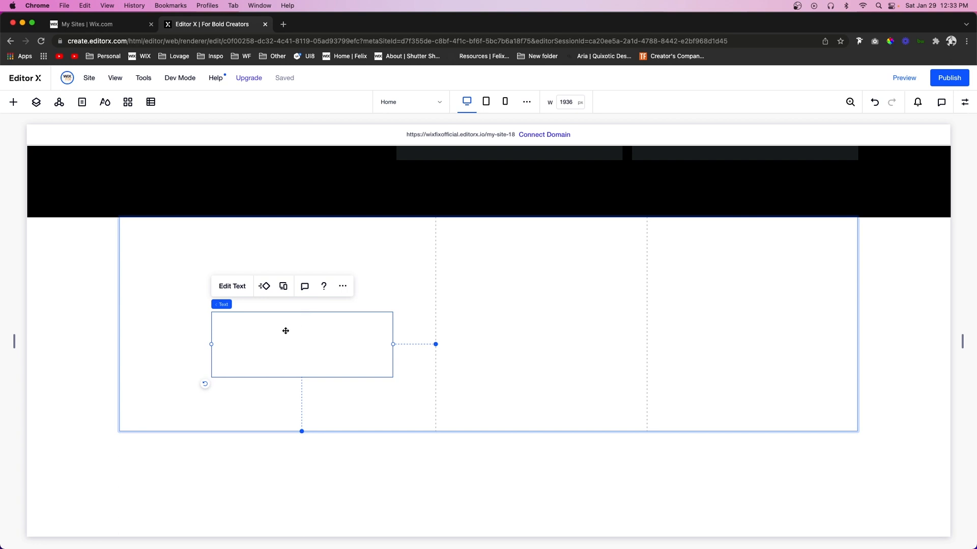
- Make the pasted heading text black and align it to the top of its area
{"action": "double_click", "coordinate": [286, 331]}
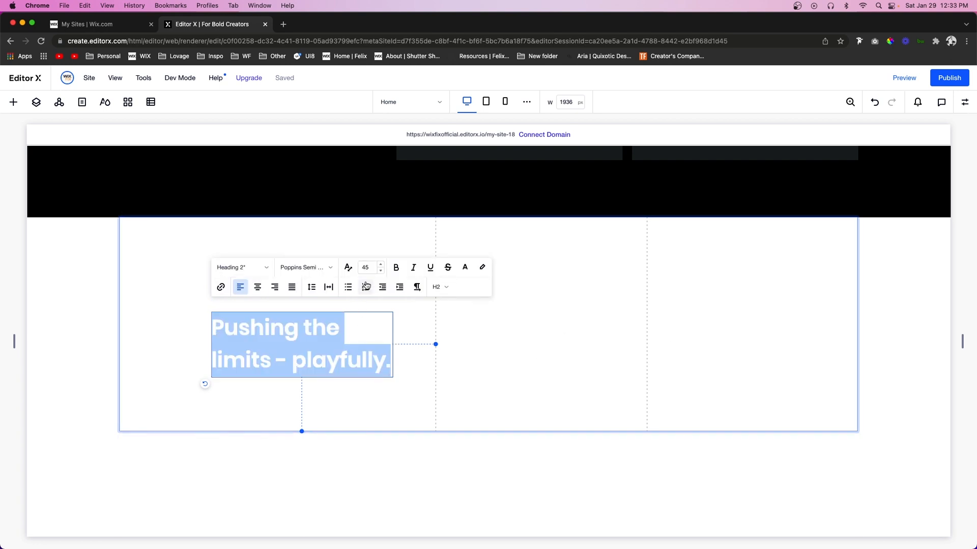
{"action": "left_click", "coordinate": [467, 269]}
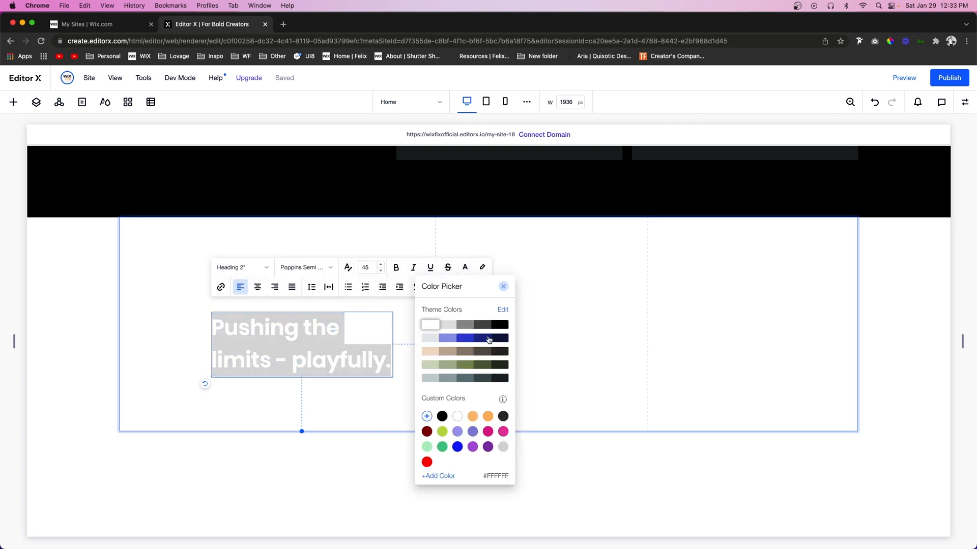
{"action": "left_click", "coordinate": [504, 328]}
{"action": "key", "text": "Escape"}
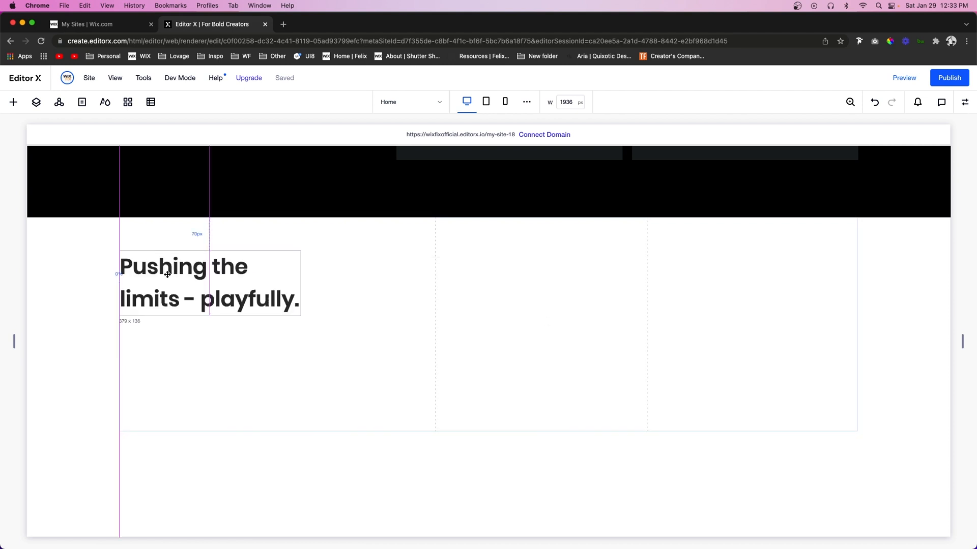
{"action": "left_click", "coordinate": [962, 103]}
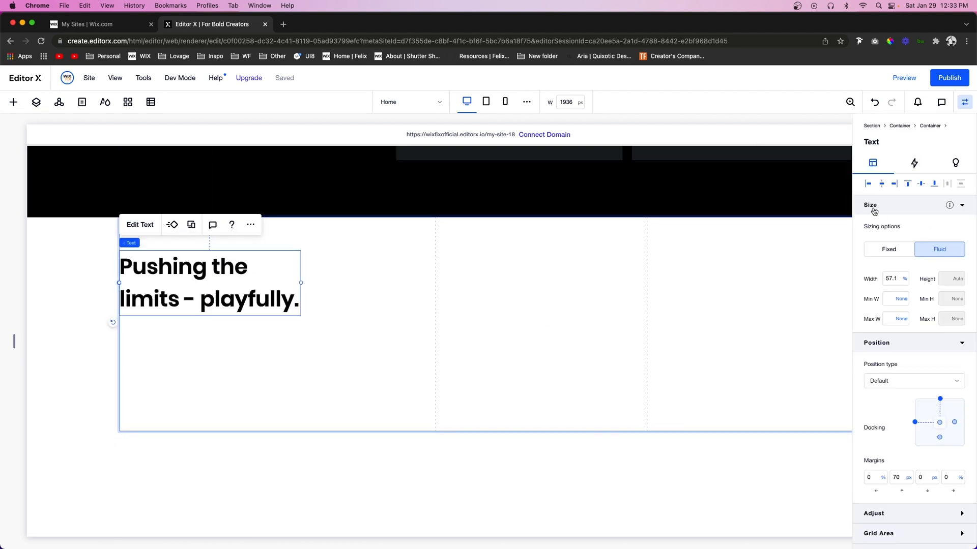
{"action": "left_click", "coordinate": [908, 184]}
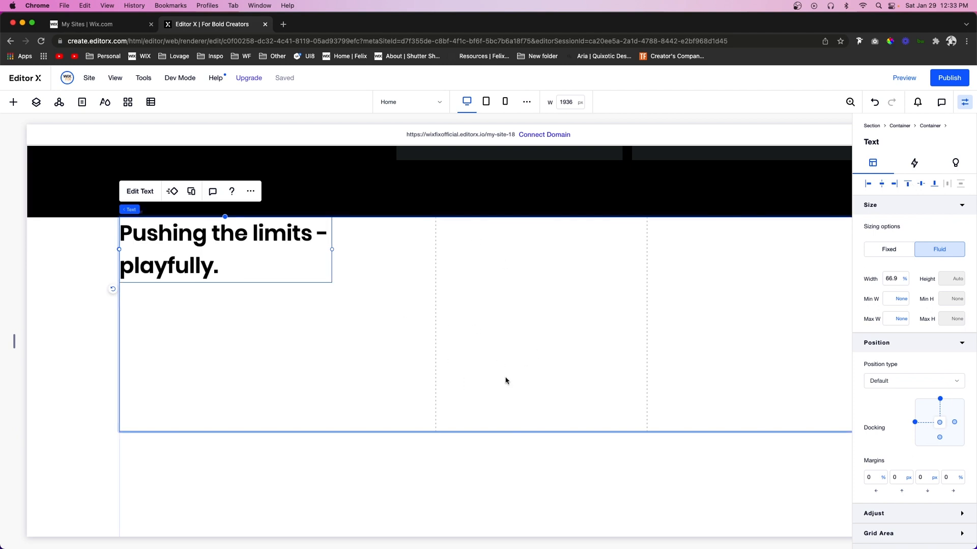
- Select the Digital Transformation card's image-and-text stack to copy it
{"action": "scroll", "coordinate": [490, 287], "scroll_direction": "up", "scroll_amount": 6}
{"action": "scroll", "coordinate": [488, 285], "scroll_direction": "down", "scroll_amount": 2}
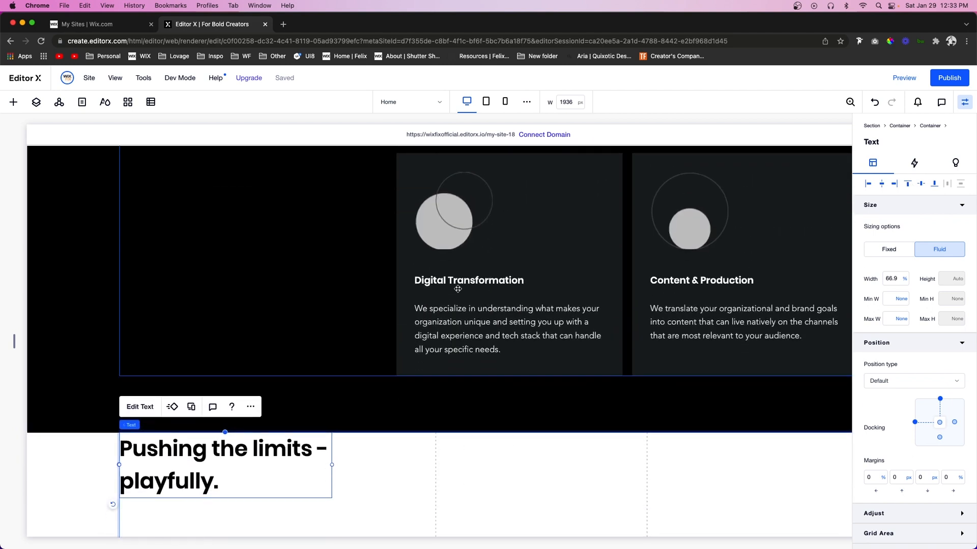
{"action": "left_click", "coordinate": [455, 285]}
{"action": "left_click", "coordinate": [490, 299]}
{"action": "left_click", "coordinate": [491, 299]}
{"action": "left_click", "coordinate": [462, 298]}
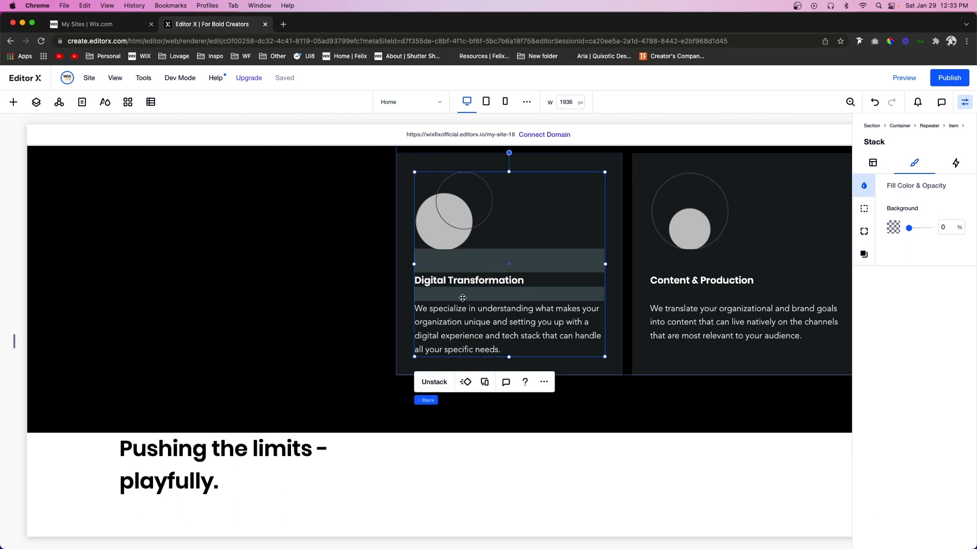
{"action": "scroll", "coordinate": [462, 298], "scroll_direction": "down", "scroll_amount": 5}
{"action": "left_click", "coordinate": [566, 325]}
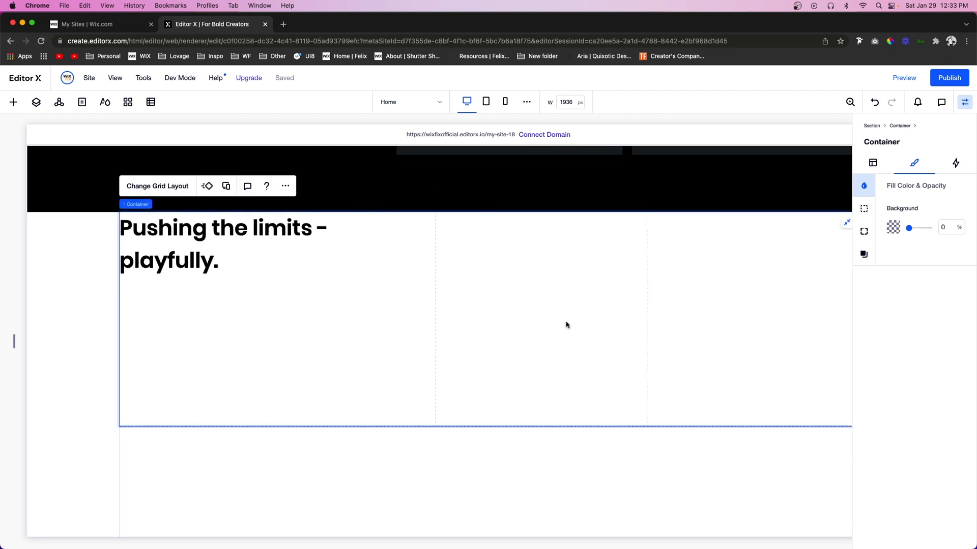
- Paste the service stack, delete its circle image, and move it into the middle column
{"action": "right_click", "coordinate": [522, 310]}
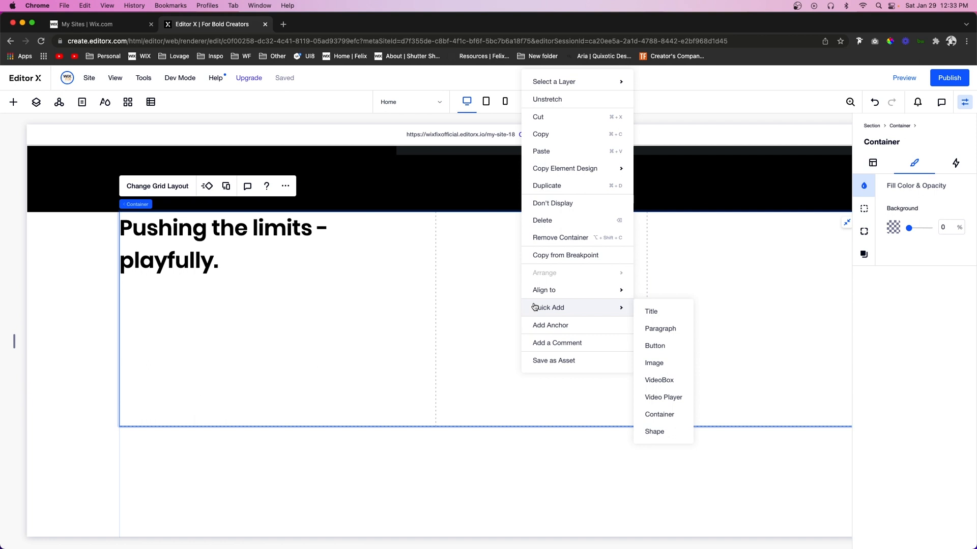
{"action": "left_click", "coordinate": [556, 154]}
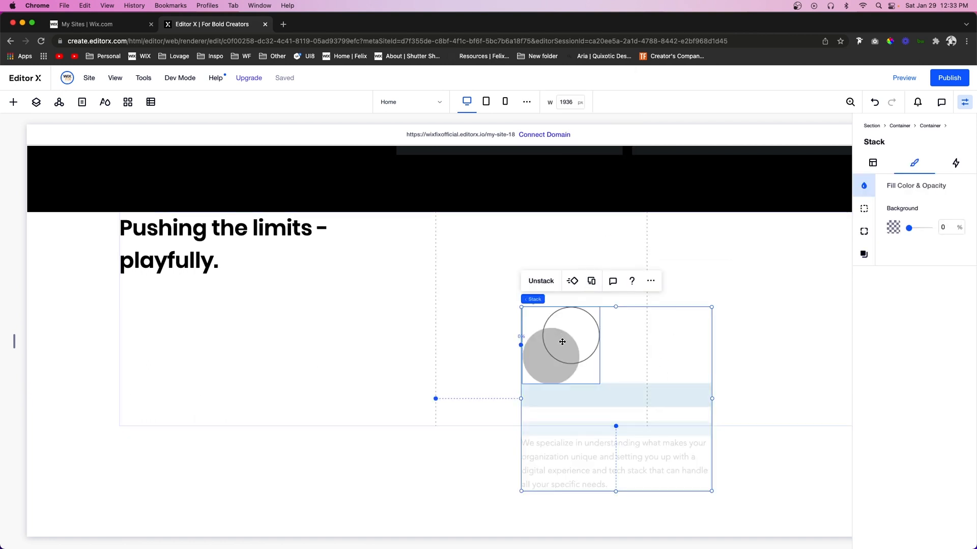
{"action": "left_click", "coordinate": [562, 342]}
{"action": "key", "text": "Delete"}
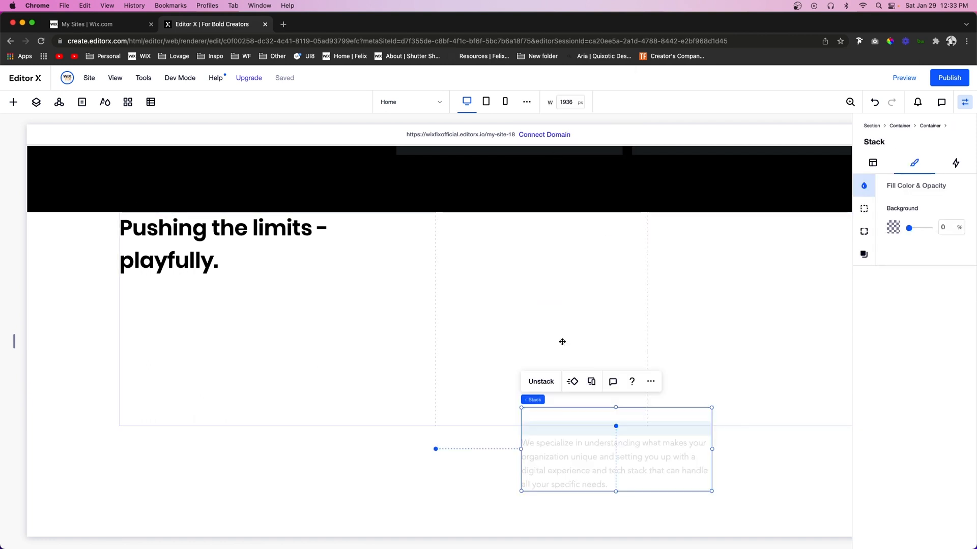
{"action": "left_click_drag", "start_coordinate": [507, 375], "coordinate": [498, 311]}
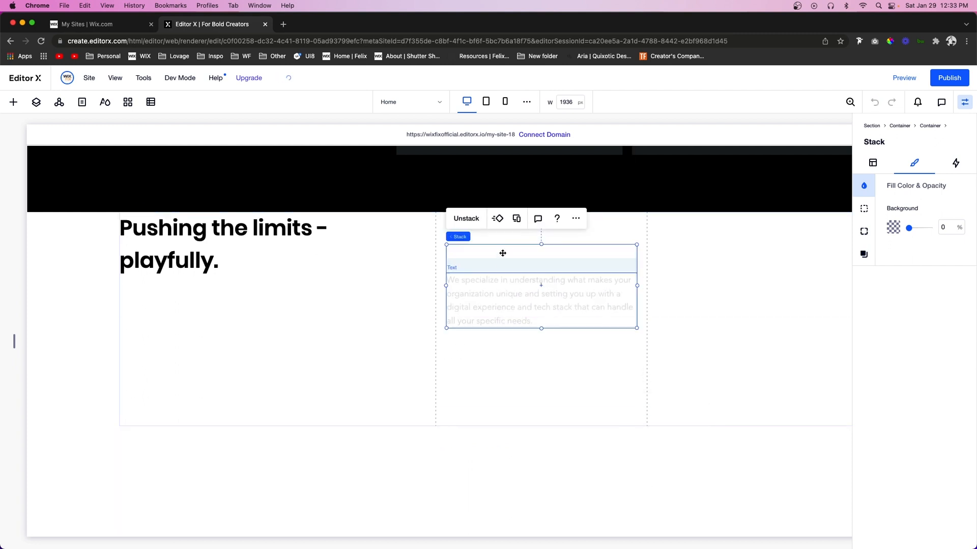
- Make the stack's heading grey at size 16 and its paragraph dark grey
{"action": "double_click", "coordinate": [501, 250]}
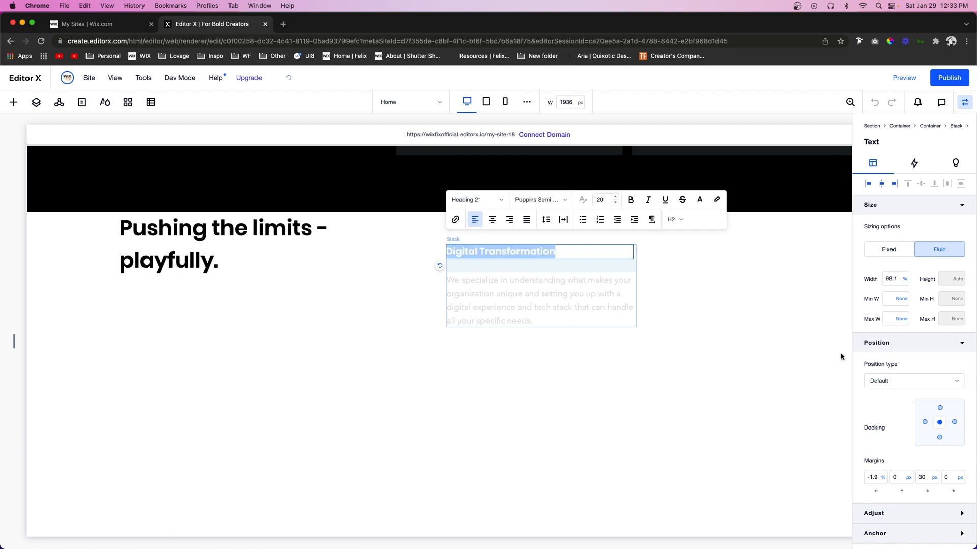
{"action": "left_click", "coordinate": [672, 219]}
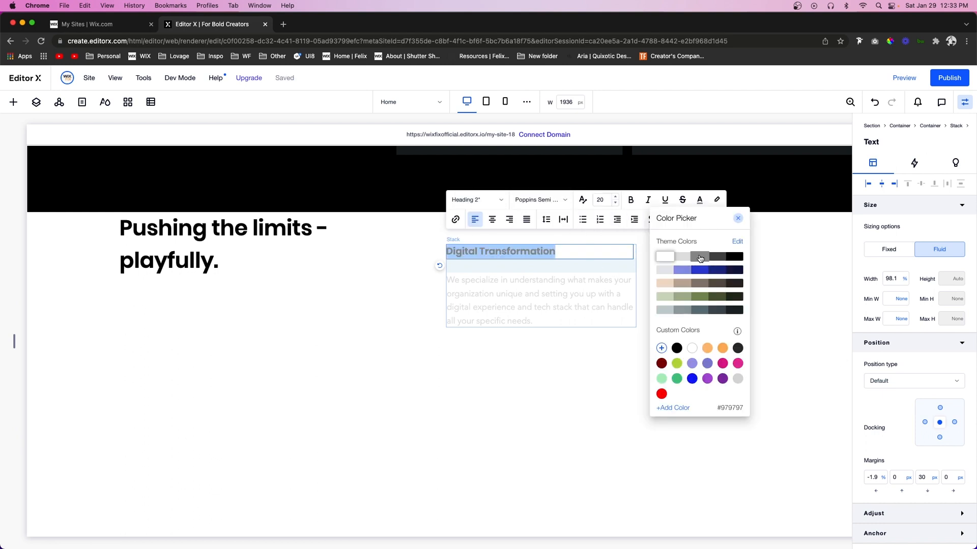
{"action": "left_click", "coordinate": [603, 201]}
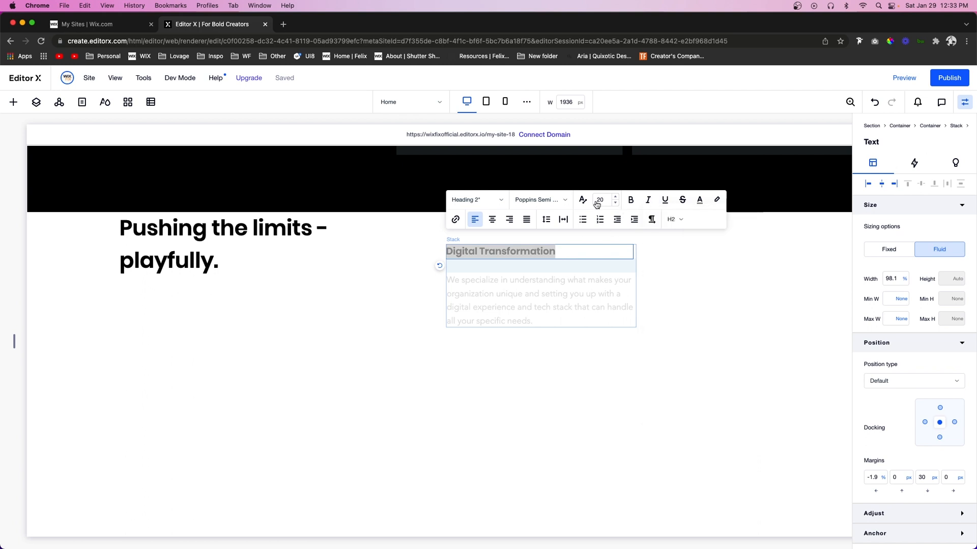
{"action": "left_click", "coordinate": [604, 201]}
{"action": "type", "text": "16"}
{"action": "left_click", "coordinate": [519, 287]}
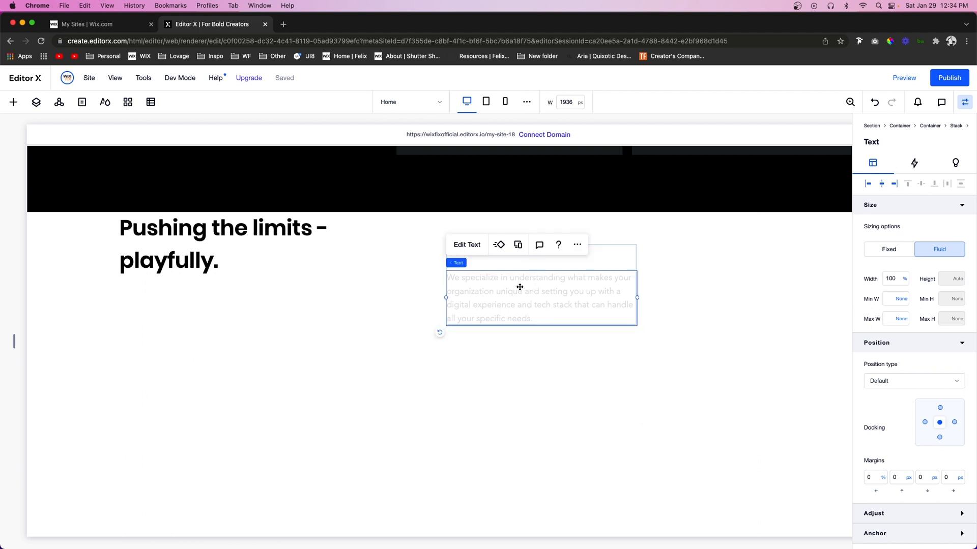
{"action": "left_click", "coordinate": [701, 227]}
{"action": "left_click", "coordinate": [716, 285]}
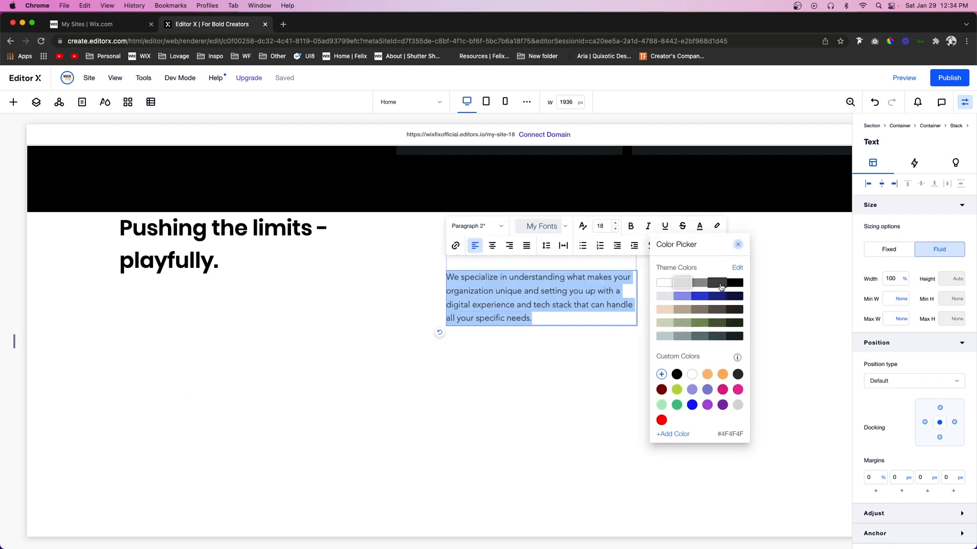
{"action": "left_click", "coordinate": [577, 404]}
- Give the heading a 15 px bottom margin and retitle it 'BRAND STRATEGY'
{"action": "left_click", "coordinate": [520, 246]}
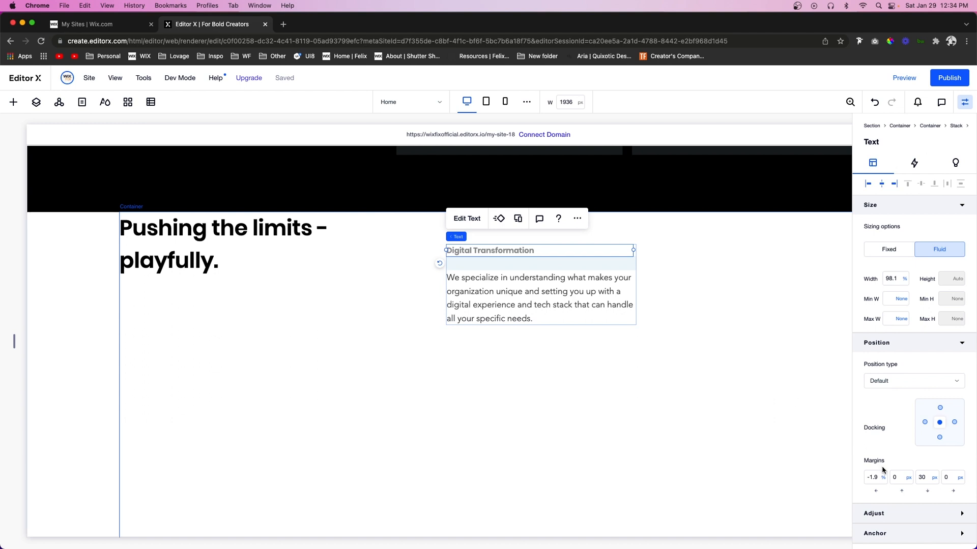
{"action": "left_click", "coordinate": [924, 478]}
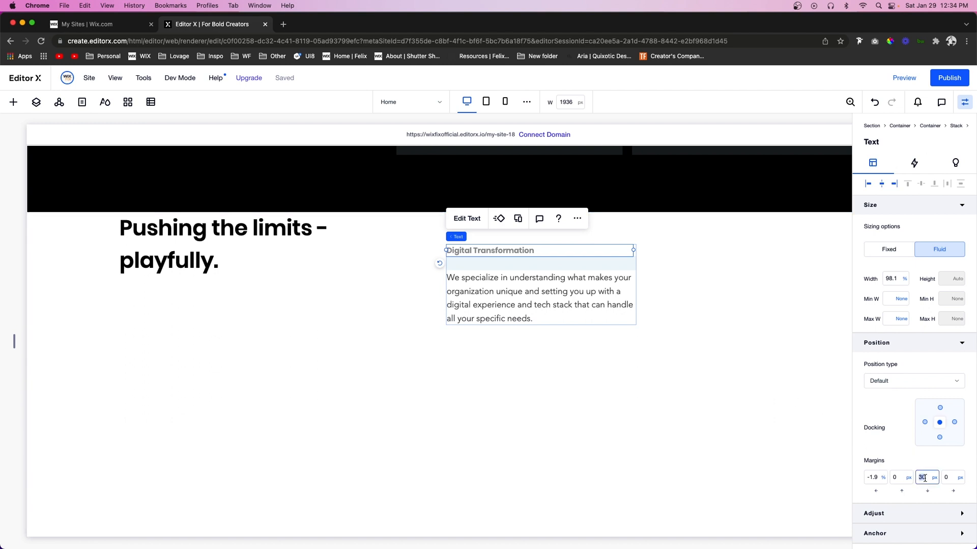
{"action": "key", "text": "Return"}
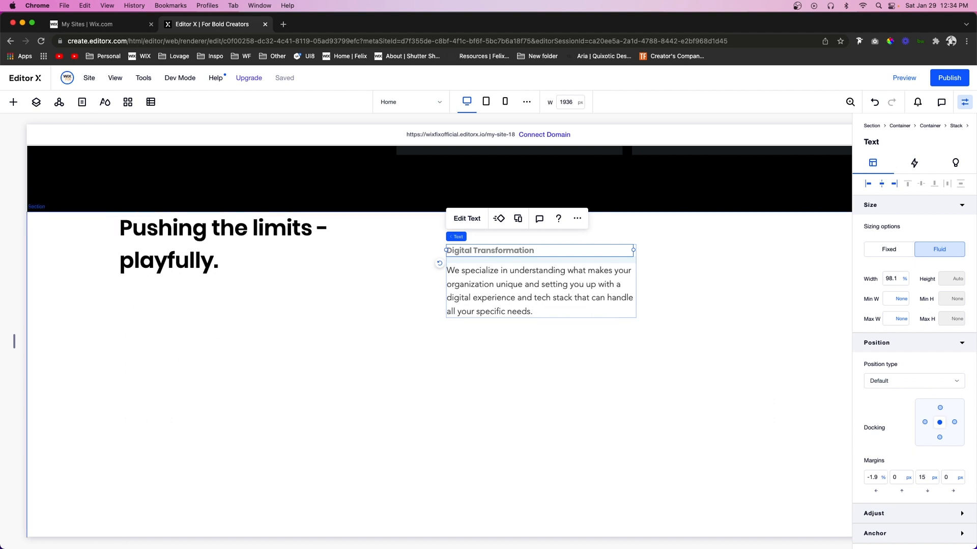
{"action": "double_click", "coordinate": [474, 250]}
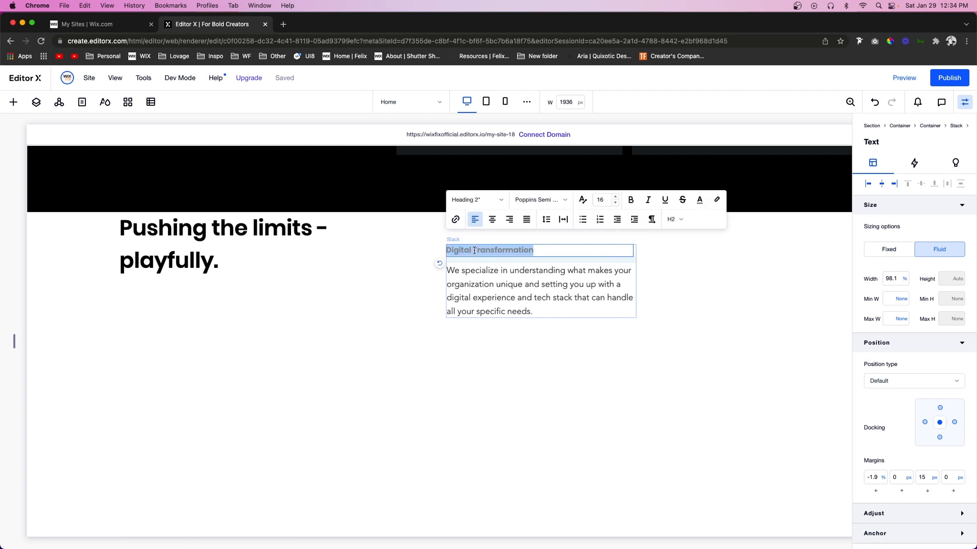
{"action": "type", "text": "BR"}
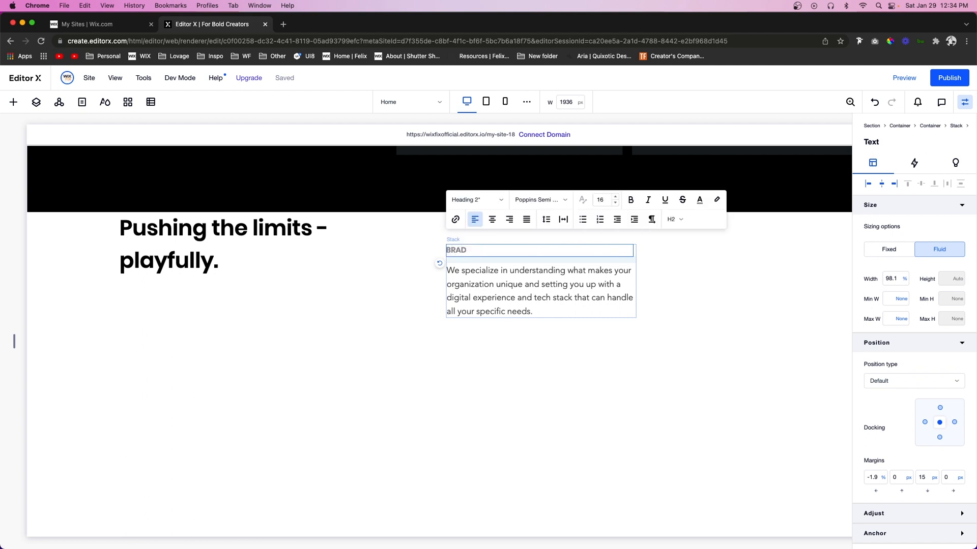
{"action": "type", "text": "AND STRATEG"}
{"action": "left_click", "coordinate": [548, 301]}
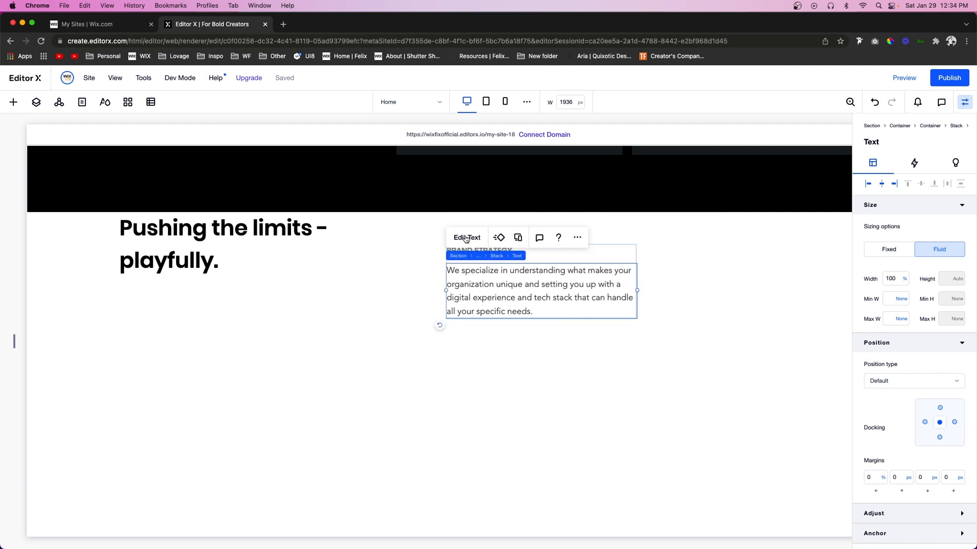
- Replace the paragraph with the new description and align the stack top-left in its column
{"action": "double_click", "coordinate": [547, 301]}
{"action": "type", "text": "Our results-driven solutions are based on research and insights that support the strategic growth of your brands and products."}
{"action": "key", "text": "Escape"}
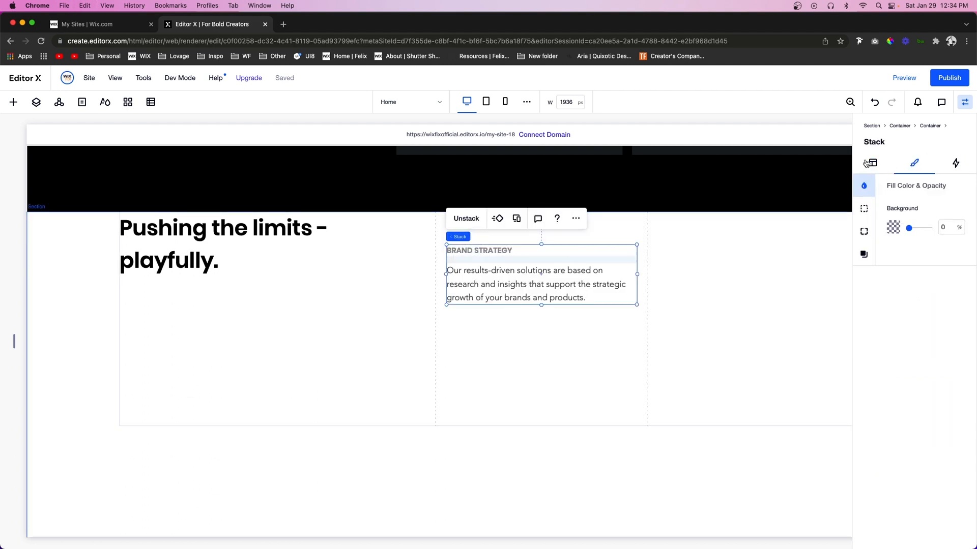
{"action": "left_click", "coordinate": [872, 163]}
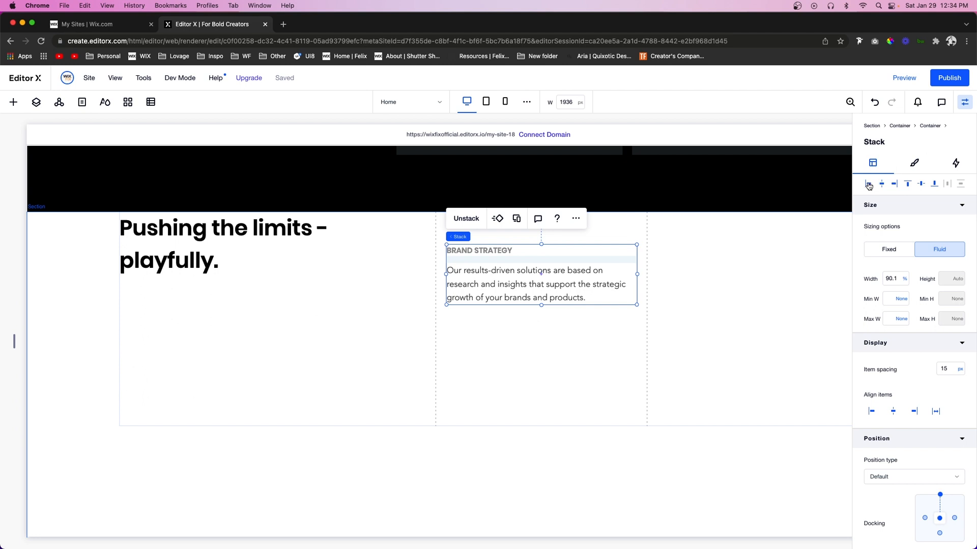
{"action": "left_click", "coordinate": [869, 184]}
{"action": "left_click", "coordinate": [909, 185]}
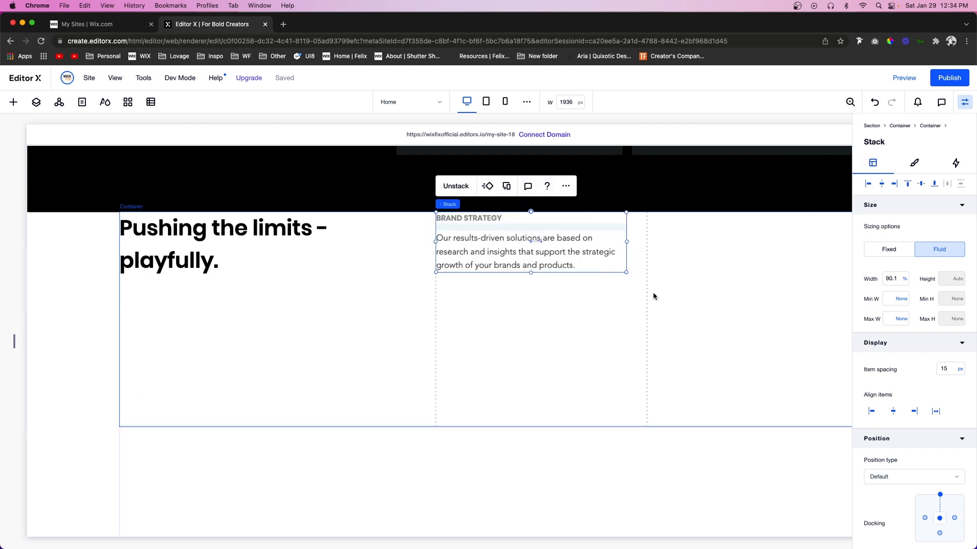
{"action": "key", "text": "Escape"}
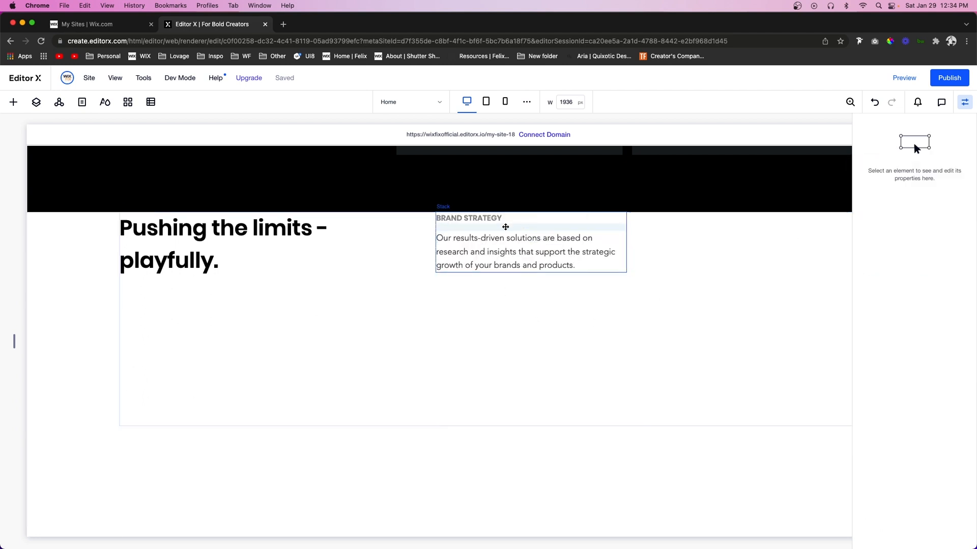
- Duplicate the stack into the right column and align the copy top-left
{"action": "left_click_drag", "start_coordinate": [502, 230], "coordinate": [685, 259]}
{"action": "left_click_drag", "start_coordinate": [742, 252], "coordinate": [710, 236]}
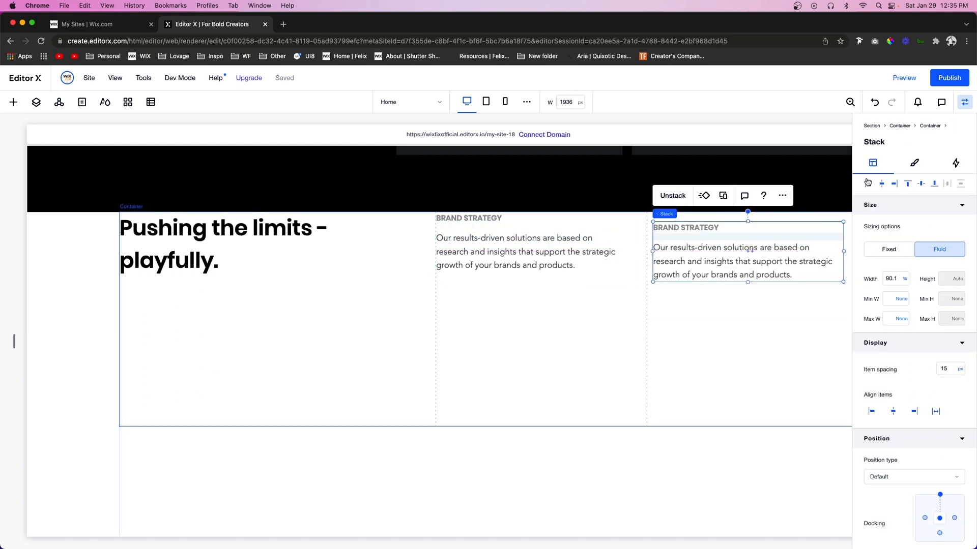
{"action": "left_click", "coordinate": [868, 184]}
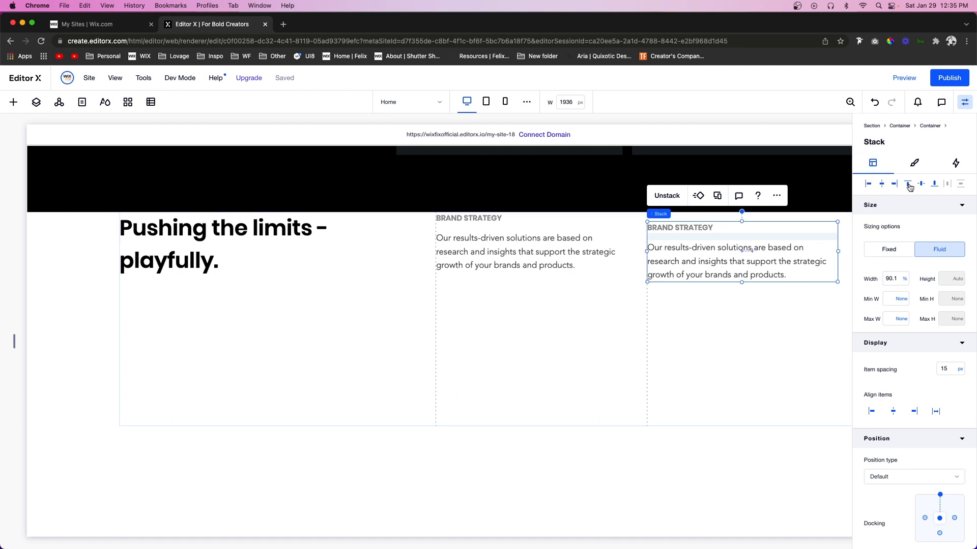
{"action": "left_click", "coordinate": [910, 187]}
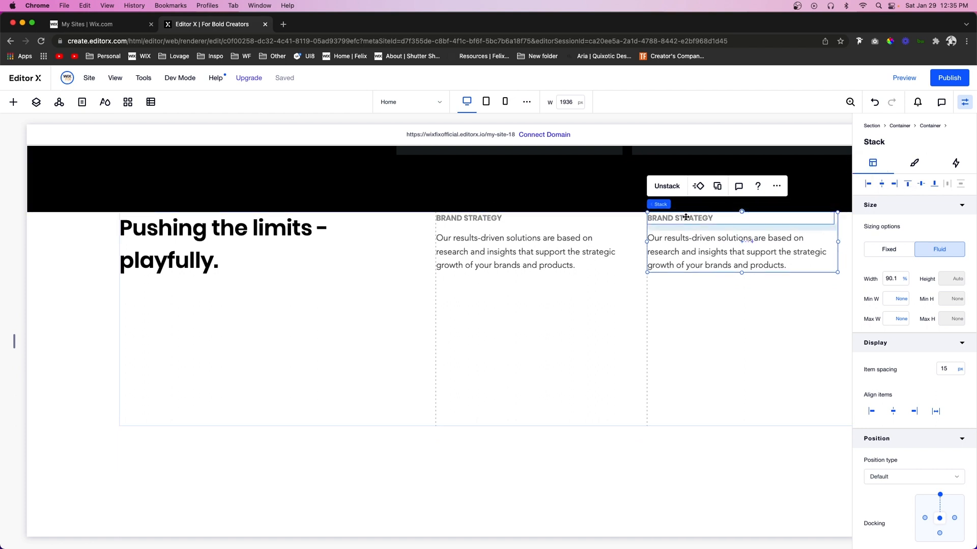
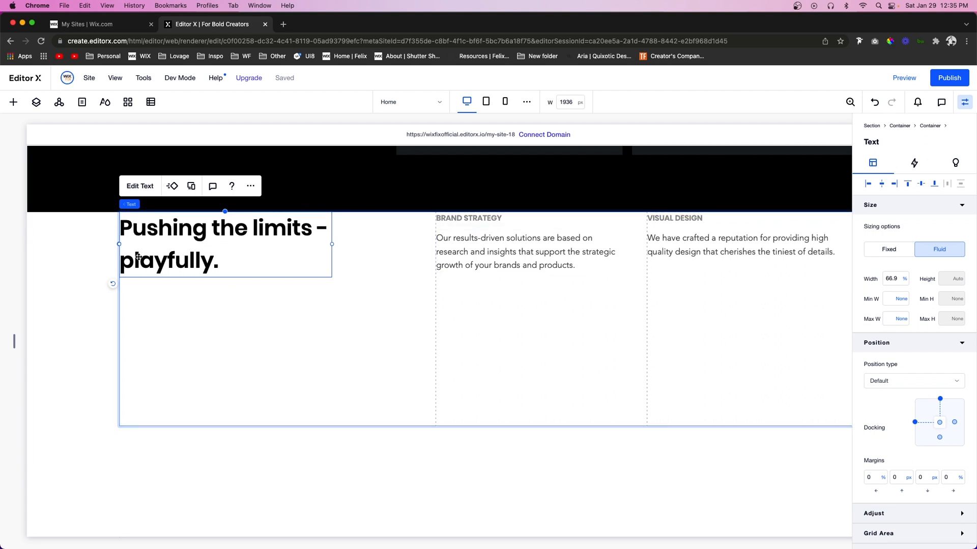
- Give the headline an 80 px bottom margin and set the container's first grid row minimum to Min Content
{"action": "left_click", "coordinate": [927, 477]}
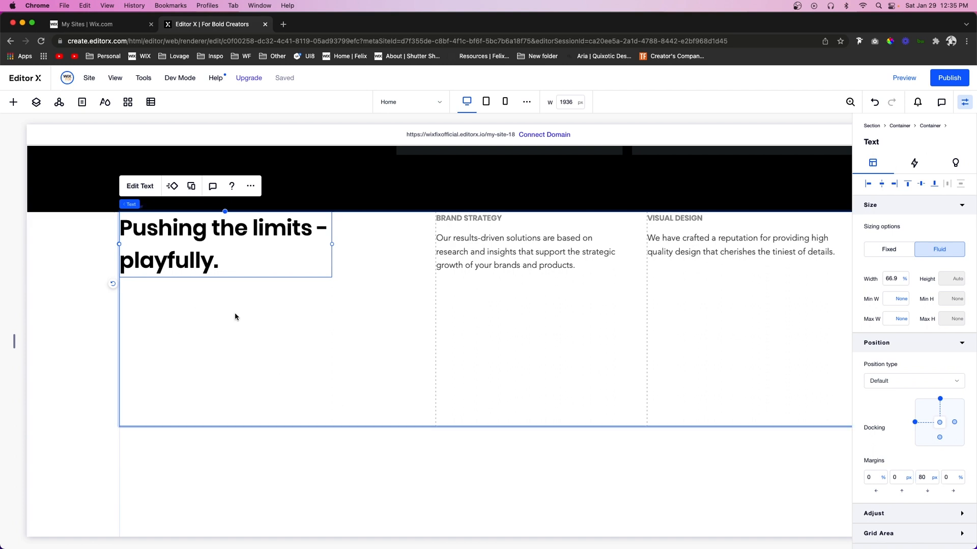
{"action": "left_click", "coordinate": [213, 310]}
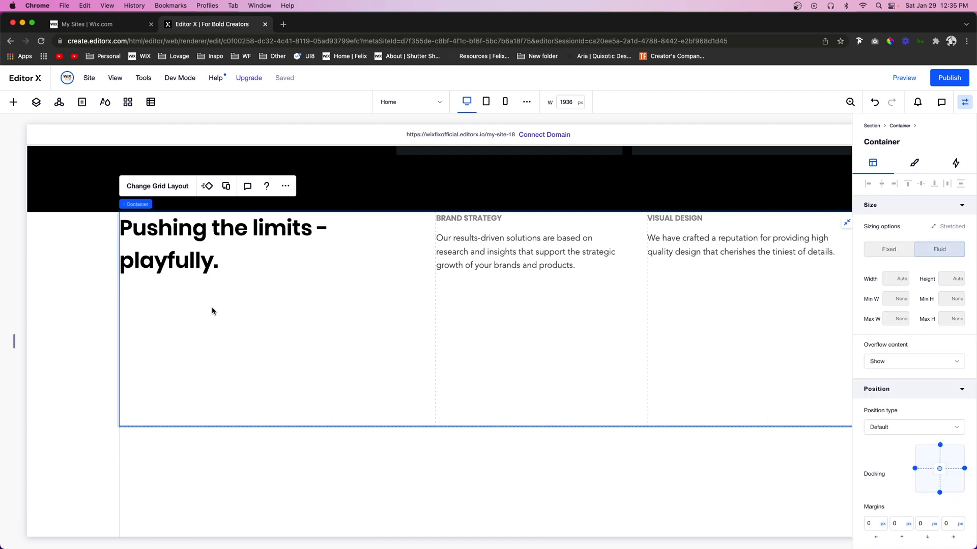
{"action": "left_click", "coordinate": [157, 186]}
{"action": "left_click", "coordinate": [480, 339]}
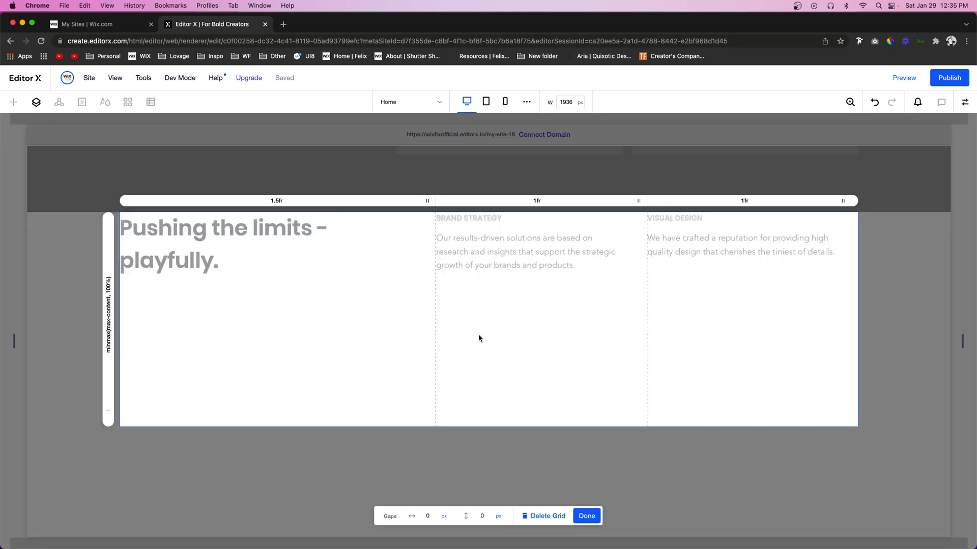
{"action": "left_click", "coordinate": [111, 315]}
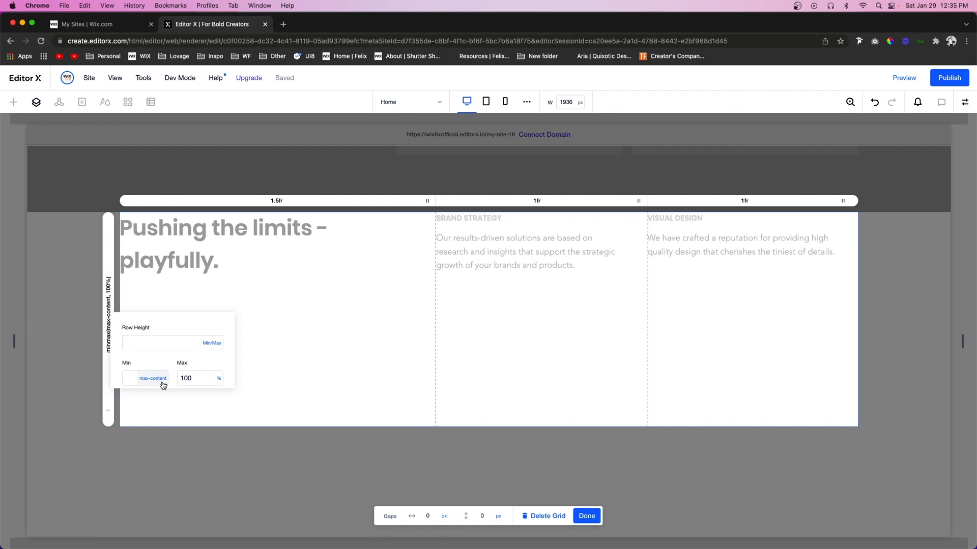
{"action": "left_click", "coordinate": [161, 381]}
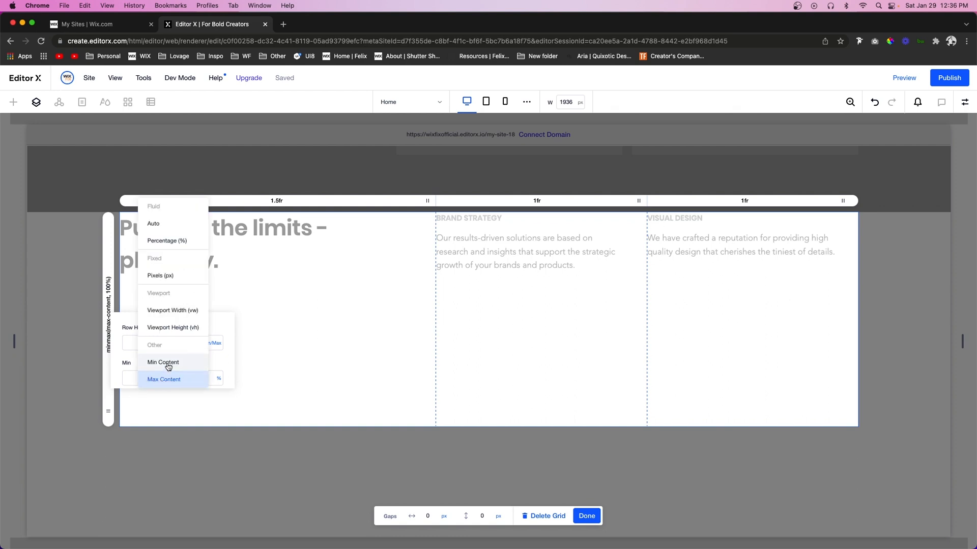
{"action": "left_click", "coordinate": [167, 364]}
{"action": "left_click", "coordinate": [588, 522]}
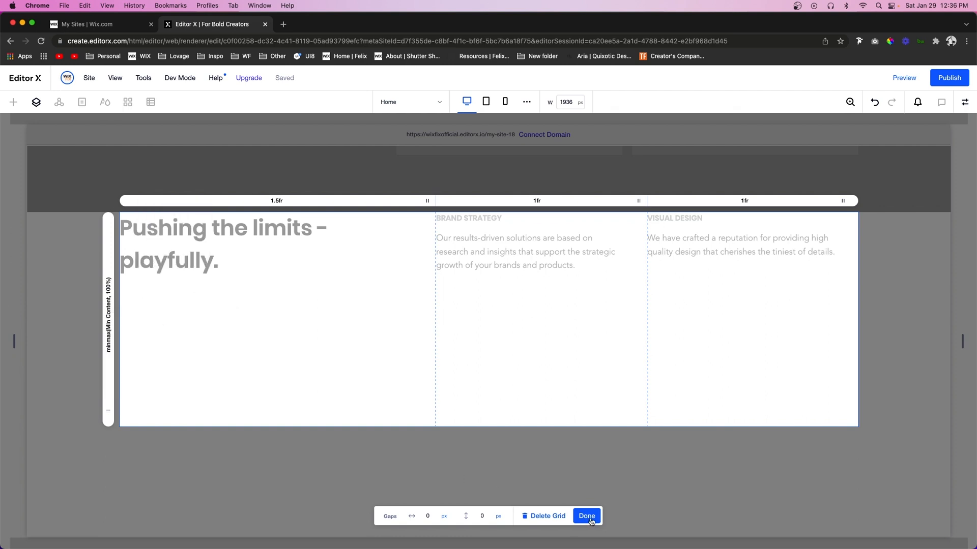
{"action": "left_click", "coordinate": [588, 517]}
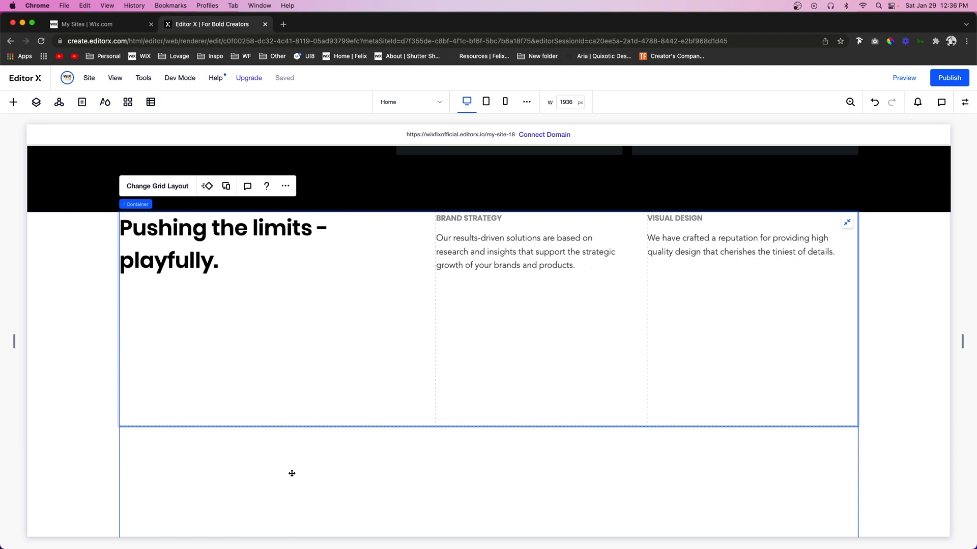
- Set the first grid row's minimum to Min Content, keeping the second row at 450 px minimum
{"action": "left_click", "coordinate": [314, 446]}
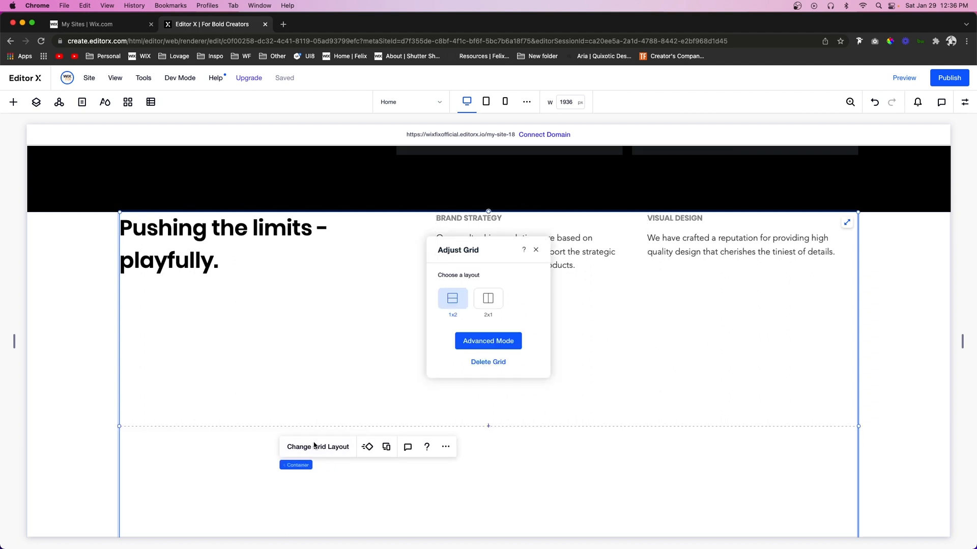
{"action": "left_click", "coordinate": [476, 346]}
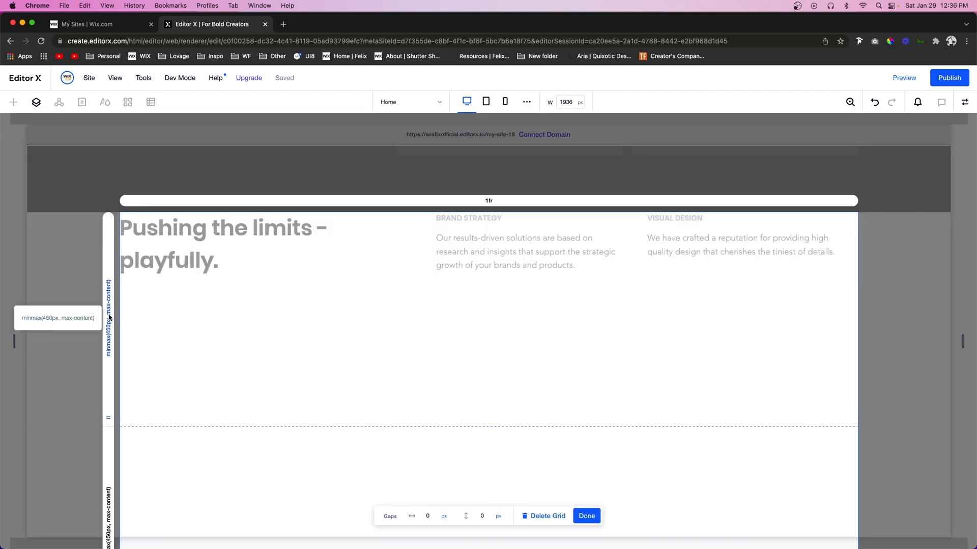
{"action": "left_click", "coordinate": [109, 319]}
{"action": "left_click", "coordinate": [165, 386]}
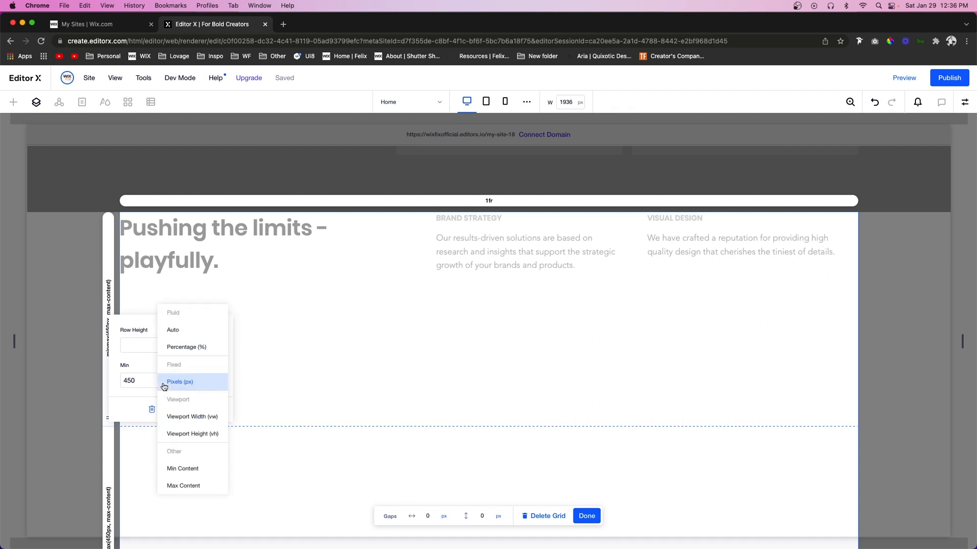
{"action": "left_click", "coordinate": [187, 467]}
{"action": "left_click", "coordinate": [431, 410]}
{"action": "left_click", "coordinate": [111, 431]}
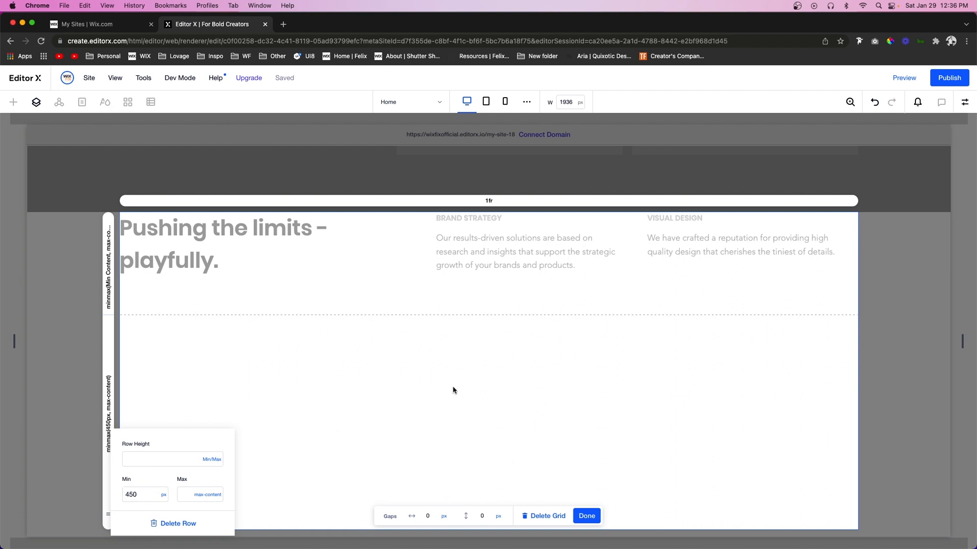
{"action": "left_click", "coordinate": [854, 397]}
{"action": "scroll", "coordinate": [761, 383], "scroll_direction": "down", "scroll_amount": 3}
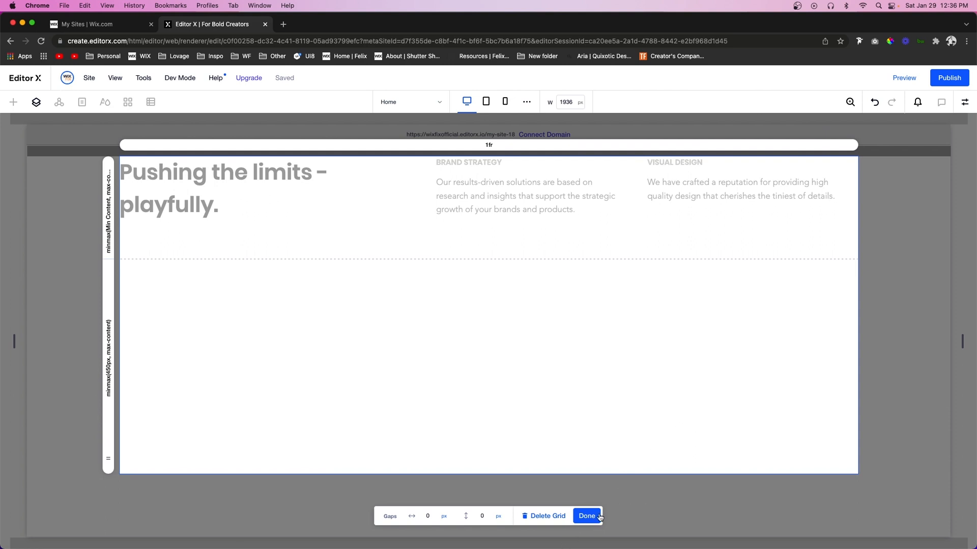
{"action": "left_click", "coordinate": [594, 517]}
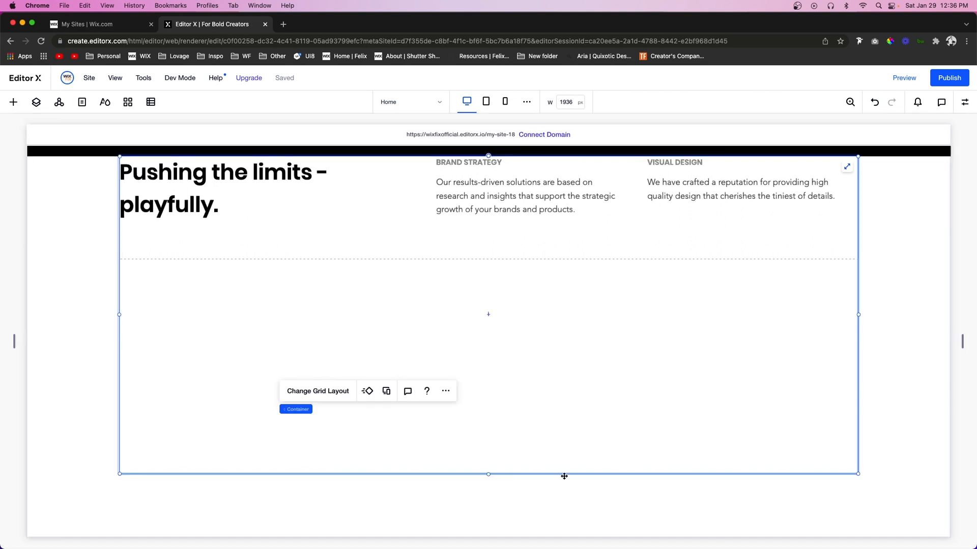
{"action": "left_click", "coordinate": [17, 104]}
- Add a stretched image to the lower row and replace it with a stock office photo from Media from Wix
{"action": "left_click_drag", "start_coordinate": [117, 236], "coordinate": [468, 366]}
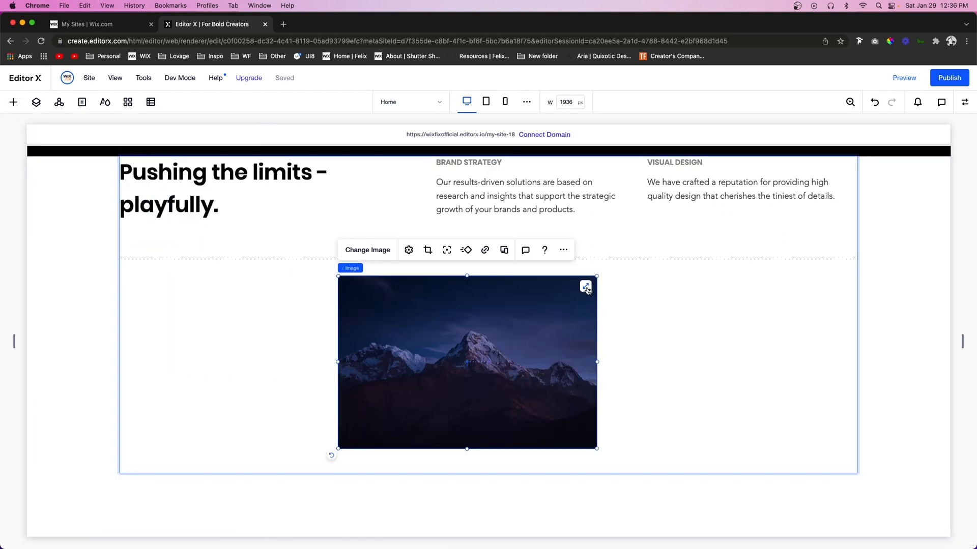
{"action": "left_click", "coordinate": [587, 288]}
{"action": "left_click", "coordinate": [148, 231]}
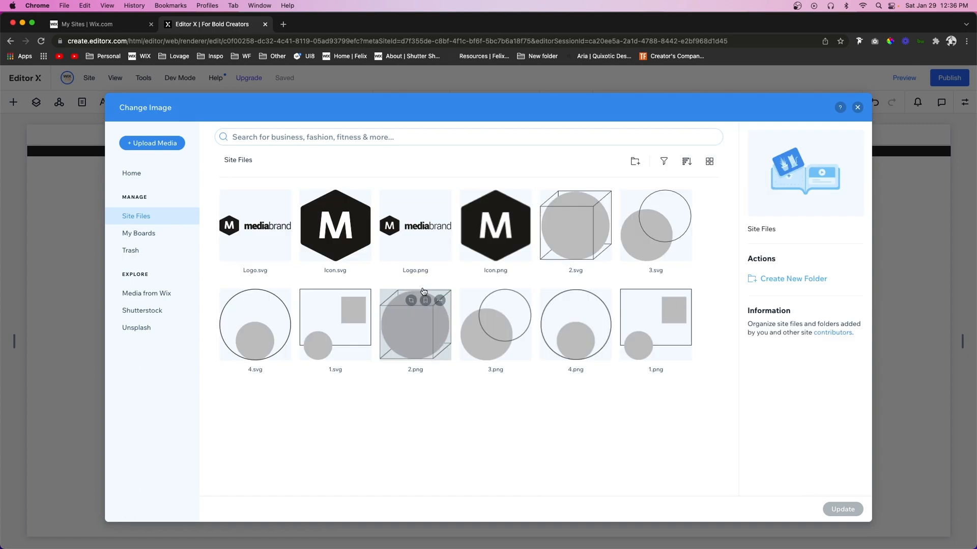
{"action": "left_click", "coordinate": [133, 293]}
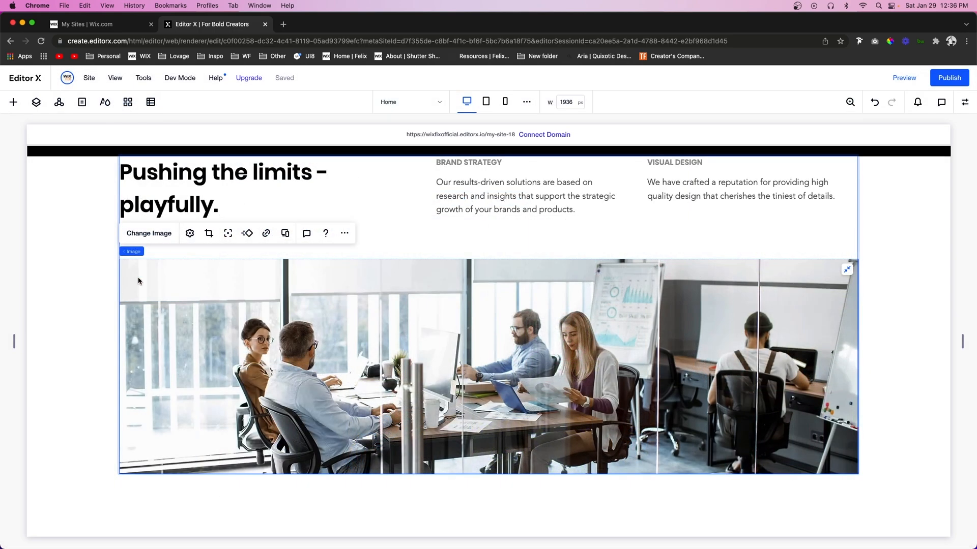
{"action": "mouse_move", "coordinate": [160, 253]}
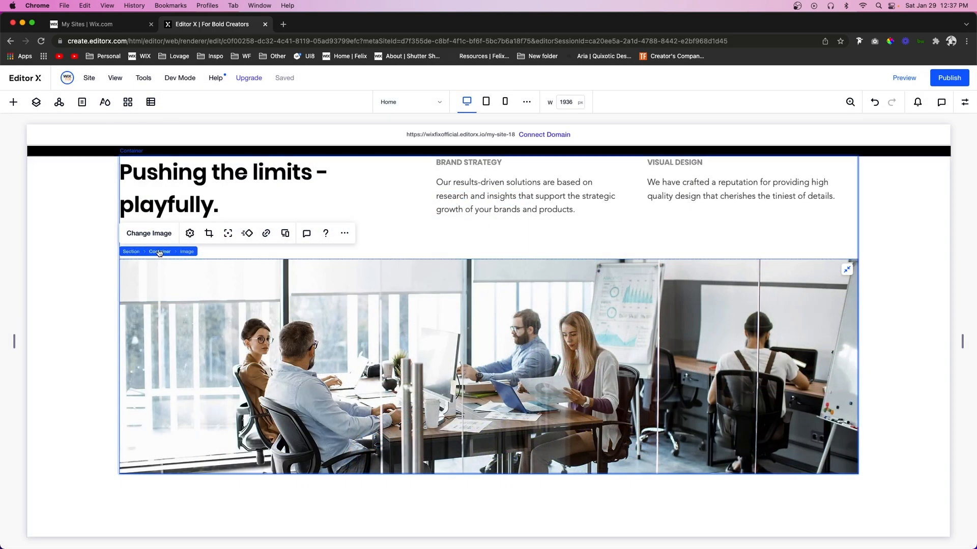
{"action": "left_click", "coordinate": [160, 253]}
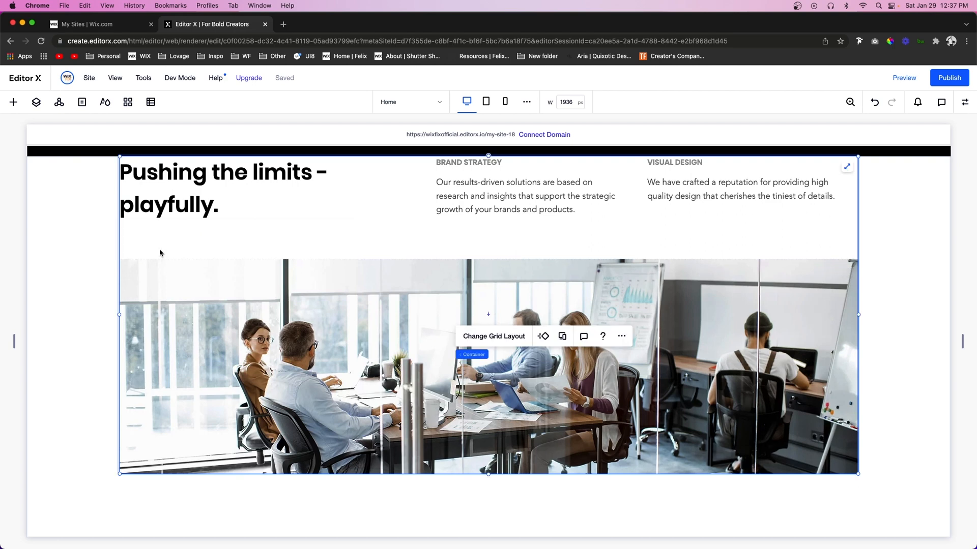
- Give the container 120 px top and bottom margins
{"action": "left_click", "coordinate": [965, 101]}
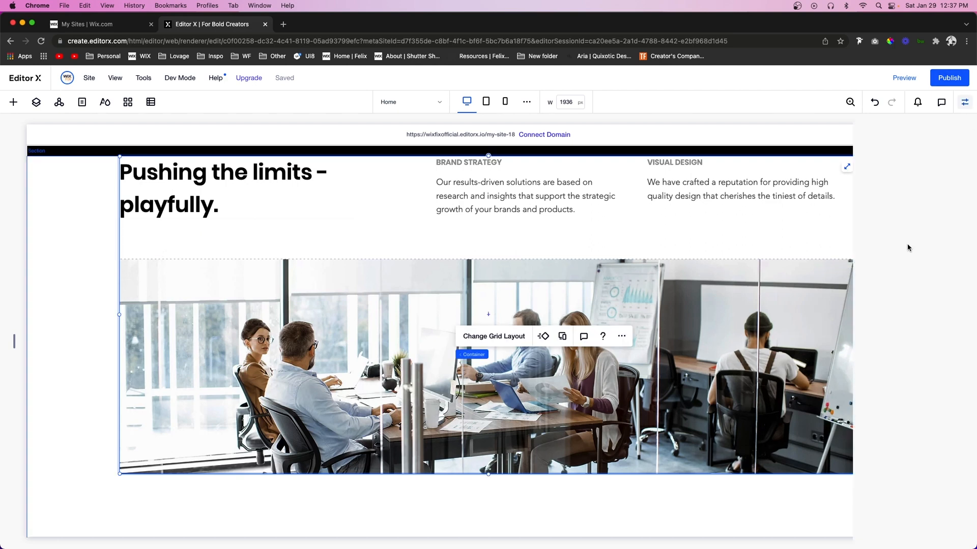
{"action": "scroll", "coordinate": [872, 462], "scroll_direction": "down", "scroll_amount": 3}
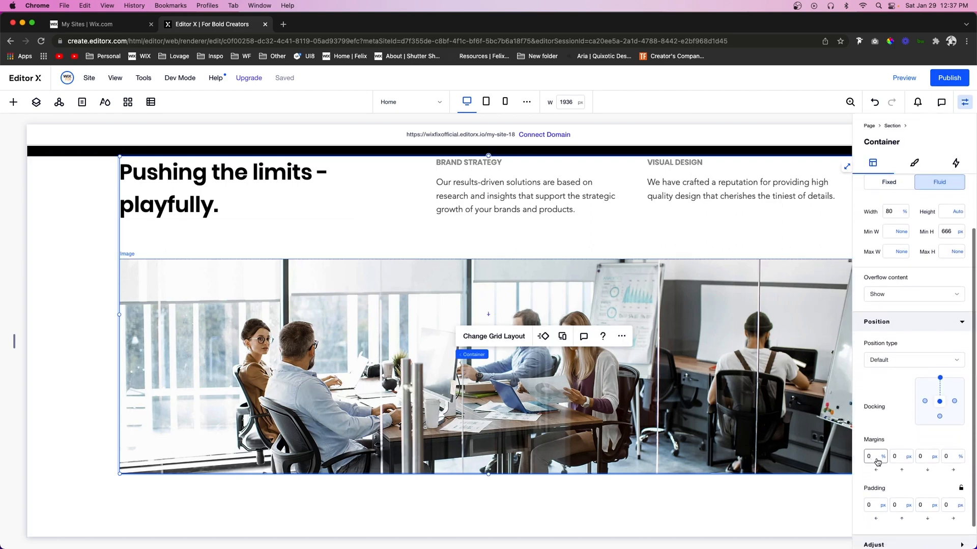
{"action": "left_click", "coordinate": [899, 461]}
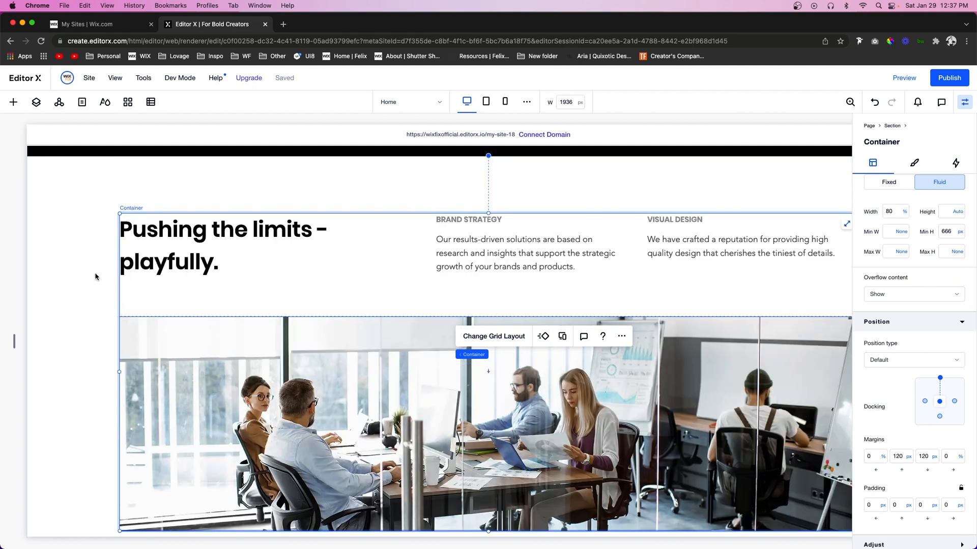
- Set the section's minimum height to None and preview the page
{"action": "left_click", "coordinate": [59, 235]}
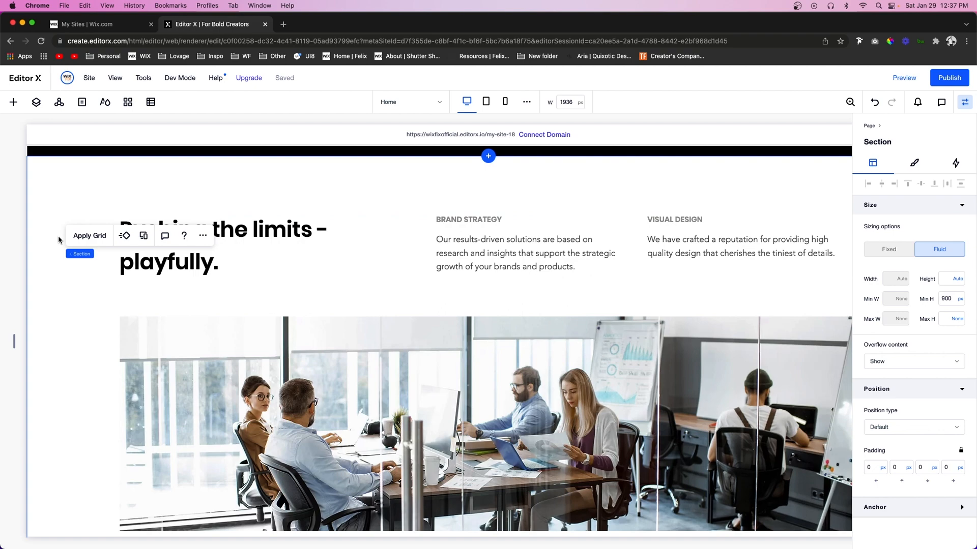
{"action": "left_click", "coordinate": [961, 302]}
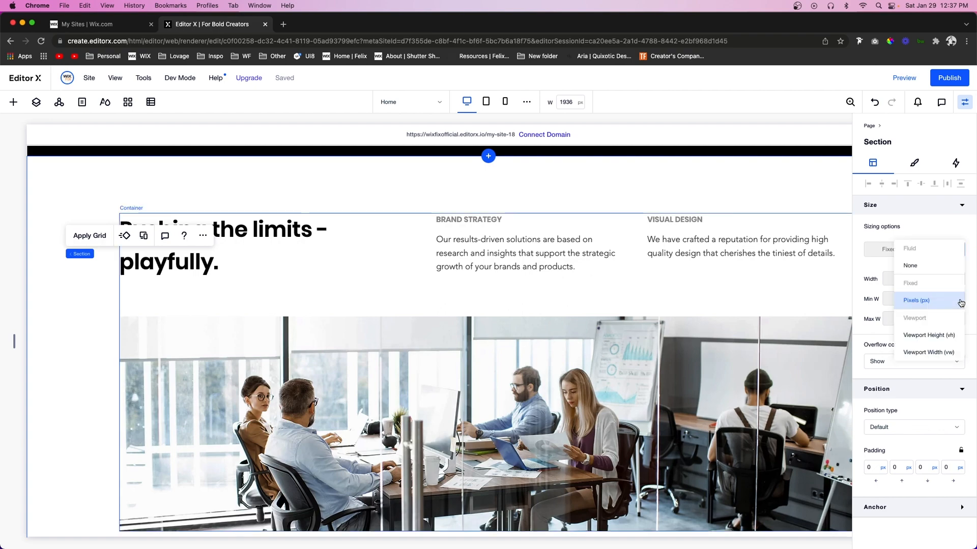
{"action": "left_click", "coordinate": [921, 270]}
{"action": "scroll", "coordinate": [355, 330], "scroll_direction": "up", "scroll_amount": 2}
{"action": "key", "text": "super+shift+p"}
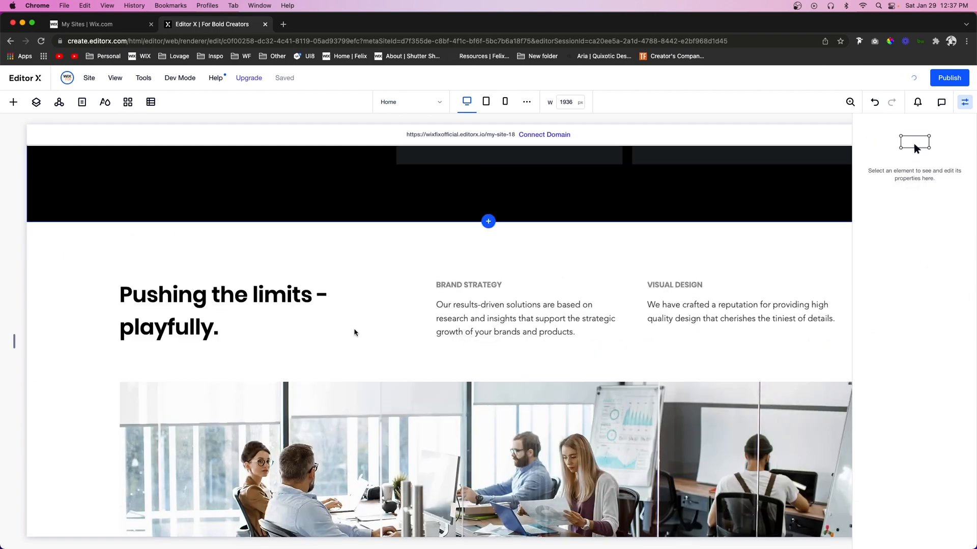
{"action": "scroll", "coordinate": [354, 331], "scroll_direction": "up", "scroll_amount": 15}
{"action": "scroll", "coordinate": [354, 330], "scroll_direction": "up", "scroll_amount": 3}
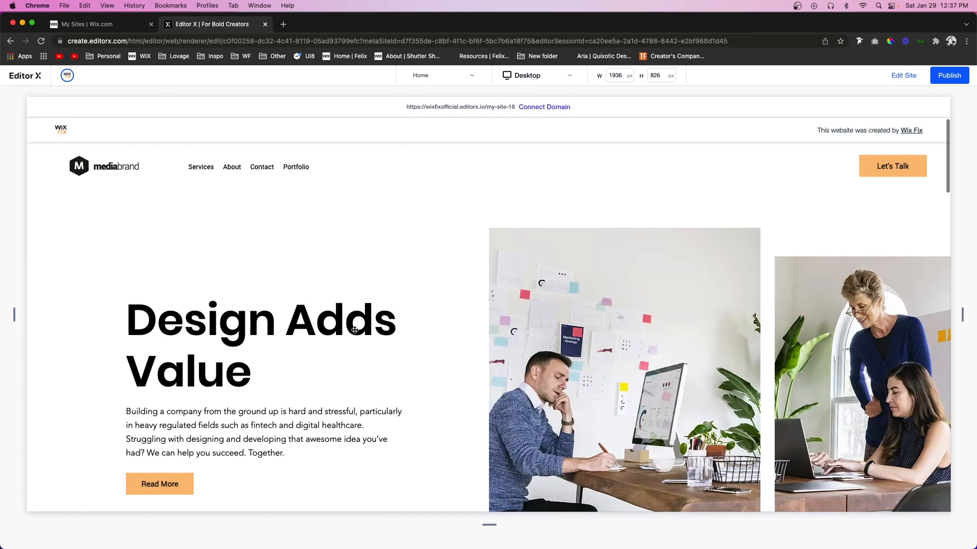
{"action": "scroll", "coordinate": [480, 309], "scroll_direction": "down", "scroll_amount": 2}
{"action": "scroll", "coordinate": [458, 417], "scroll_direction": "down", "scroll_amount": 2}
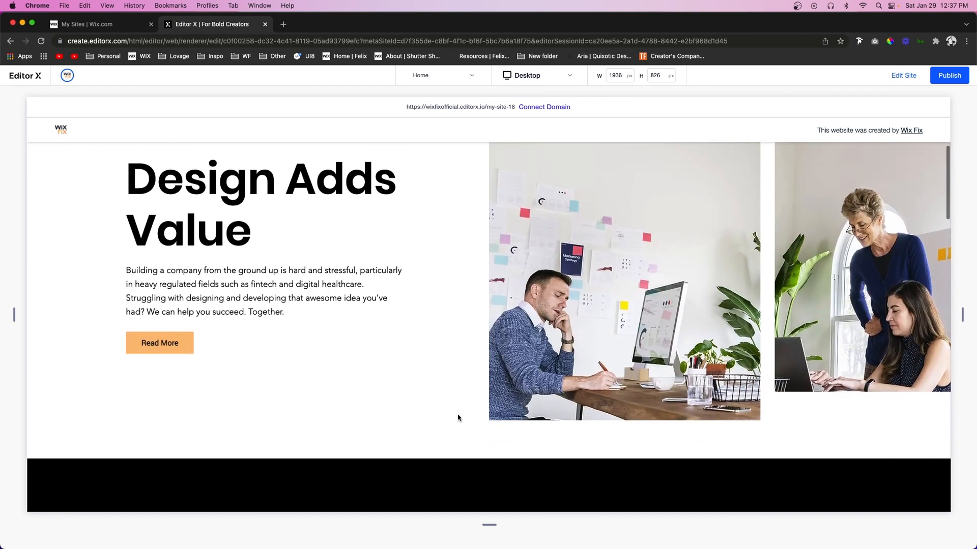
{"action": "scroll", "coordinate": [457, 417], "scroll_direction": "up", "scroll_amount": 2}
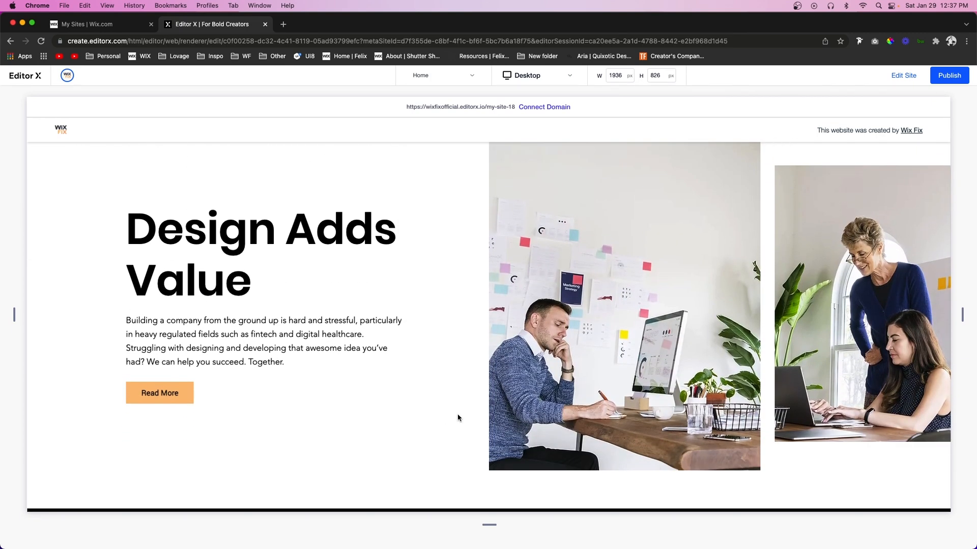
{"action": "scroll", "coordinate": [458, 418], "scroll_direction": "down", "scroll_amount": 8}
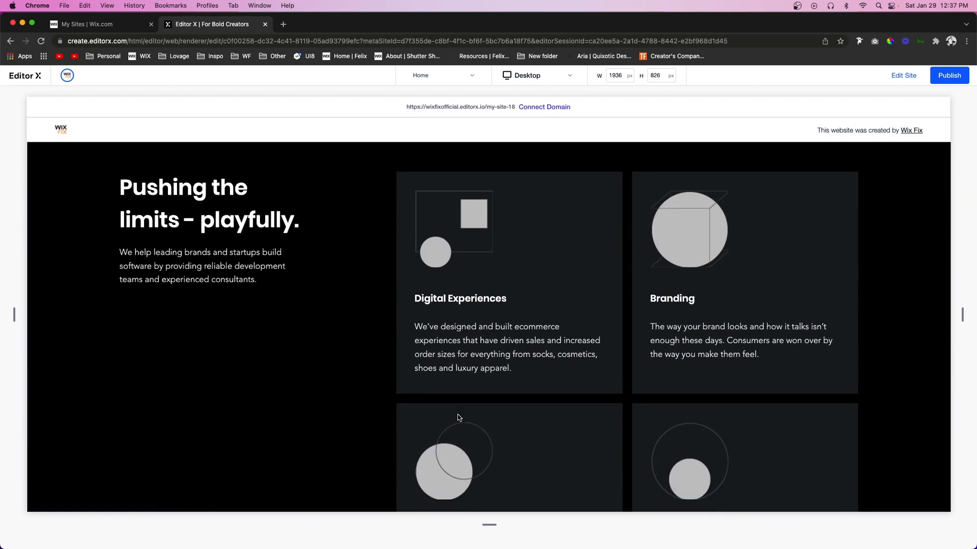
{"action": "scroll", "coordinate": [686, 406], "scroll_direction": "down", "scroll_amount": 8}
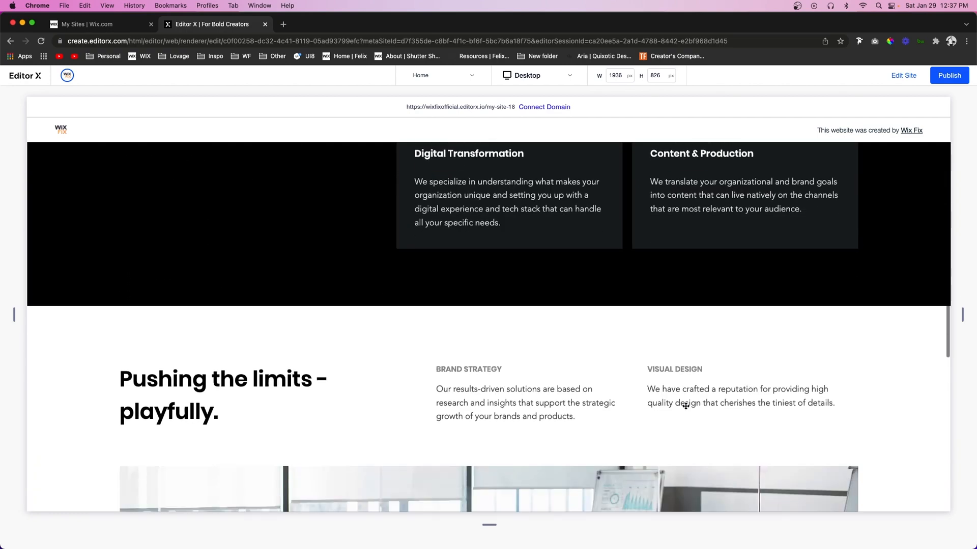
{"action": "scroll", "coordinate": [685, 406], "scroll_direction": "up", "scroll_amount": 2}
{"action": "scroll", "coordinate": [686, 406], "scroll_direction": "down", "scroll_amount": 7}
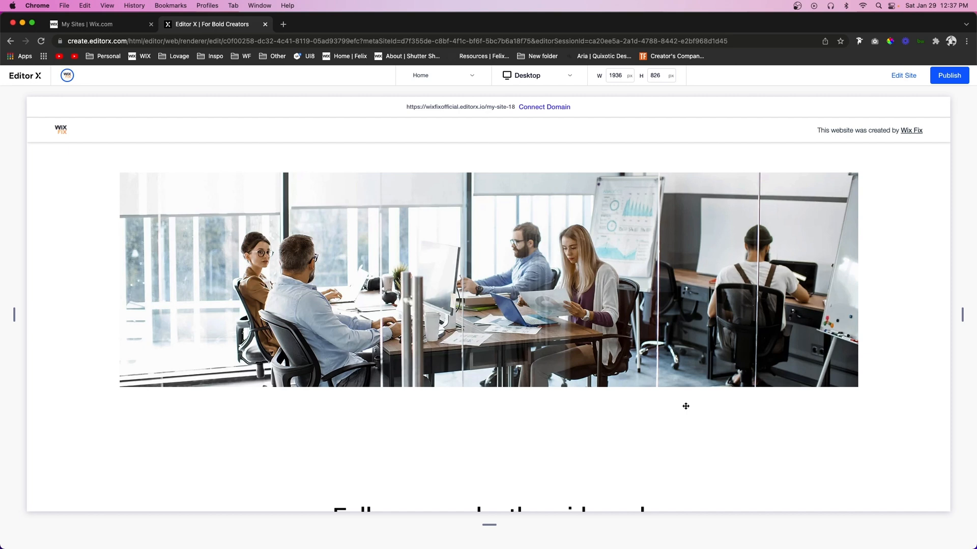
{"action": "left_click", "coordinate": [904, 76]}
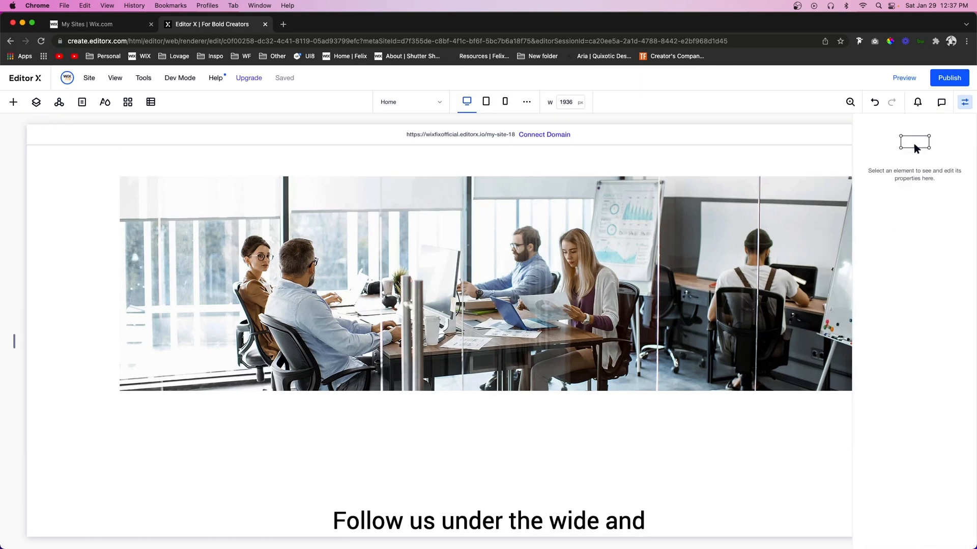
- Insert a blank section below the photo strip with a 900 px minimum height
{"action": "scroll", "coordinate": [528, 310], "scroll_direction": "down", "scroll_amount": 1}
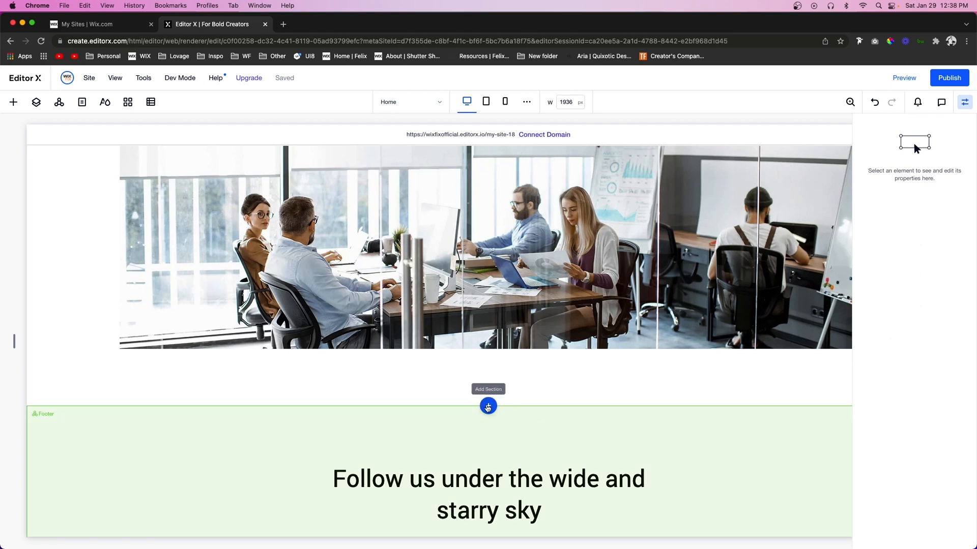
{"action": "left_click", "coordinate": [488, 407]}
{"action": "left_click", "coordinate": [459, 357]}
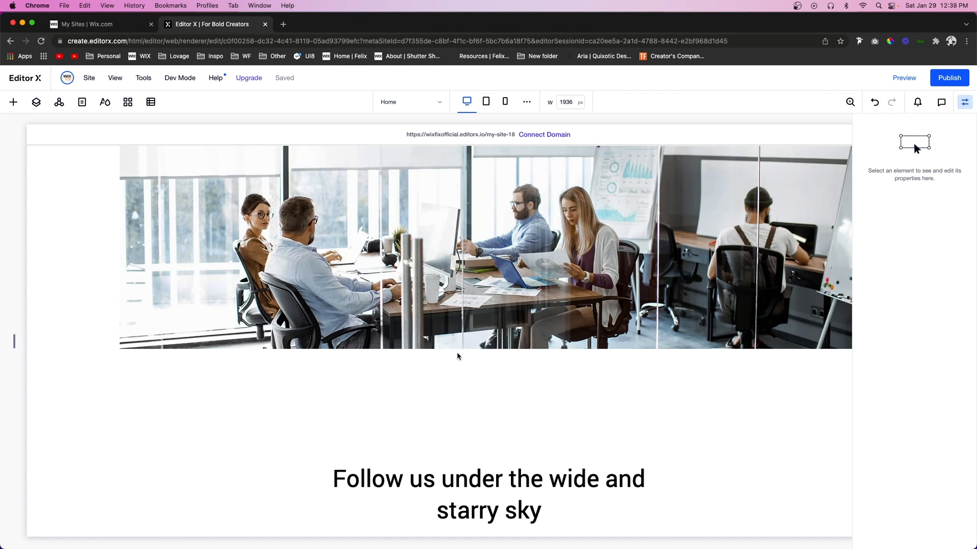
{"action": "left_click", "coordinate": [558, 268]}
{"action": "left_click", "coordinate": [954, 300]}
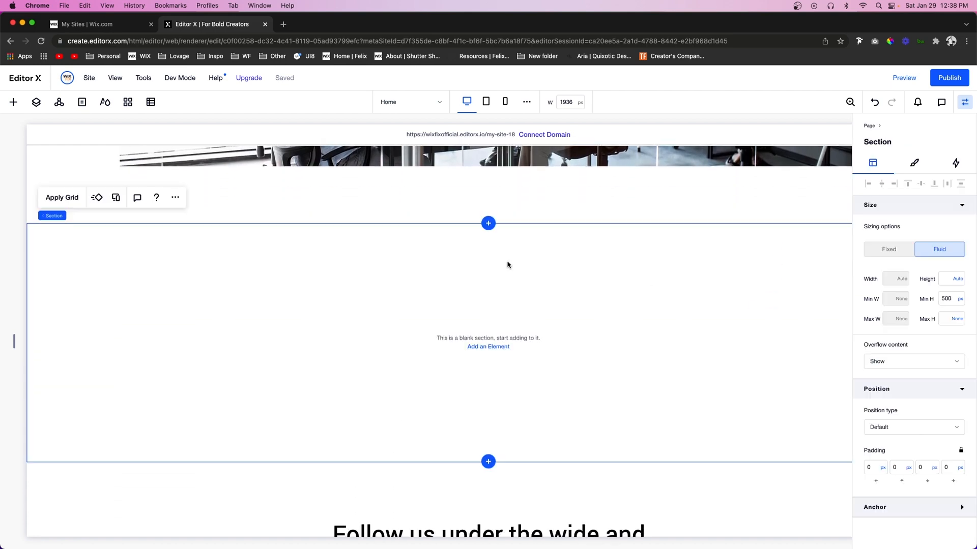
{"action": "type", "text": "900"}
{"action": "key", "text": "Return"}
- Split the section into a 2x1 grid and place an image in the left column
{"action": "scroll", "coordinate": [539, 254], "scroll_direction": "down", "scroll_amount": 3}
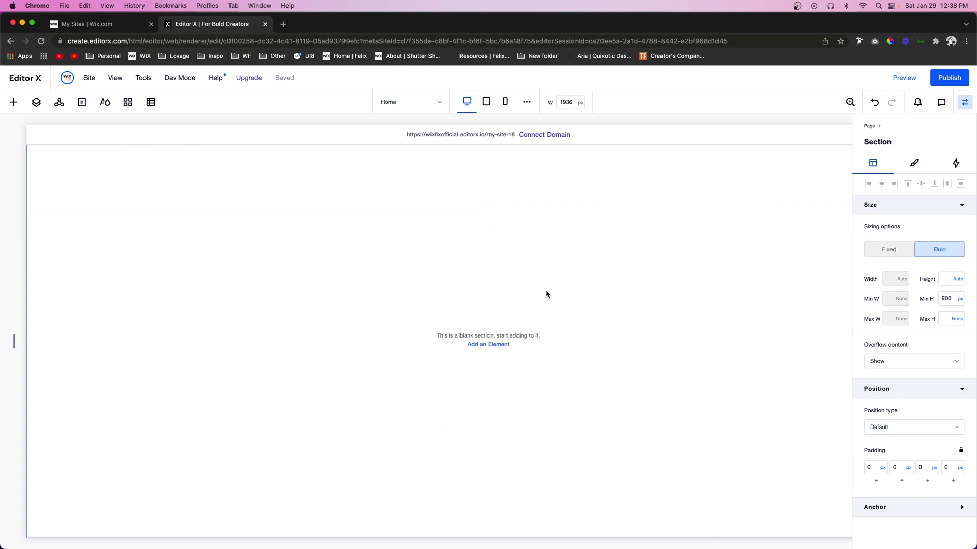
{"action": "left_click", "coordinate": [483, 227]}
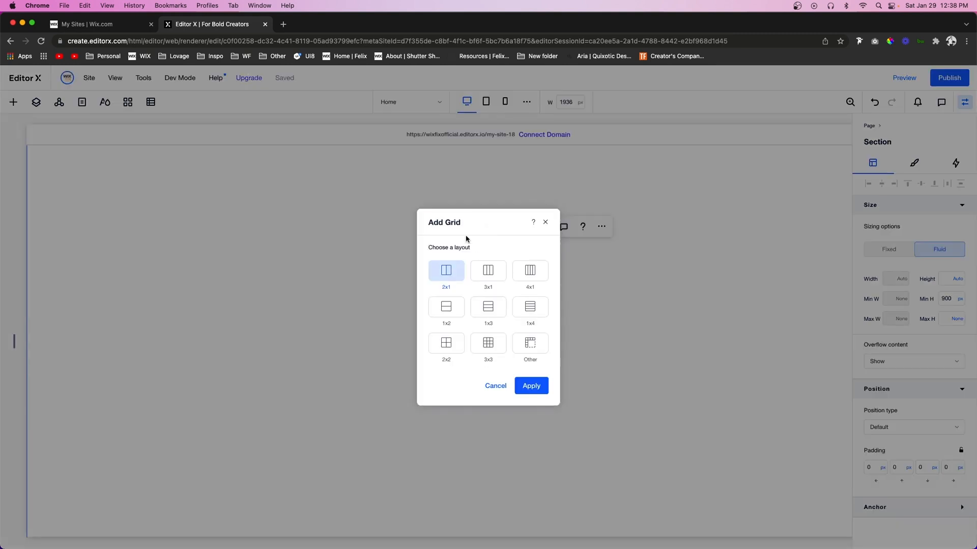
{"action": "left_click", "coordinate": [532, 387]}
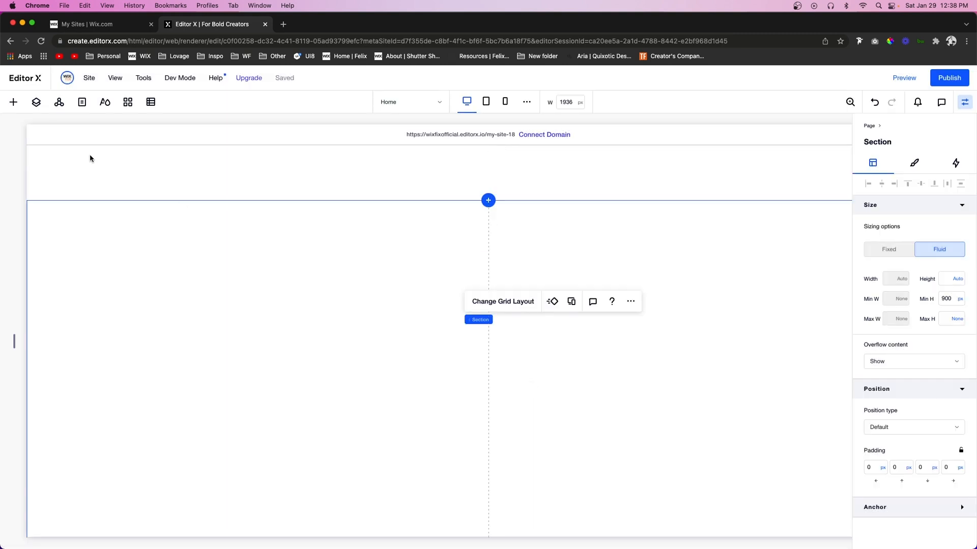
{"action": "left_click", "coordinate": [13, 101]}
{"action": "left_click_drag", "start_coordinate": [120, 231], "coordinate": [372, 338]}
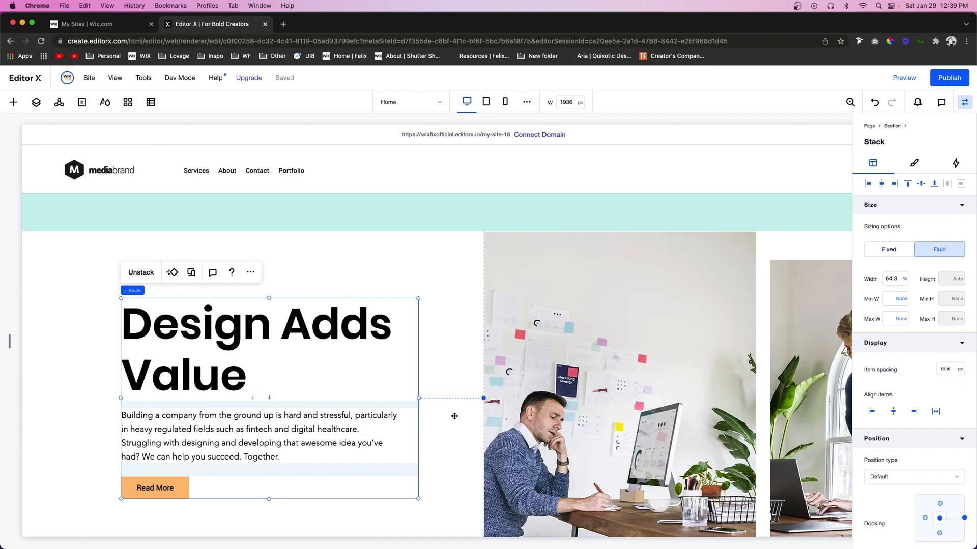
{"action": "scroll", "coordinate": [612, 432], "scroll_direction": "down", "scroll_amount": 15}
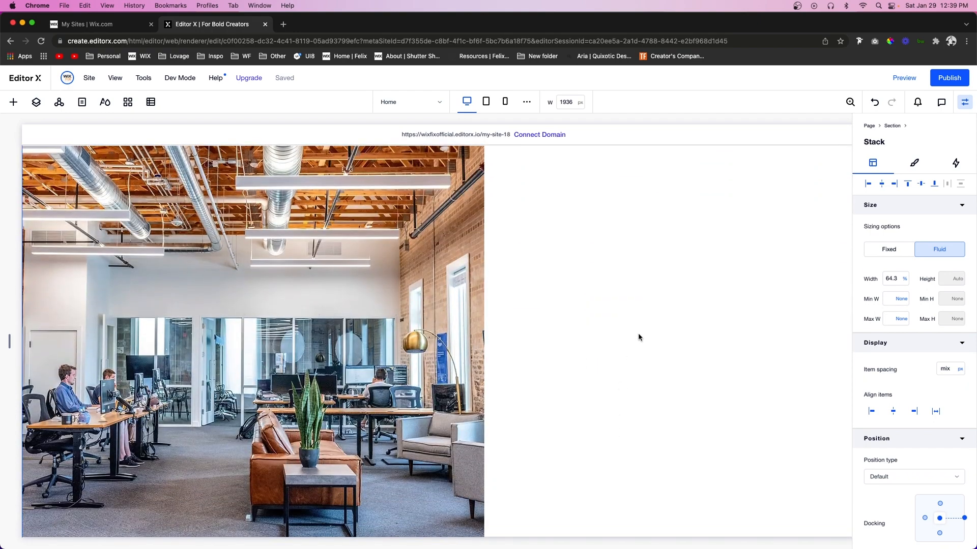
- Paste the copied Design Adds Value stack into the section's right column
{"action": "right_click", "coordinate": [638, 335]}
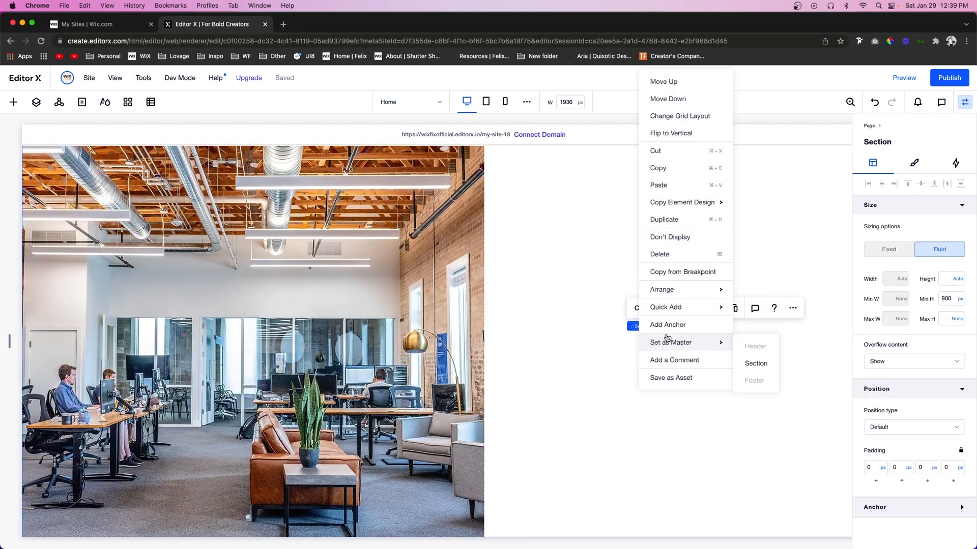
{"action": "left_click", "coordinate": [676, 186]}
{"action": "left_click_drag", "start_coordinate": [592, 436], "coordinate": [547, 324]}
- Set the heading to size 45 and replace it with 'An uber-flexible methodology to suit your unique needs'
{"action": "left_click", "coordinate": [558, 251]}
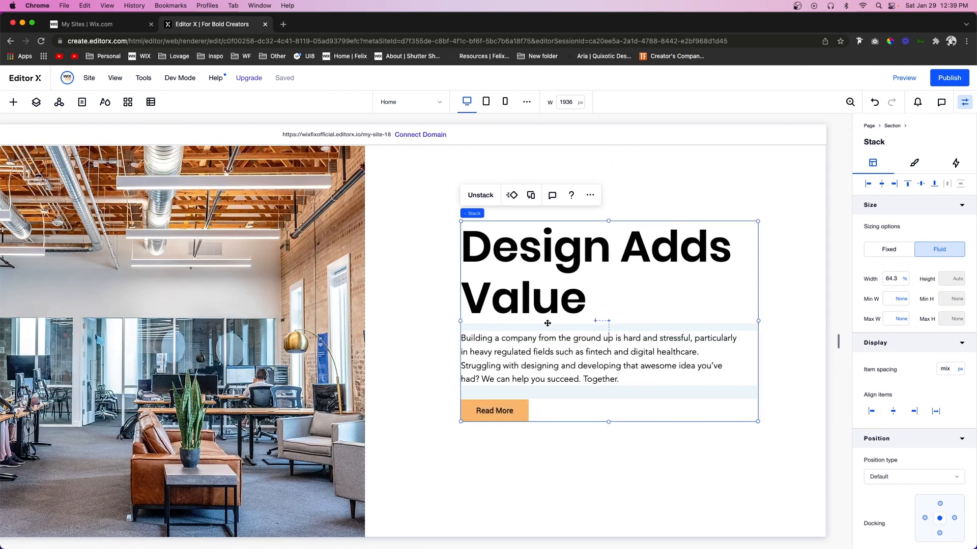
{"action": "double_click", "coordinate": [558, 250]}
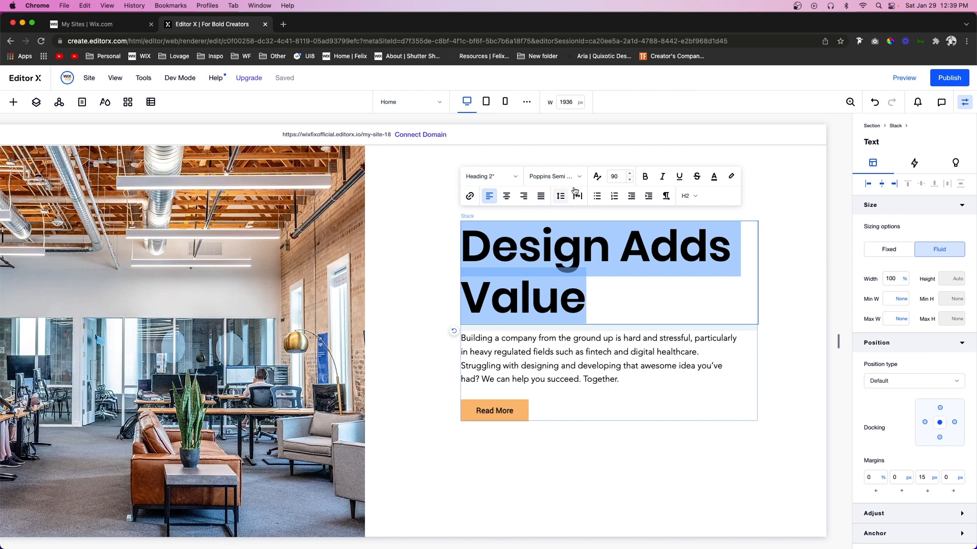
{"action": "left_click", "coordinate": [620, 176]}
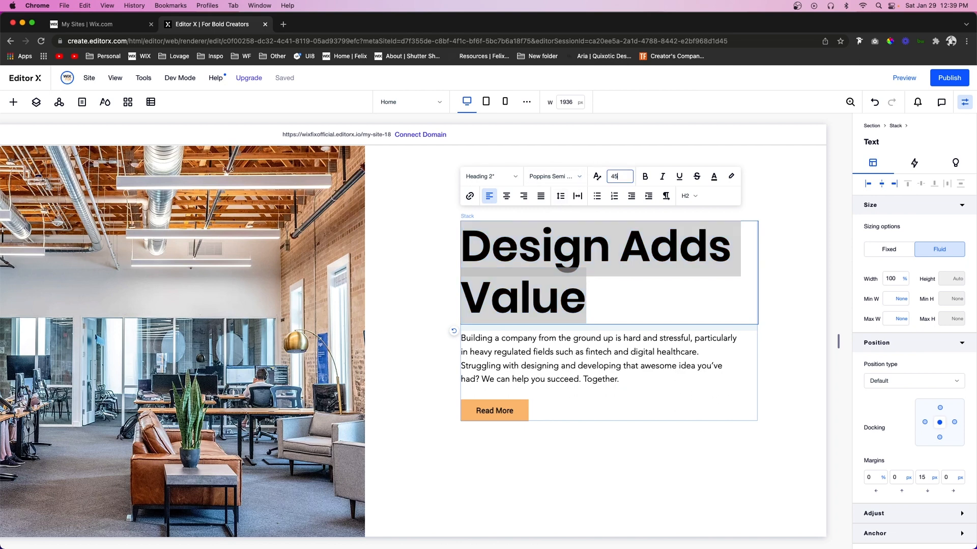
{"action": "key", "text": "Return"}
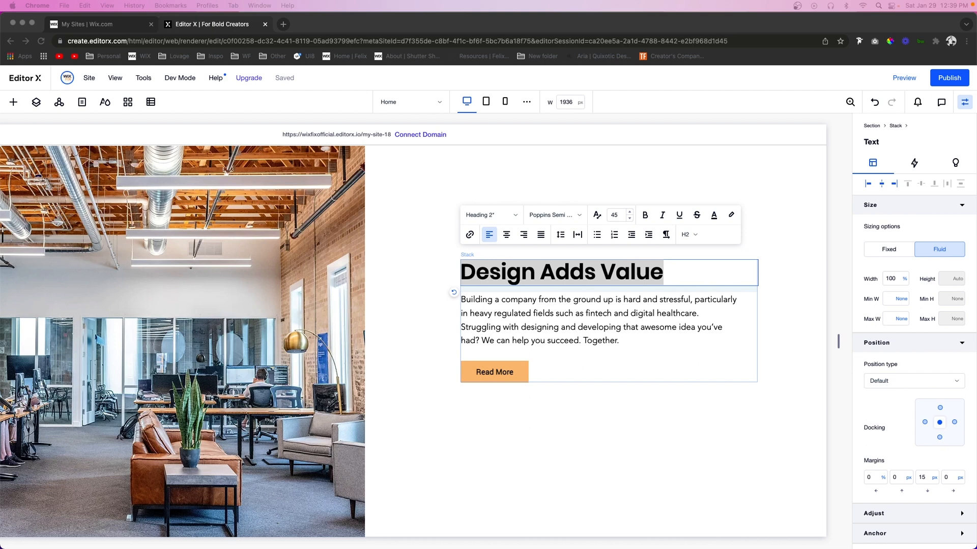
{"action": "triple_click", "coordinate": [542, 281]}
{"action": "type", "text": "An uber-flexible methodology to suit your unique needs"}
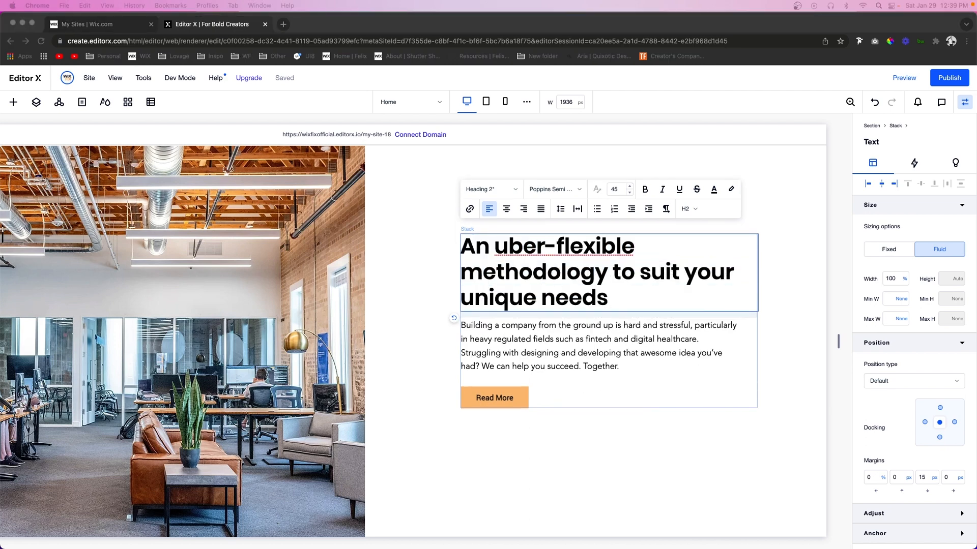
{"action": "left_click", "coordinate": [549, 341]}
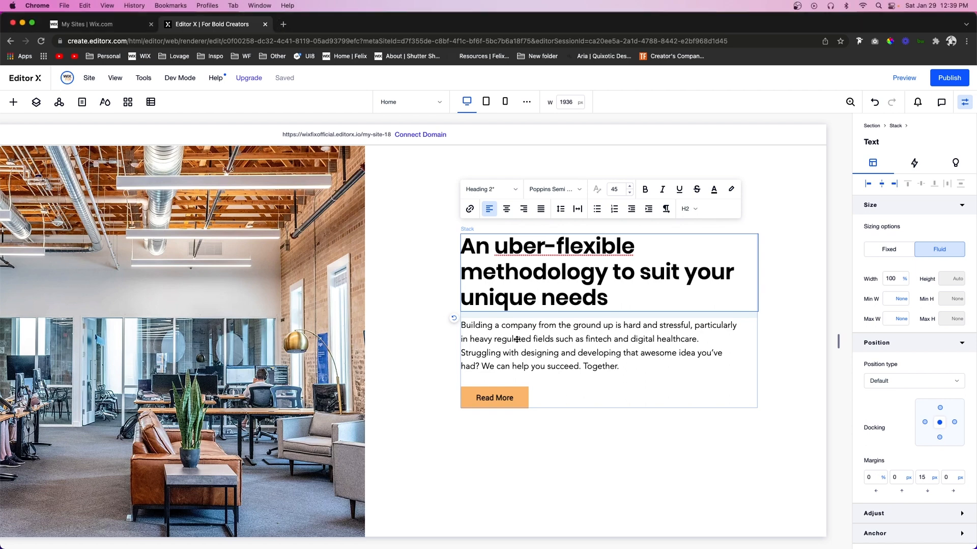
- Paste the new paragraph text below the heading and make it dark grey
{"action": "left_click", "coordinate": [508, 337]}
{"action": "double_click", "coordinate": [507, 337]}
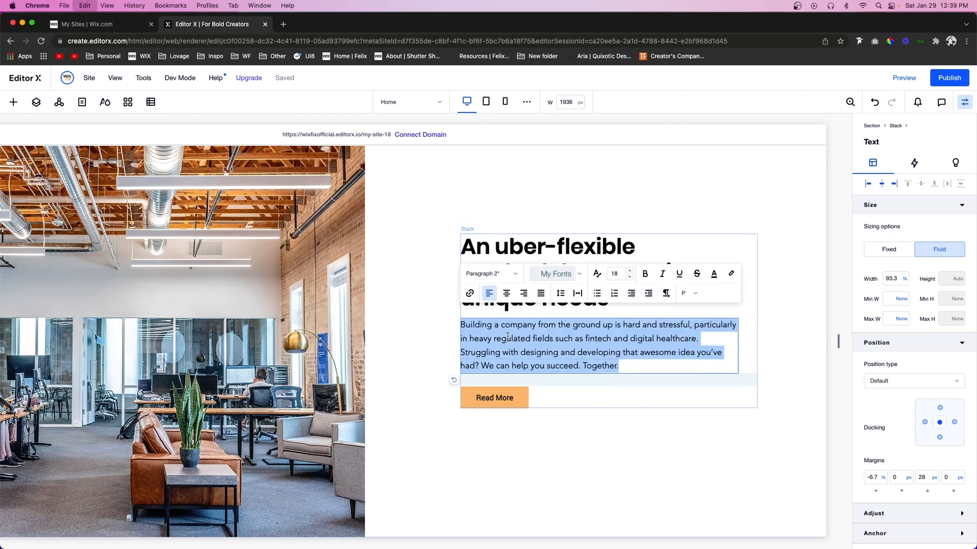
{"action": "type", "text": "For the last 10 years, we have partnered with some of the world’s leading organizations to help them strategize, design, develop, launch and grow their digitally-enabled brands and products."}
{"action": "key", "text": "super+a"}
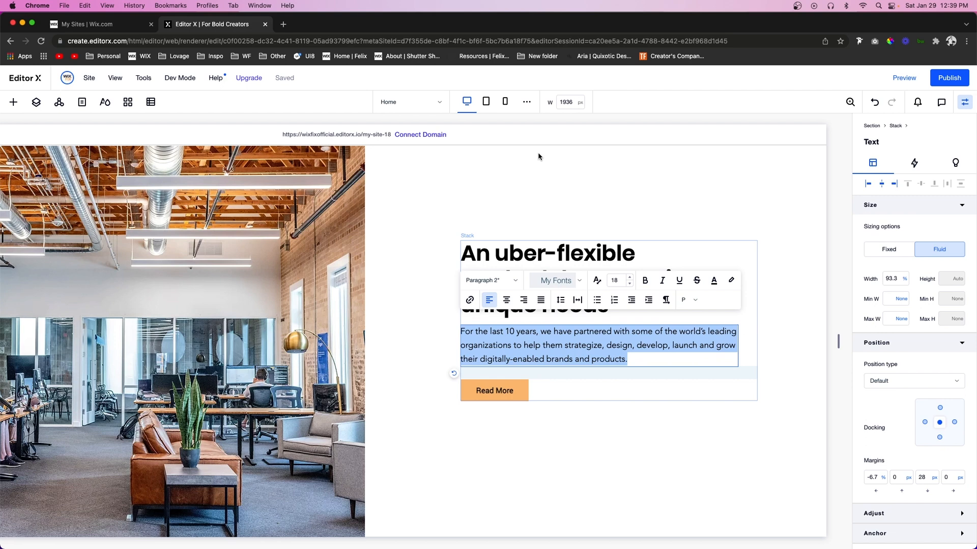
{"action": "left_click", "coordinate": [714, 281]}
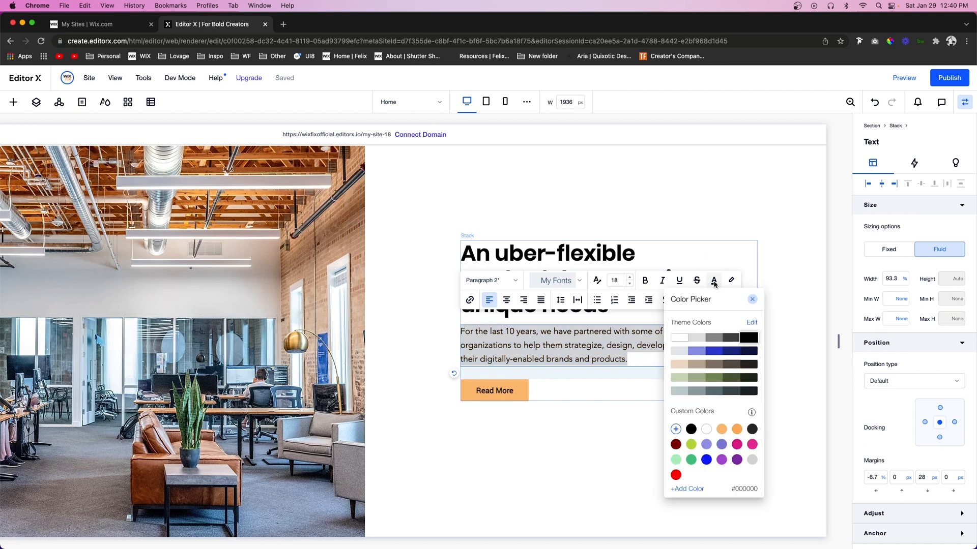
{"action": "left_click", "coordinate": [731, 339]}
{"action": "left_click", "coordinate": [582, 430]}
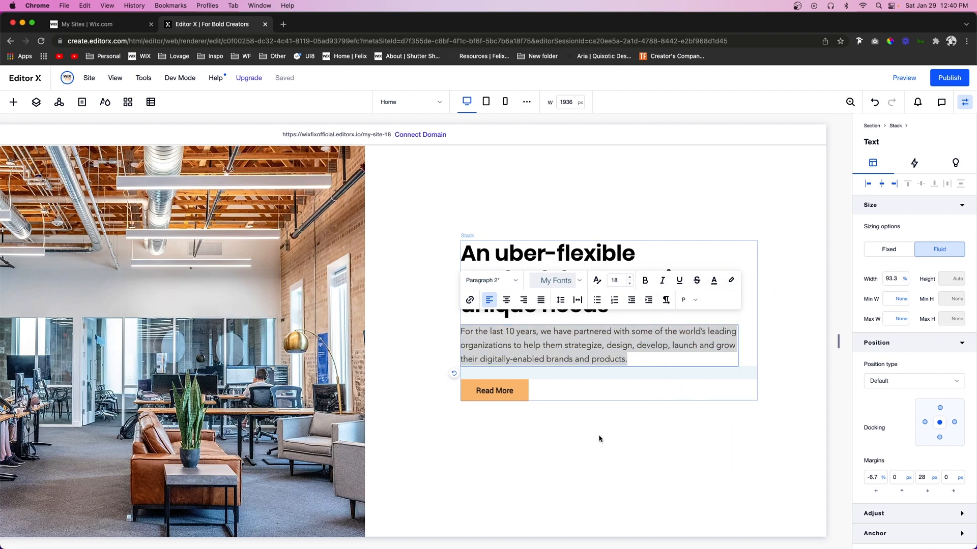
{"action": "left_click", "coordinate": [617, 438]}
- Open and close the text colour choices for the Design Adds Value paragraph without changes
{"action": "scroll", "coordinate": [747, 477], "scroll_direction": "down", "scroll_amount": 10}
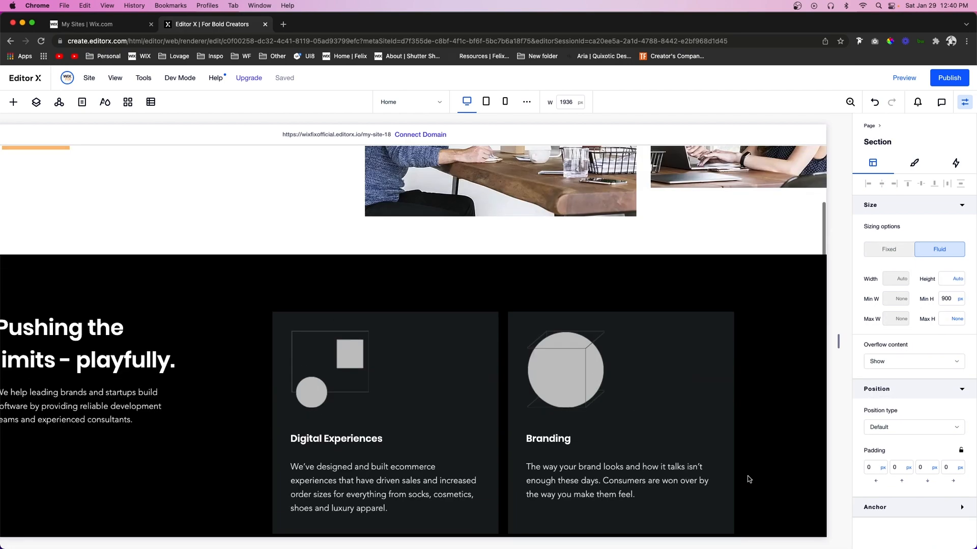
{"action": "scroll", "coordinate": [748, 477], "scroll_direction": "up", "scroll_amount": 4}
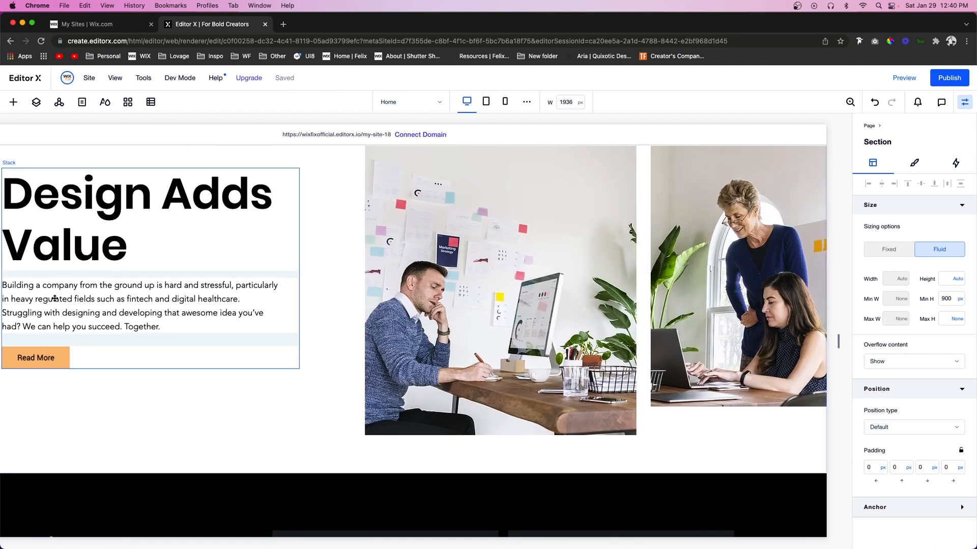
{"action": "left_click", "coordinate": [55, 299]}
{"action": "left_click", "coordinate": [55, 299]}
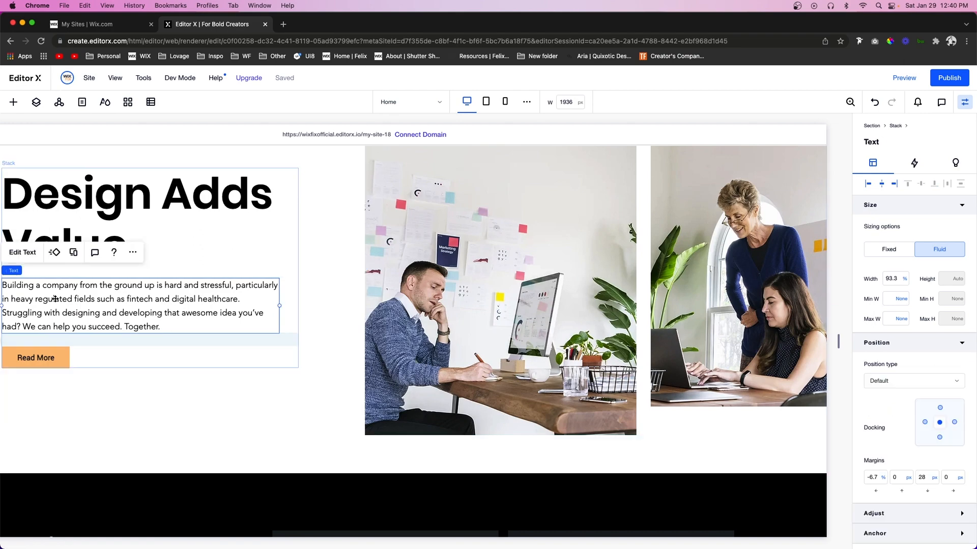
{"action": "double_click", "coordinate": [54, 299]}
{"action": "left_click", "coordinate": [255, 234]}
{"action": "left_click", "coordinate": [293, 253]}
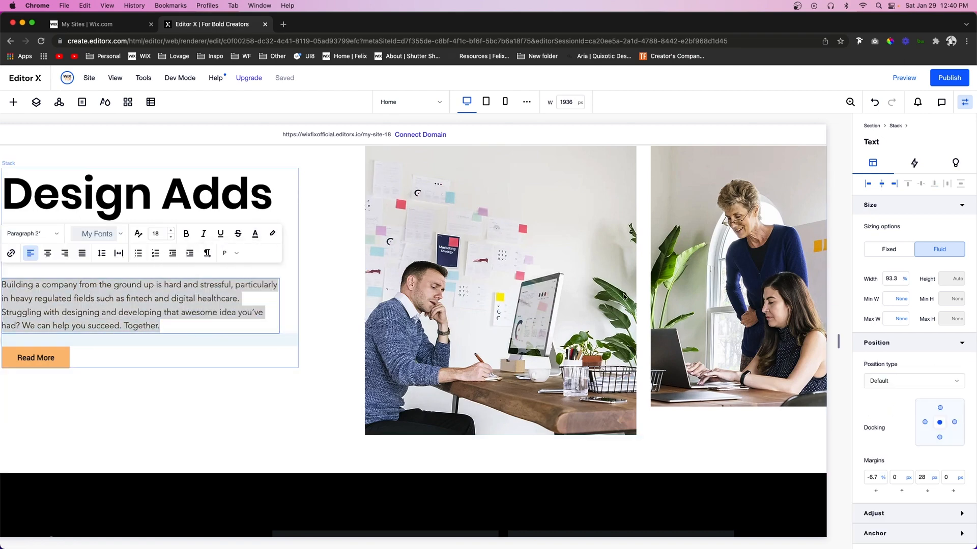
{"action": "left_click", "coordinate": [625, 296]}
- Give the uber-flexible methodology stack 120 px top and bottom margins
{"action": "scroll", "coordinate": [622, 295], "scroll_direction": "down", "scroll_amount": 15}
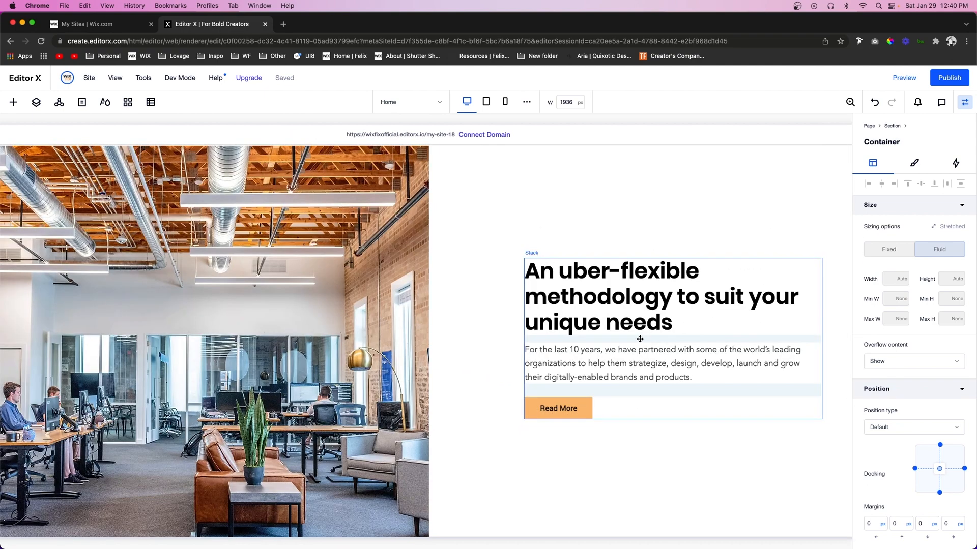
{"action": "left_click", "coordinate": [640, 338]}
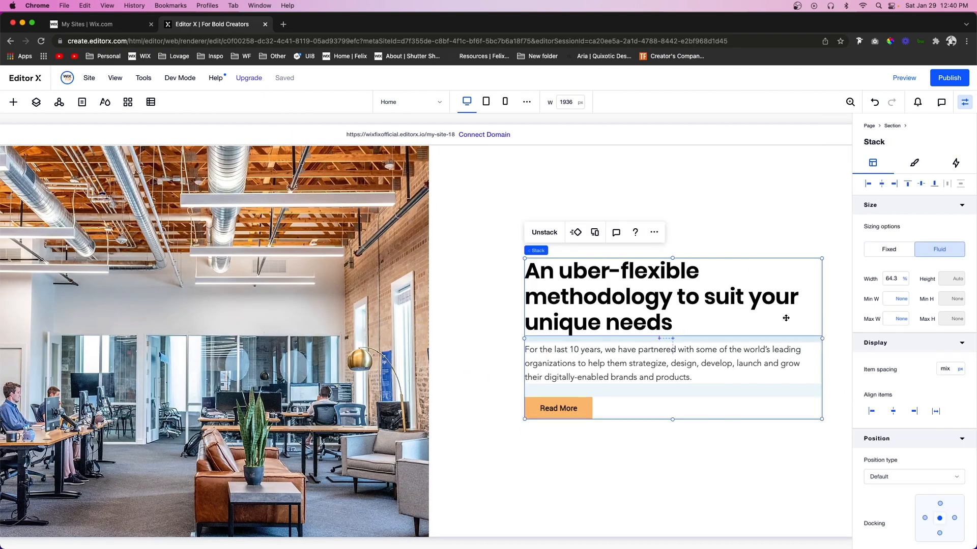
{"action": "scroll", "coordinate": [911, 458], "scroll_direction": "down", "scroll_amount": 4}
{"action": "left_click", "coordinate": [901, 411]}
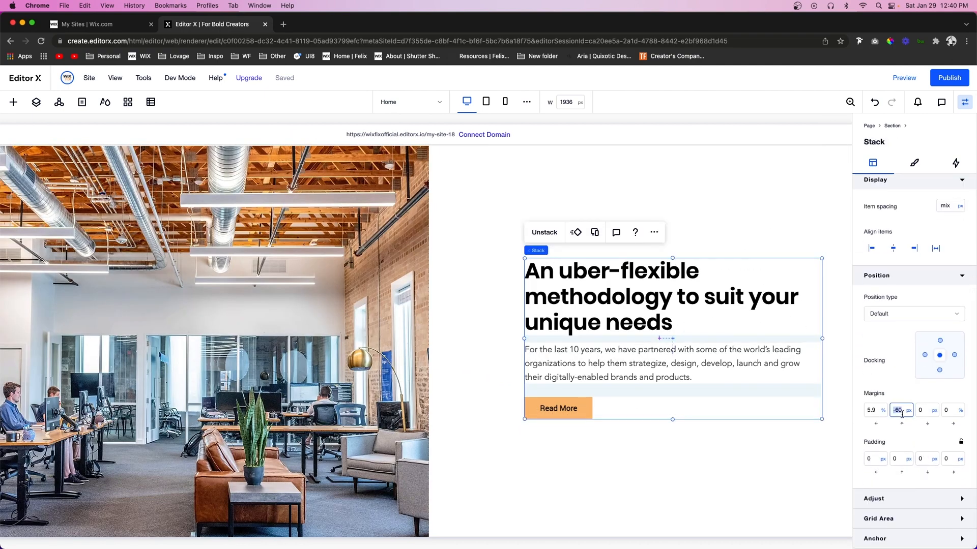
{"action": "key", "text": "Tab"}
{"action": "type", "text": "12"}
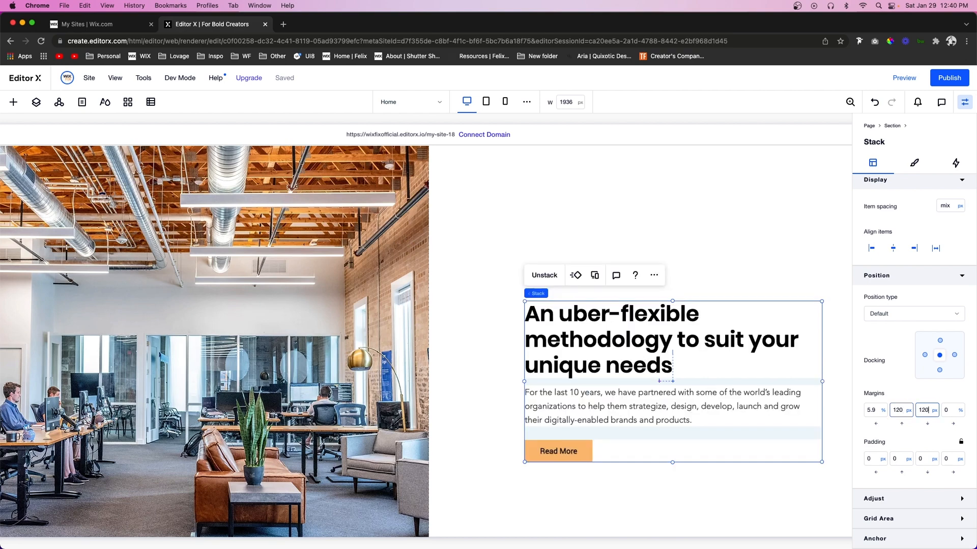
{"action": "type", "text": "0"}
{"action": "key", "text": "Return"}
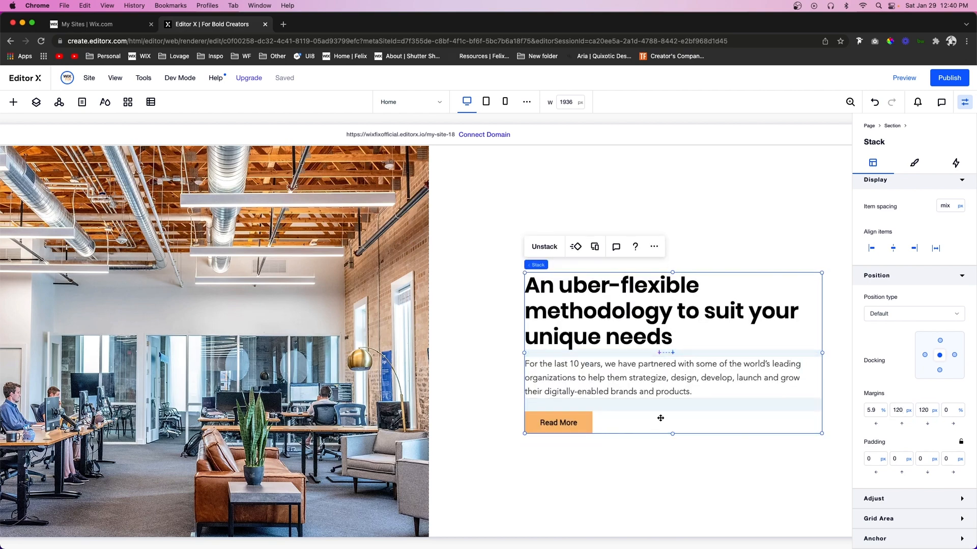
{"action": "scroll", "coordinate": [482, 252], "scroll_direction": "up", "scroll_amount": 2}
{"action": "left_click", "coordinate": [482, 252]}
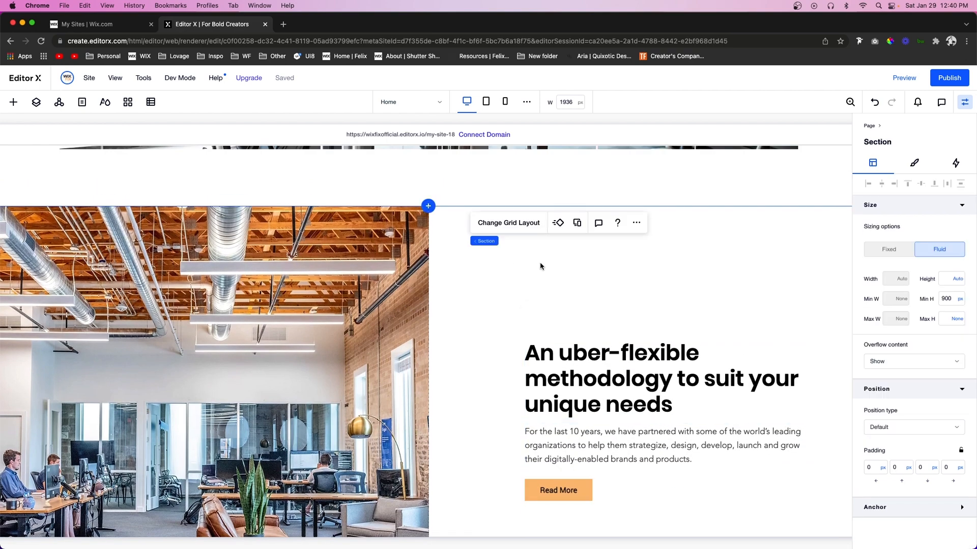
- Remove the office-image section's 900 px minimum height
{"action": "left_click", "coordinate": [960, 299]}
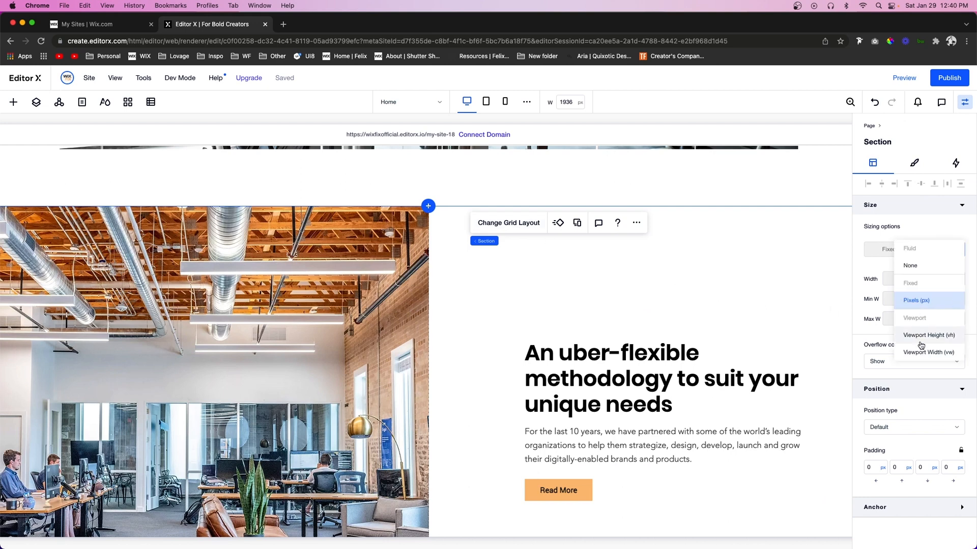
{"action": "left_click", "coordinate": [913, 267]}
{"action": "scroll", "coordinate": [494, 206], "scroll_direction": "down", "scroll_amount": 1}
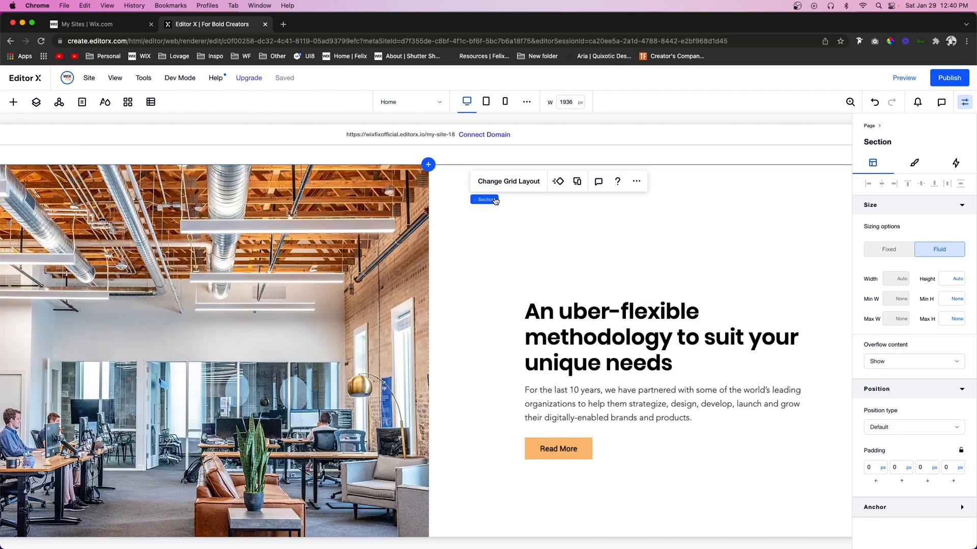
- Set the section's grid row minimum height to Min Content in Advanced Mode
{"action": "left_click", "coordinate": [496, 182]}
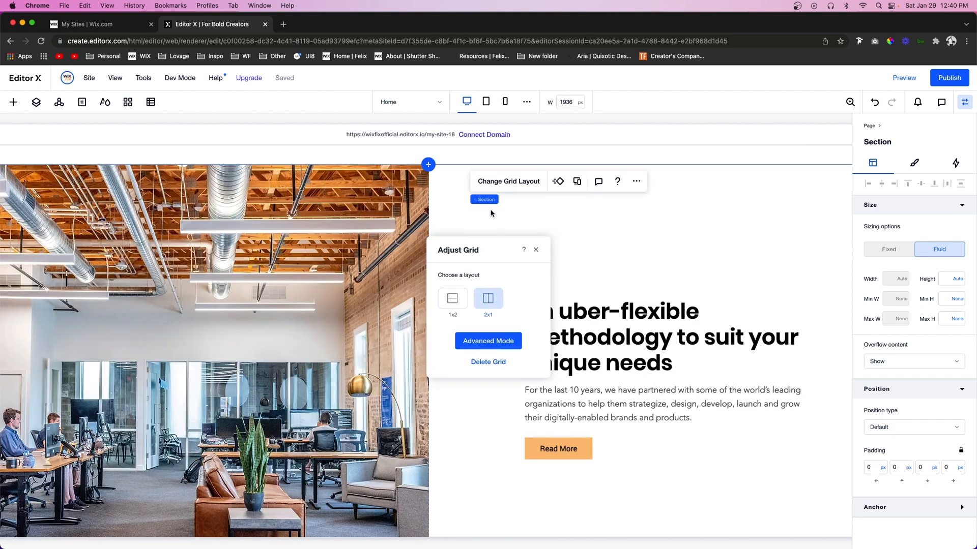
{"action": "left_click", "coordinate": [485, 342]}
{"action": "left_click", "coordinate": [16, 375]}
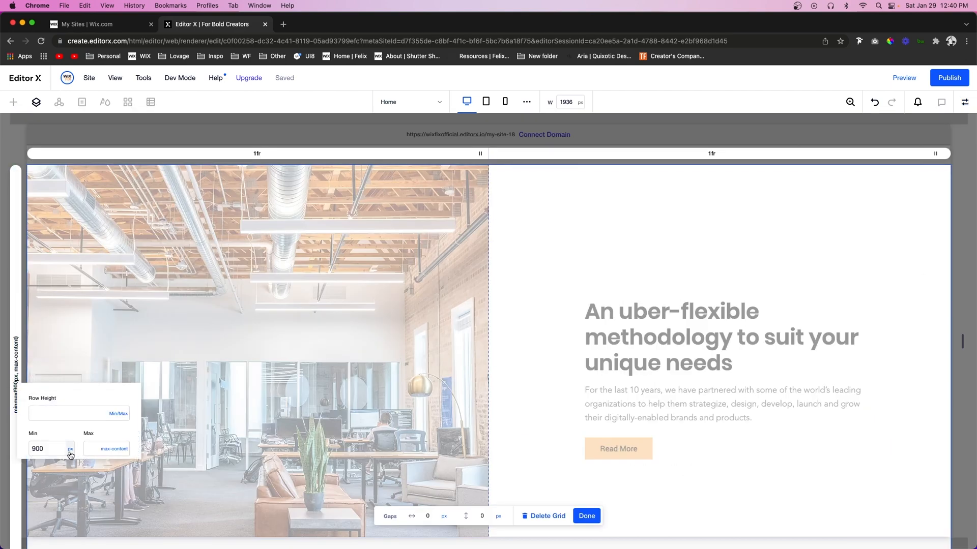
{"action": "left_click", "coordinate": [70, 456]}
{"action": "scroll", "coordinate": [95, 475], "scroll_direction": "down", "scroll_amount": 2}
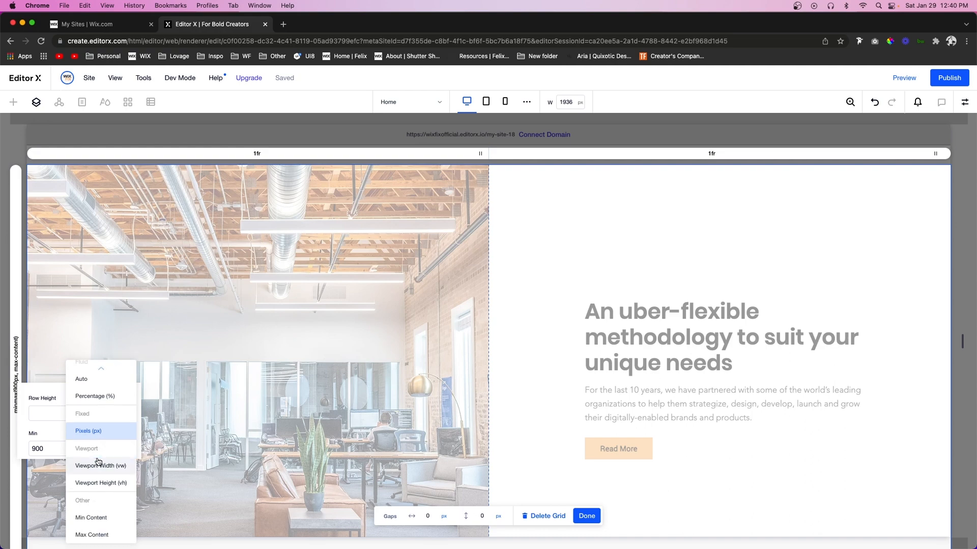
{"action": "left_click", "coordinate": [94, 523]}
{"action": "left_click", "coordinate": [585, 517]}
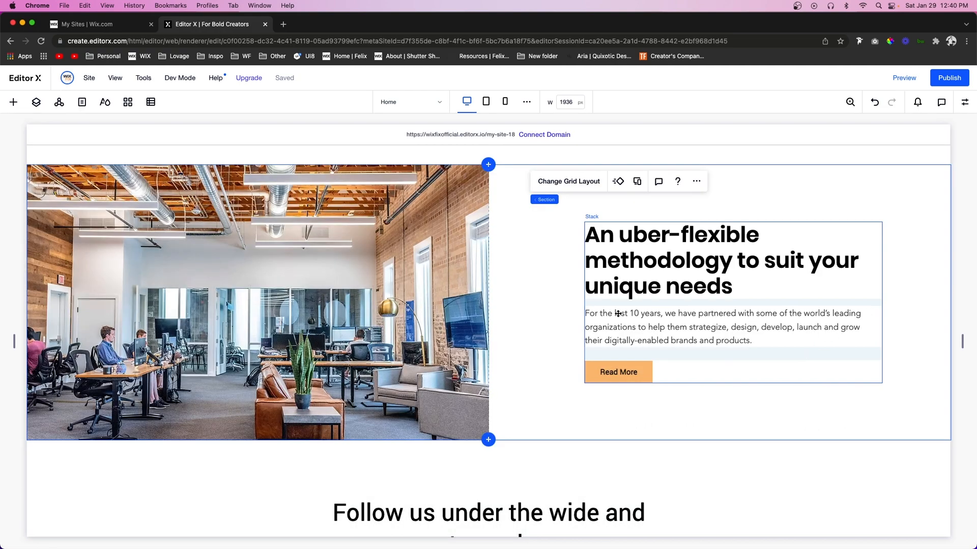
{"action": "left_click", "coordinate": [965, 101]}
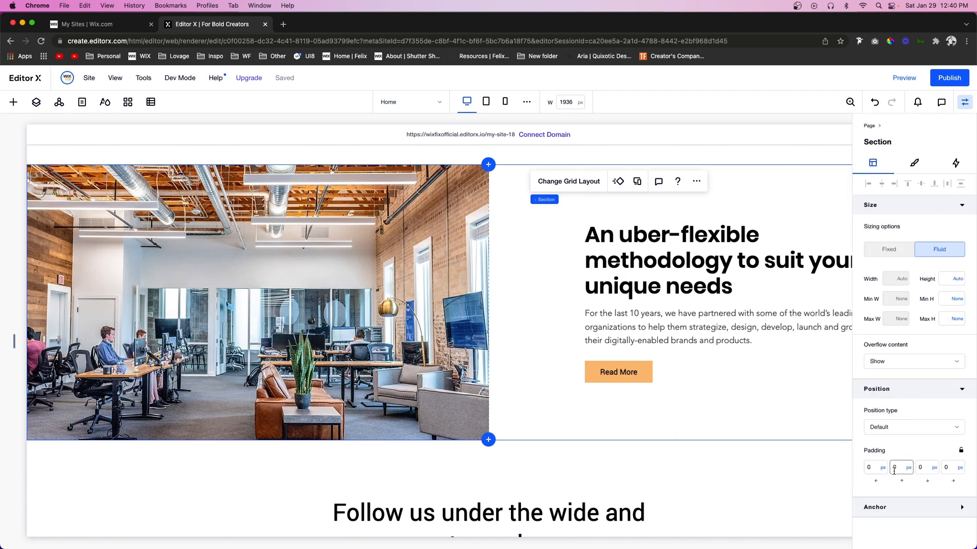
- Try 200 px margins on the text stack, then undo the change
{"action": "left_click", "coordinate": [705, 305]}
{"action": "scroll", "coordinate": [902, 413], "scroll_direction": "down", "scroll_amount": 3}
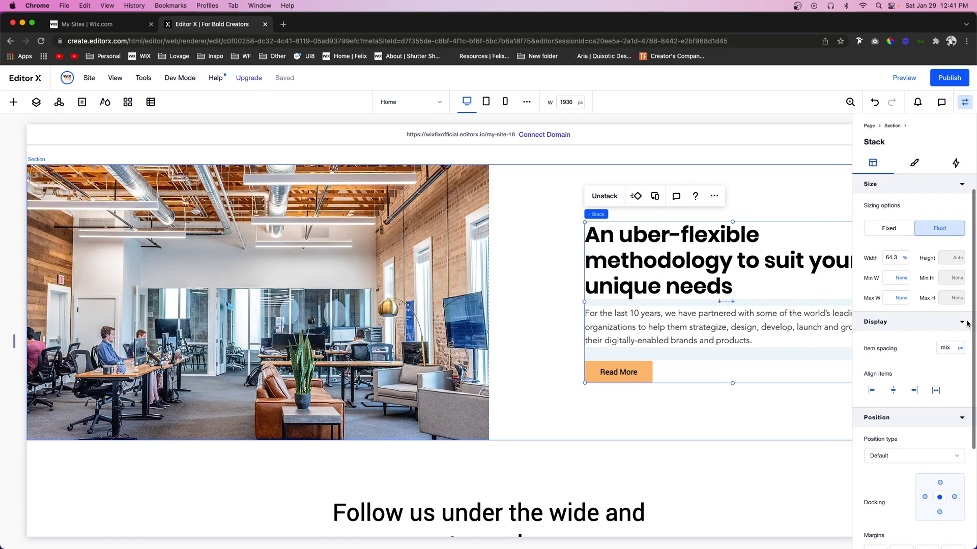
{"action": "left_click", "coordinate": [902, 424]}
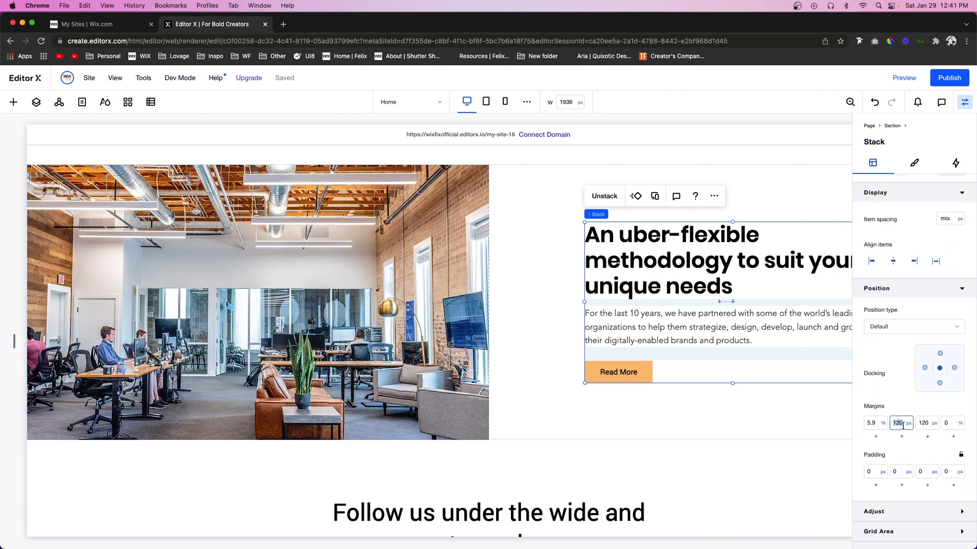
{"action": "type", "text": "200"}
{"action": "key", "text": "Tab"}
{"action": "type", "text": "20"}
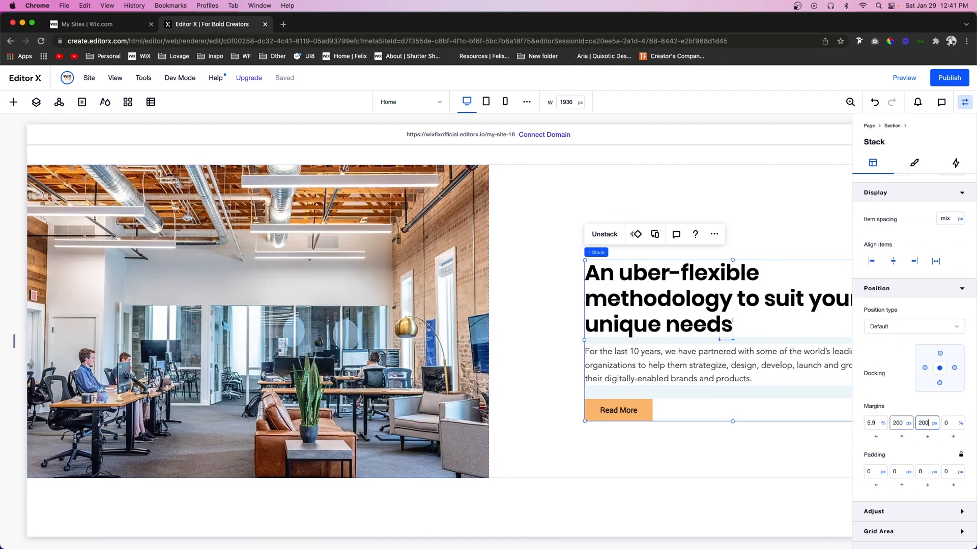
{"action": "key", "text": "Return"}
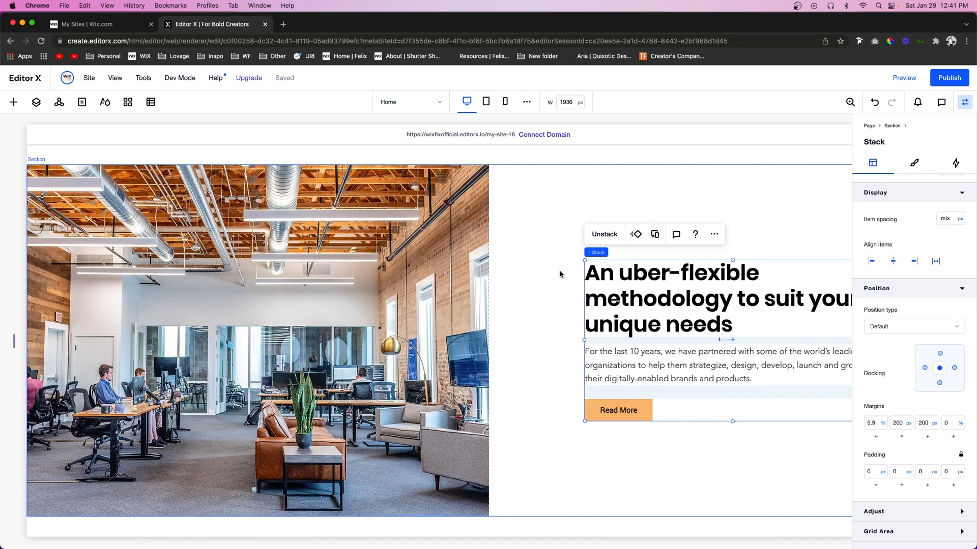
{"action": "key", "text": "cmd+z"}
- Give the office-image section 120 px of bottom padding
{"action": "left_click", "coordinate": [486, 302]}
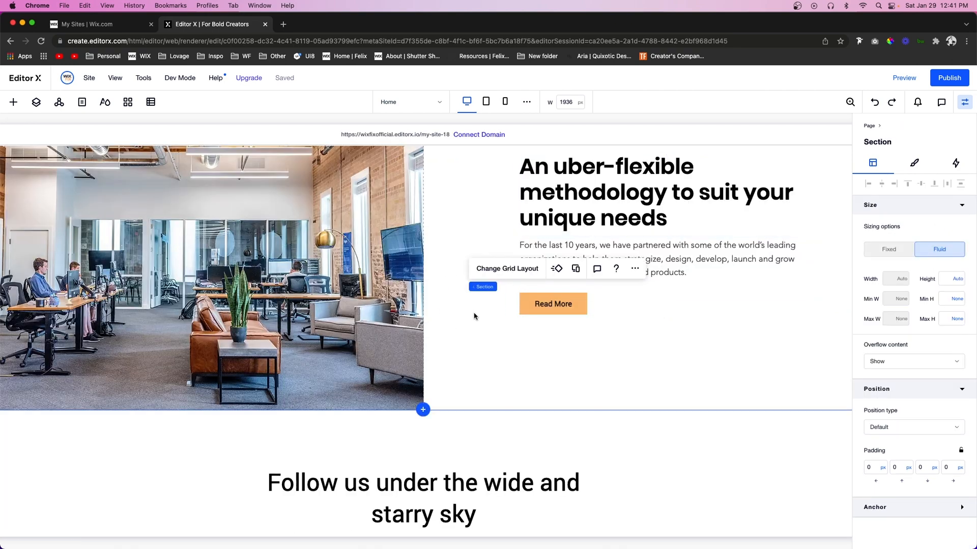
{"action": "left_click", "coordinate": [922, 467]}
{"action": "type", "text": "102"}
{"action": "key", "text": "Return"}
{"action": "scroll", "coordinate": [531, 418], "scroll_direction": "up", "scroll_amount": 3}
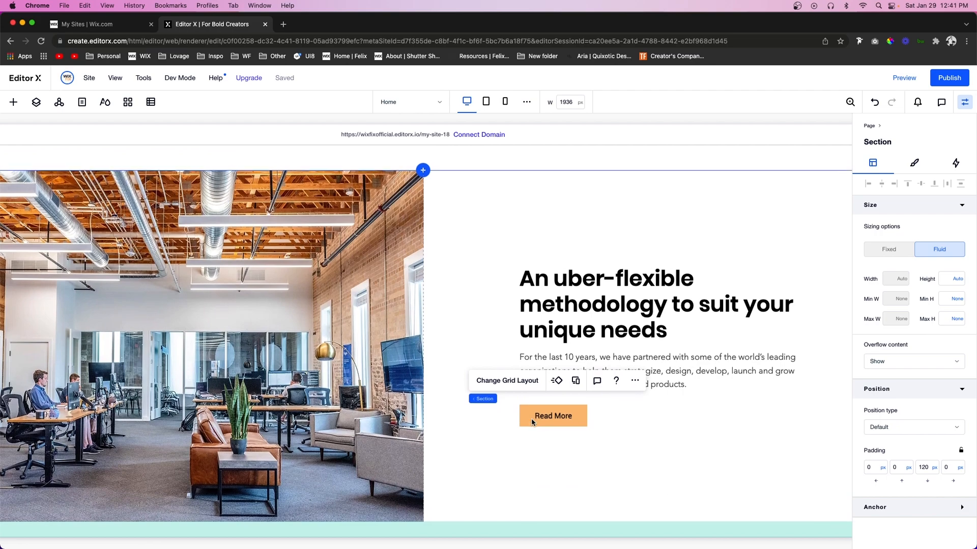
{"action": "scroll", "coordinate": [531, 423], "scroll_direction": "up", "scroll_amount": 4}
{"action": "scroll", "coordinate": [532, 420], "scroll_direction": "down", "scroll_amount": 8}
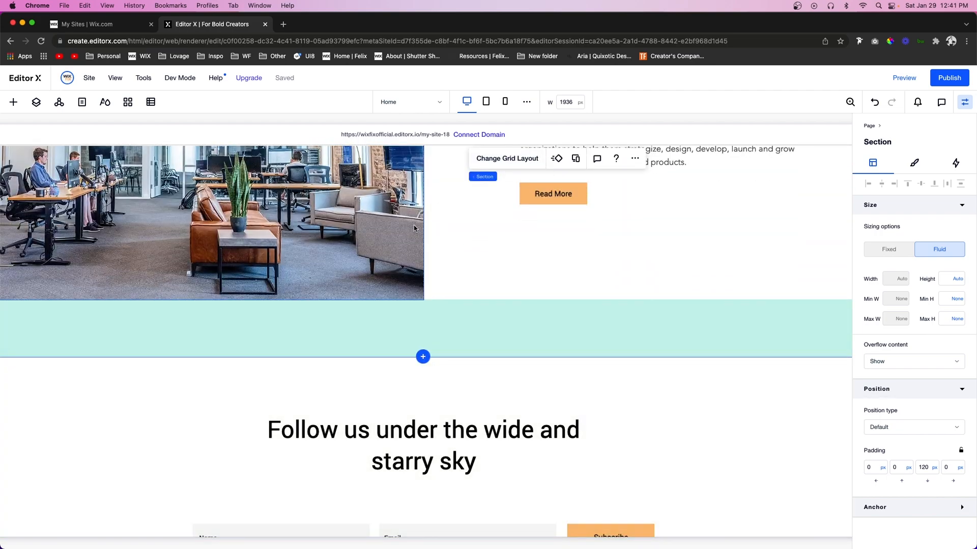
{"action": "scroll", "coordinate": [414, 228], "scroll_direction": "up", "scroll_amount": 3}
{"action": "scroll", "coordinate": [414, 228], "scroll_direction": "down", "scroll_amount": 3}
{"action": "scroll", "coordinate": [429, 234], "scroll_direction": "left", "scroll_amount": 1}
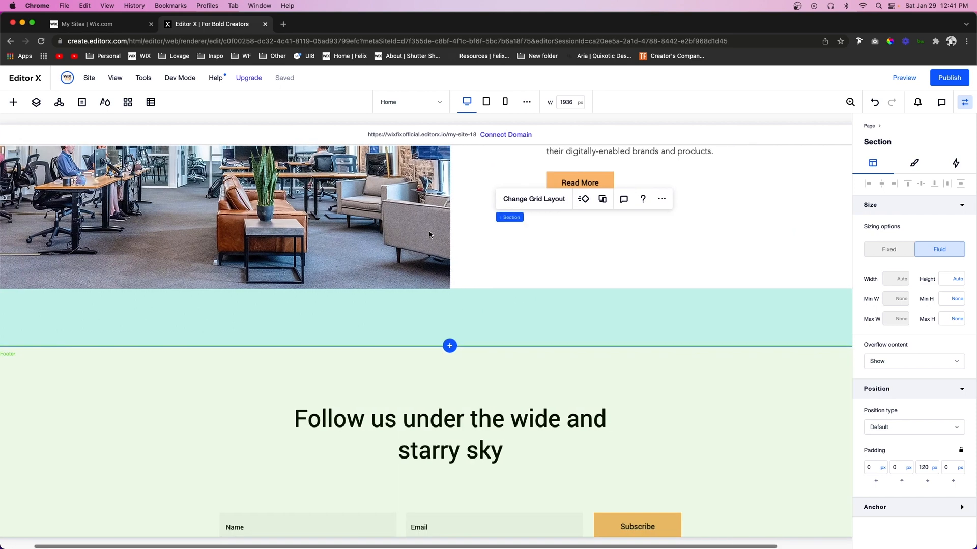
{"action": "left_click", "coordinate": [450, 346]}
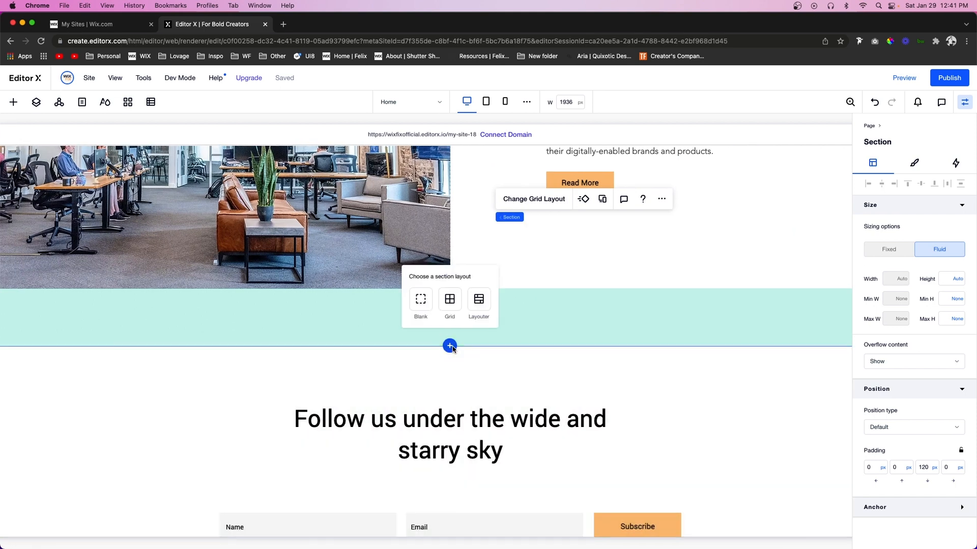
- Insert a blank section below the office-image section and edit its minimum height
{"action": "left_click", "coordinate": [423, 300]}
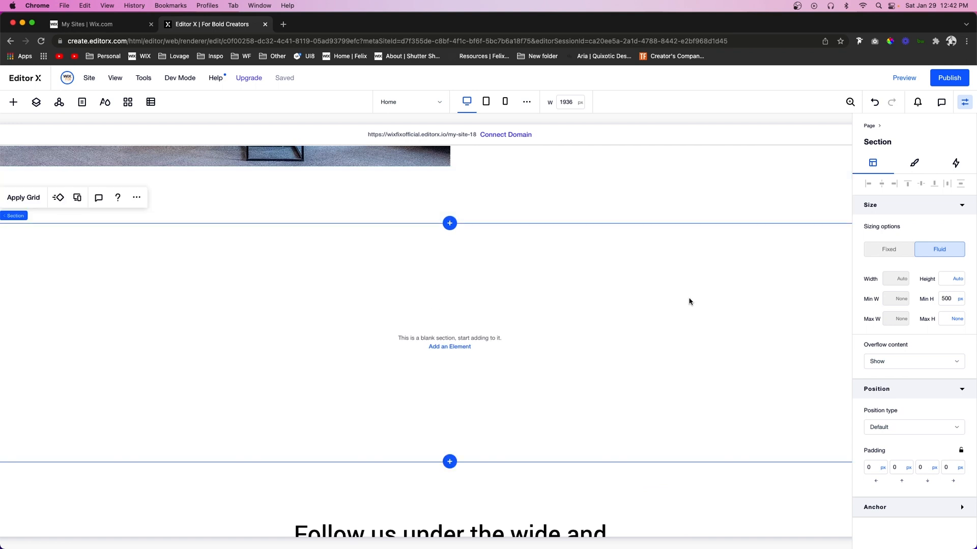
{"action": "left_click", "coordinate": [951, 301]}
- Give the new section a 900 px minimum height and a solid black background at 100% opacity
{"action": "type", "text": "900"}
{"action": "key", "text": "Return"}
{"action": "scroll", "coordinate": [461, 322], "scroll_direction": "down", "scroll_amount": 3}
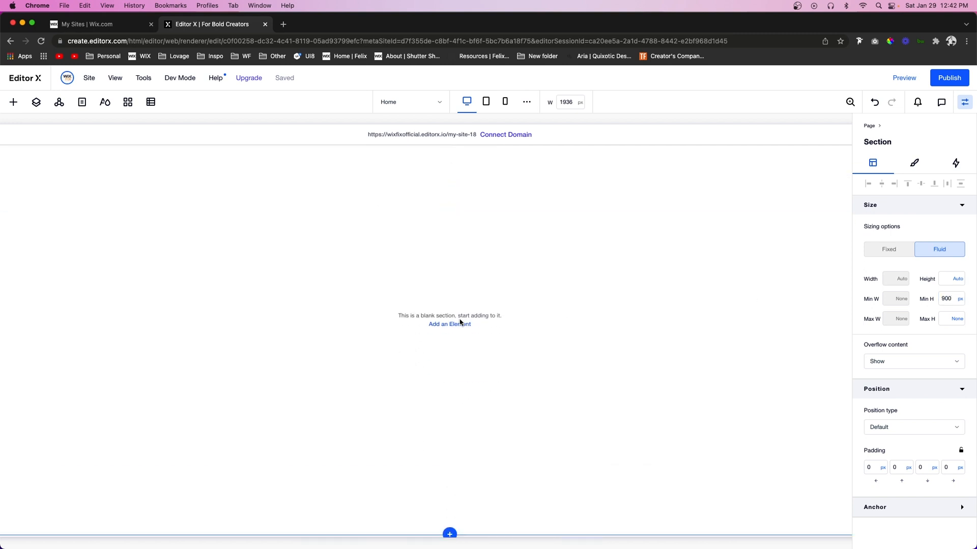
{"action": "left_click", "coordinate": [914, 163]}
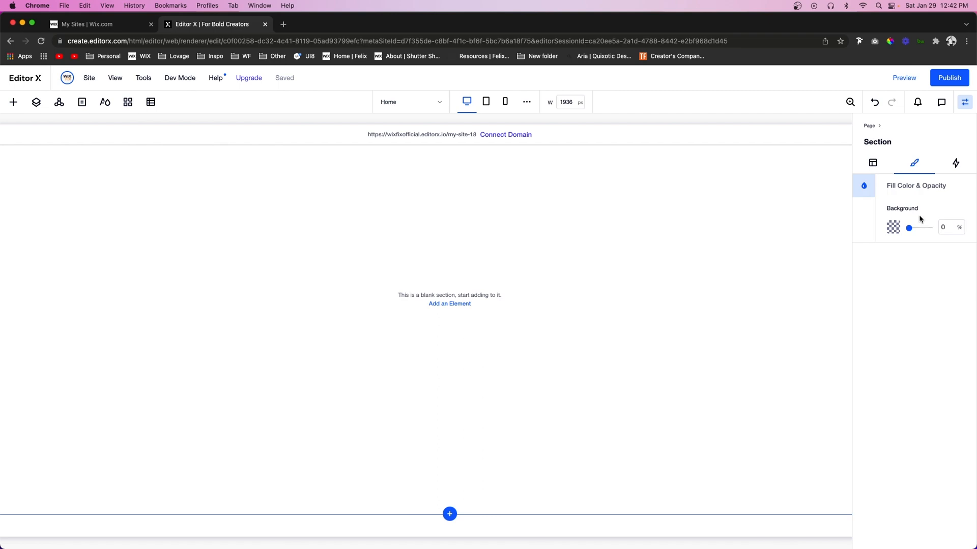
{"action": "left_click", "coordinate": [893, 227]}
{"action": "left_click", "coordinate": [961, 274]}
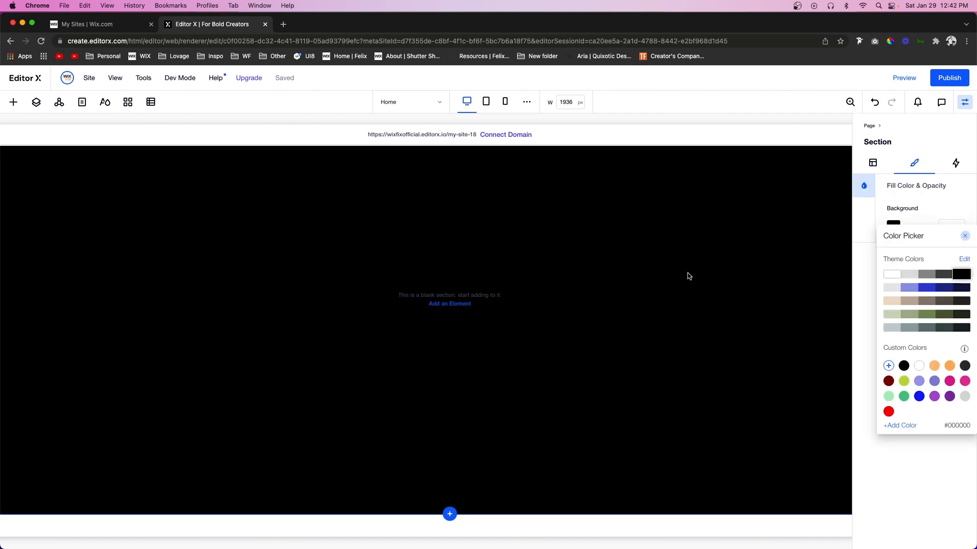
{"action": "left_click", "coordinate": [519, 274]}
{"action": "scroll", "coordinate": [519, 274], "scroll_direction": "up", "scroll_amount": 10}
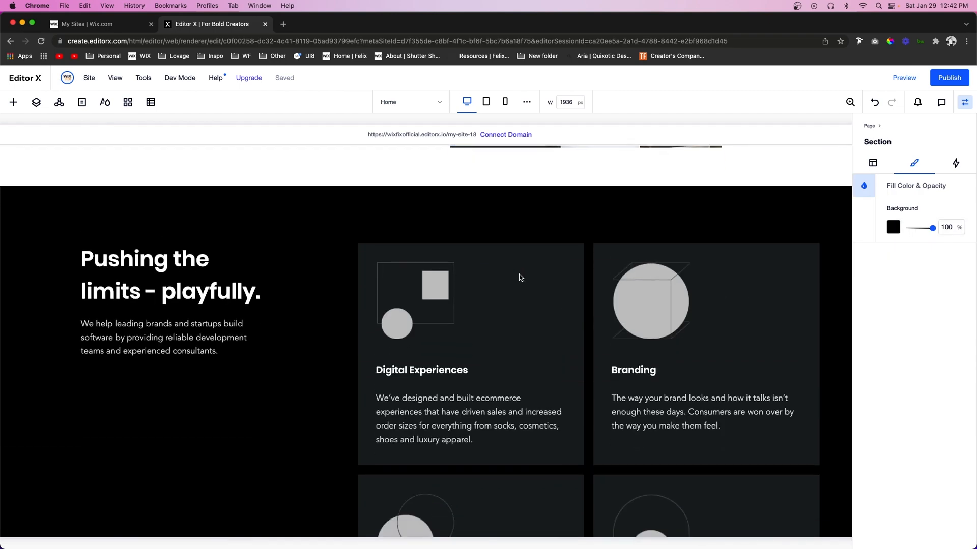
- Select the 'Pushing the limits' heading text
{"action": "left_click", "coordinate": [108, 258]}
{"action": "left_click", "coordinate": [130, 262]}
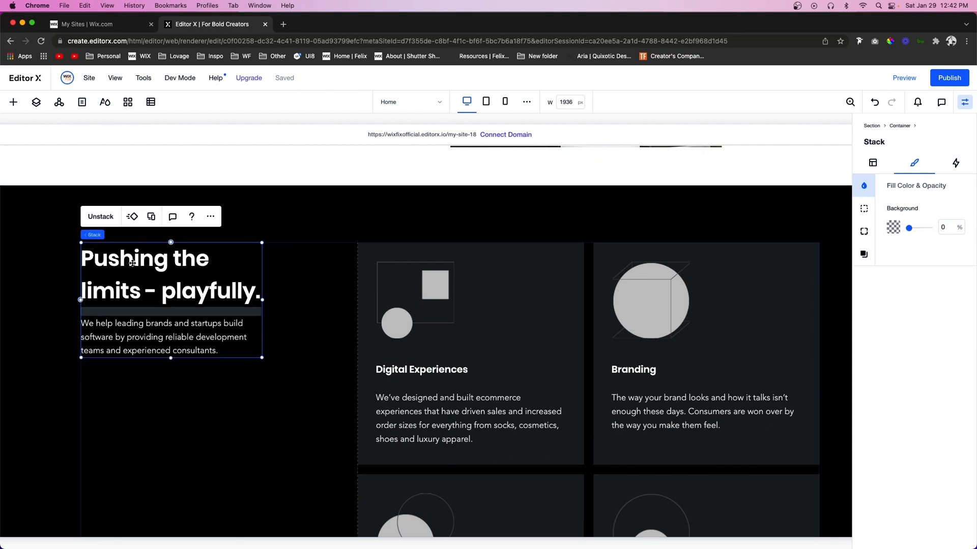
{"action": "left_click", "coordinate": [137, 264]}
{"action": "scroll", "coordinate": [244, 285], "scroll_direction": "down", "scroll_amount": 15}
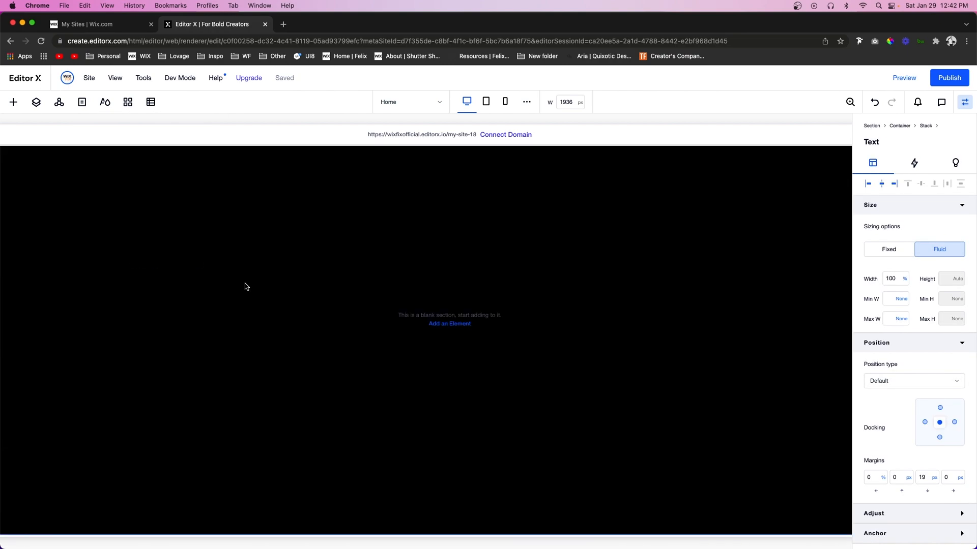
- Paste the heading into the black section at 80% width, centred and top-aligned
{"action": "left_click", "coordinate": [345, 289]}
{"action": "right_click", "coordinate": [345, 289]}
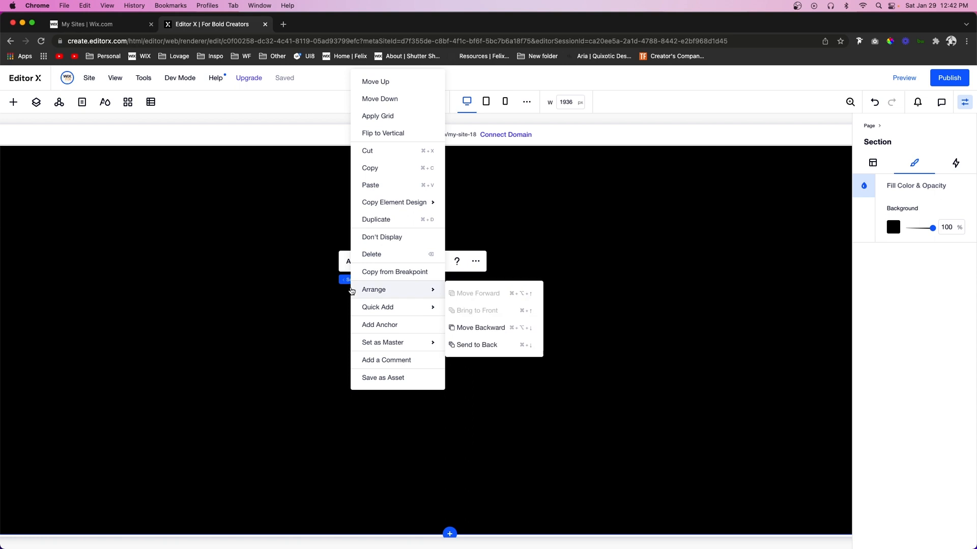
{"action": "left_click", "coordinate": [371, 185]}
{"action": "left_click", "coordinate": [896, 278]}
{"action": "type", "text": "80"}
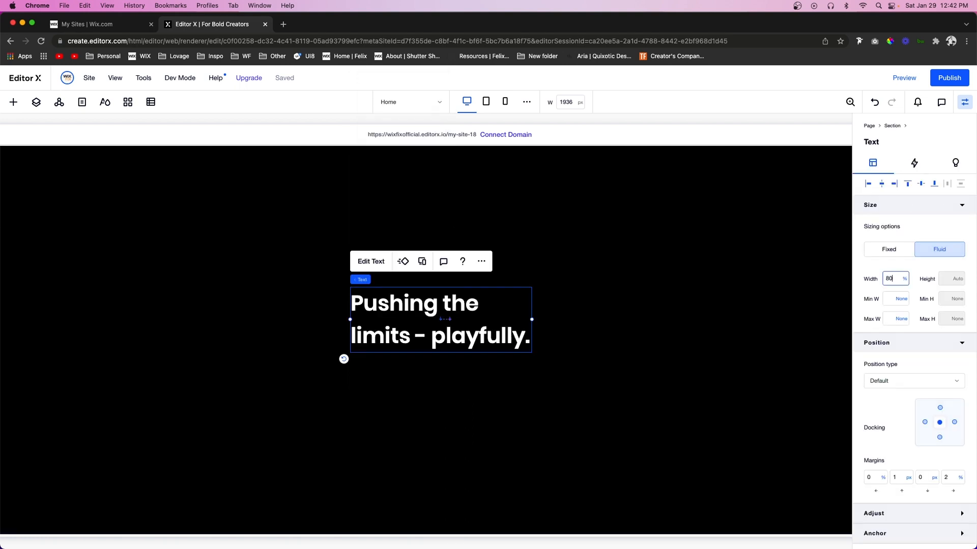
{"action": "key", "text": "Return"}
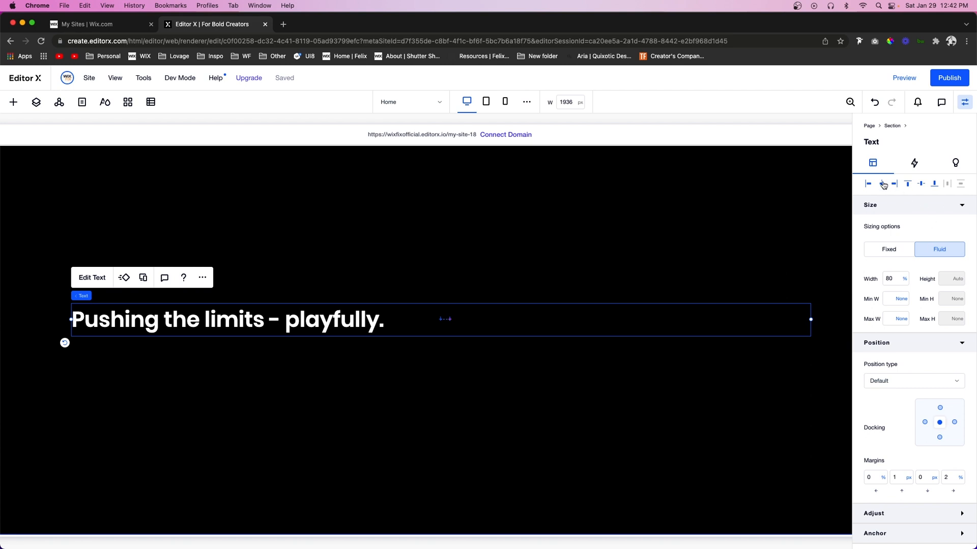
{"action": "left_click", "coordinate": [881, 184]}
{"action": "left_click", "coordinate": [908, 184]}
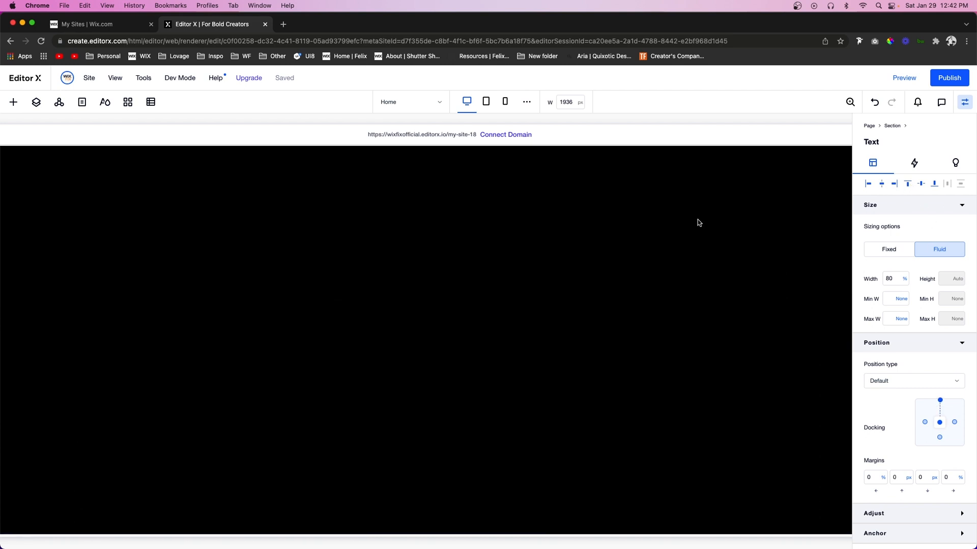
- Replace the heading text with the quote 'For us, a digital product has got to be…'
{"action": "scroll", "coordinate": [463, 308], "scroll_direction": "up", "scroll_amount": 3}
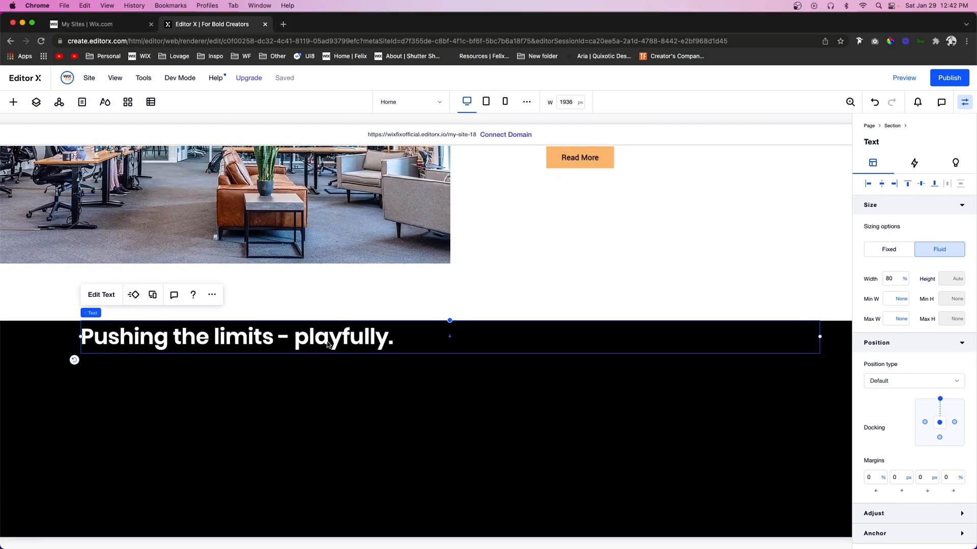
{"action": "double_click", "coordinate": [328, 342]}
{"action": "type", "text": "\"For us, a digital product has got to be: simple, intuitive and layered from the core up. Profound design aesthetics complement a rock-solid concept that withstands the test of time. It has to stick, convert and inspire. But most of all, function as a medium to convey your brand’s story.\""}
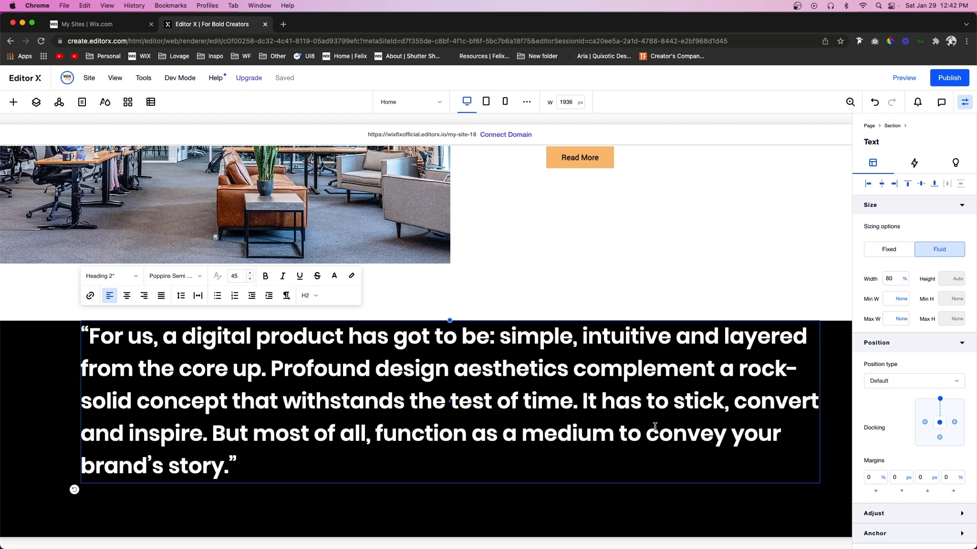
{"action": "left_click", "coordinate": [299, 512]}
{"action": "scroll", "coordinate": [299, 511], "scroll_direction": "down", "scroll_amount": 3}
{"action": "scroll", "coordinate": [243, 355], "scroll_direction": "up", "scroll_amount": 1}
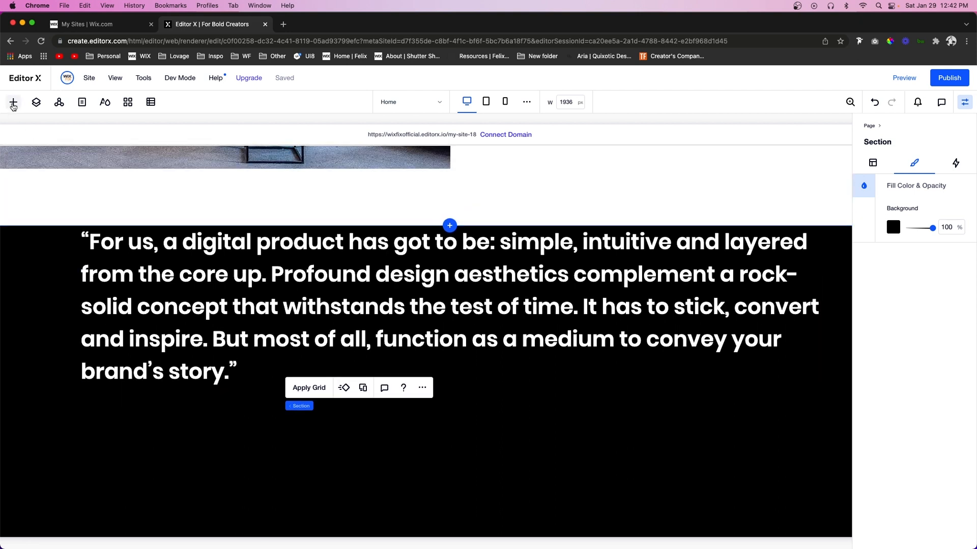
- Add a slim two-column grid container with a fully transparent background below the quote
{"action": "left_click", "coordinate": [13, 102]}
{"action": "left_click_drag", "start_coordinate": [167, 285], "coordinate": [272, 468]}
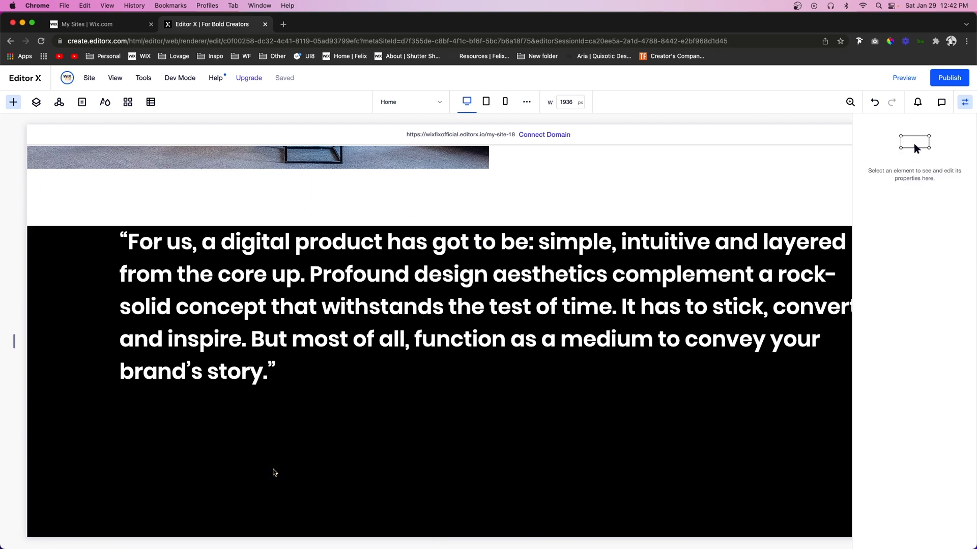
{"action": "scroll", "coordinate": [412, 431], "scroll_direction": "down", "scroll_amount": 5}
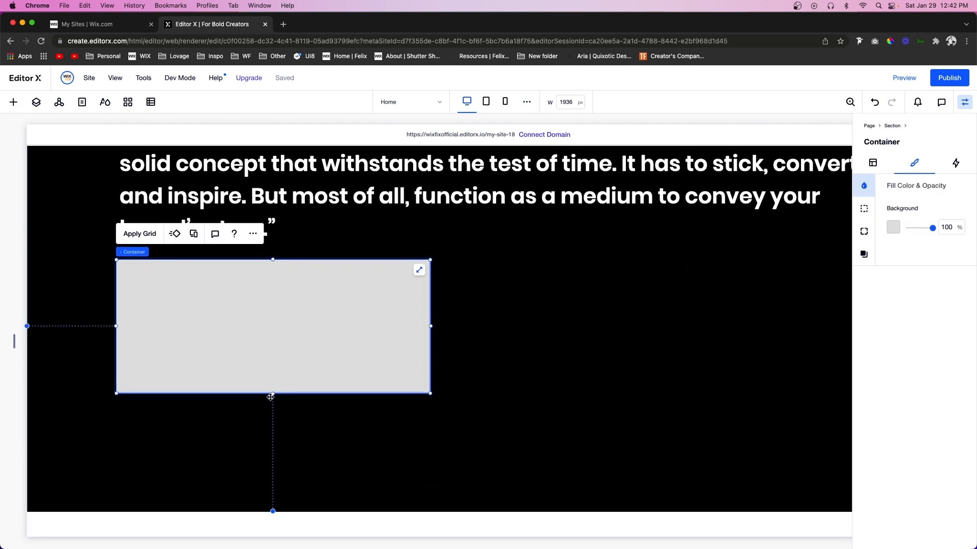
{"action": "left_click_drag", "start_coordinate": [273, 393], "coordinate": [274, 289]}
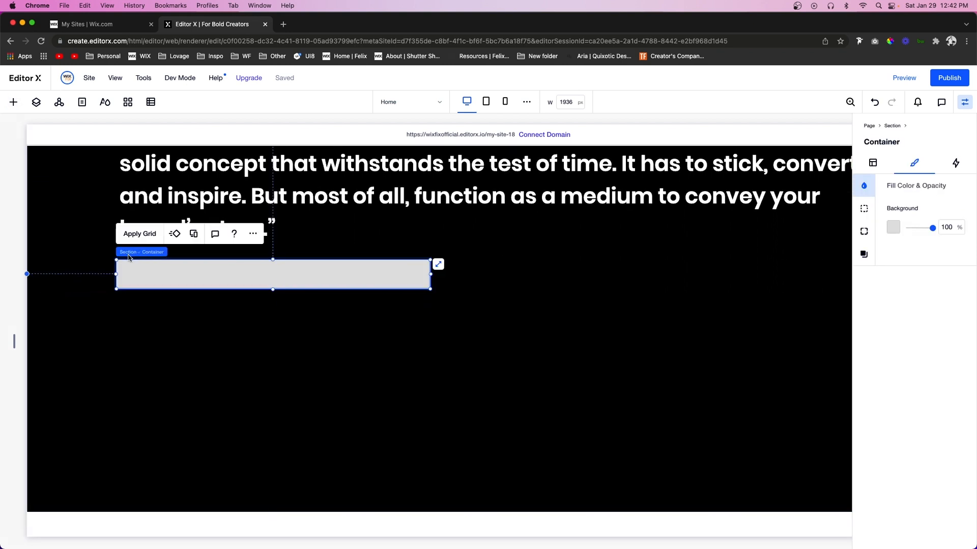
{"action": "left_click", "coordinate": [133, 234]}
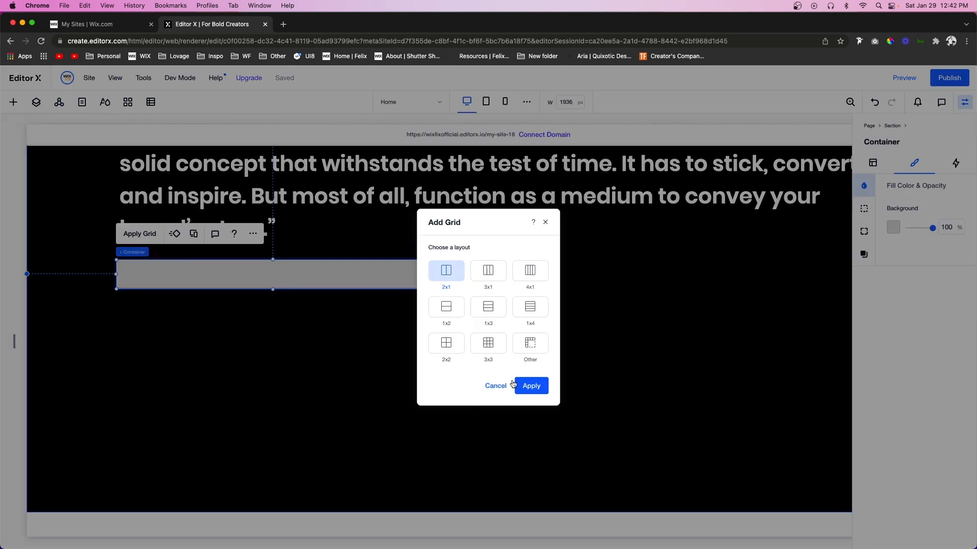
{"action": "left_click", "coordinate": [538, 390]}
{"action": "left_click_drag", "start_coordinate": [932, 229], "coordinate": [860, 234]}
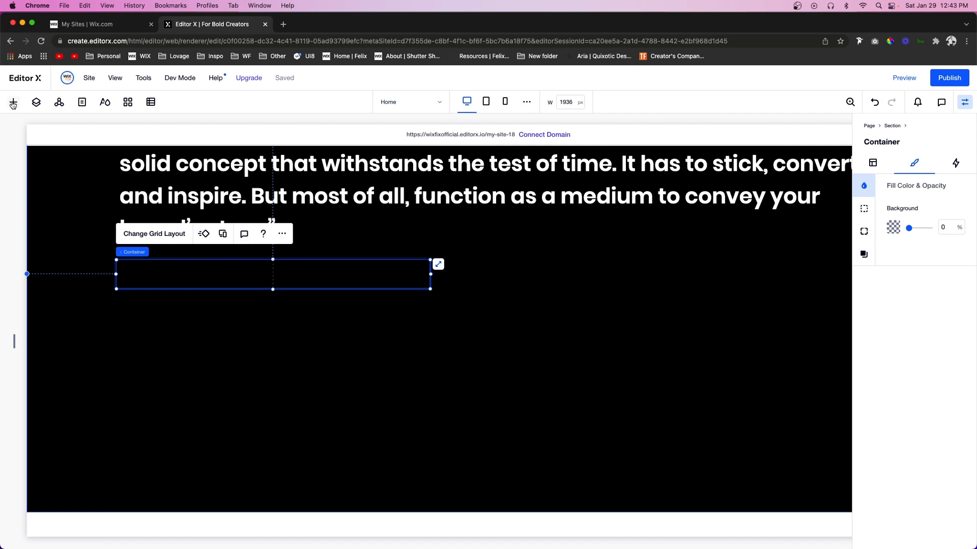
- Select the services intro paragraph, then select the black quote section
{"action": "scroll", "coordinate": [295, 240], "scroll_direction": "down", "scroll_amount": 15}
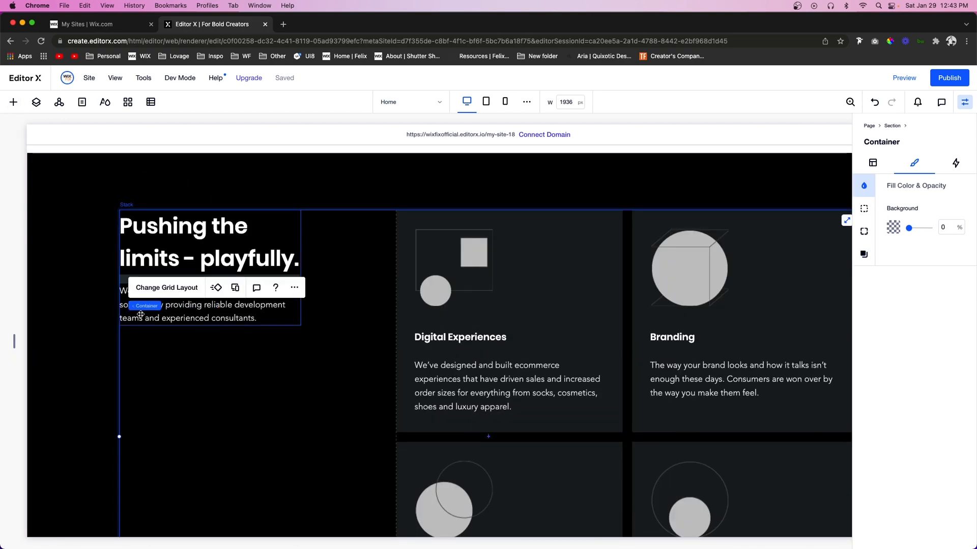
{"action": "left_click", "coordinate": [141, 314]}
{"action": "left_click", "coordinate": [175, 306]}
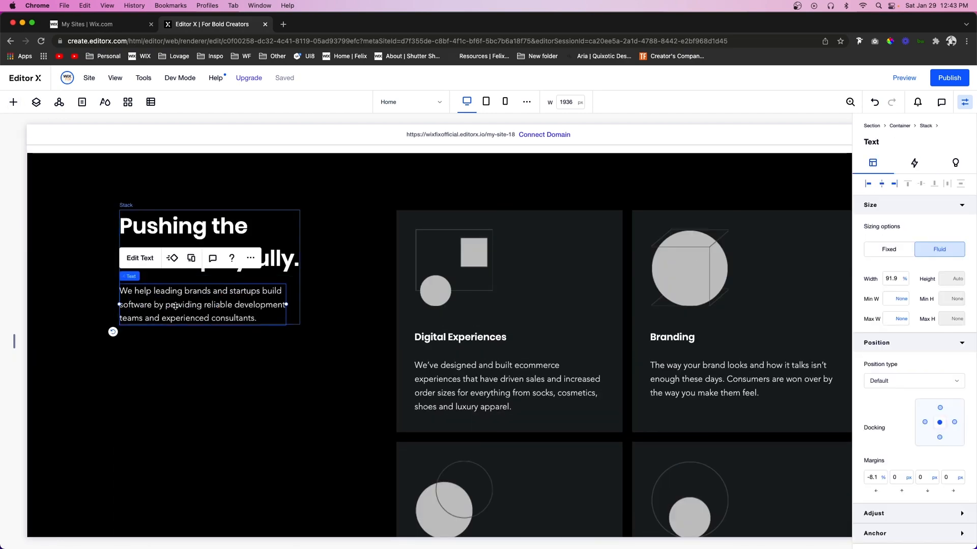
{"action": "scroll", "coordinate": [231, 323], "scroll_direction": "down", "scroll_amount": 15}
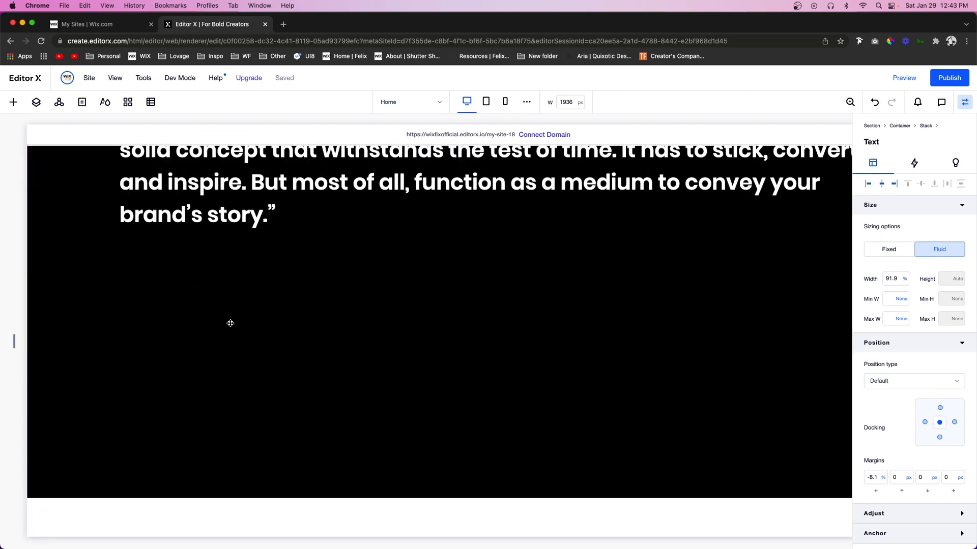
{"action": "left_click", "coordinate": [230, 322]}
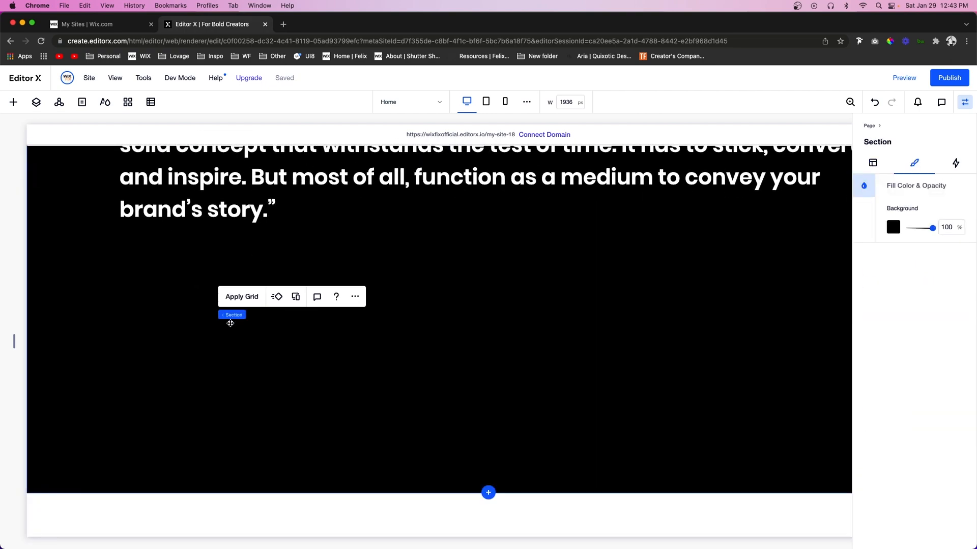
- Paste the services paragraph into the quote section and replace its text with the person's name
{"action": "right_click", "coordinate": [230, 321]}
{"action": "left_click", "coordinate": [270, 184]}
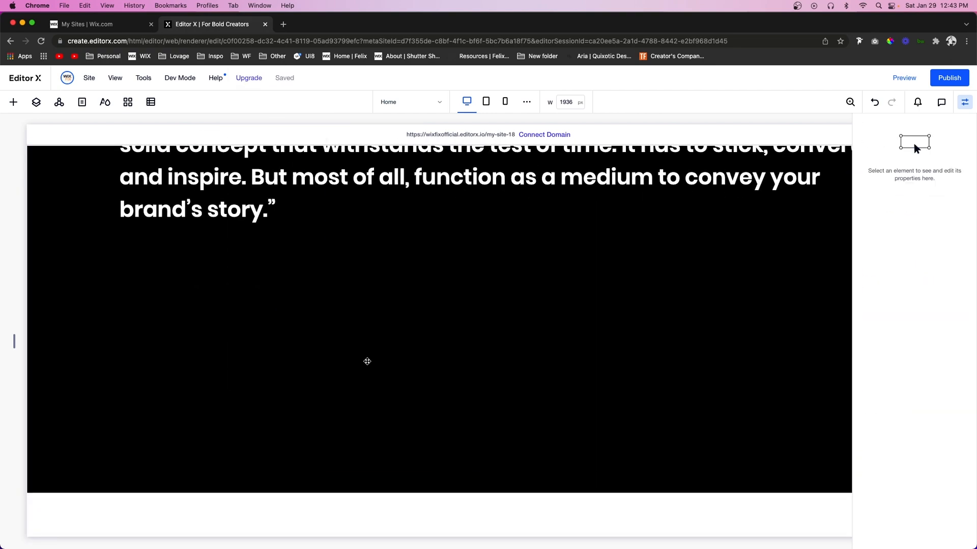
{"action": "double_click", "coordinate": [314, 351]}
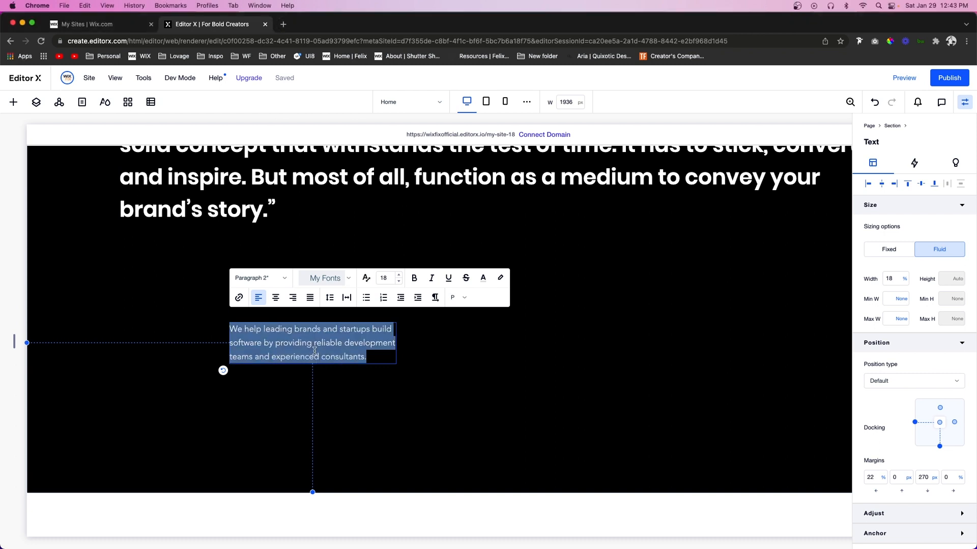
{"action": "key", "text": "BackSpace"}
- Make the name bold in Poppins Medium
{"action": "key", "text": "super+a"}
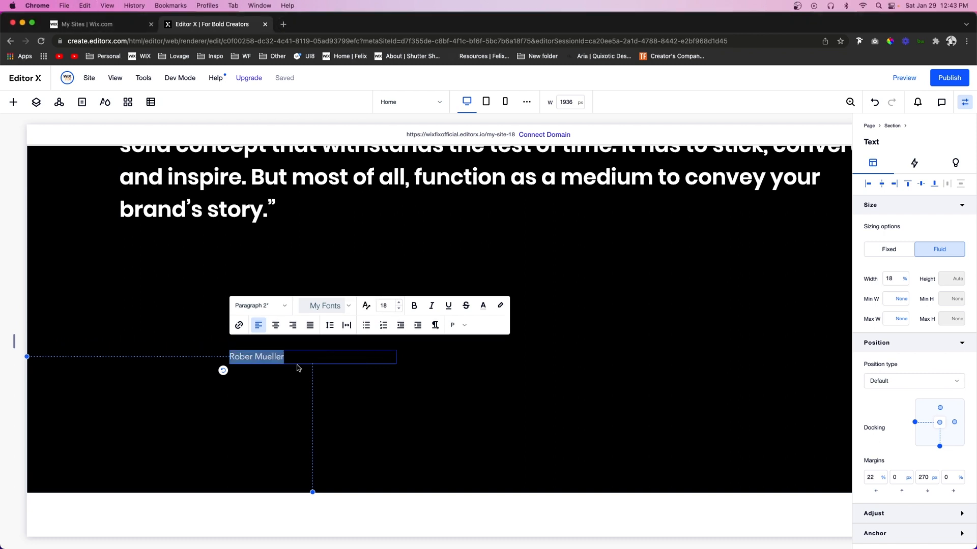
{"action": "left_click", "coordinate": [414, 306]}
{"action": "left_click", "coordinate": [317, 306]}
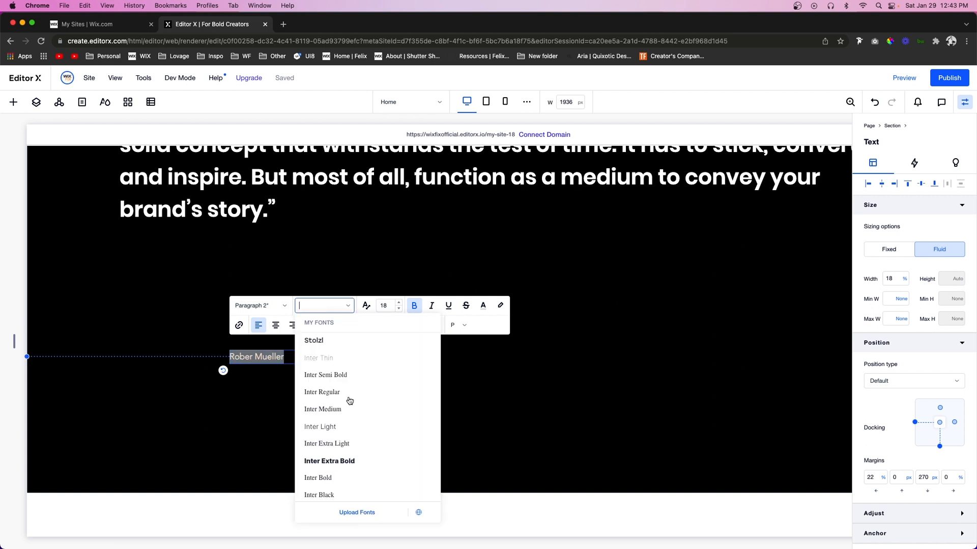
{"action": "left_click", "coordinate": [320, 309]}
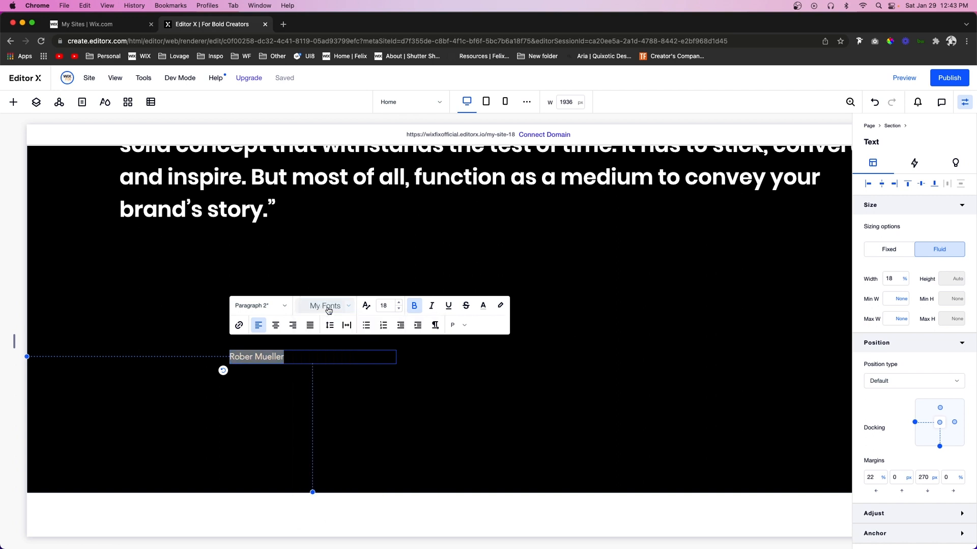
{"action": "left_click", "coordinate": [328, 311]}
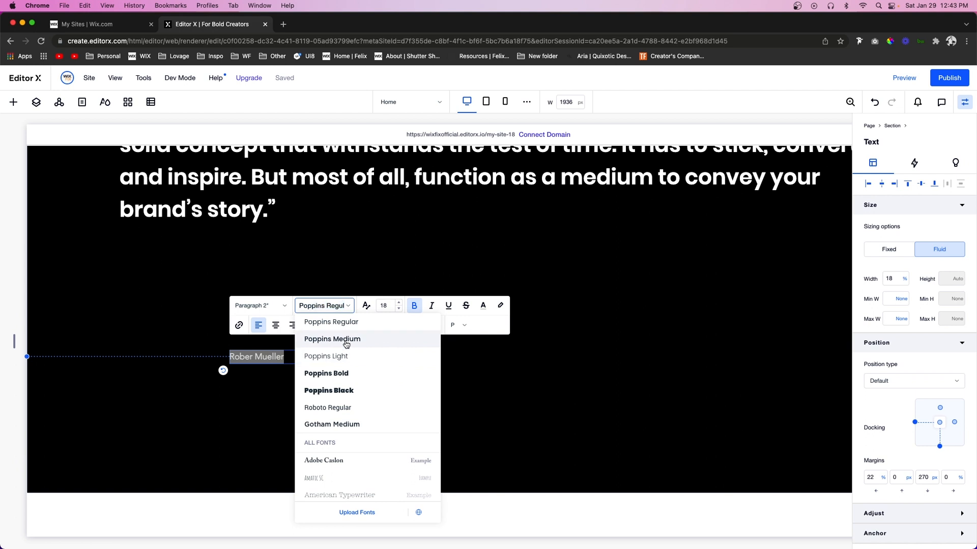
{"action": "left_click", "coordinate": [346, 345]}
{"action": "key", "text": "Escape"}
- Narrow the name's text box and drop a duplicate lower in the section
{"action": "left_click_drag", "start_coordinate": [387, 358], "coordinate": [136, 256]}
{"action": "key", "text": "Escape"}
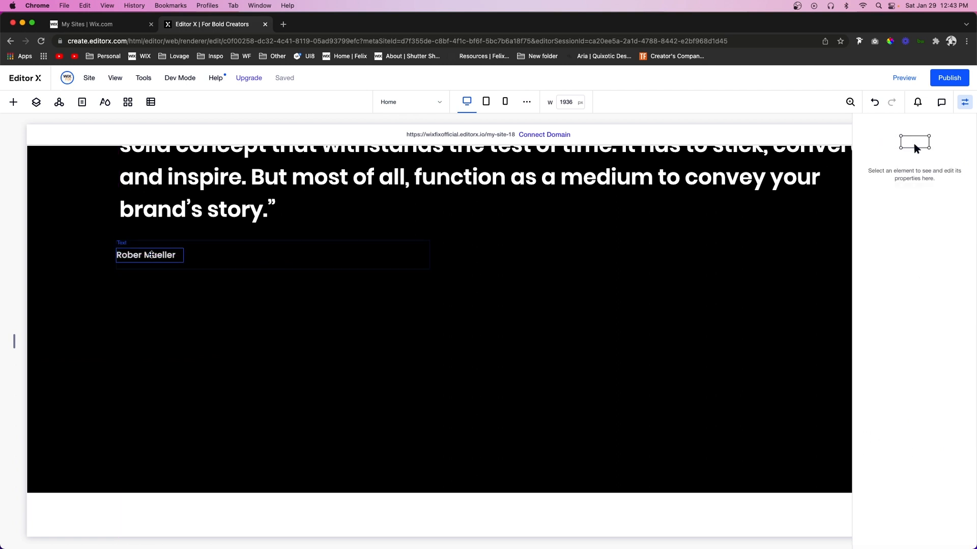
{"action": "left_click_drag", "start_coordinate": [186, 268], "coordinate": [177, 266]}
{"action": "left_click_drag", "start_coordinate": [271, 395], "coordinate": [455, 348]}
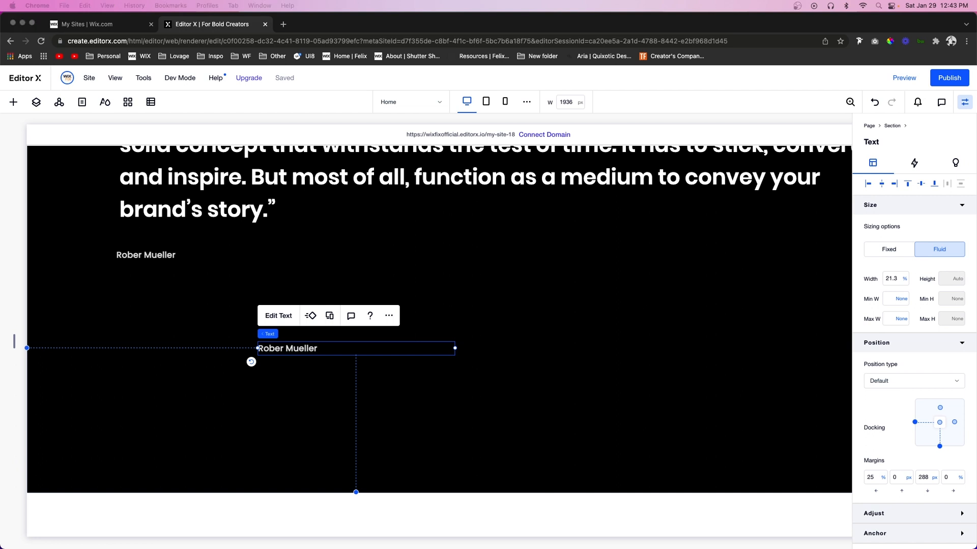
- Change the copy to '— Digital Art Director at Werk' in grey Poppins Light
{"action": "double_click", "coordinate": [293, 350]}
{"action": "type", "text": "— Digital Art Director at Werk"}
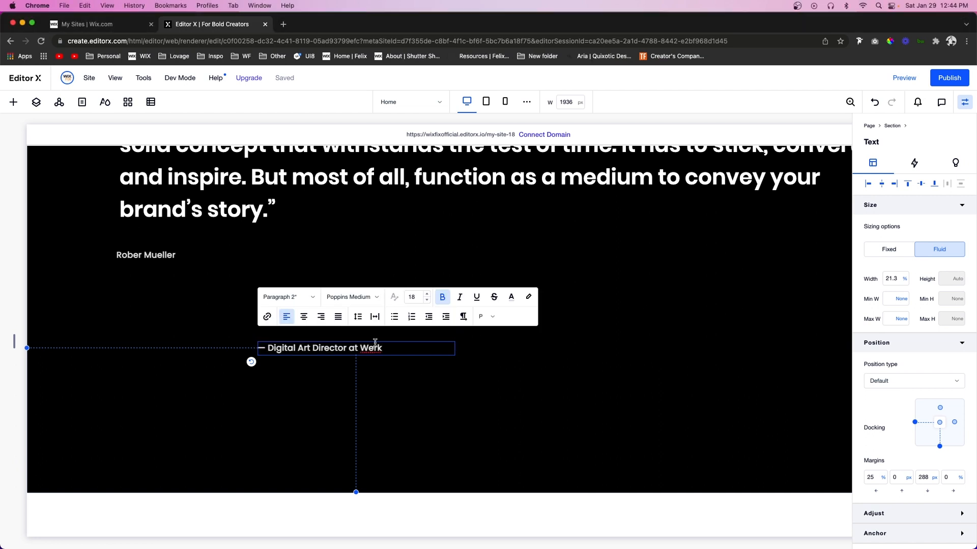
{"action": "key", "text": "super+a"}
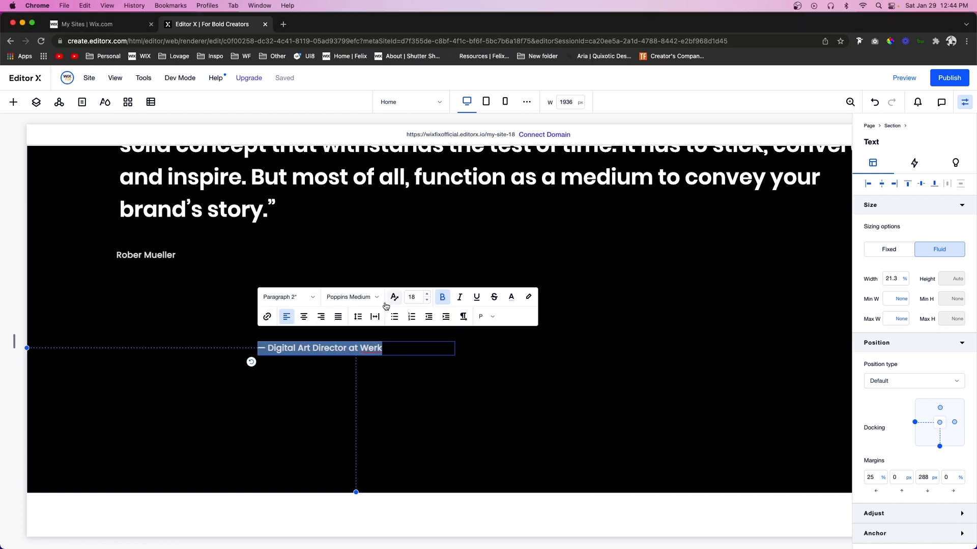
{"action": "left_click", "coordinate": [349, 299]}
{"action": "type", "text": "Po"}
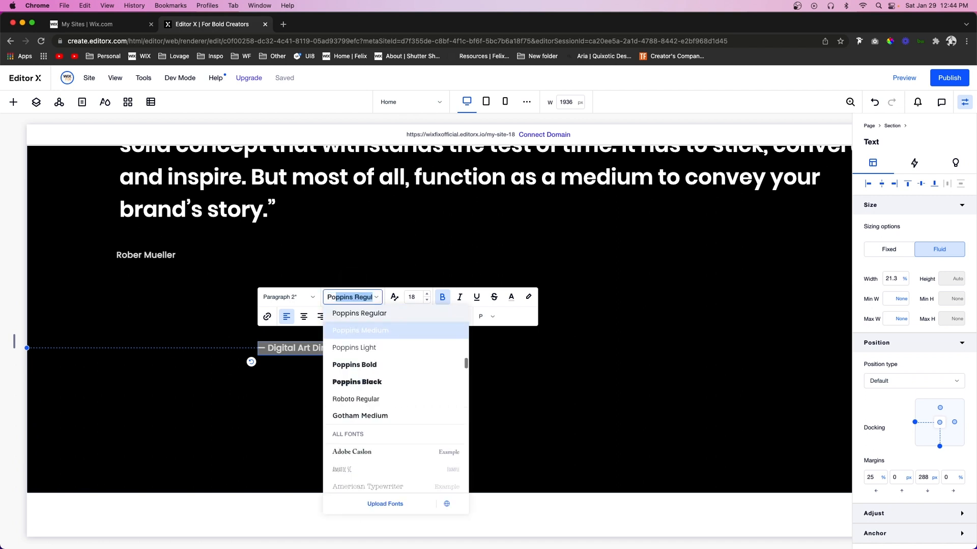
{"action": "left_click", "coordinate": [377, 349]}
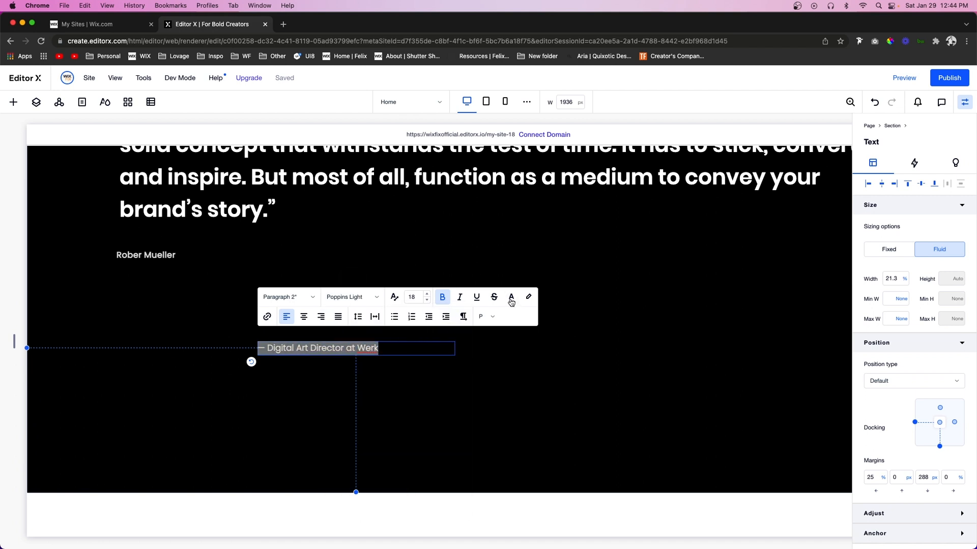
{"action": "left_click", "coordinate": [512, 298]}
{"action": "left_click", "coordinate": [511, 354]}
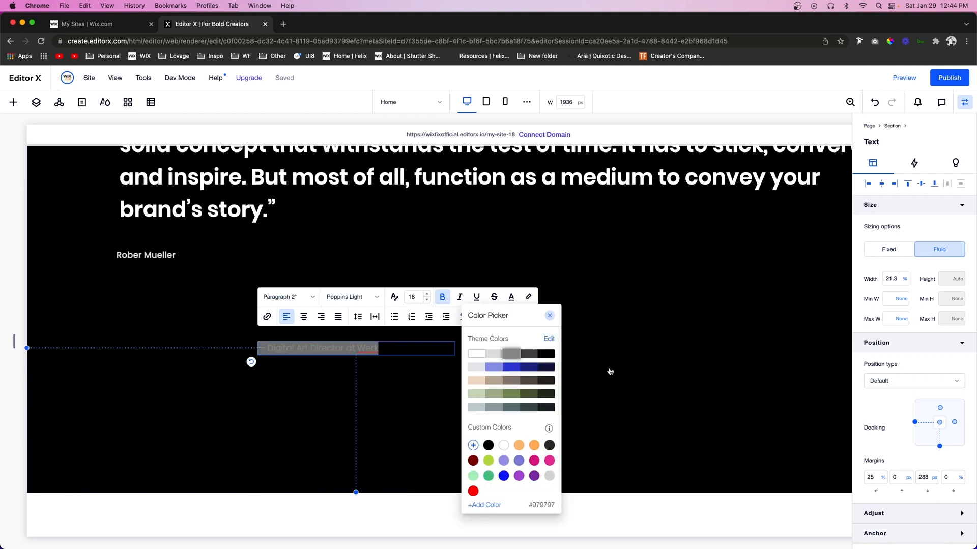
{"action": "left_click", "coordinate": [648, 376]}
- Place the job title beside the name and open the container's grid in Advanced Mode
{"action": "left_click_drag", "start_coordinate": [454, 349], "coordinate": [386, 349]}
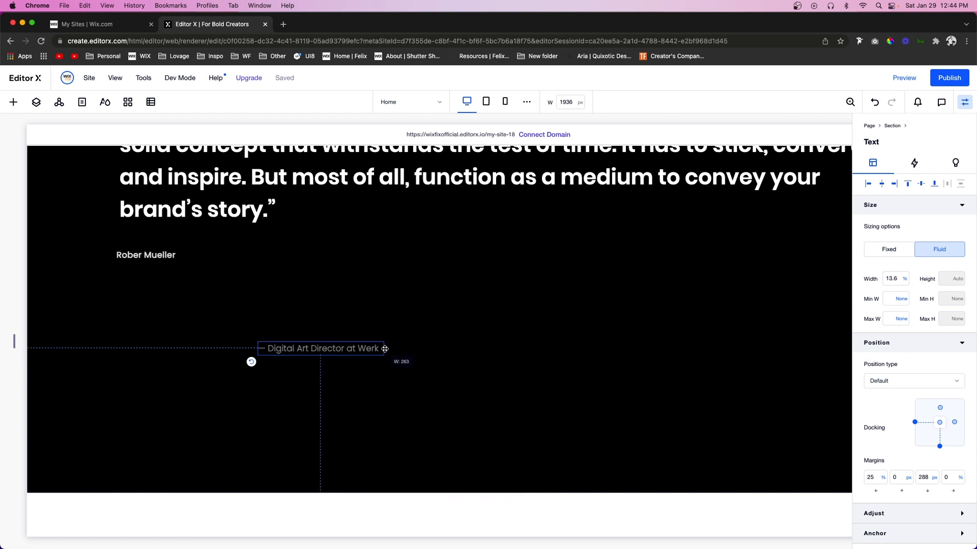
{"action": "left_click_drag", "start_coordinate": [305, 350], "coordinate": [322, 258]}
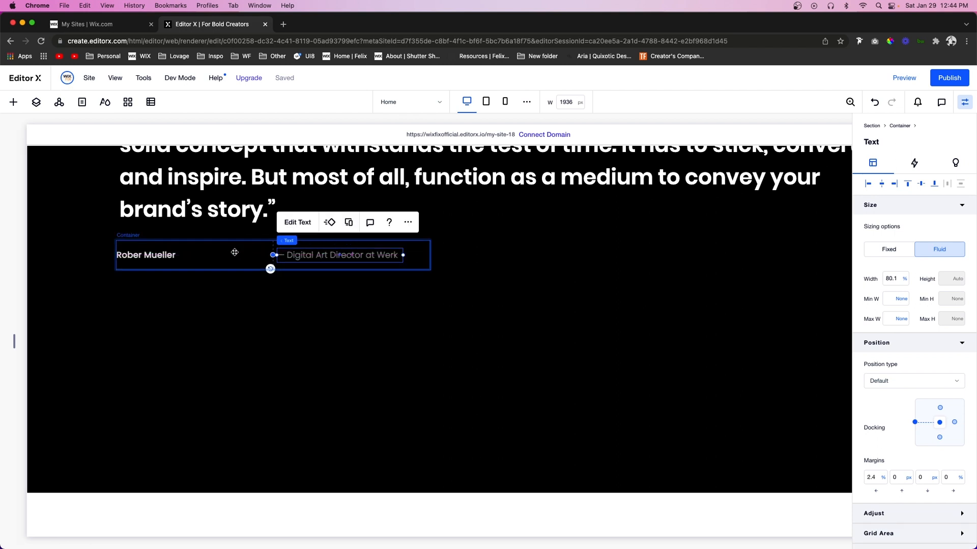
{"action": "left_click", "coordinate": [234, 252]}
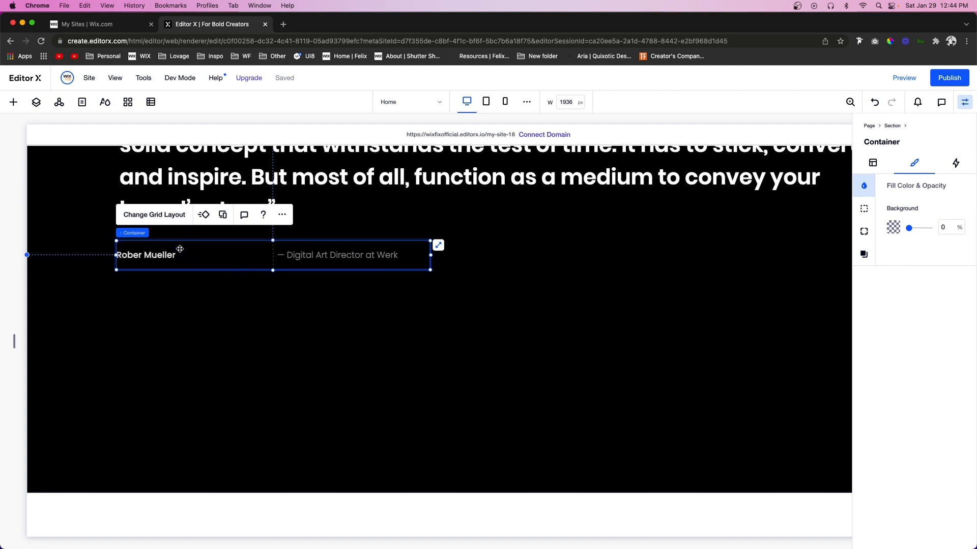
{"action": "left_click", "coordinate": [144, 222]}
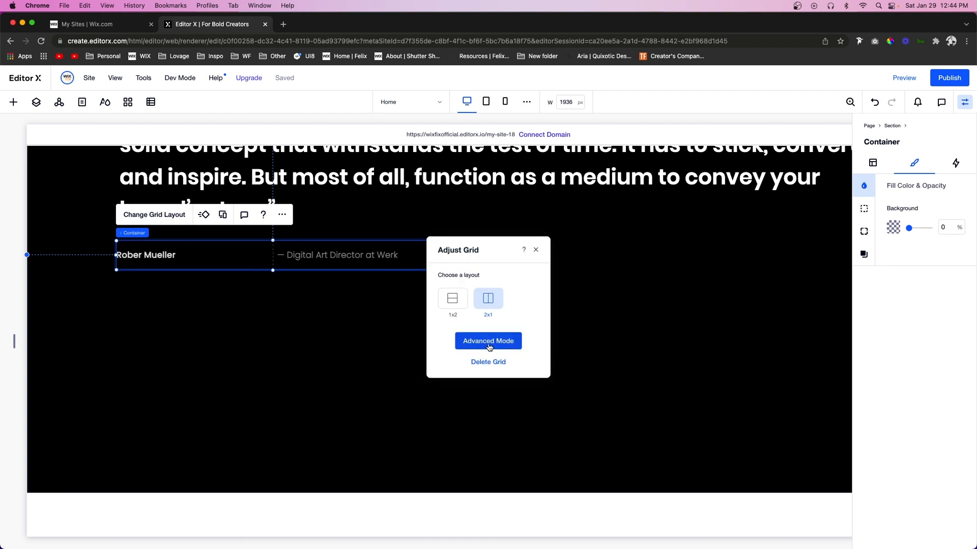
{"action": "left_click", "coordinate": [490, 341]}
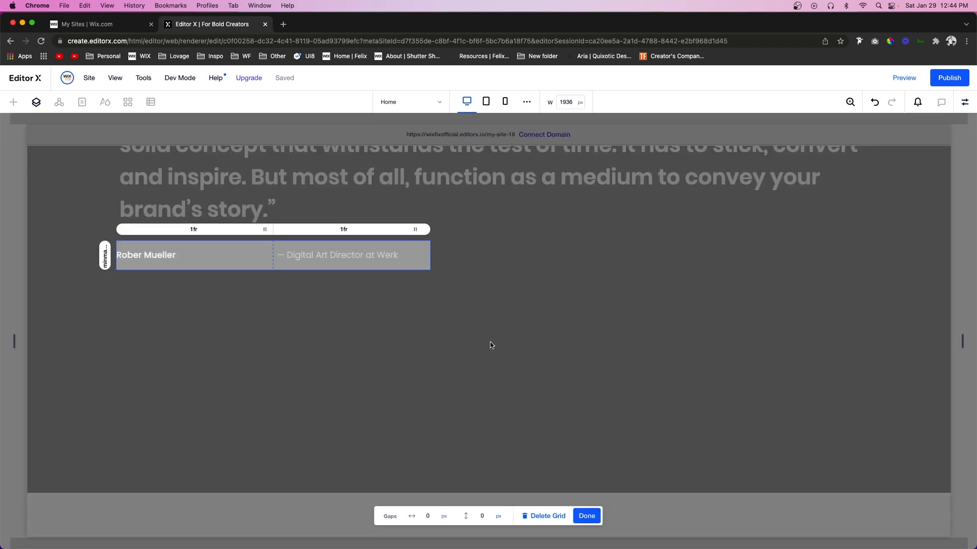
- Change the first grid column from 1fr to Min Content and finish grid editing
{"action": "left_click", "coordinate": [193, 230]}
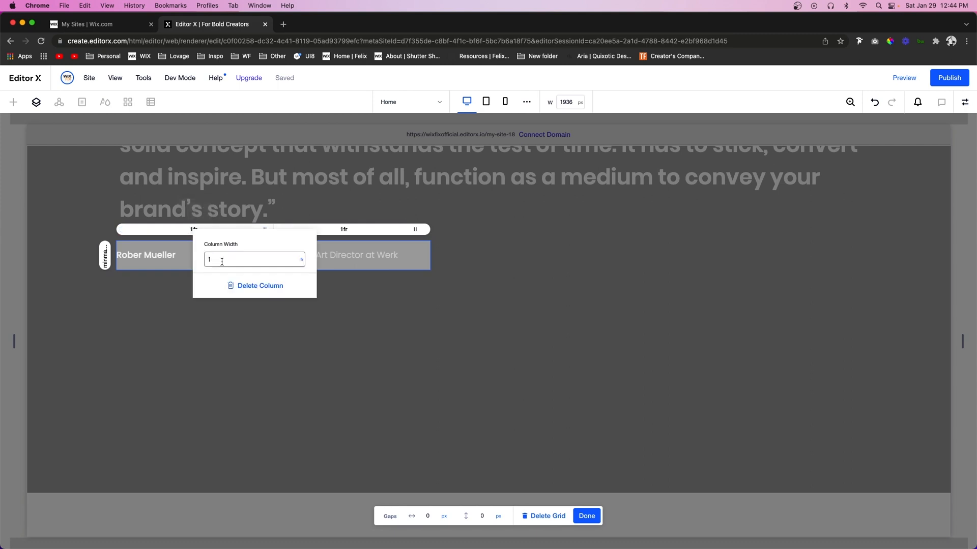
{"action": "left_click", "coordinate": [302, 262]}
{"action": "left_click", "coordinate": [329, 438]}
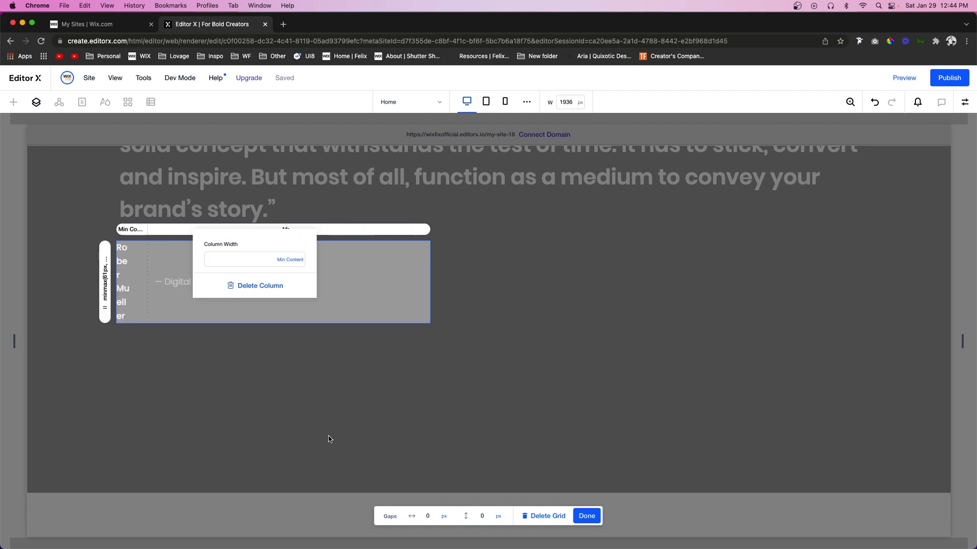
{"action": "left_click", "coordinate": [586, 516]}
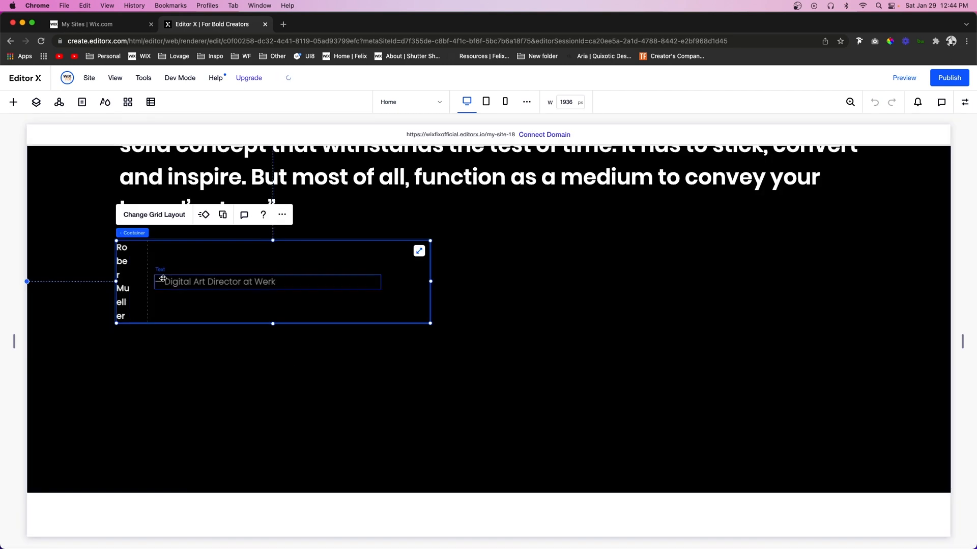
- Give the name text a 140 px minimum width, after trying 200 and 160 px
{"action": "left_click", "coordinate": [131, 273]}
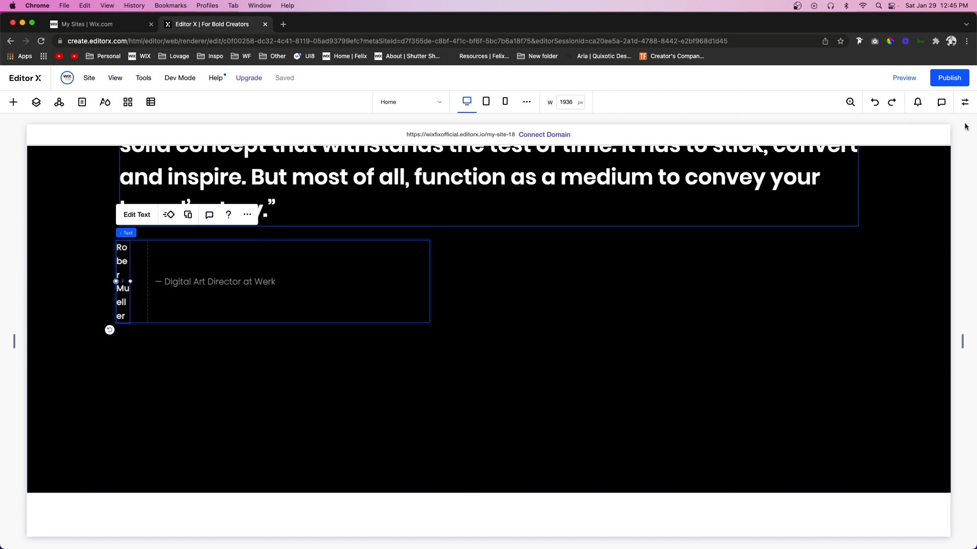
{"action": "left_click", "coordinate": [965, 102]}
{"action": "left_click", "coordinate": [889, 300]}
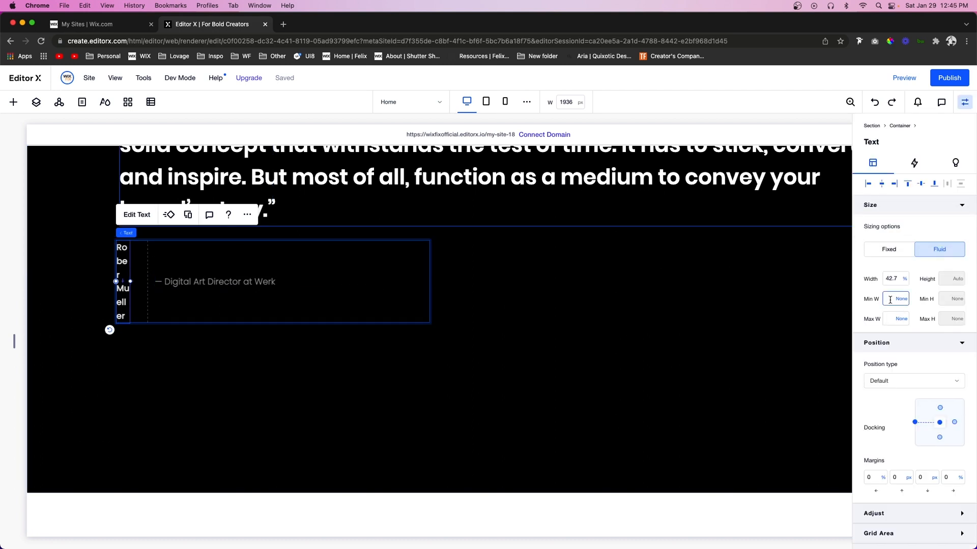
{"action": "key", "text": "Return"}
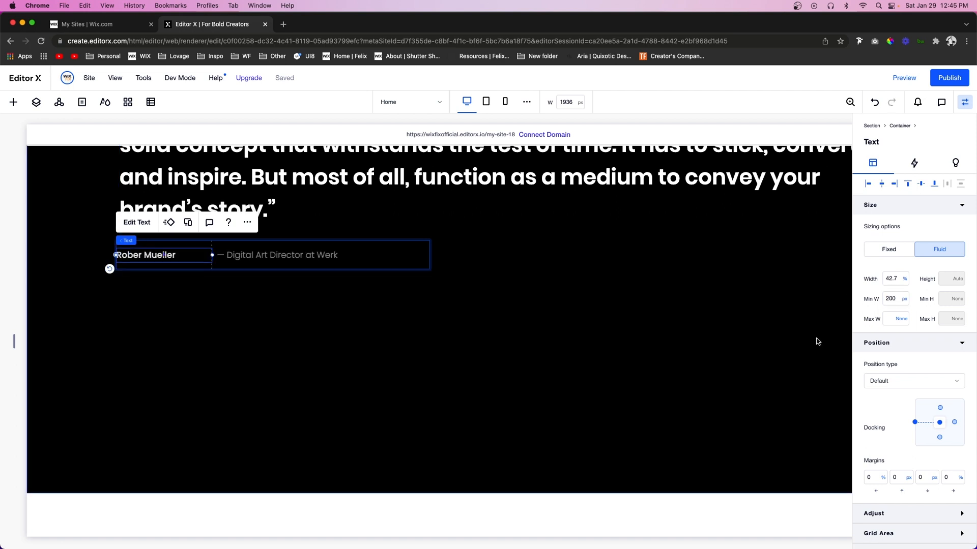
{"action": "double_click", "coordinate": [897, 299]}
{"action": "type", "text": "160"}
{"action": "key", "text": "Return"}
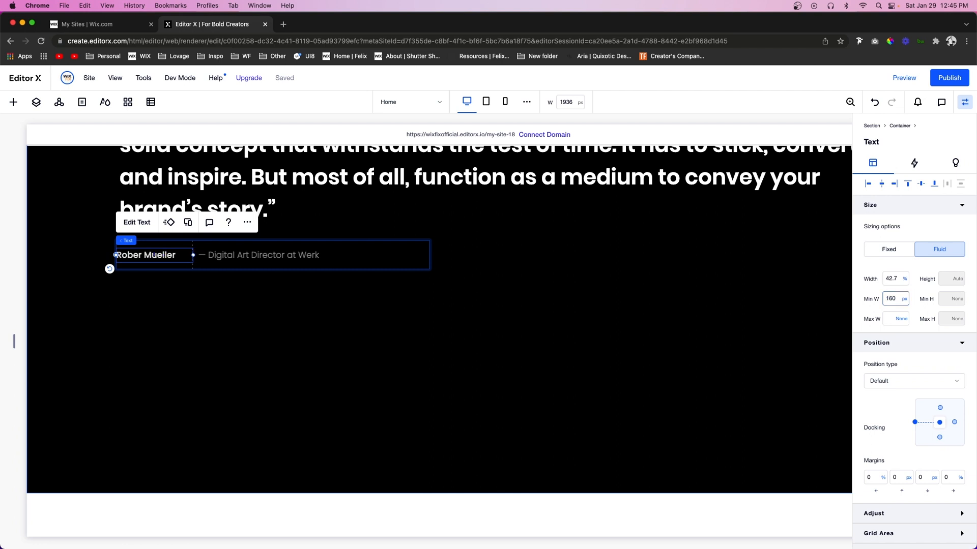
{"action": "double_click", "coordinate": [896, 299]}
{"action": "type", "text": "140"}
{"action": "key", "text": "Return"}
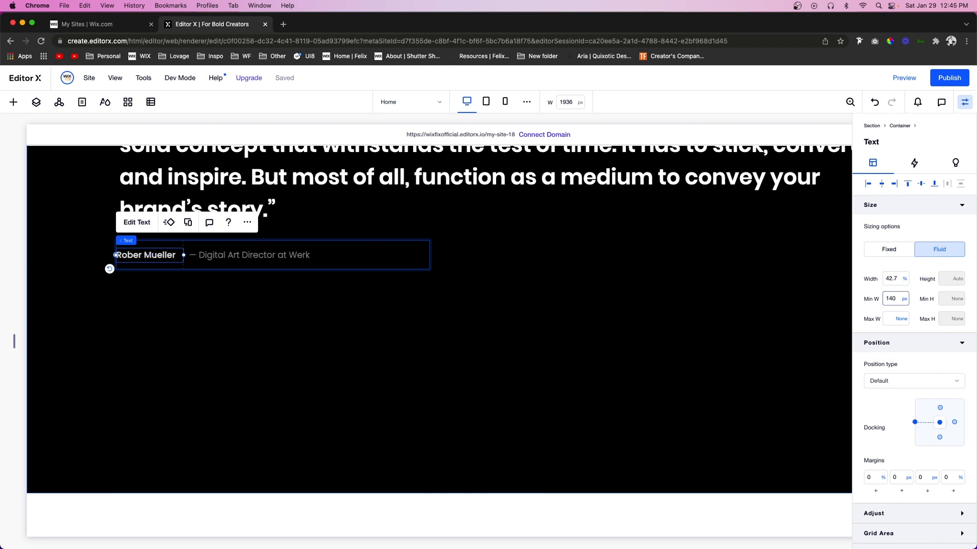
{"action": "left_click", "coordinate": [661, 291]}
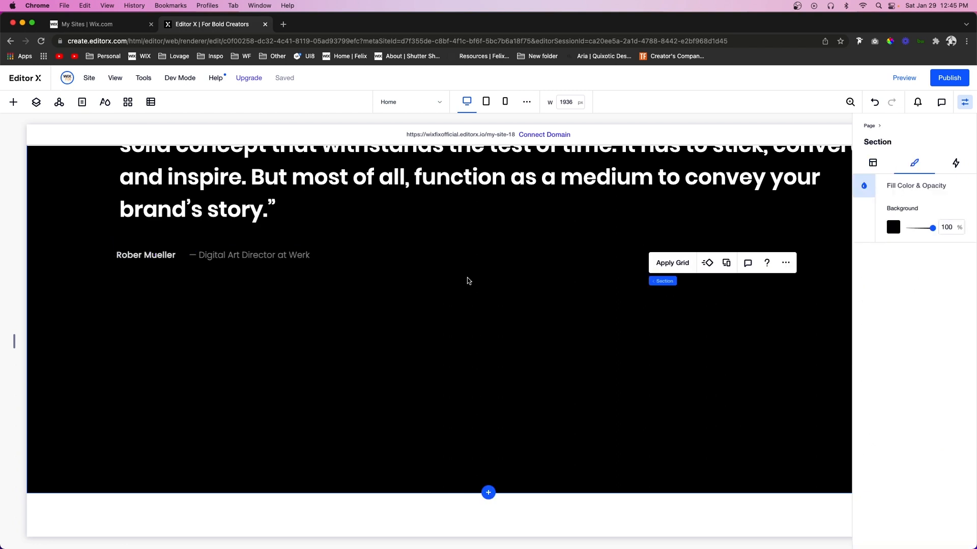
- Stack the quote with the name line, align items left, and set the stack to 80% width
{"action": "scroll", "coordinate": [504, 285], "scroll_direction": "up", "scroll_amount": 3}
{"action": "left_click", "coordinate": [360, 362]}
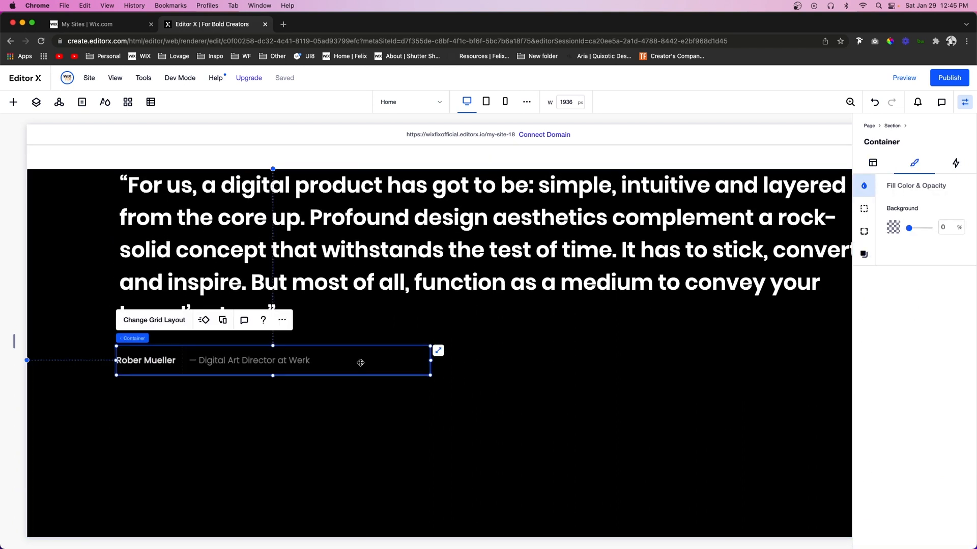
{"action": "left_click", "coordinate": [372, 256], "text": "shift"}
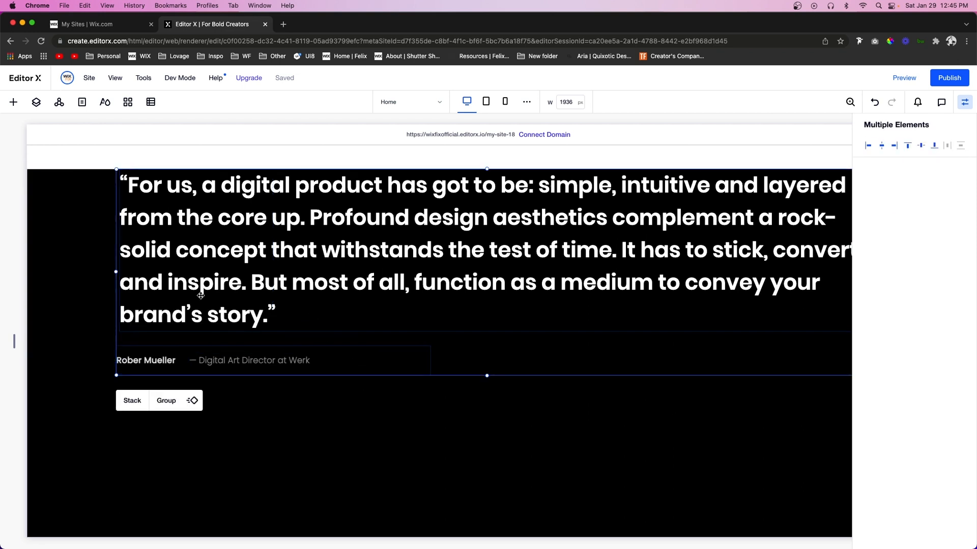
{"action": "left_click", "coordinate": [132, 402]}
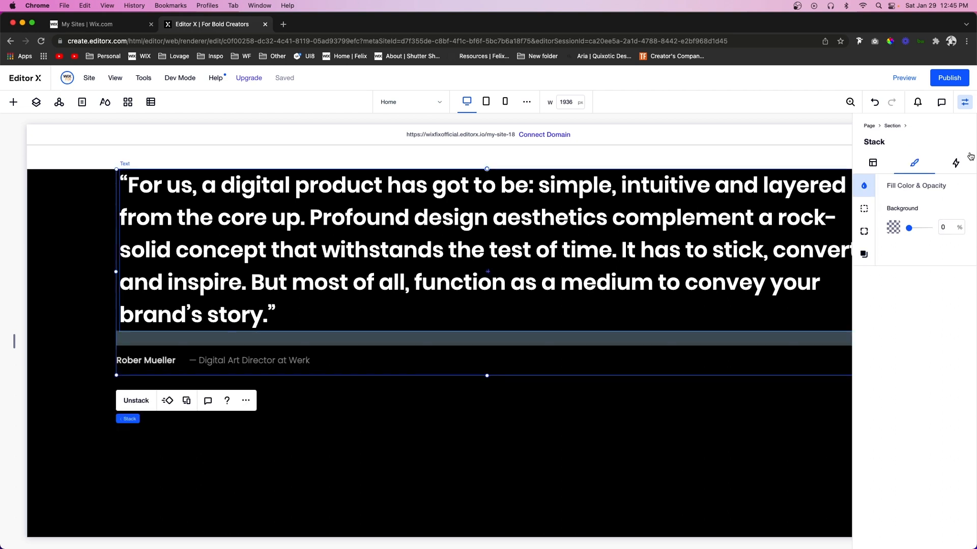
{"action": "left_click", "coordinate": [873, 164]}
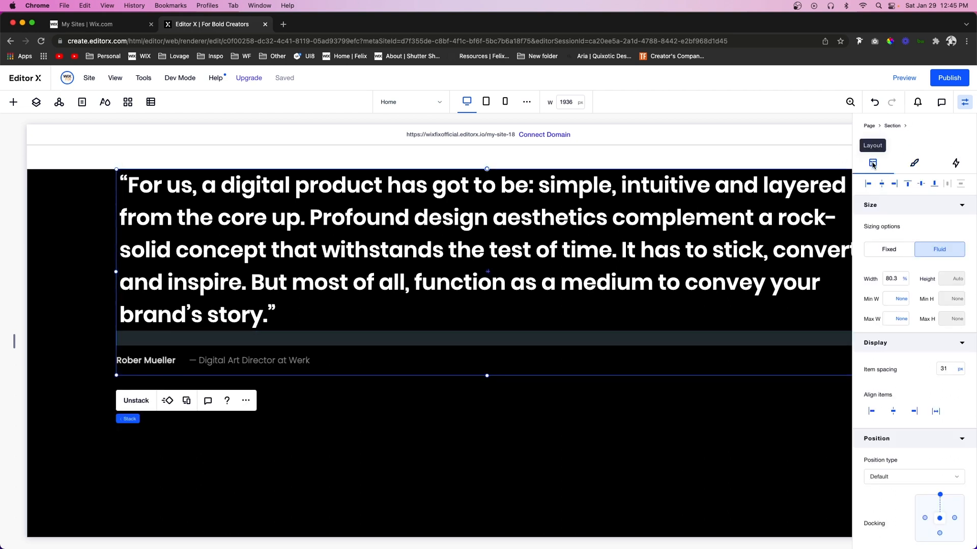
{"action": "left_click", "coordinate": [872, 412]}
{"action": "left_click", "coordinate": [897, 278]}
{"action": "type", "text": "8"}
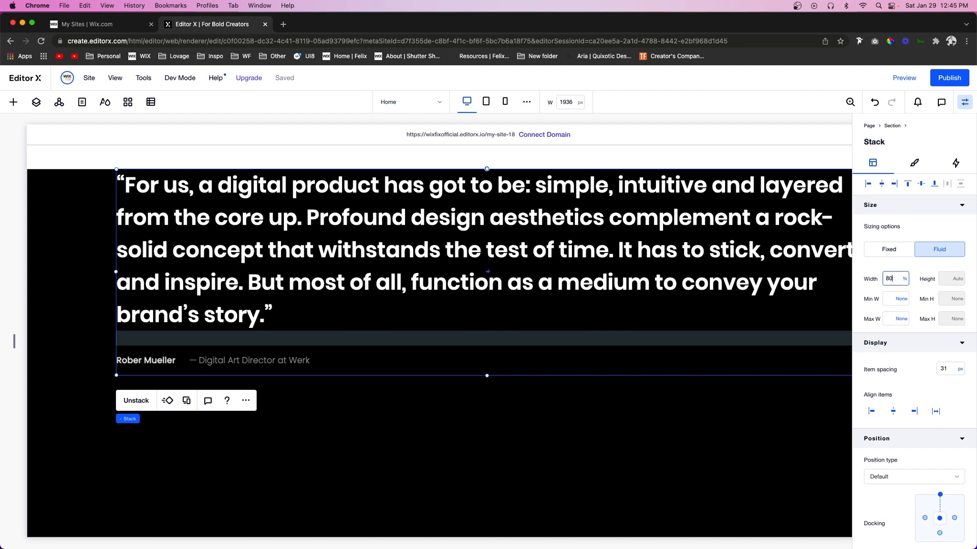
{"action": "key", "text": "Return"}
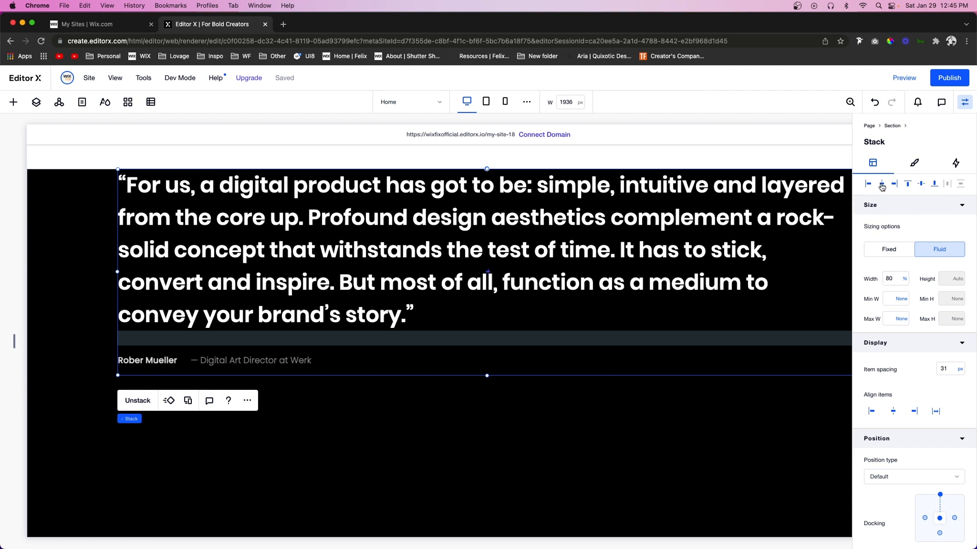
- Give the stack 150 px top and bottom margins and set the section's minimum height to None
{"action": "scroll", "coordinate": [907, 434], "scroll_direction": "down", "scroll_amount": 3}
{"action": "left_click", "coordinate": [900, 430]}
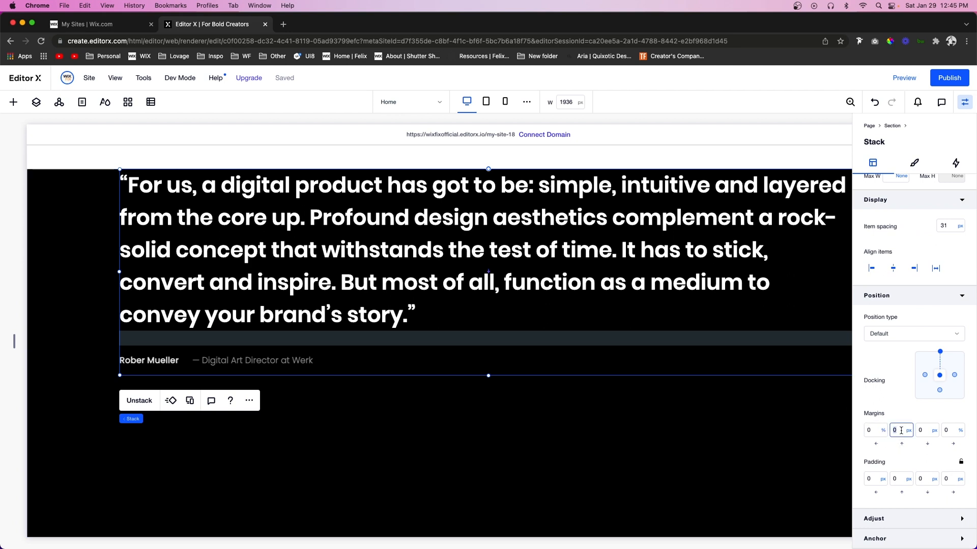
{"action": "type", "text": "15"}
{"action": "key", "text": "Tab"}
{"action": "type", "text": "1"}
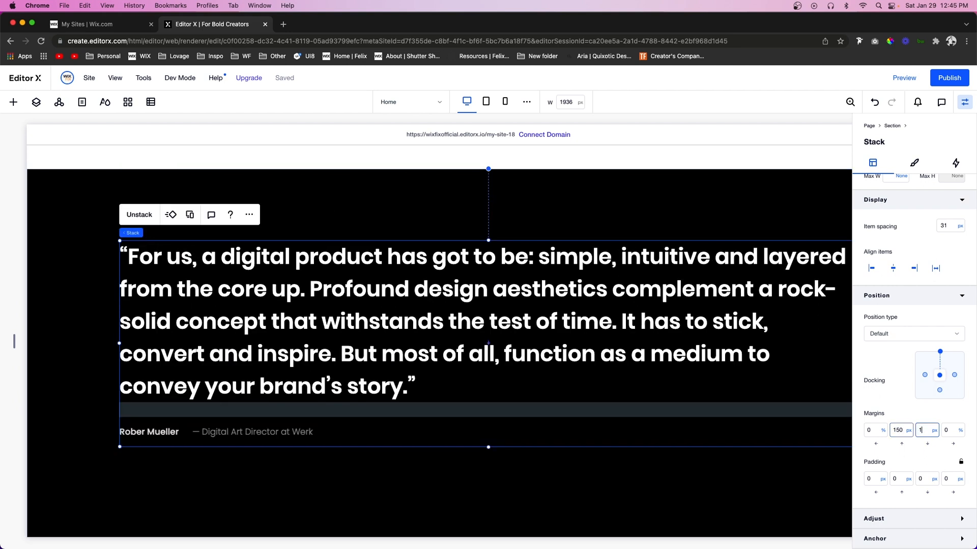
{"action": "type", "text": "50"}
{"action": "key", "text": "Return"}
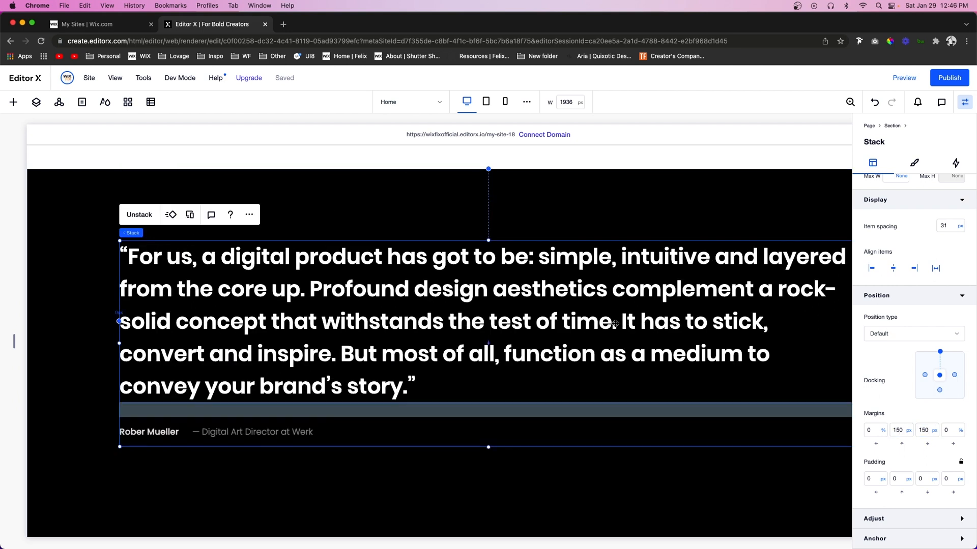
{"action": "left_click", "coordinate": [64, 288]}
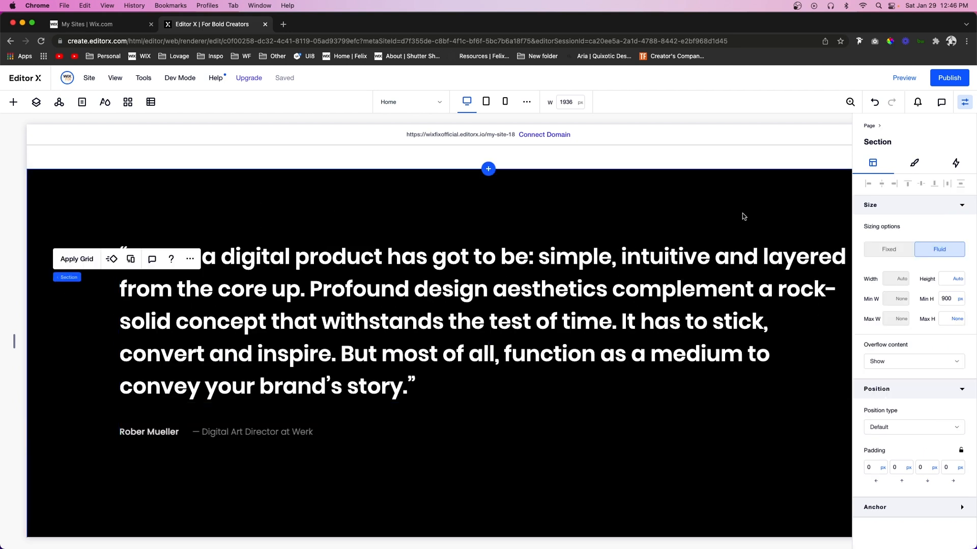
{"action": "left_click", "coordinate": [960, 299]}
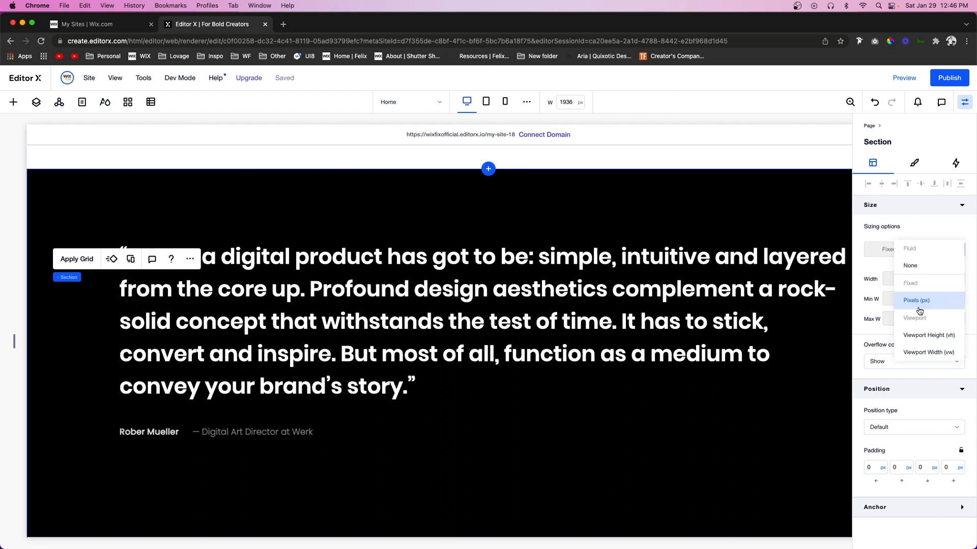
{"action": "left_click", "coordinate": [915, 267]}
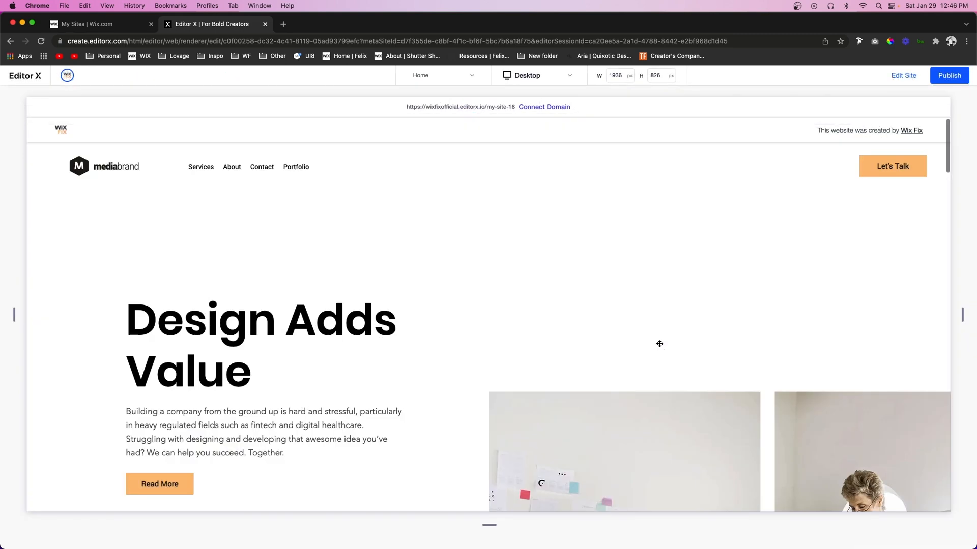
- Scroll the preview down to the black testimonial, then return to editing and select the quote stack
{"action": "scroll", "coordinate": [659, 343], "scroll_direction": "down", "scroll_amount": 2}
{"action": "scroll", "coordinate": [659, 344], "scroll_direction": "up", "scroll_amount": 3}
{"action": "scroll", "coordinate": [659, 343], "scroll_direction": "down", "scroll_amount": 2}
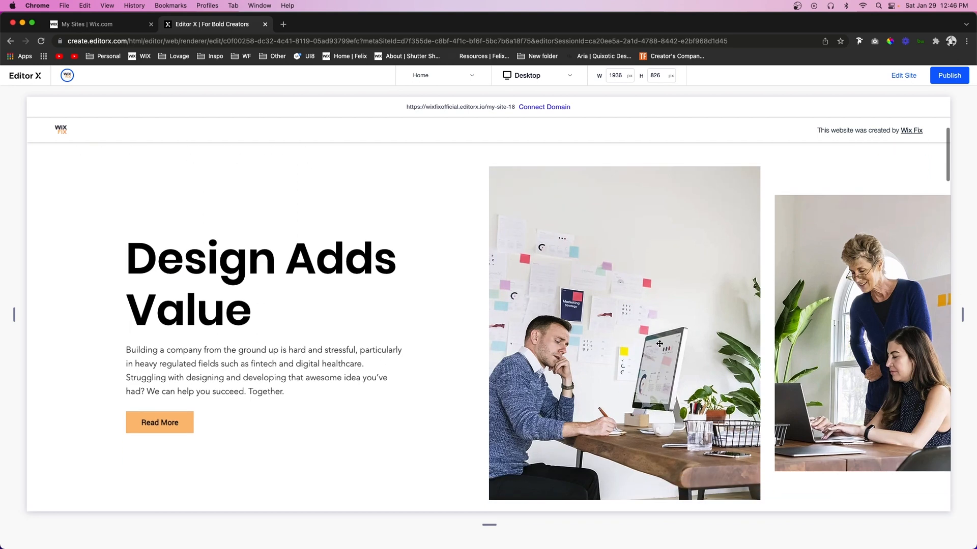
{"action": "scroll", "coordinate": [659, 344], "scroll_direction": "down", "scroll_amount": 10}
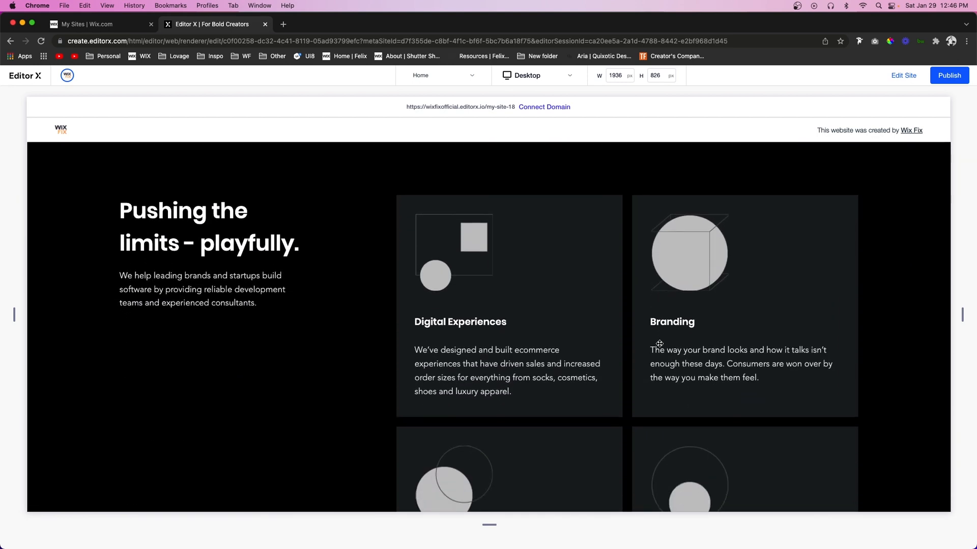
{"action": "scroll", "coordinate": [659, 344], "scroll_direction": "down", "scroll_amount": 10}
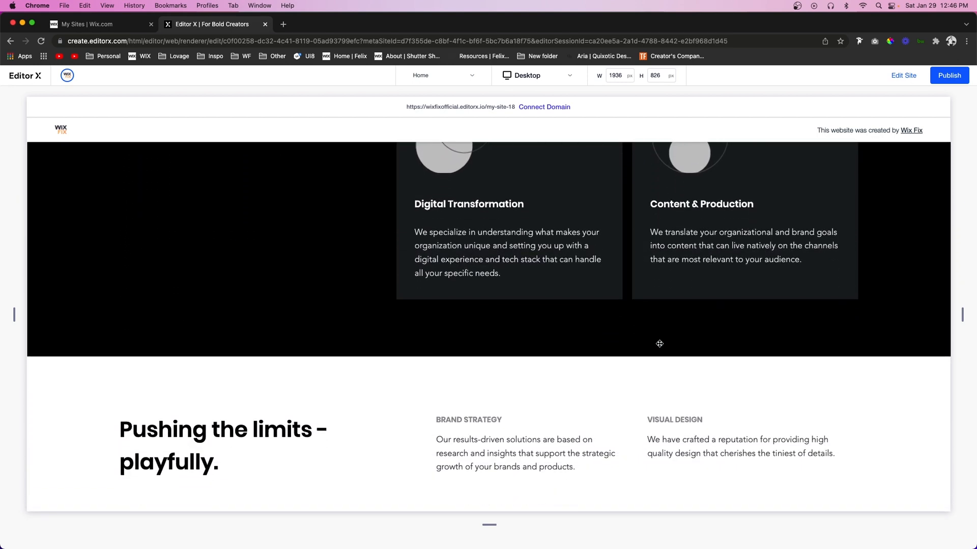
{"action": "scroll", "coordinate": [659, 344], "scroll_direction": "down", "scroll_amount": 10}
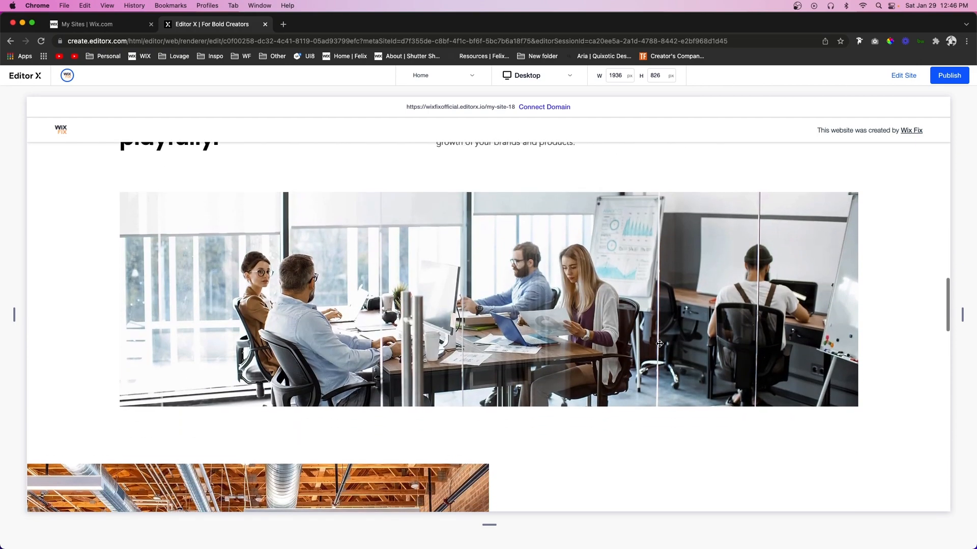
{"action": "scroll", "coordinate": [659, 344], "scroll_direction": "down", "scroll_amount": 5}
{"action": "scroll", "coordinate": [660, 344], "scroll_direction": "up", "scroll_amount": 2}
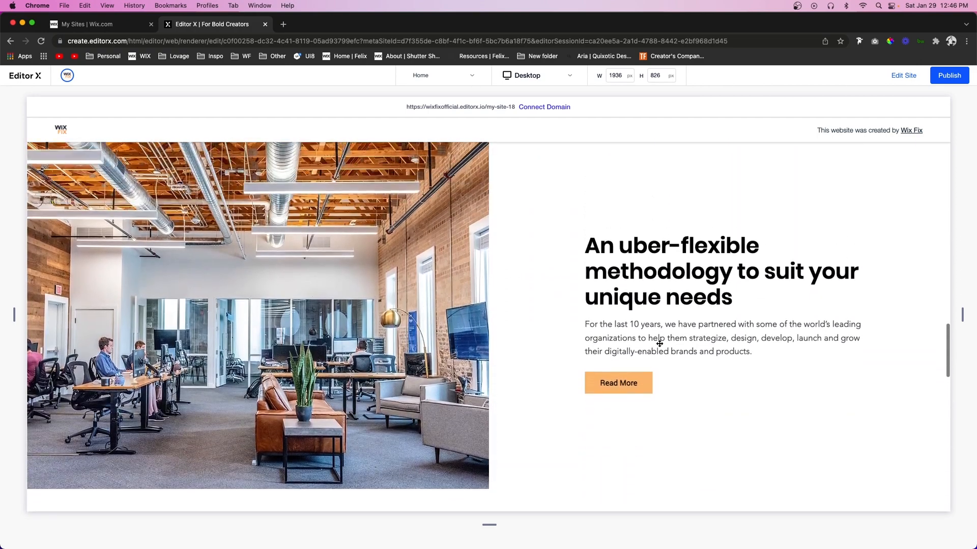
{"action": "scroll", "coordinate": [659, 344], "scroll_direction": "down", "scroll_amount": 7}
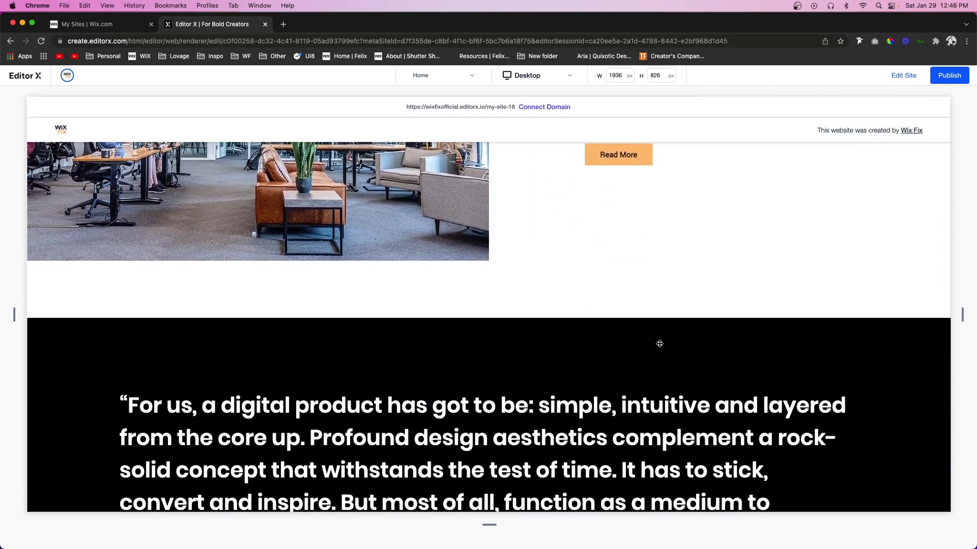
{"action": "scroll", "coordinate": [659, 344], "scroll_direction": "down", "scroll_amount": 2}
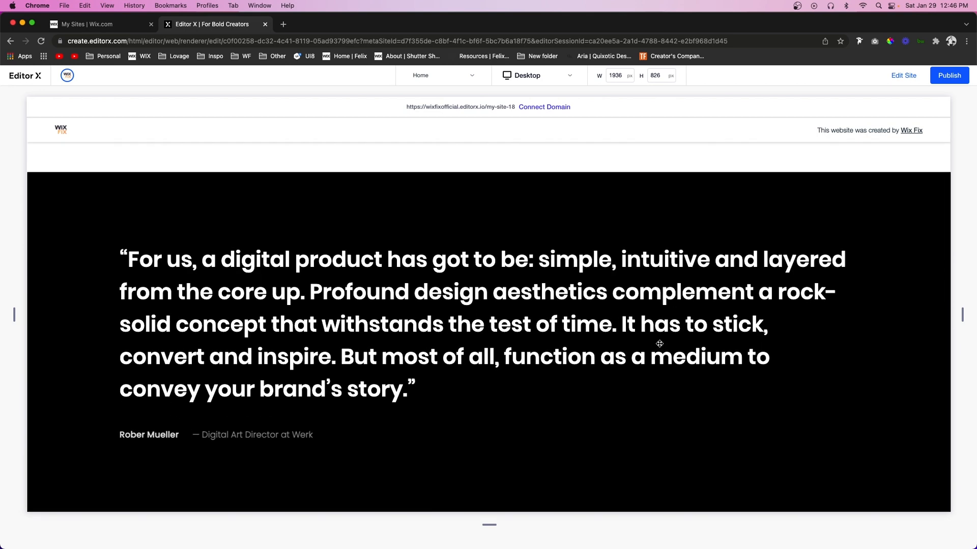
{"action": "left_click", "coordinate": [904, 76]}
{"action": "left_click", "coordinate": [693, 299]}
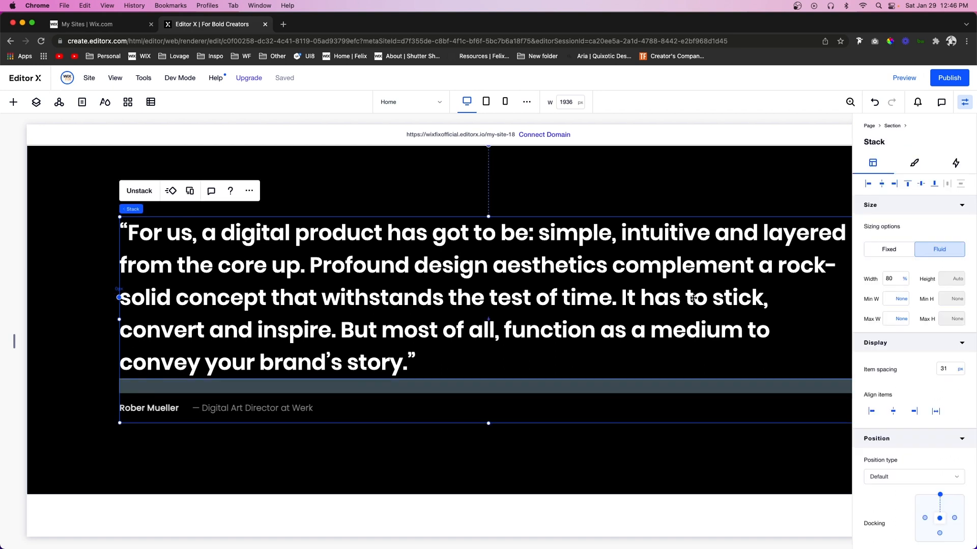
- Narrow the quote stack to 60% width and preview the site
{"action": "left_click", "coordinate": [894, 279]}
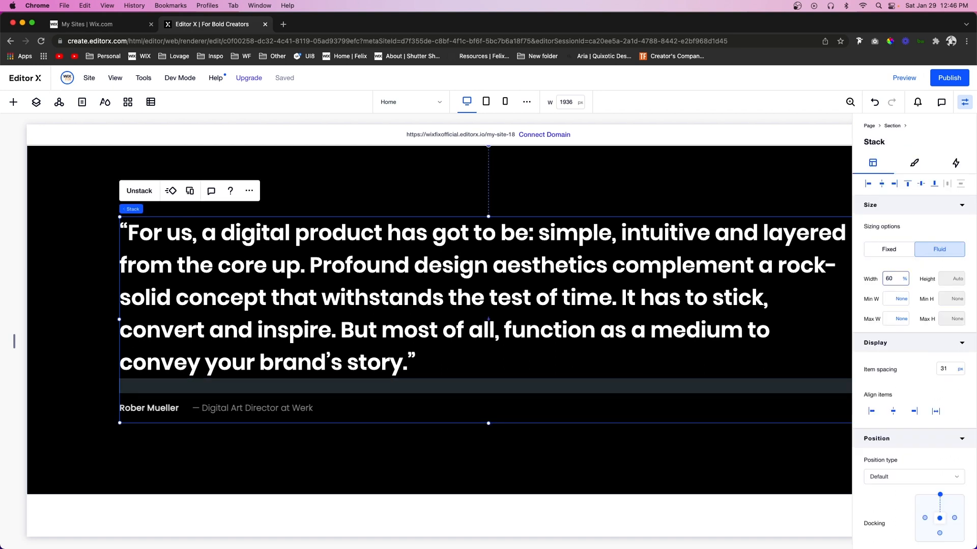
{"action": "type", "text": "60"}
{"action": "key", "text": "Return"}
{"action": "scroll", "coordinate": [749, 169], "scroll_direction": "up", "scroll_amount": 4}
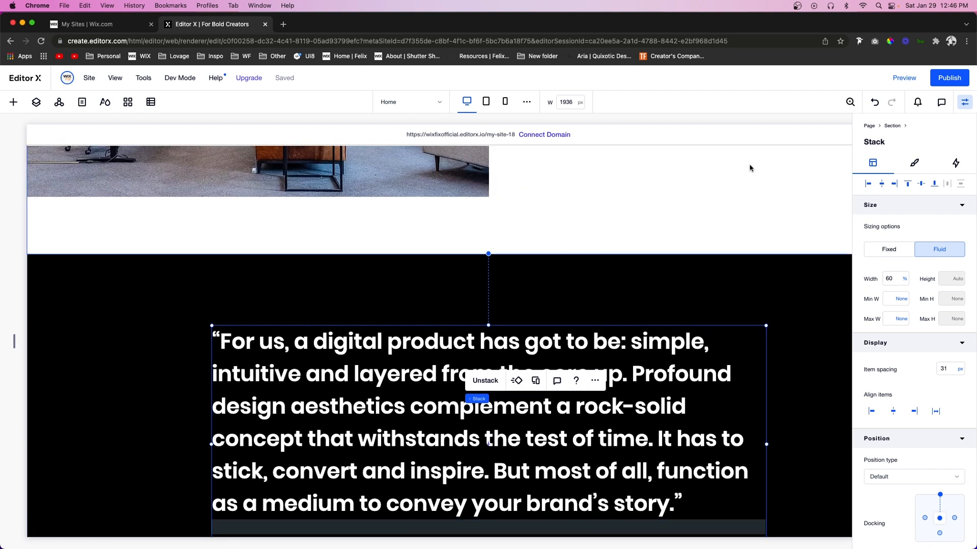
{"action": "left_click", "coordinate": [898, 80]}
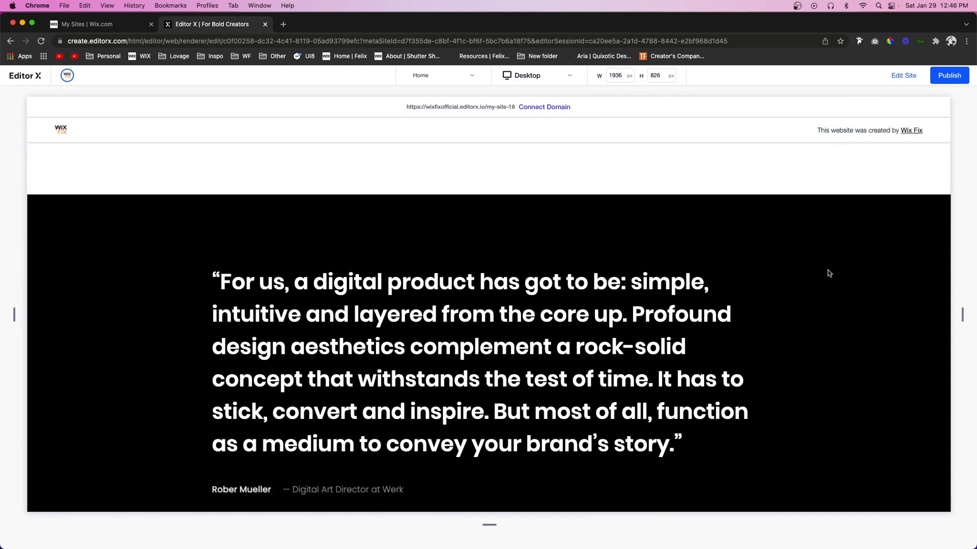
{"action": "scroll", "coordinate": [829, 274], "scroll_direction": "down", "scroll_amount": 2}
{"action": "scroll", "coordinate": [829, 274], "scroll_direction": "up", "scroll_amount": 2}
{"action": "scroll", "coordinate": [830, 274], "scroll_direction": "down", "scroll_amount": 1}
{"action": "scroll", "coordinate": [830, 273], "scroll_direction": "down", "scroll_amount": 7}
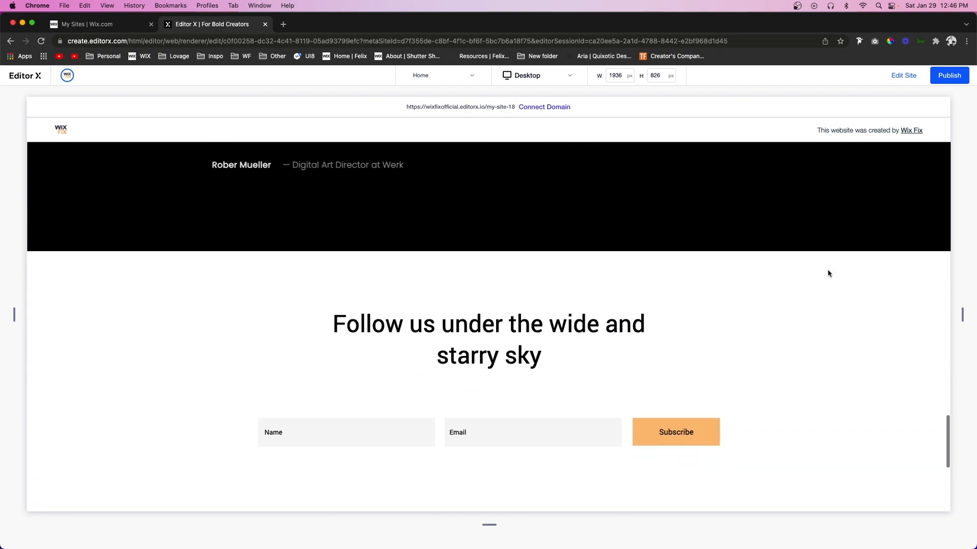
{"action": "scroll", "coordinate": [828, 274], "scroll_direction": "down", "scroll_amount": 1}
{"action": "scroll", "coordinate": [828, 273], "scroll_direction": "up", "scroll_amount": 10}
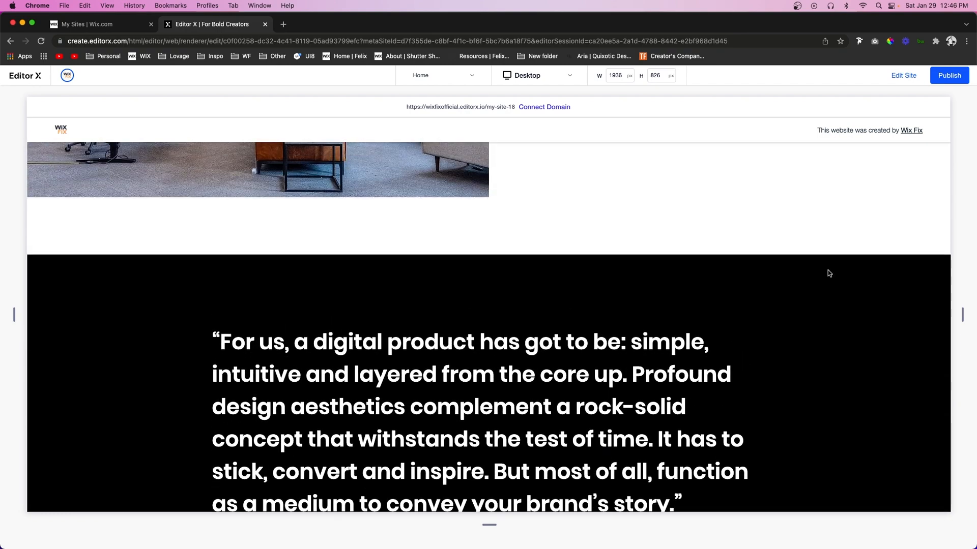
{"action": "scroll", "coordinate": [828, 274], "scroll_direction": "up", "scroll_amount": 6}
{"action": "scroll", "coordinate": [828, 274], "scroll_direction": "down", "scroll_amount": 18}
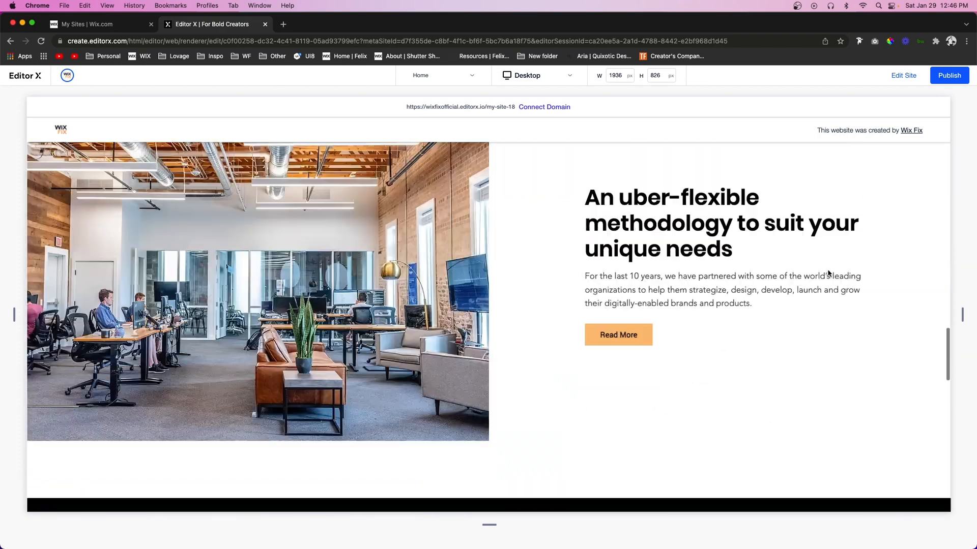
{"action": "scroll", "coordinate": [828, 273], "scroll_direction": "up", "scroll_amount": 5}
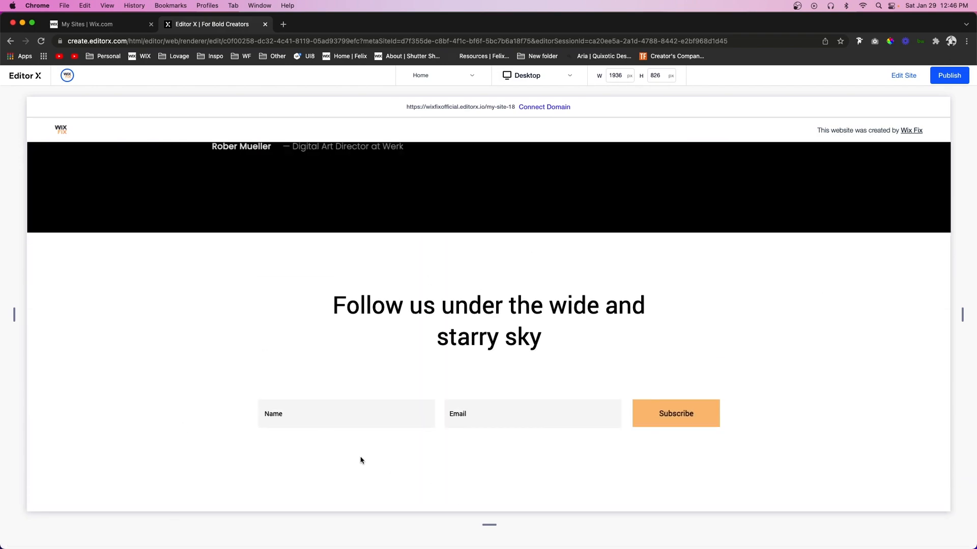
{"action": "scroll", "coordinate": [360, 460], "scroll_direction": "down", "scroll_amount": 6}
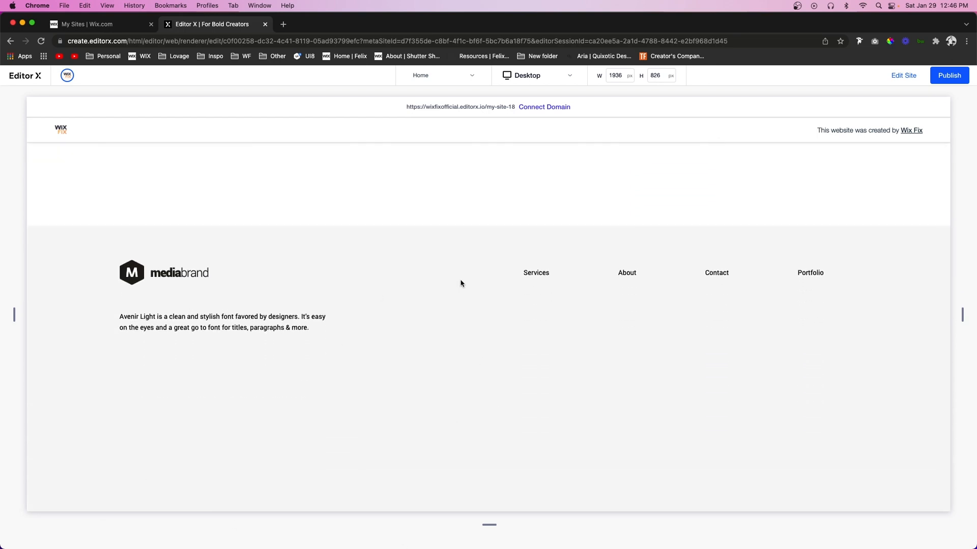
{"action": "scroll", "coordinate": [461, 284], "scroll_direction": "up", "scroll_amount": 10}
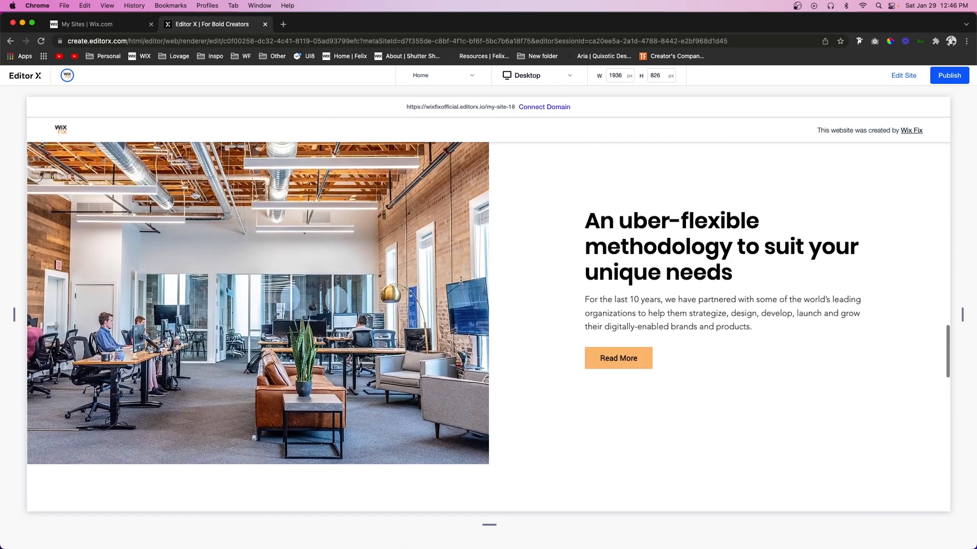